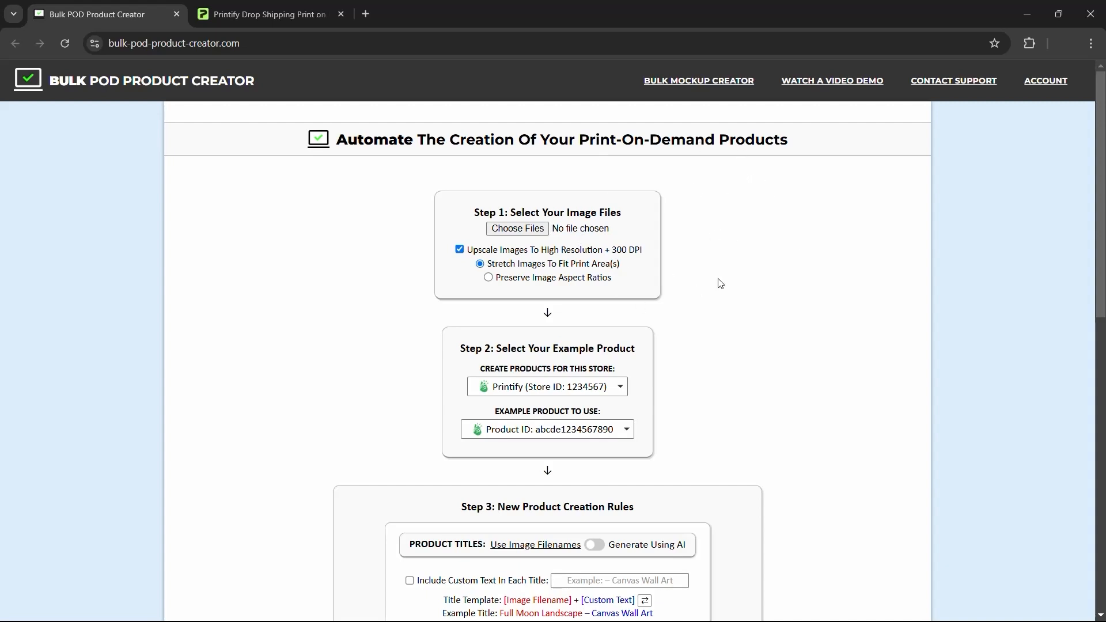
- Select all 45 images in the ARTWORK IMAGES 1 folder and load them into the creator form
{"action": "scroll", "coordinate": [716, 292], "scroll_direction": "down", "scroll_amount": 4}
{"action": "scroll", "coordinate": [745, 225], "scroll_direction": "up", "scroll_amount": 2}
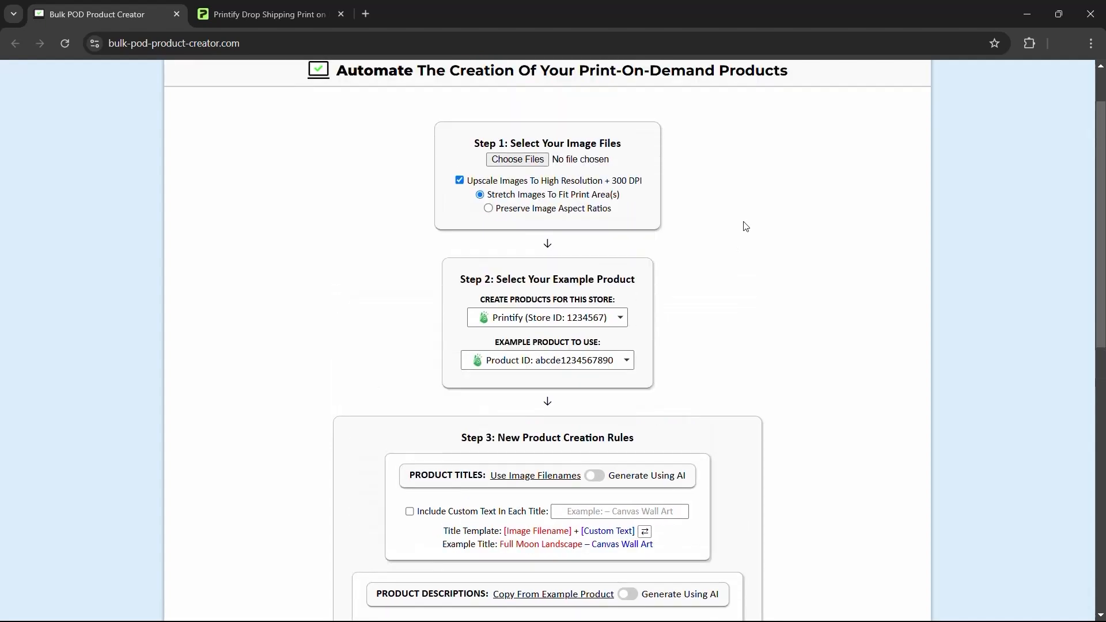
{"action": "scroll", "coordinate": [632, 282], "scroll_direction": "down", "scroll_amount": 5}
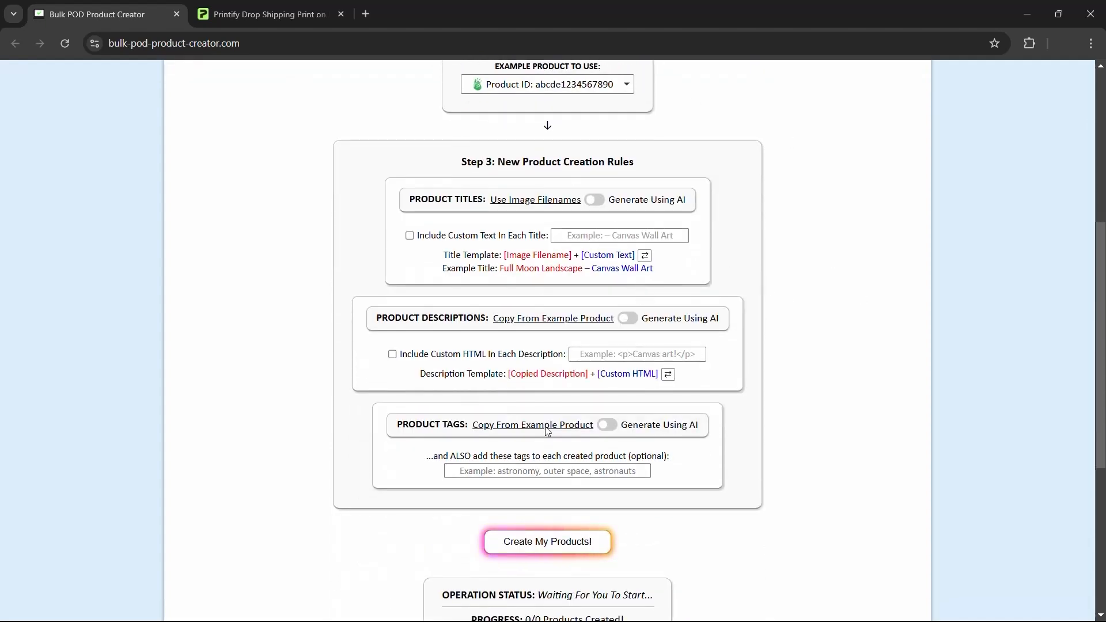
{"action": "scroll", "coordinate": [797, 357], "scroll_direction": "down", "scroll_amount": 3}
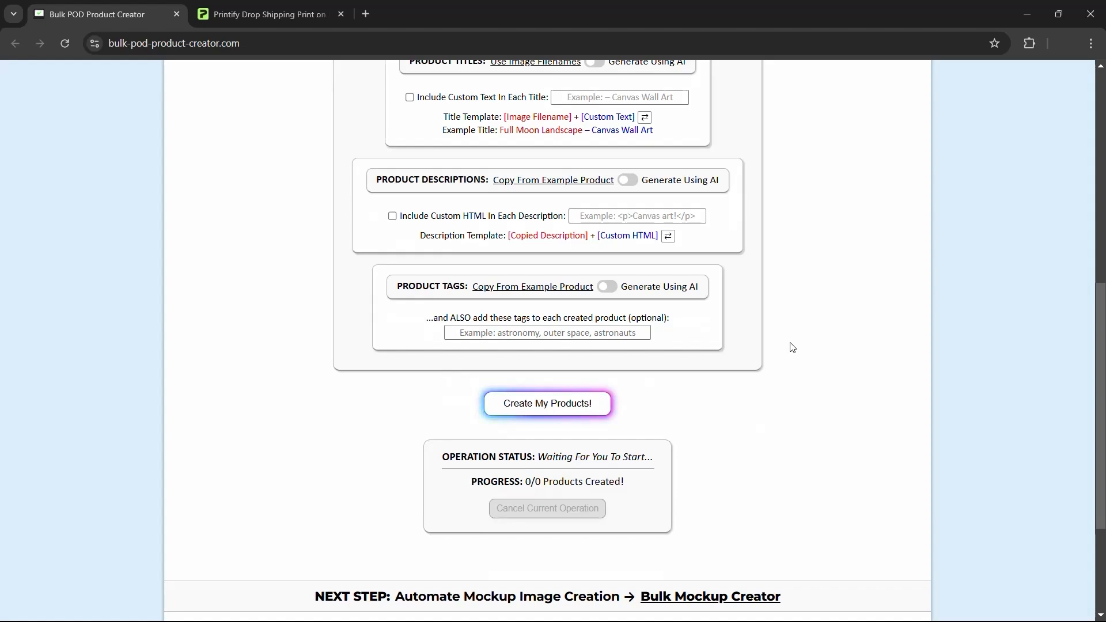
{"action": "scroll", "coordinate": [793, 335], "scroll_direction": "up", "scroll_amount": 8}
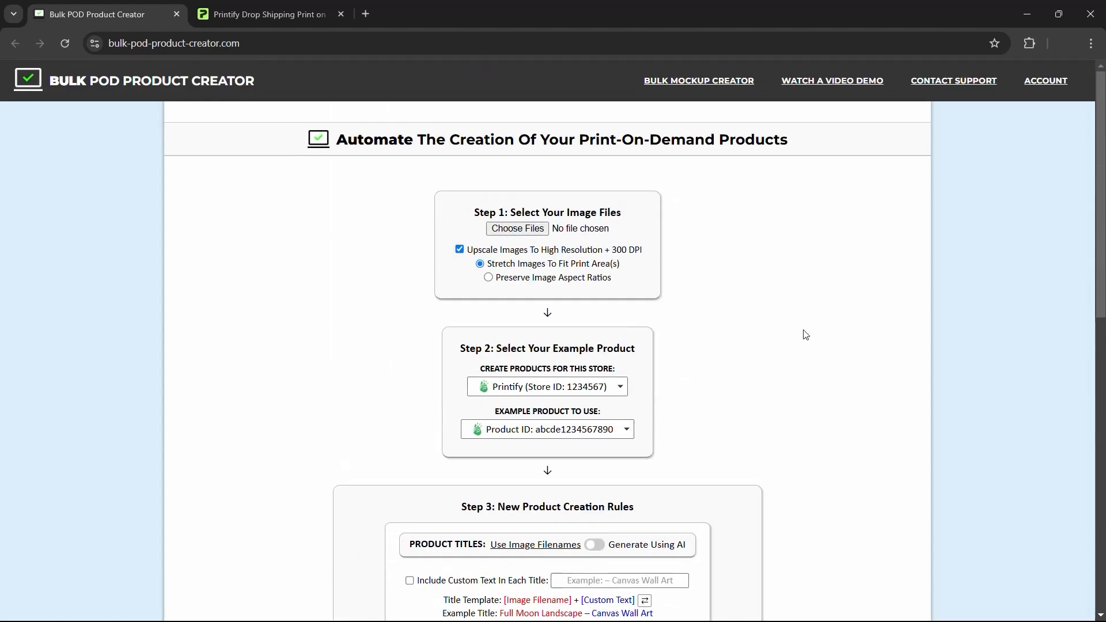
{"action": "left_click", "coordinate": [534, 232]}
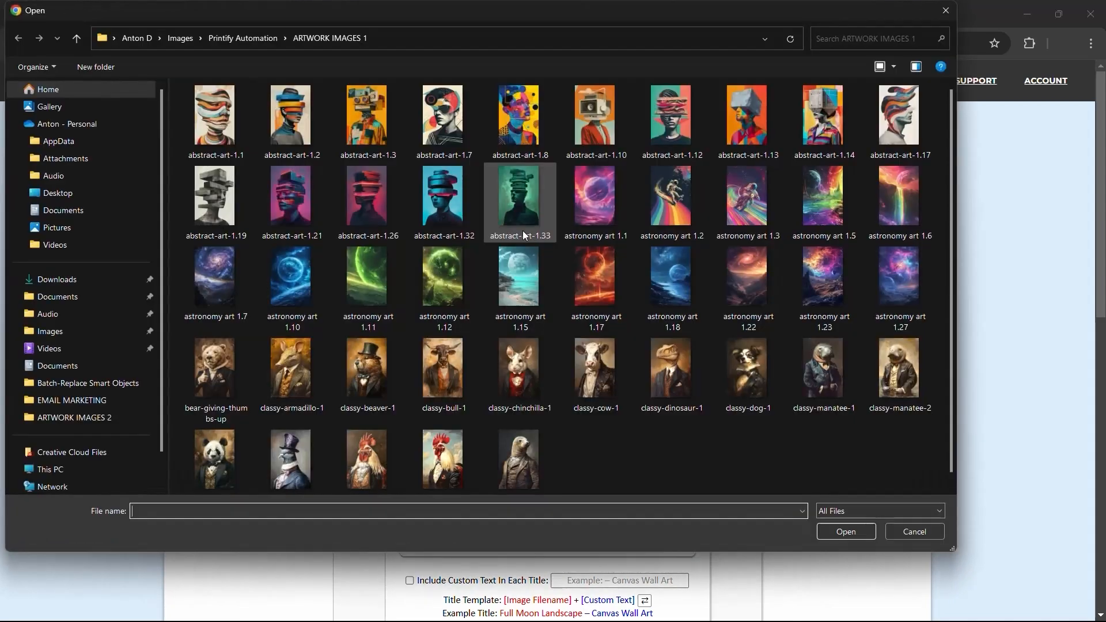
{"action": "left_click", "coordinate": [244, 40]}
{"action": "double_click", "coordinate": [250, 109]}
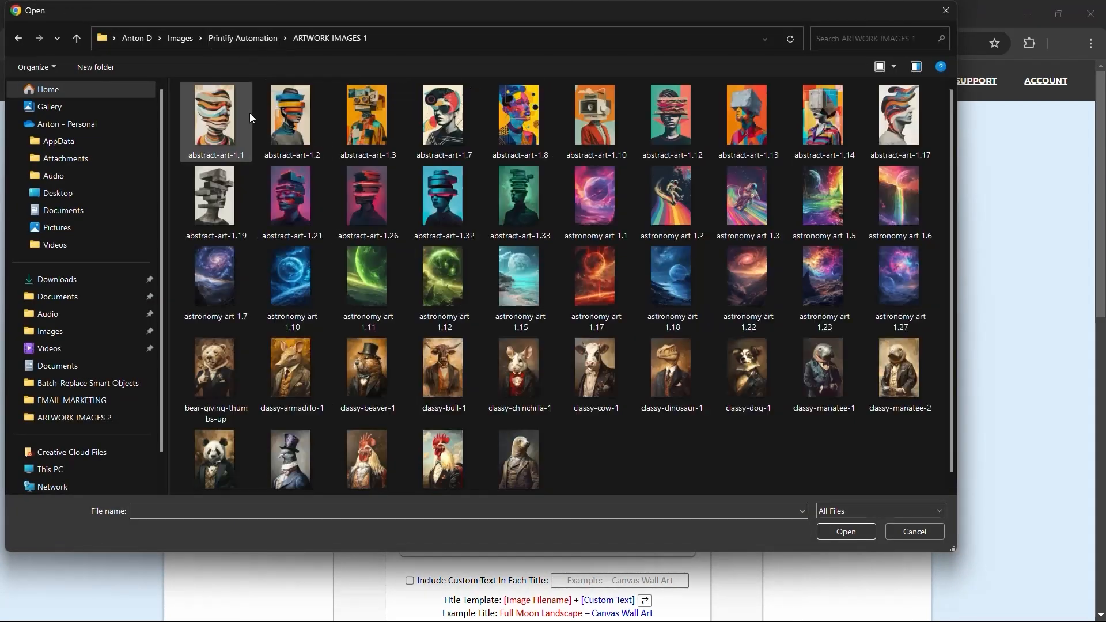
{"action": "key", "text": "ctrl+a"}
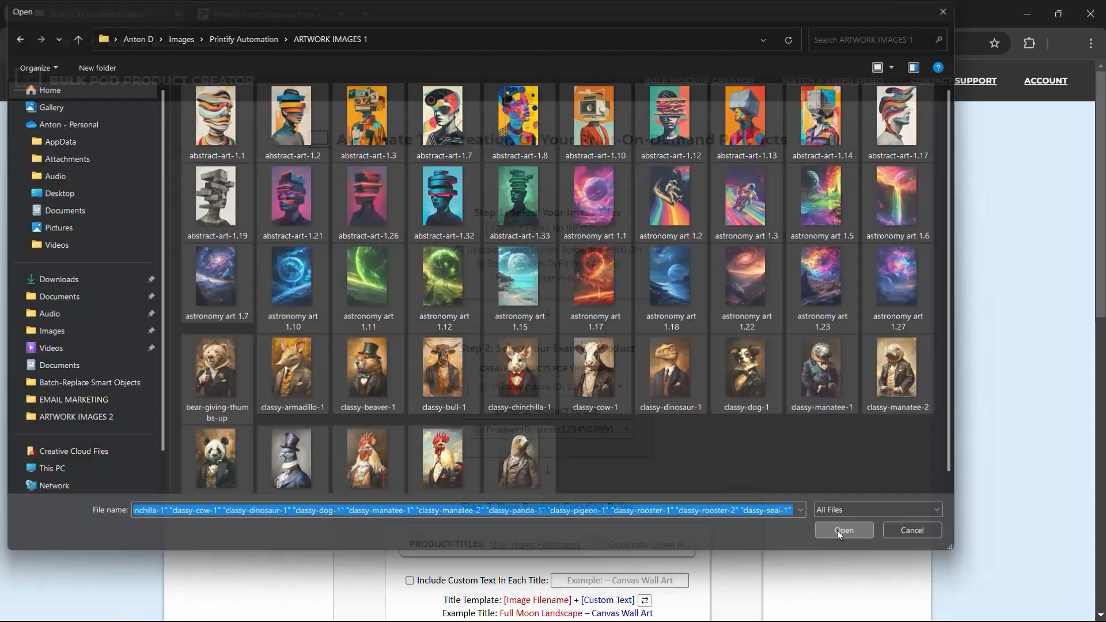
{"action": "left_click", "coordinate": [838, 530]}
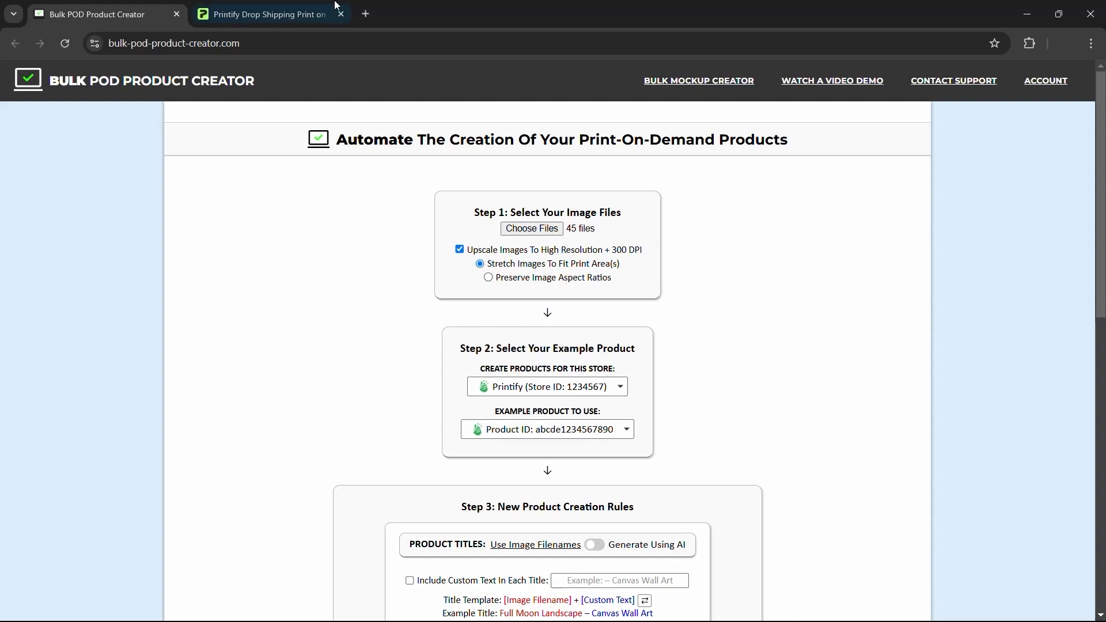
- Open TEST PRODUCT 1 — Canvas Wall Art's details and set the second mockup as main image
{"action": "left_click", "coordinate": [265, 14]}
{"action": "scroll", "coordinate": [461, 300], "scroll_direction": "up", "scroll_amount": 1}
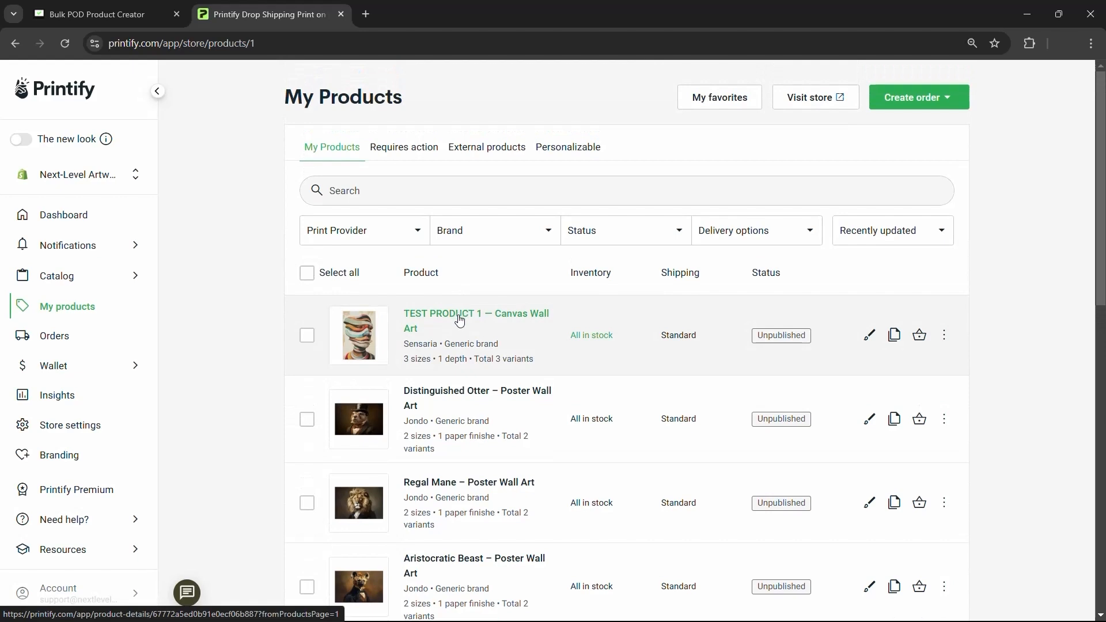
{"action": "left_click", "coordinate": [454, 324]}
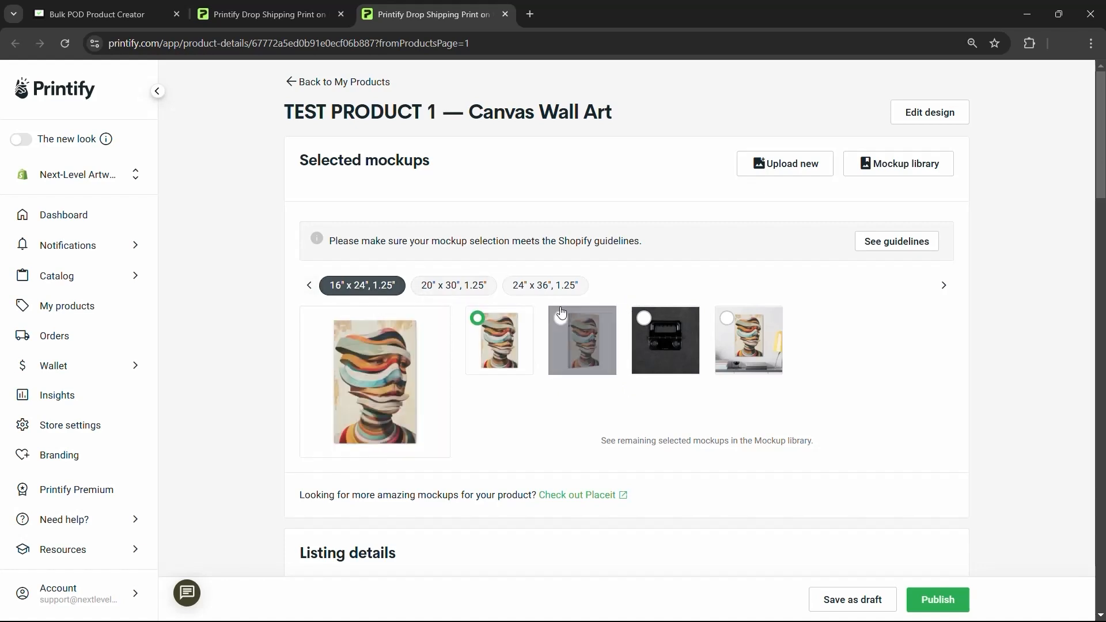
{"action": "left_click", "coordinate": [581, 325]}
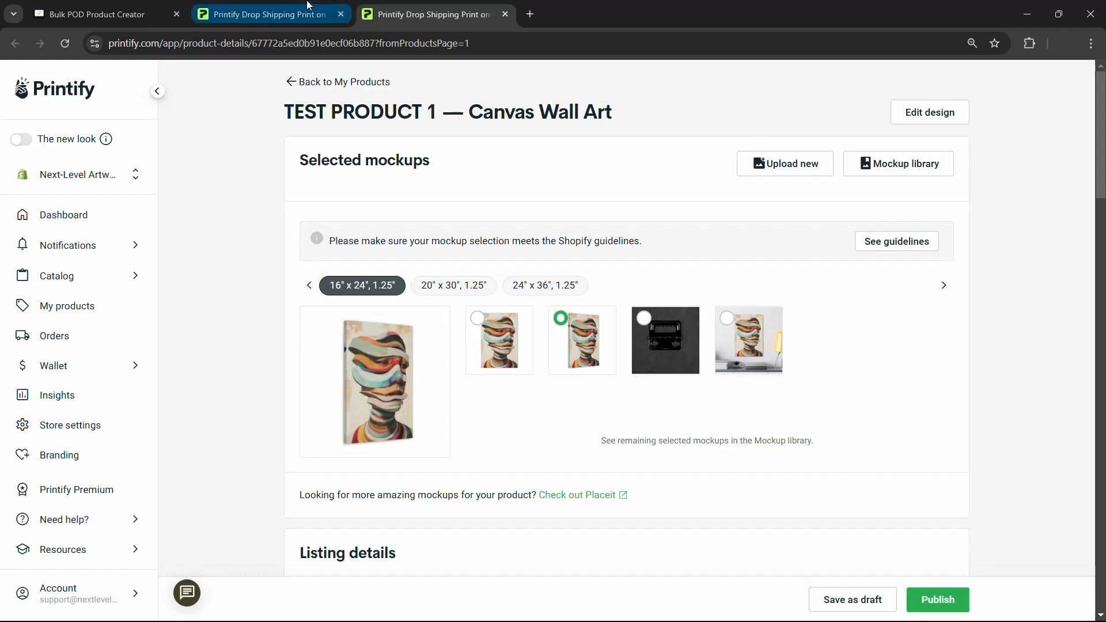
- Cross-check the product creator form against the TEST PRODUCT 1 details page
{"action": "left_click", "coordinate": [109, 8]}
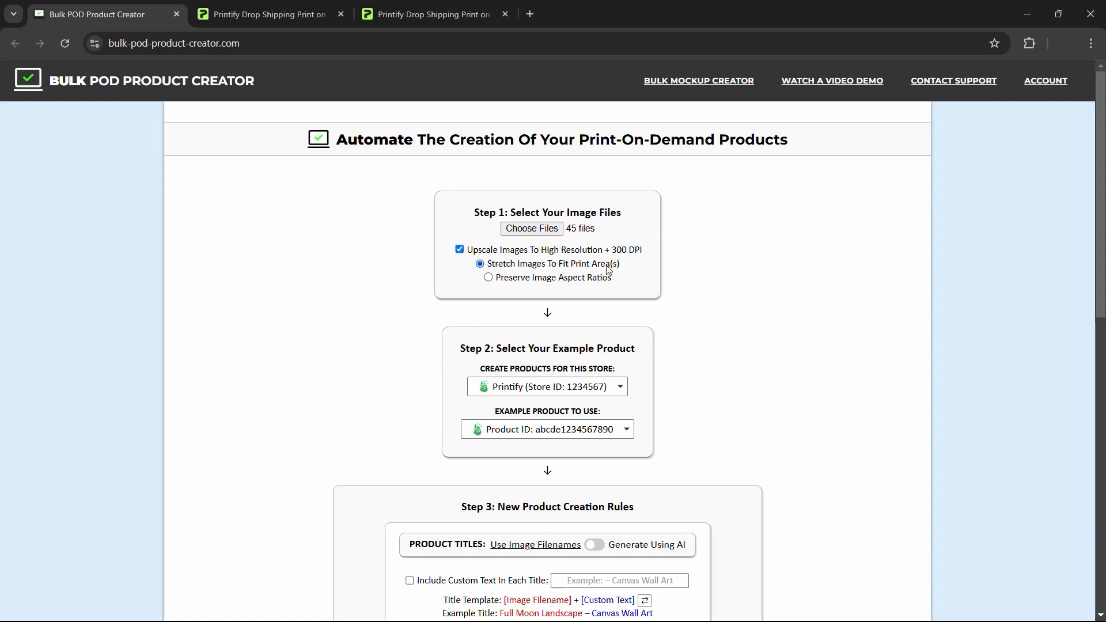
{"action": "left_click", "coordinate": [542, 279]}
{"action": "left_click", "coordinate": [403, 6]}
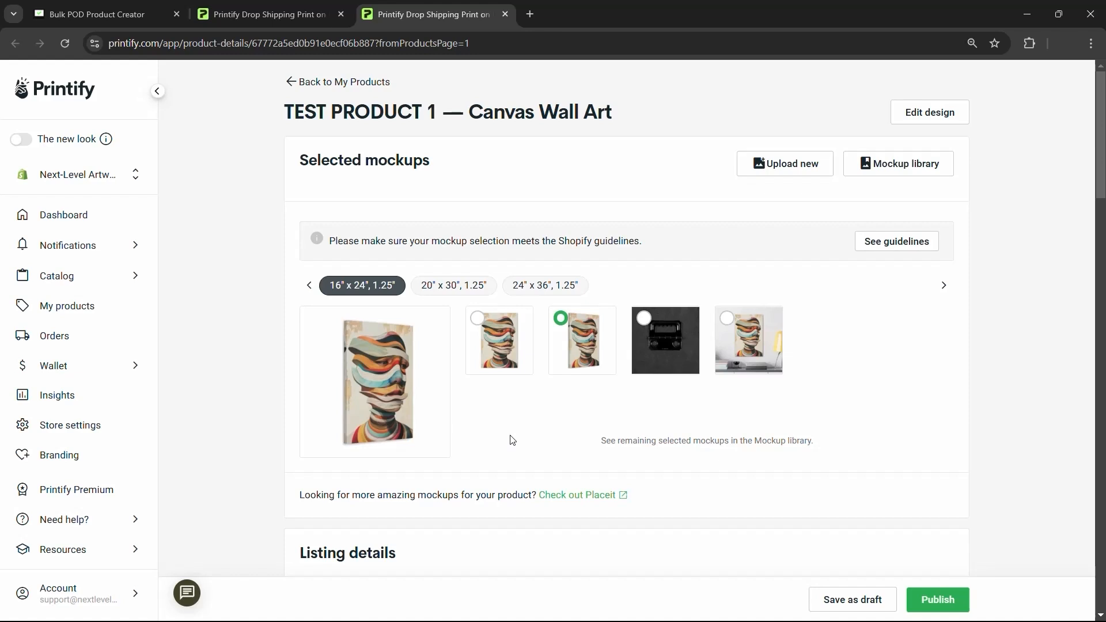
{"action": "key", "text": "ctrl+1"}
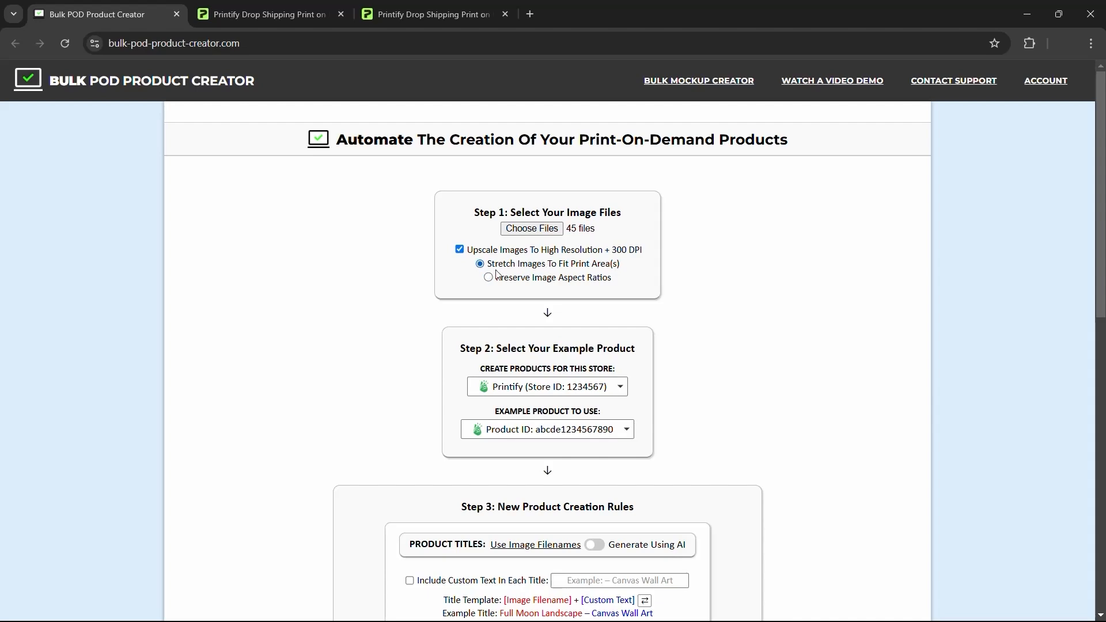
{"action": "left_click", "coordinate": [321, 7]}
{"action": "left_click", "coordinate": [429, 14]}
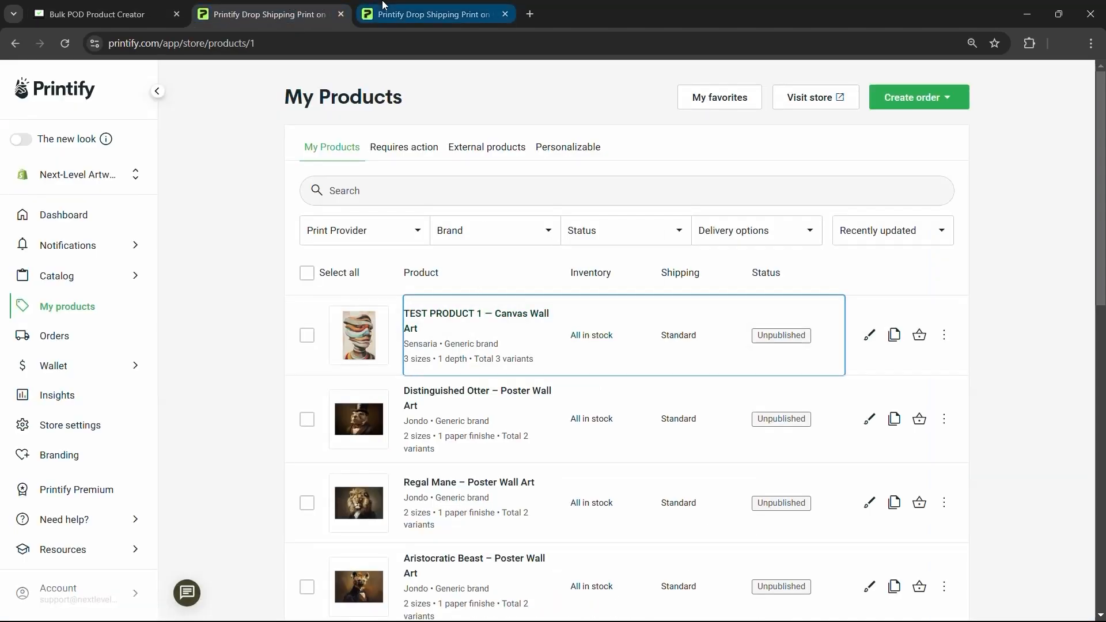
{"action": "key", "text": "ctrl+1"}
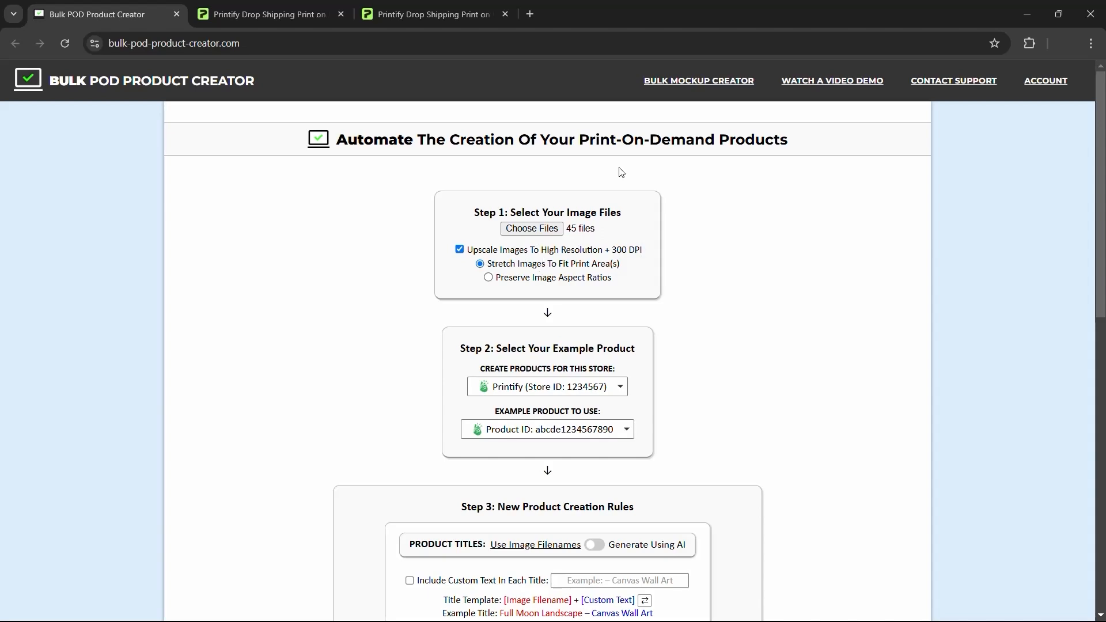
{"action": "left_click", "coordinate": [275, 9]}
{"action": "left_click", "coordinate": [450, 7]}
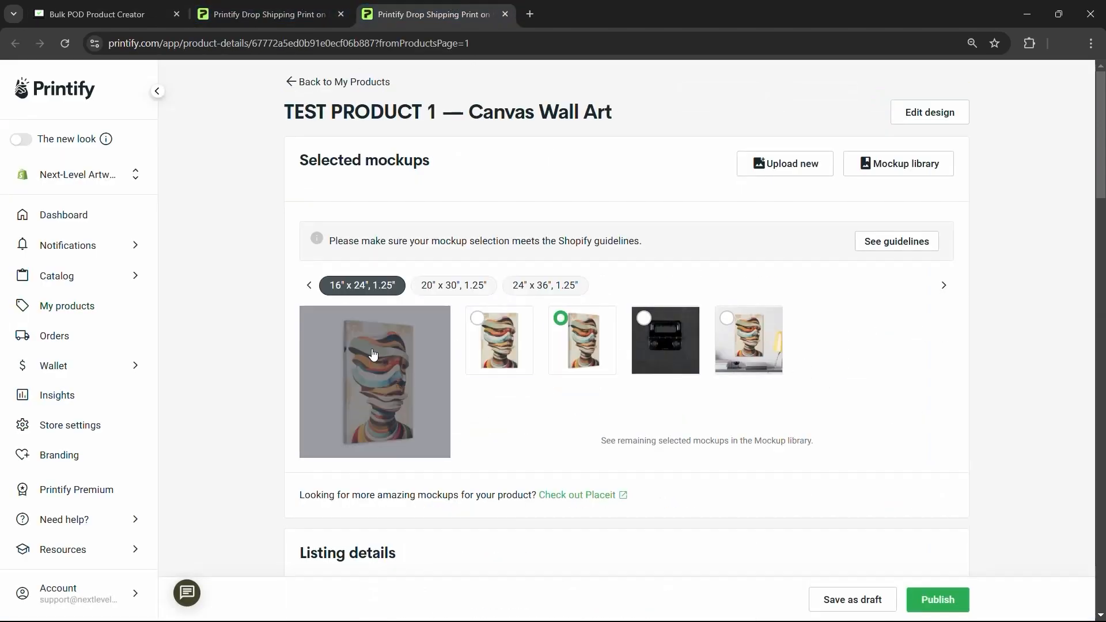
{"action": "left_click", "coordinate": [137, 18]}
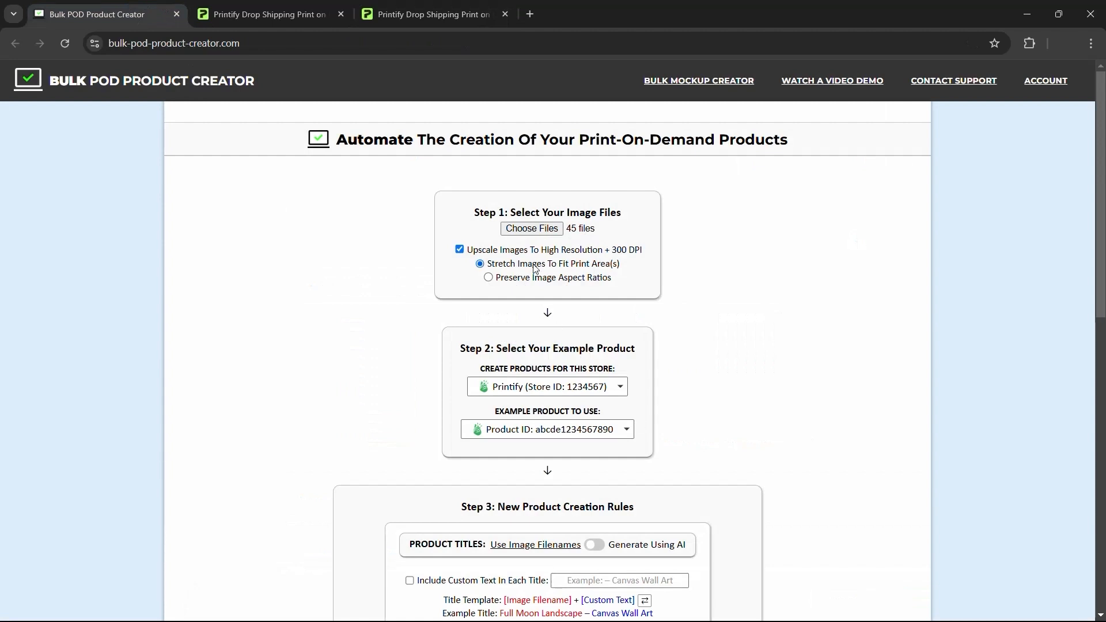
{"action": "left_click", "coordinate": [439, 5]}
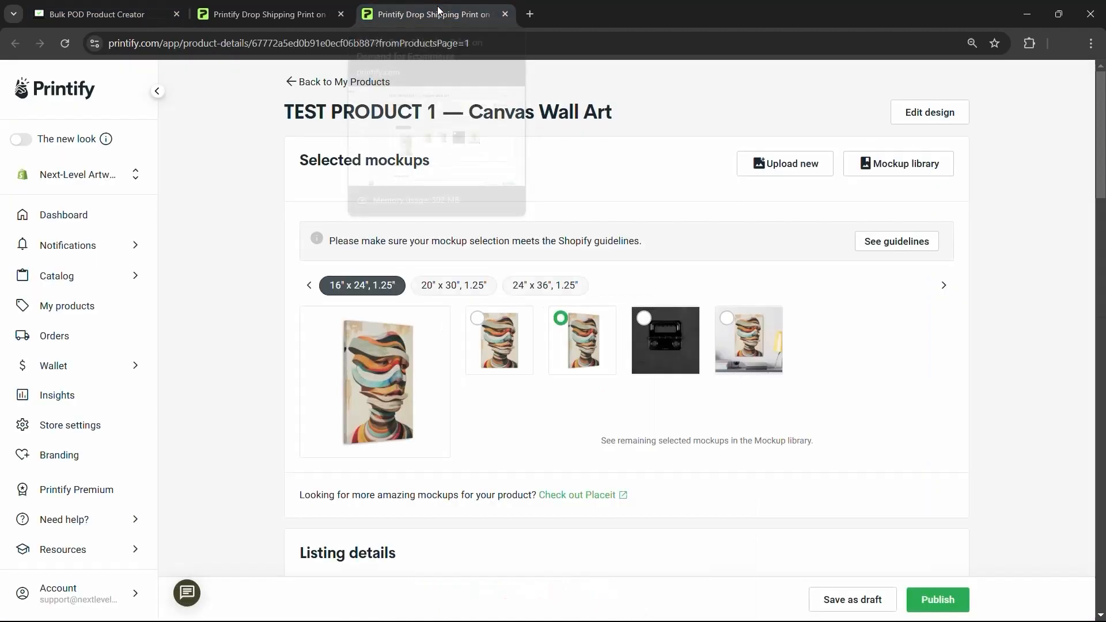
- Inspect the 24" x 36" canvas variant in the design editor, then return to the product creator
{"action": "left_click", "coordinate": [922, 118]}
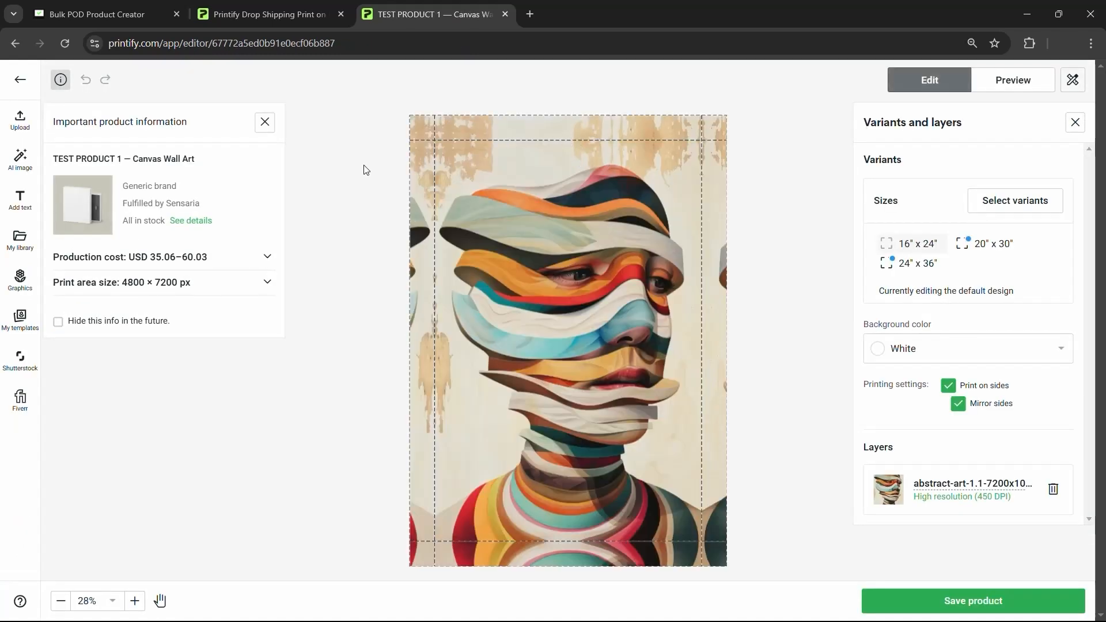
{"action": "left_click", "coordinate": [933, 268]}
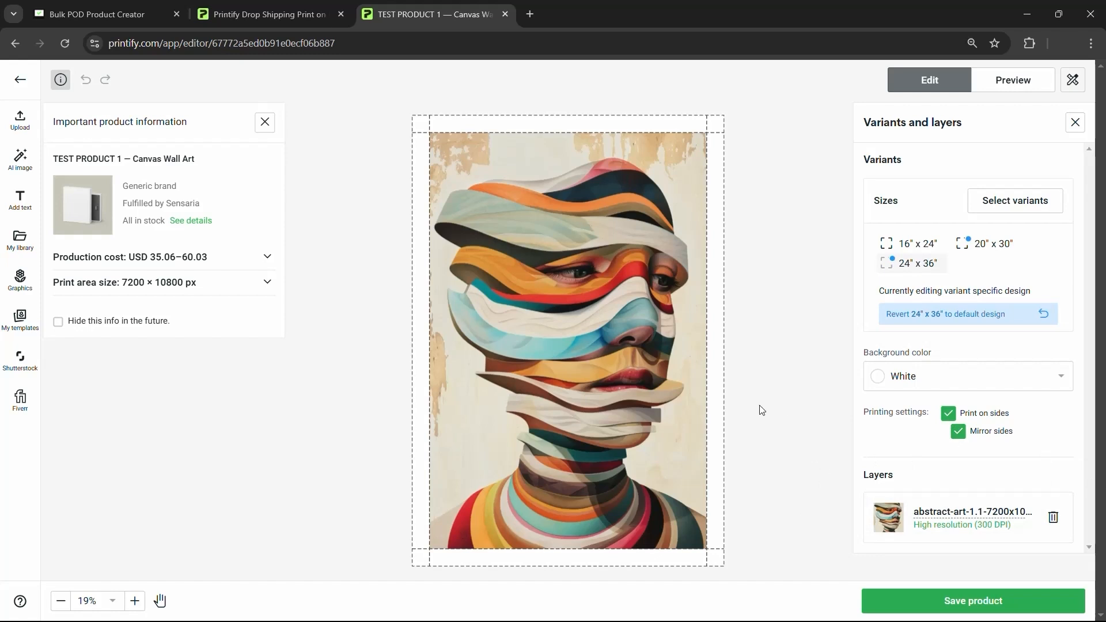
{"action": "left_click", "coordinate": [98, 14]}
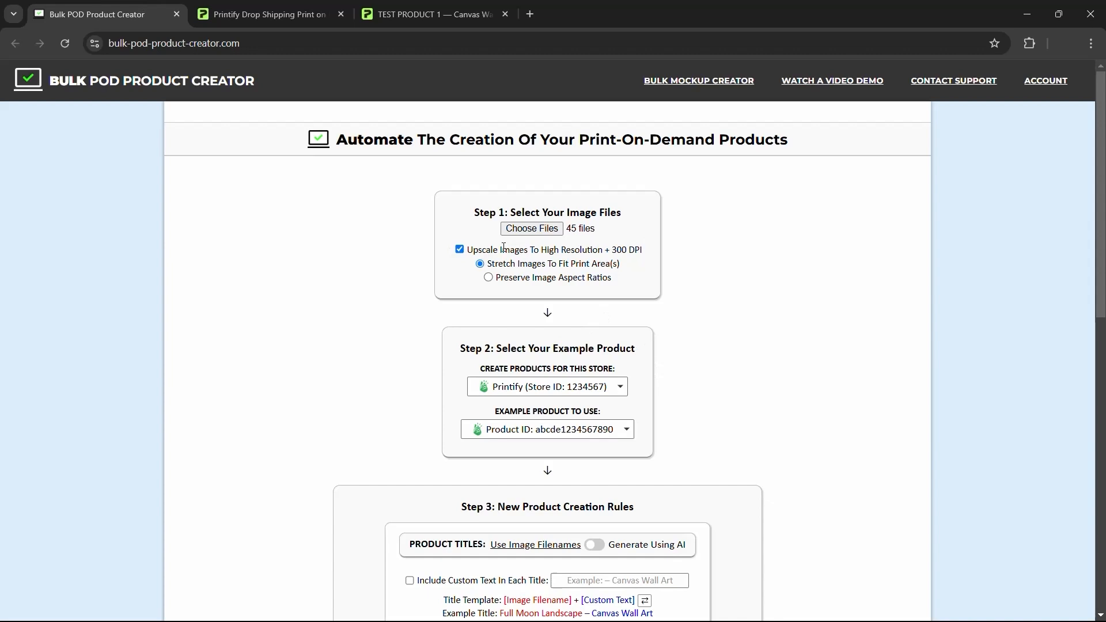
{"action": "left_click", "coordinate": [402, 7]}
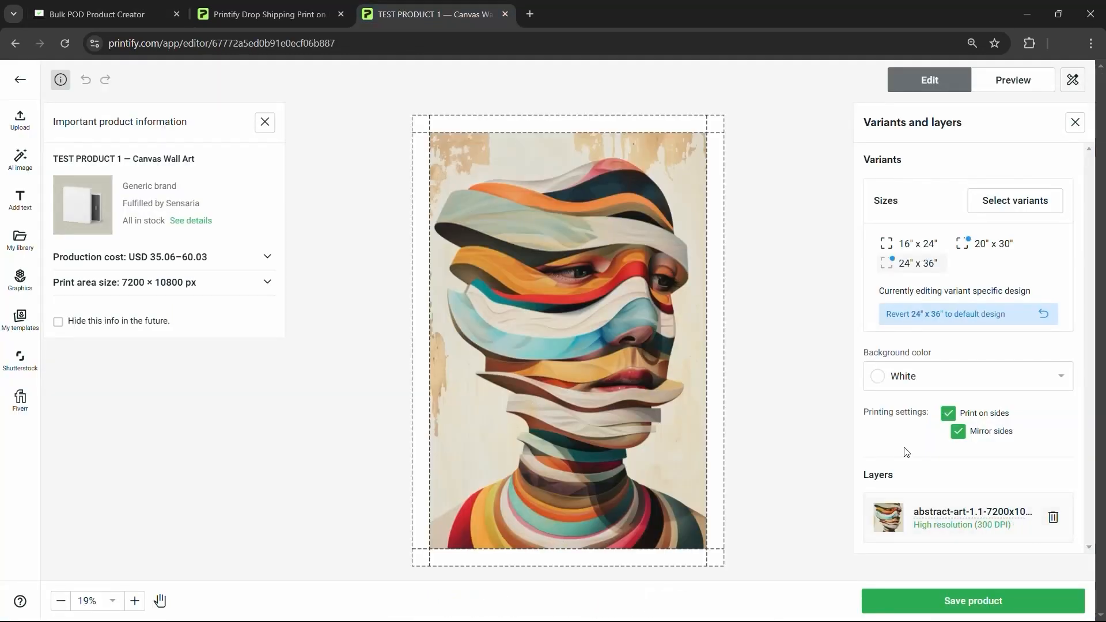
{"action": "left_click", "coordinate": [98, 14]}
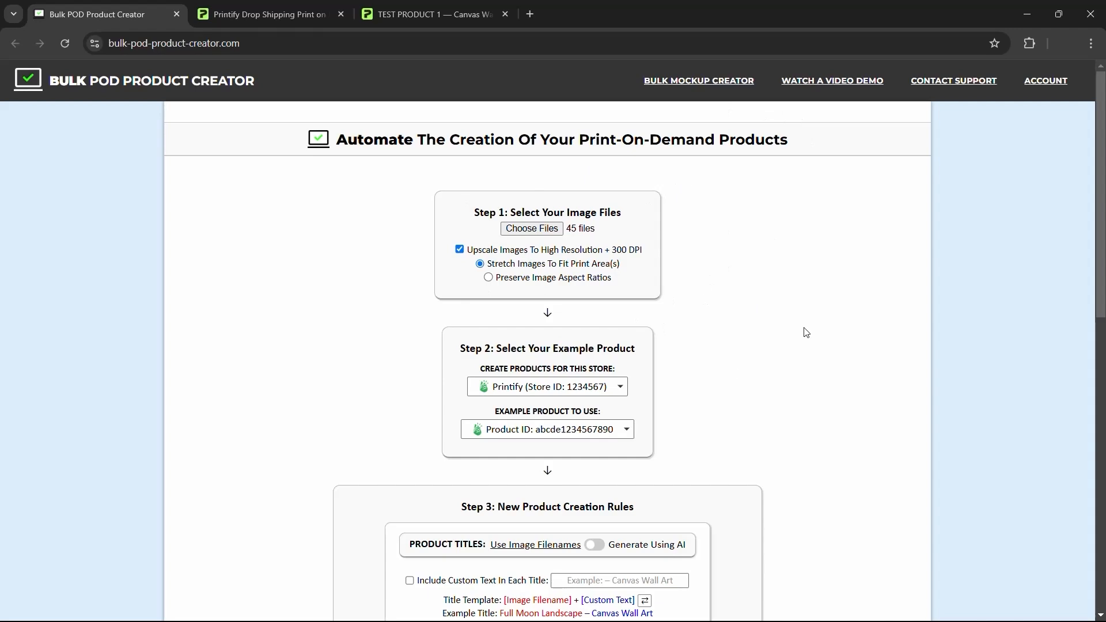
{"action": "scroll", "coordinate": [754, 279], "scroll_direction": "down", "scroll_amount": 1}
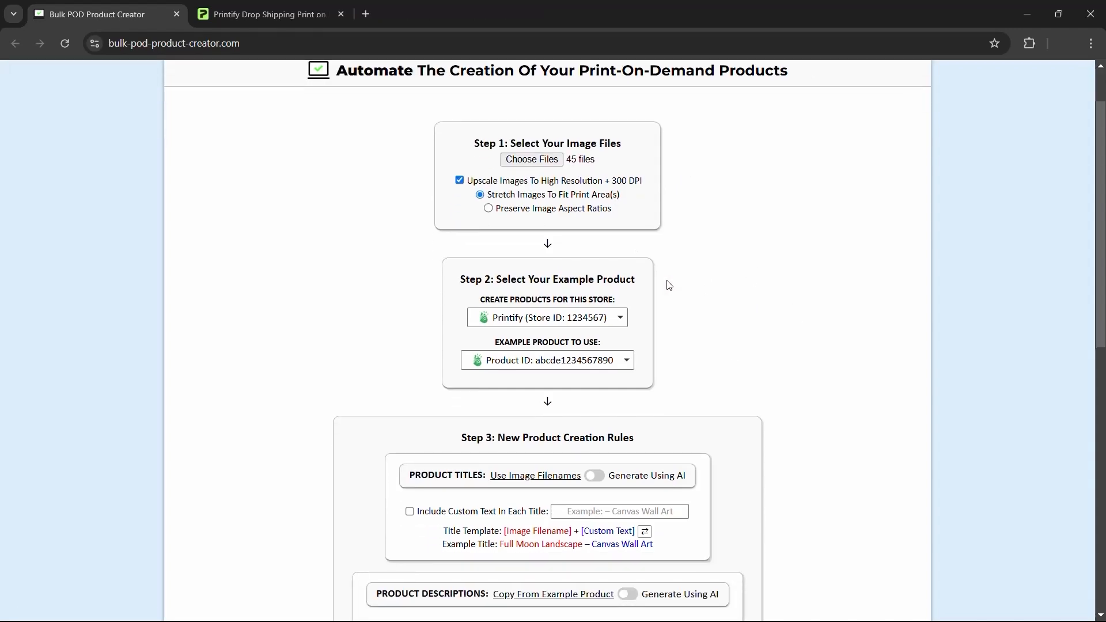
- Open Canvas Art - TEMPLATE PRODUCT 1's details page from the Printify product list
{"action": "left_click", "coordinate": [271, 8]}
{"action": "left_click", "coordinate": [83, 7]}
{"action": "left_click", "coordinate": [225, 7]}
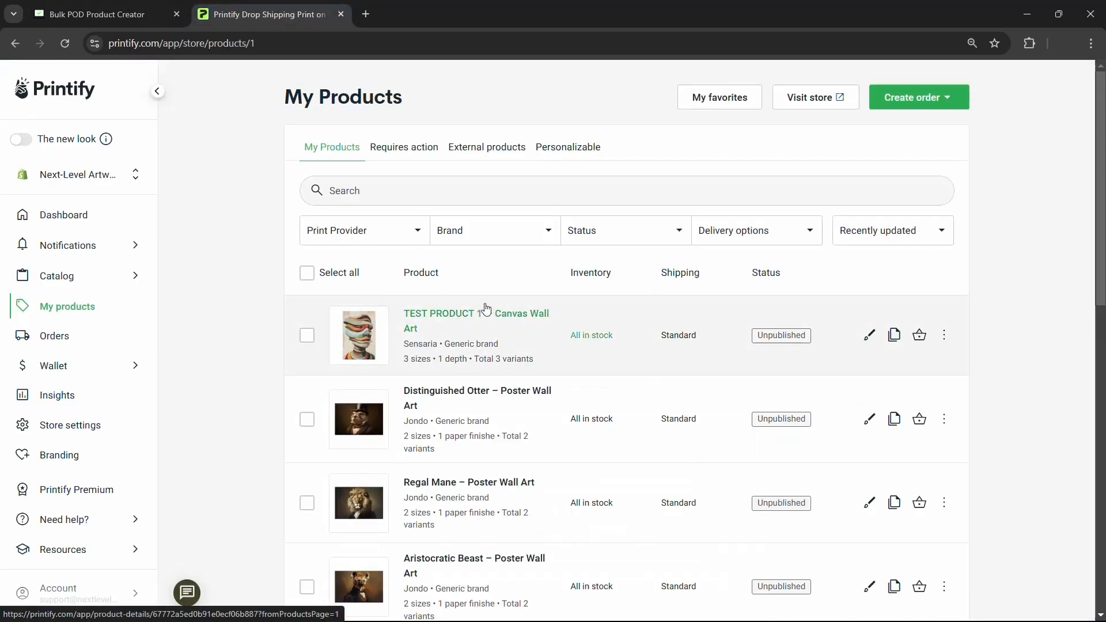
{"action": "scroll", "coordinate": [488, 322], "scroll_direction": "down", "scroll_amount": 2}
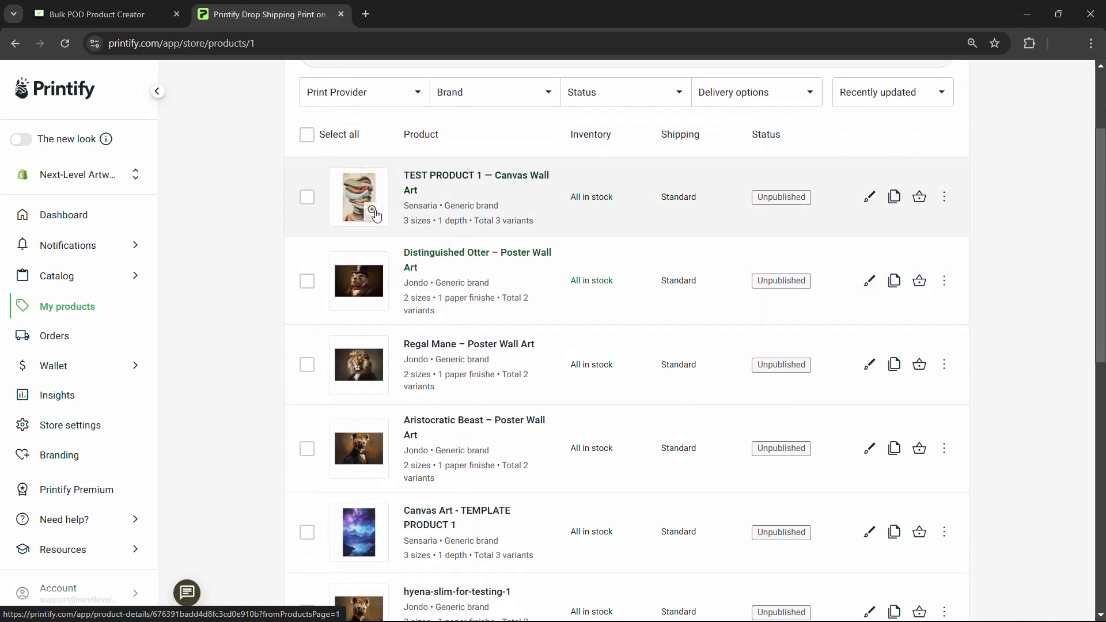
{"action": "scroll", "coordinate": [481, 457], "scroll_direction": "down", "scroll_amount": 1}
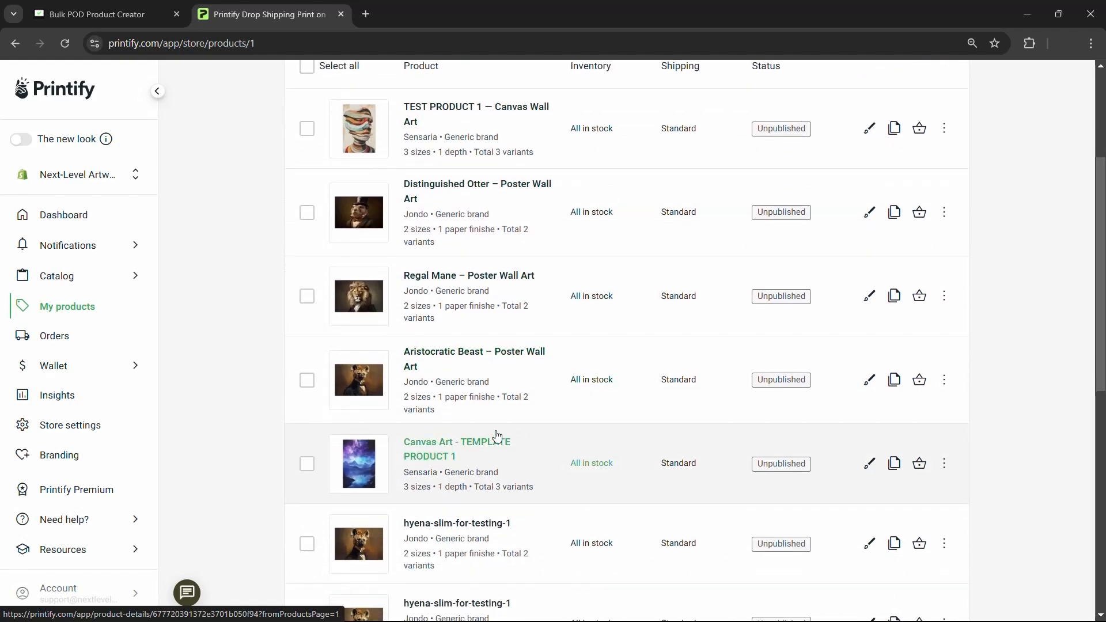
{"action": "middle_click", "coordinate": [427, 454]}
{"action": "left_click", "coordinate": [463, 26]}
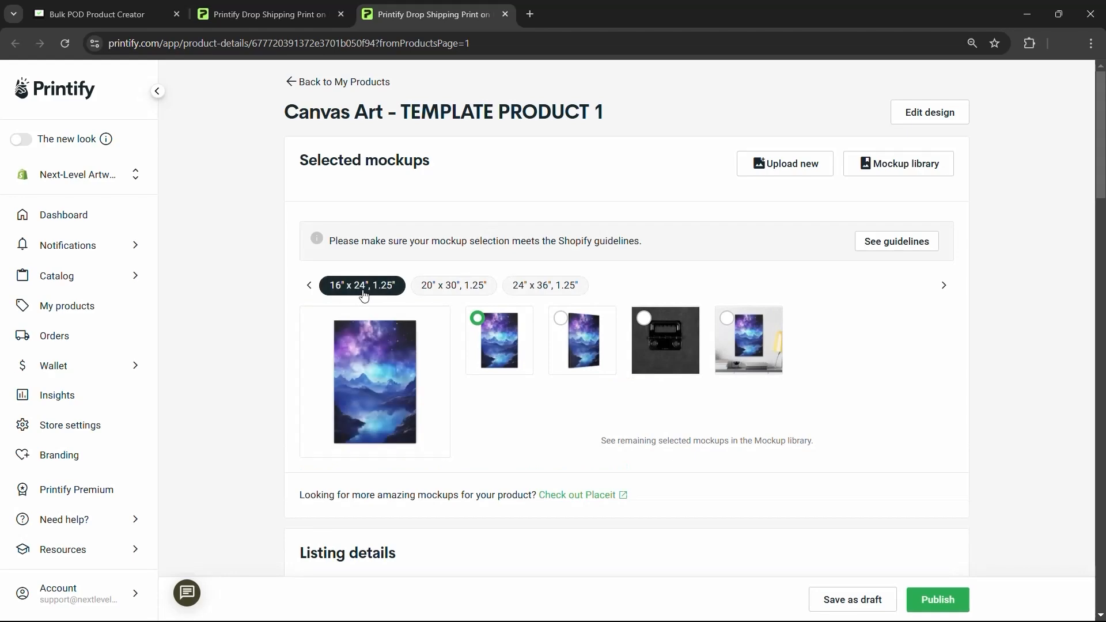
- Make the angled canvas mockup primary and review the USD 58.43–100.05 pricing
{"action": "left_click", "coordinate": [572, 342]}
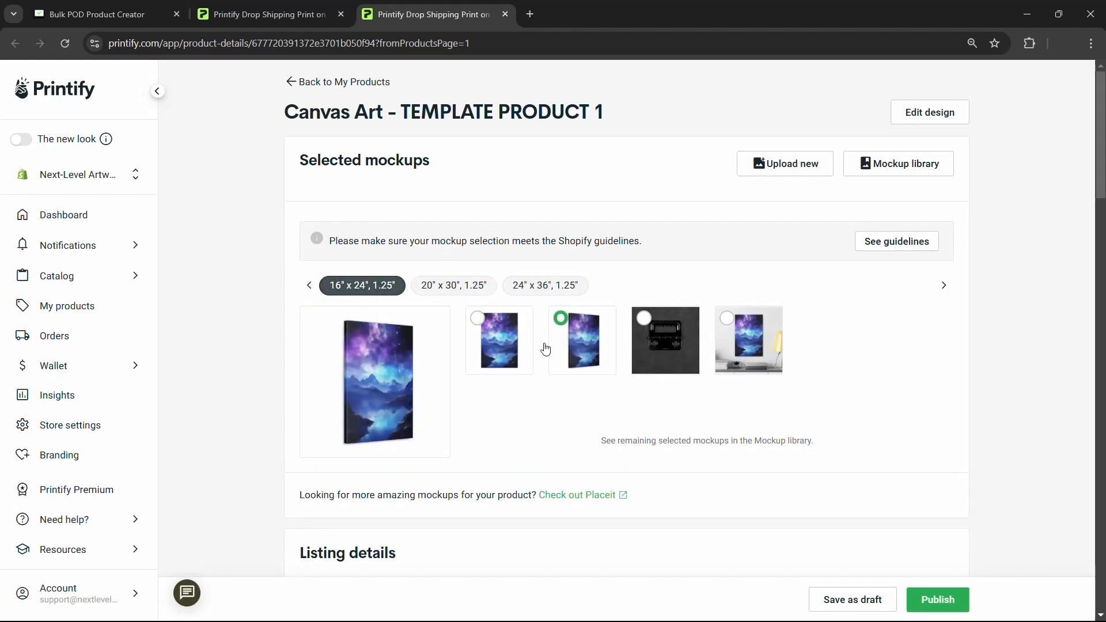
{"action": "scroll", "coordinate": [487, 323], "scroll_direction": "down", "scroll_amount": 8}
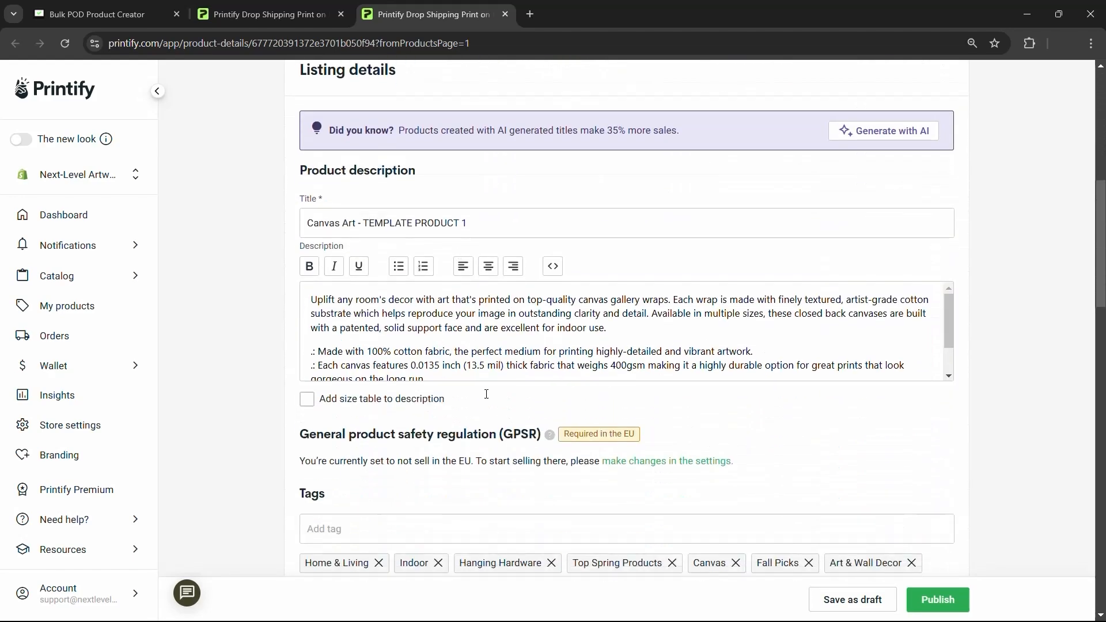
{"action": "scroll", "coordinate": [559, 410], "scroll_direction": "down", "scroll_amount": 15}
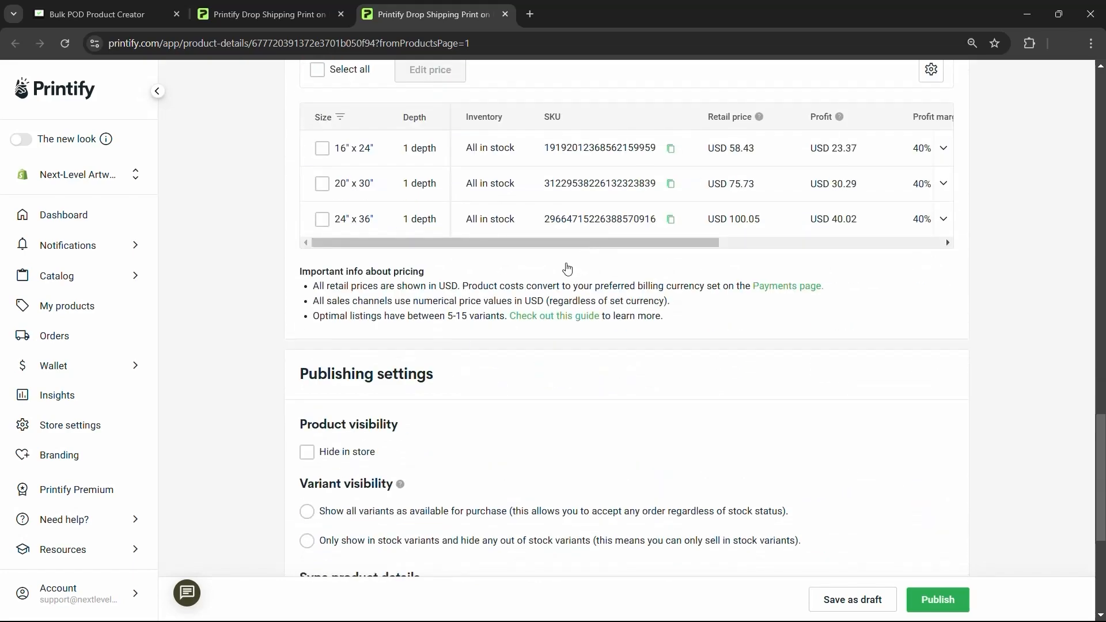
{"action": "scroll", "coordinate": [428, 208], "scroll_direction": "up", "scroll_amount": 15}
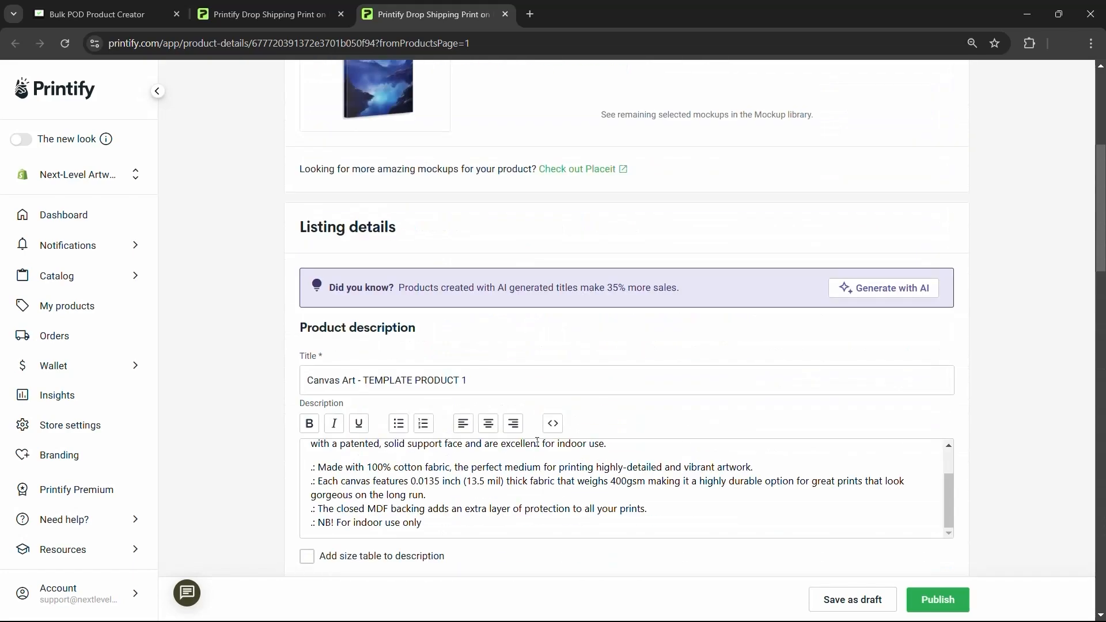
{"action": "scroll", "coordinate": [461, 255], "scroll_direction": "up", "scroll_amount": 4}
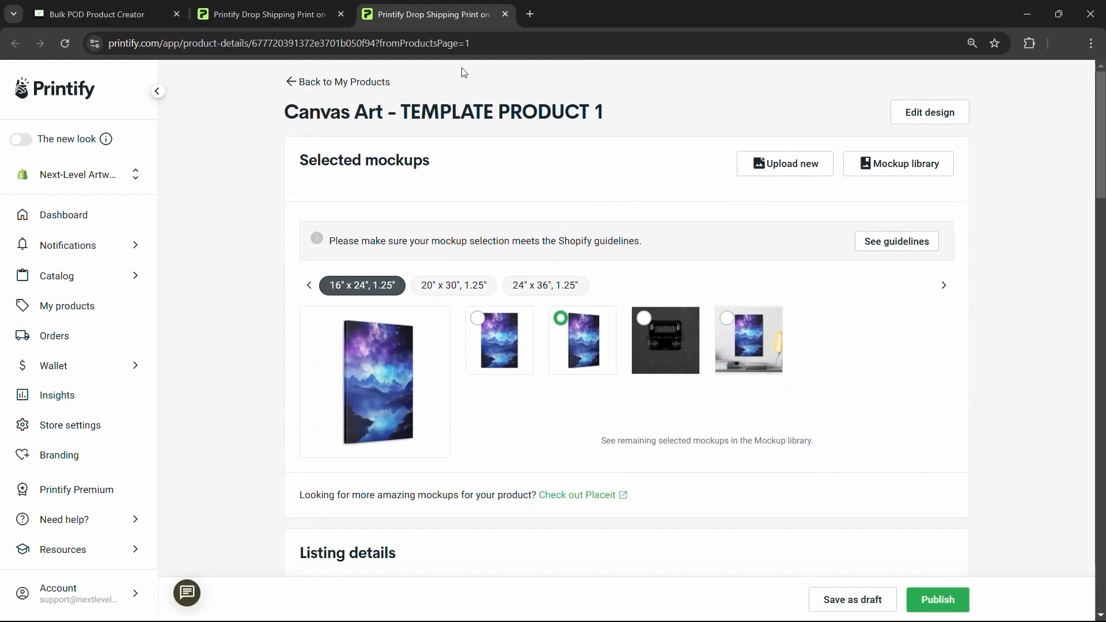
{"action": "left_click", "coordinate": [144, 14]}
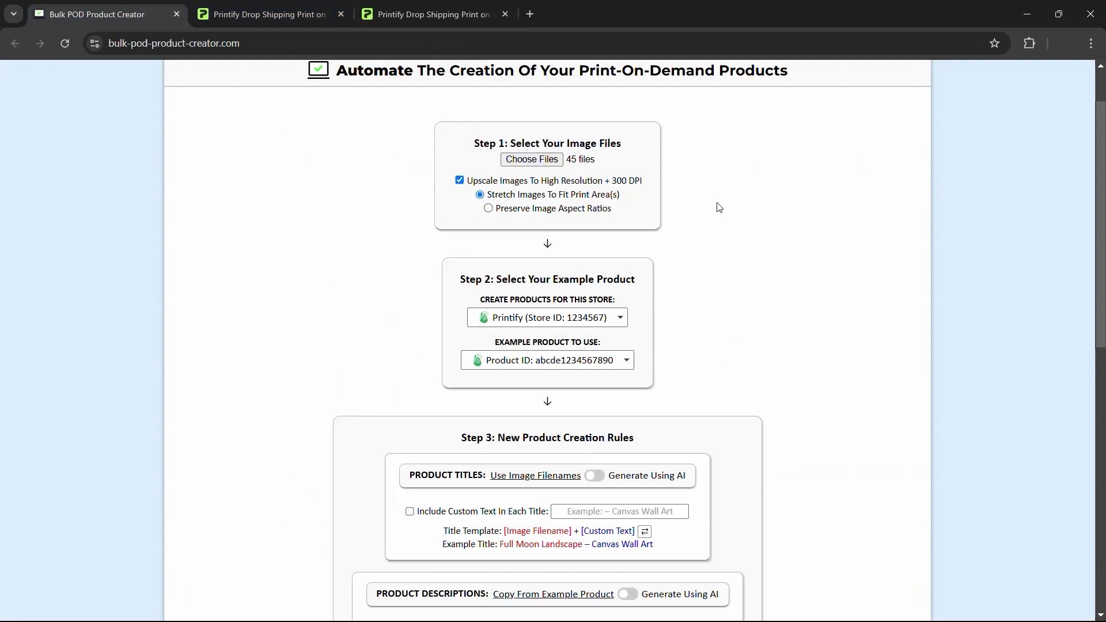
- Choose Connect Another Store and paste the Printify API key into its field
{"action": "left_click", "coordinate": [580, 323]}
{"action": "left_click", "coordinate": [545, 360]}
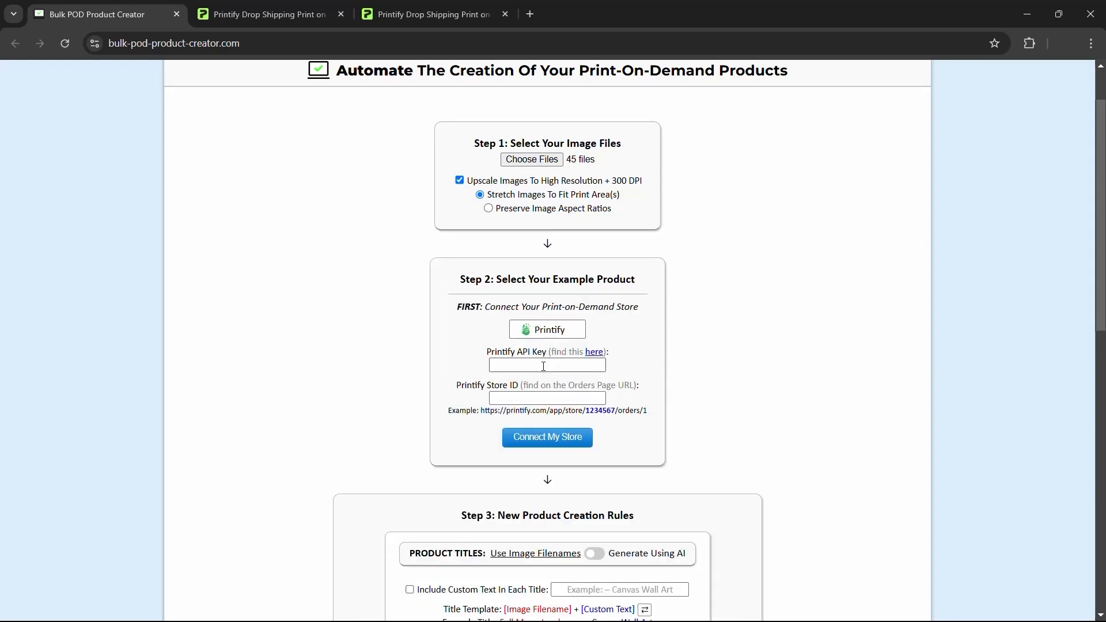
{"action": "left_click", "coordinate": [543, 366]}
{"action": "key", "text": "ctrl+v"}
{"action": "left_click", "coordinate": [831, 328]}
- Zoom out the Printify product list and open the account options
{"action": "left_click", "coordinate": [263, 14]}
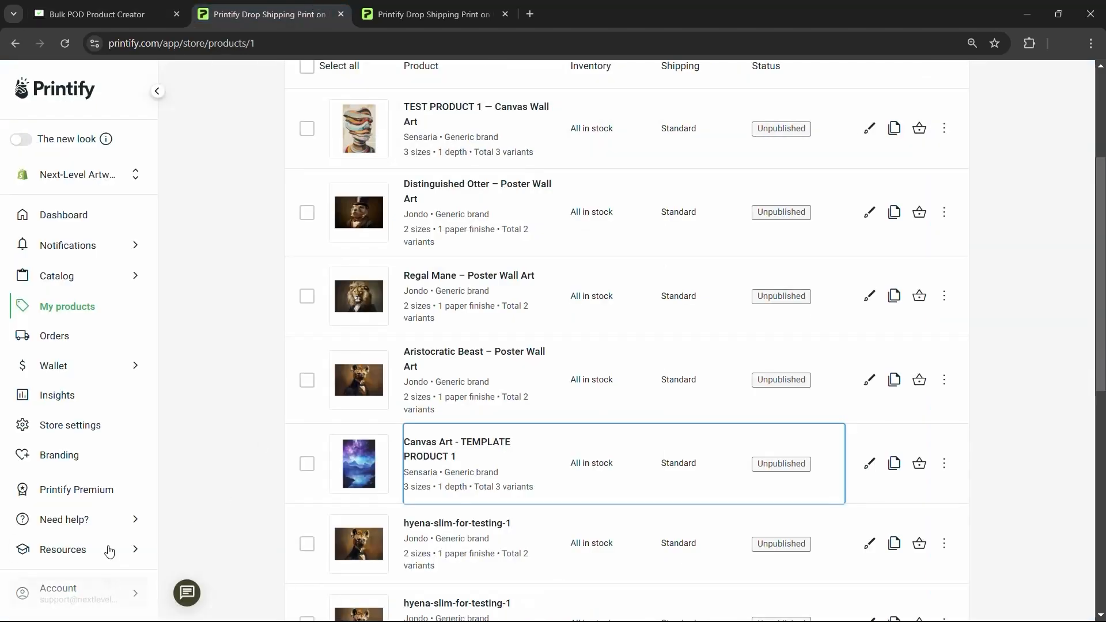
{"action": "scroll", "coordinate": [101, 544], "scroll_direction": "down", "scroll_amount": 2}
{"action": "scroll", "coordinate": [101, 551], "scroll_direction": "up", "scroll_amount": 1}
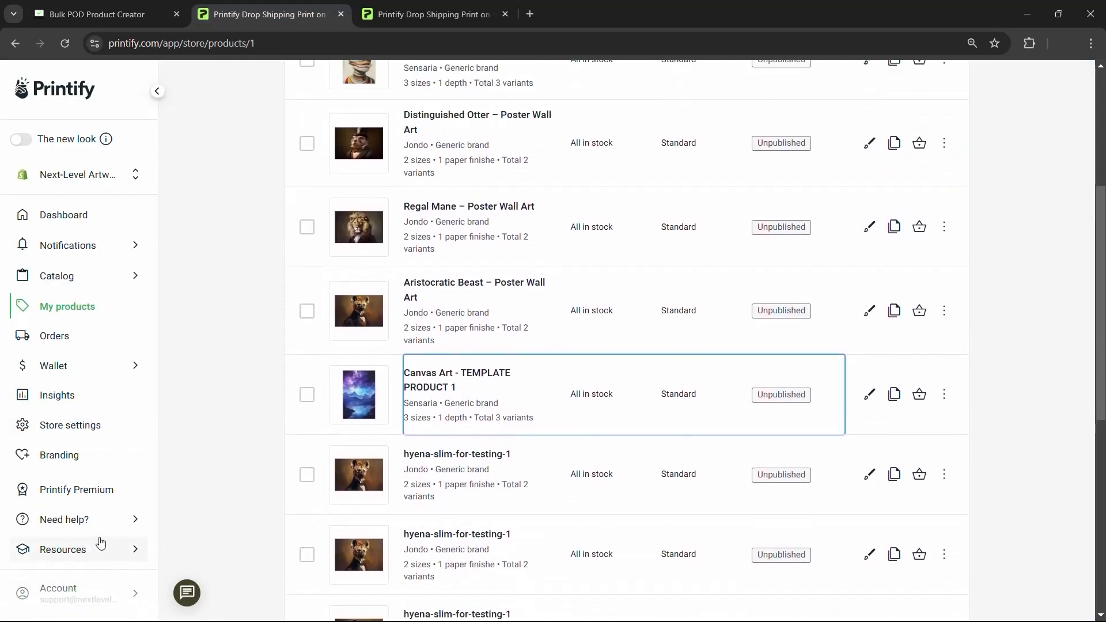
{"action": "key", "text": "ctrl+minus"}
{"action": "left_click", "coordinate": [96, 598]}
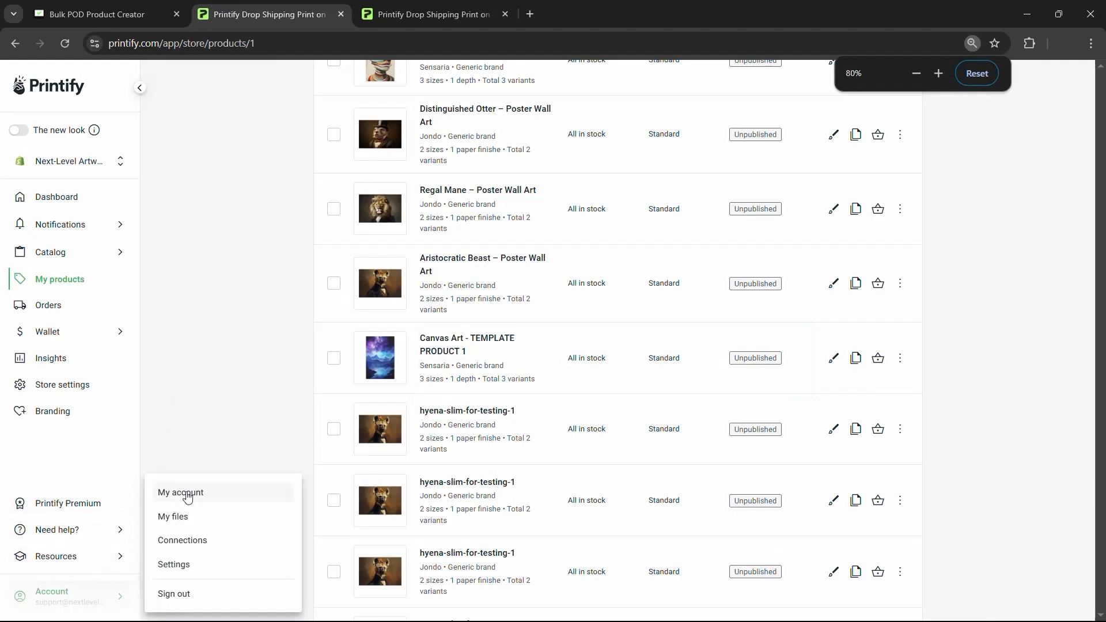
- Review Printify's API token connections and check the creator's API Key field
{"action": "left_click", "coordinate": [192, 544]}
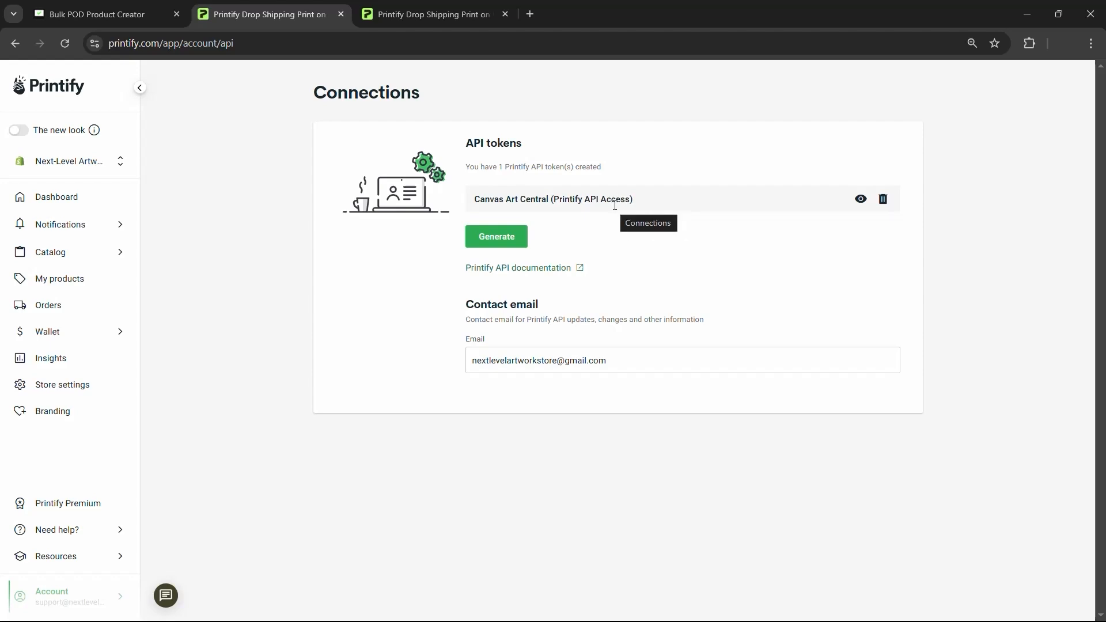
{"action": "left_click", "coordinate": [165, 5]}
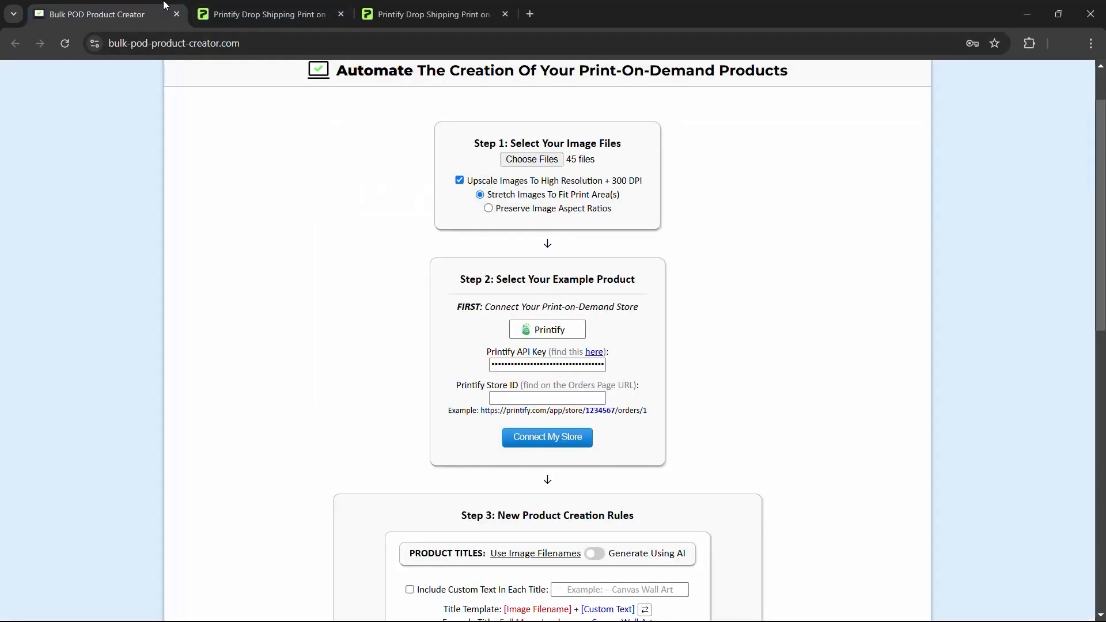
{"action": "left_click", "coordinate": [311, 13]}
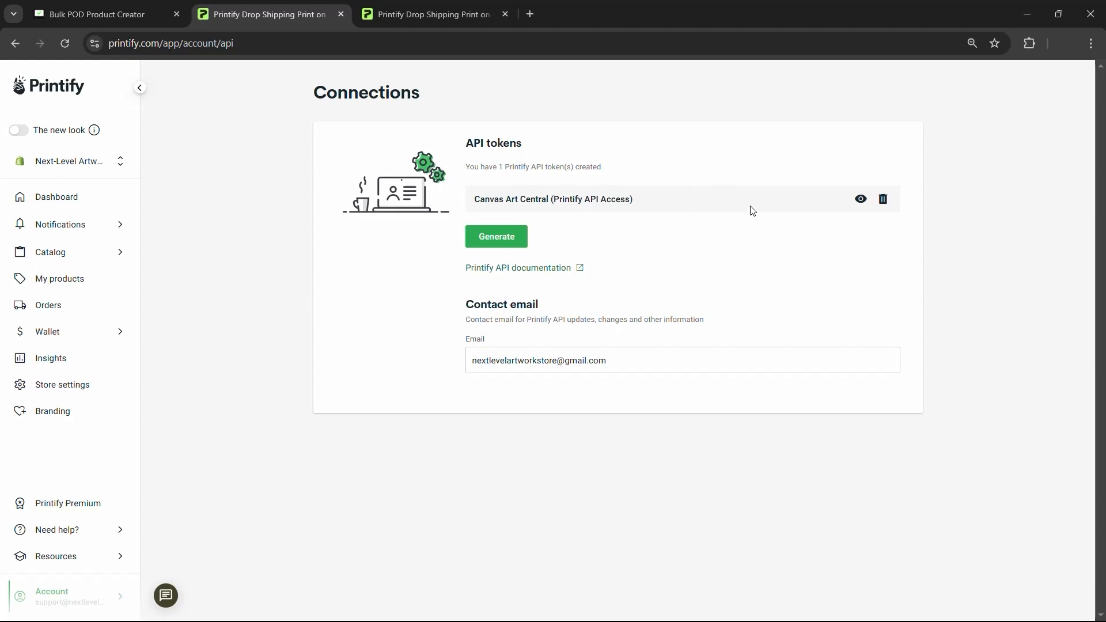
{"action": "left_click", "coordinate": [103, 14]}
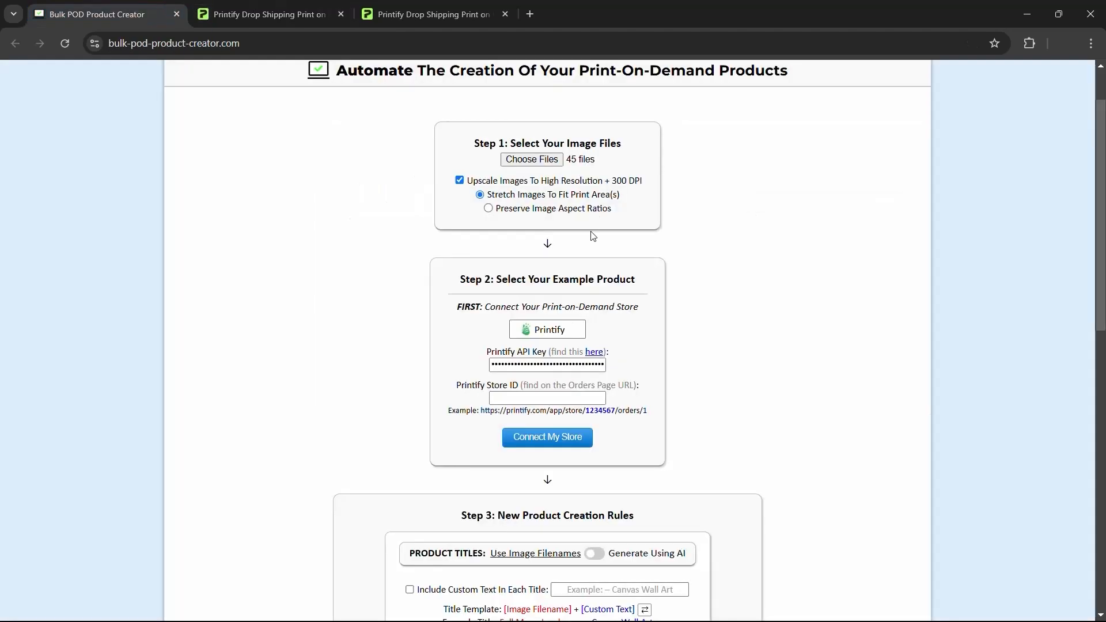
{"action": "left_click", "coordinate": [566, 366]}
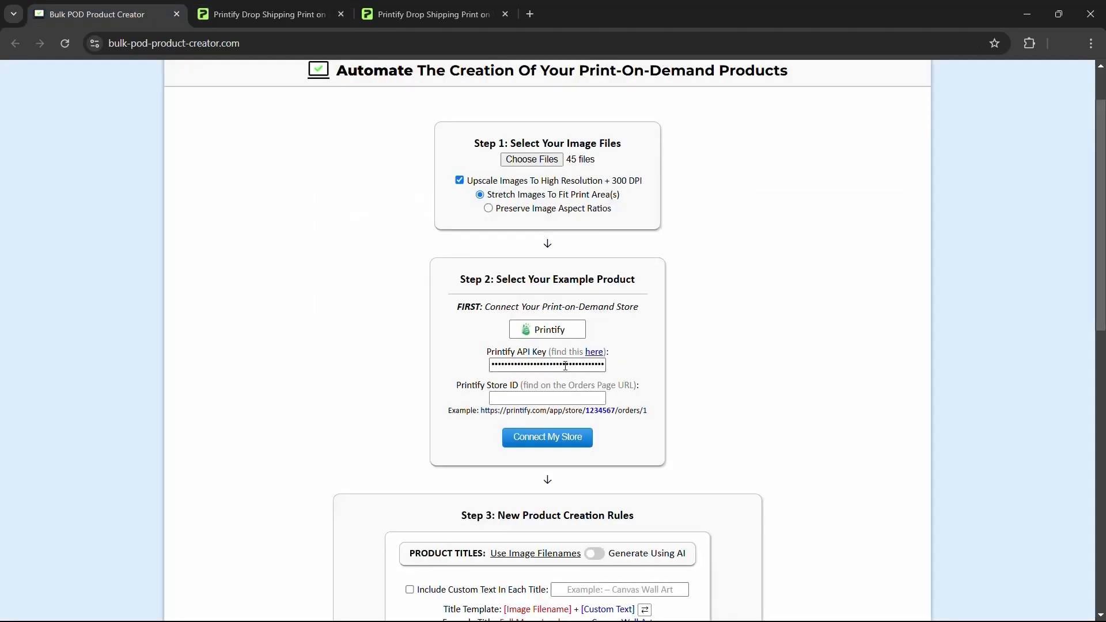
- Open the API key help link, close the duplicate page, and go to the store's Orders page
{"action": "middle_click", "coordinate": [595, 355]}
{"action": "left_click", "coordinate": [285, 6]}
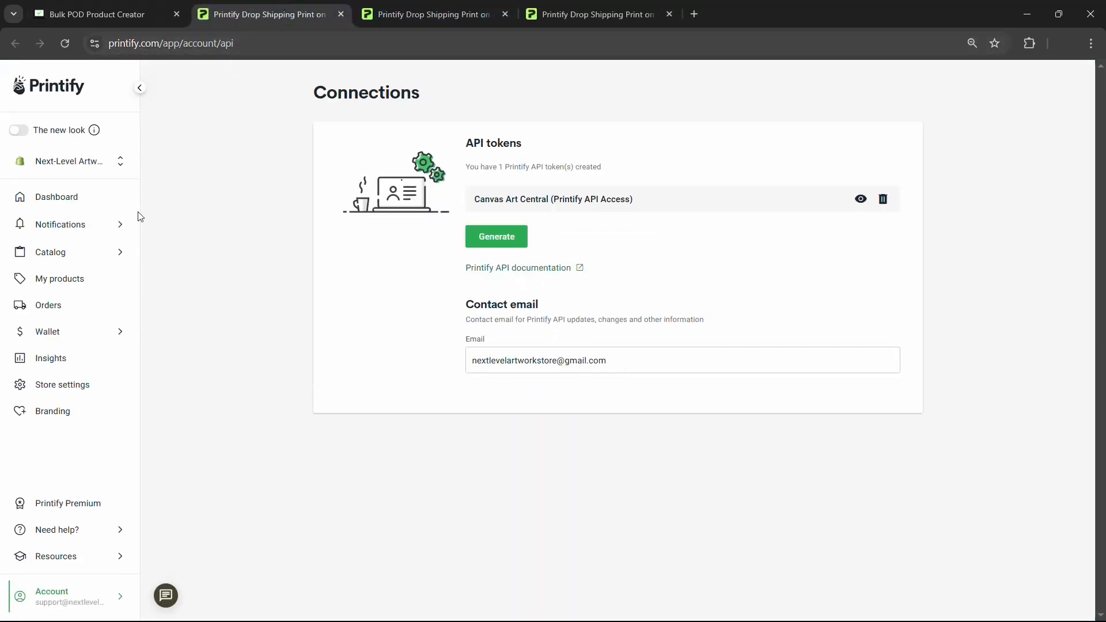
{"action": "left_click", "coordinate": [341, 15]}
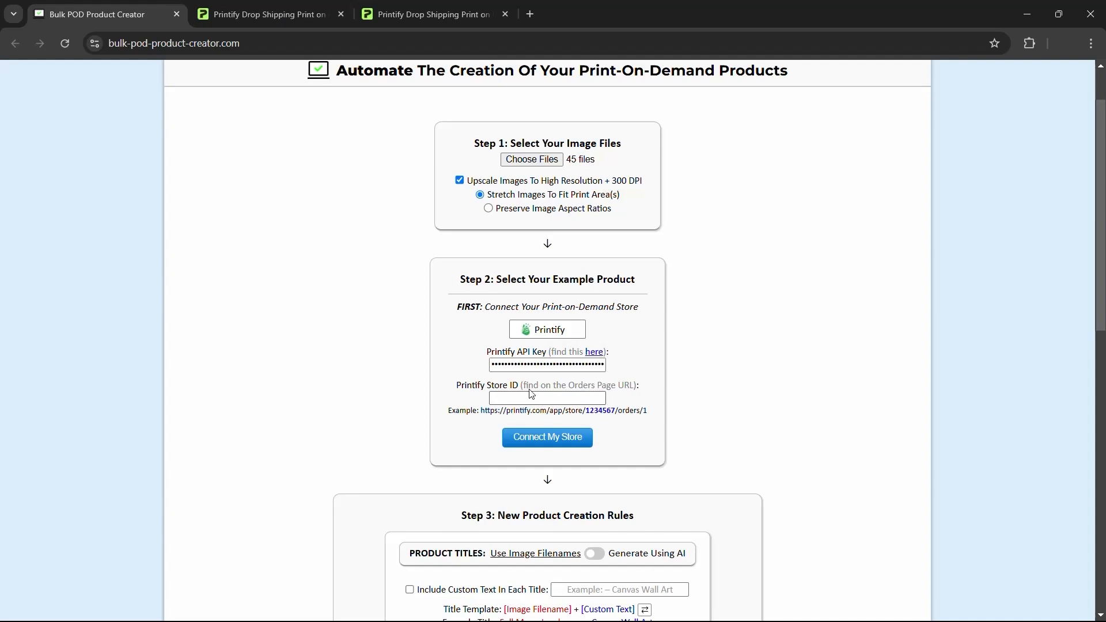
{"action": "left_click", "coordinate": [301, 11]}
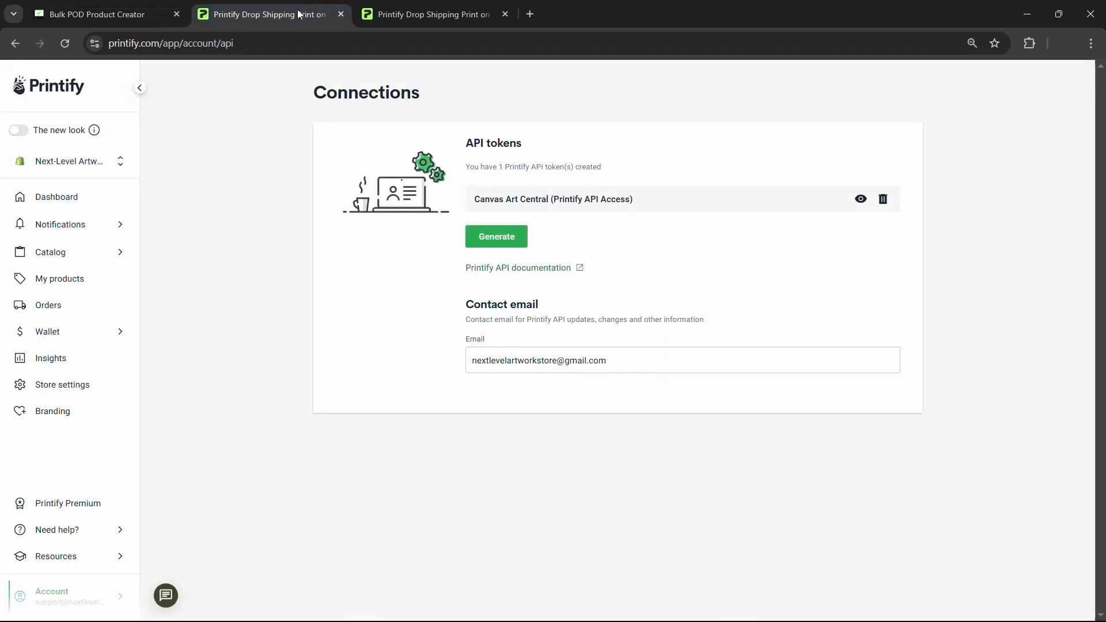
{"action": "left_click", "coordinate": [50, 307]}
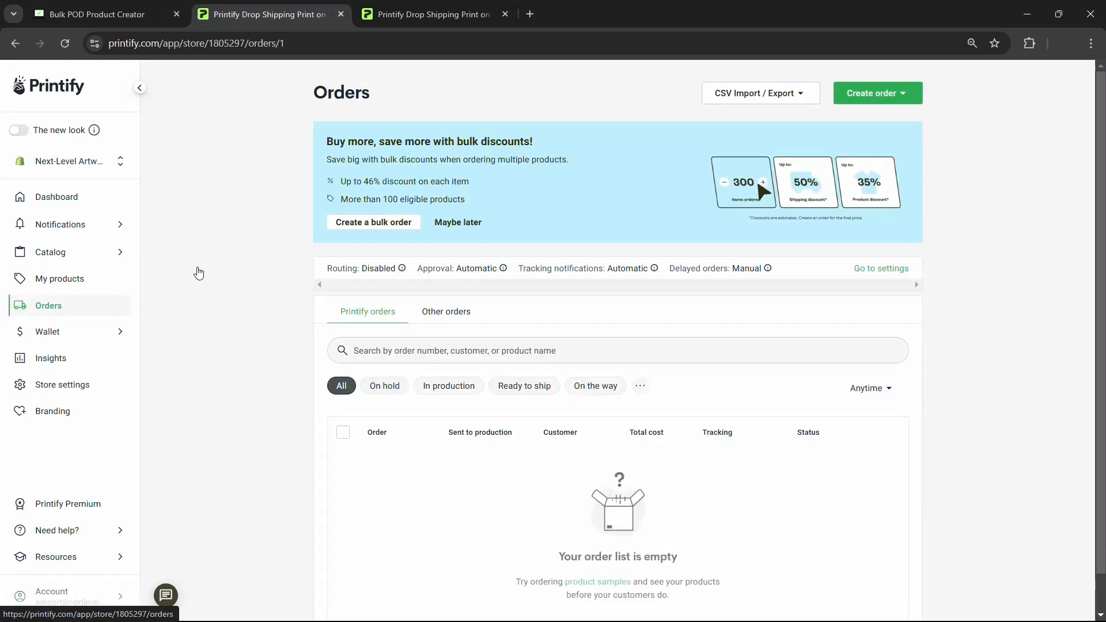
- Copy just the store ID from the Orders page address and return to the creator form
{"action": "left_click_drag", "start_coordinate": [240, 45], "coordinate": [276, 46]}
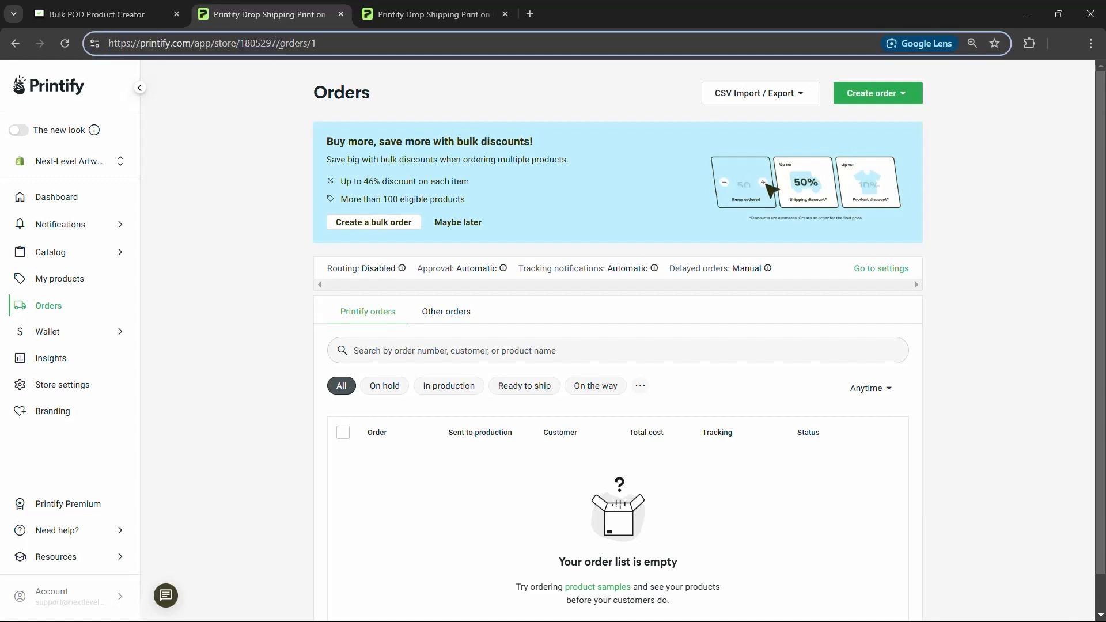
{"action": "left_click", "coordinate": [238, 43]}
{"action": "left_click_drag", "start_coordinate": [239, 44], "coordinate": [277, 44]}
{"action": "key", "text": "ctrl+c"}
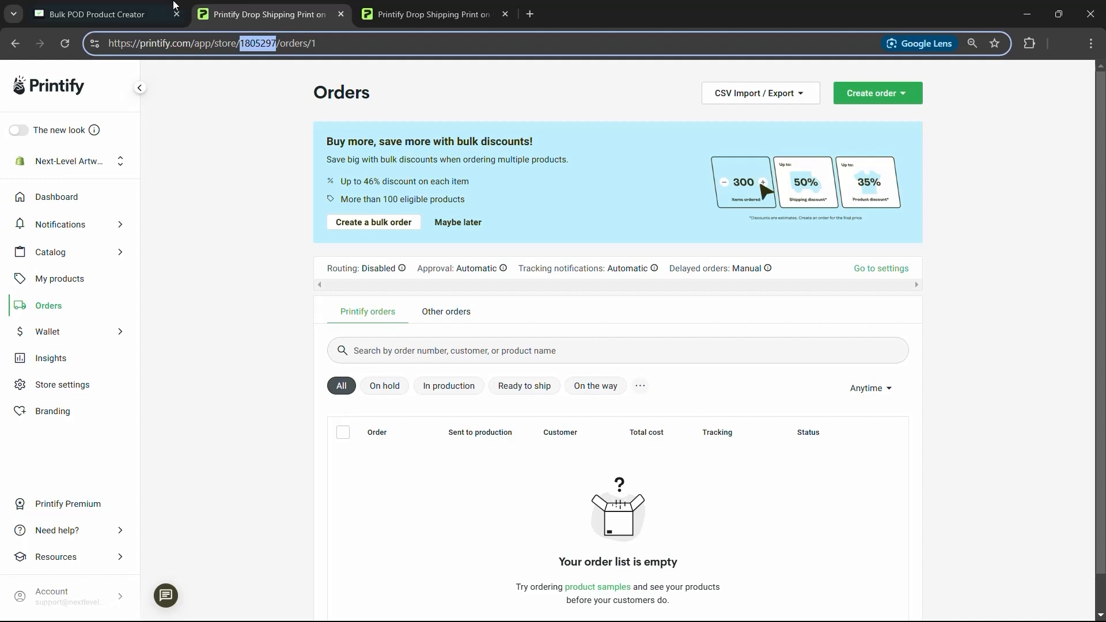
{"action": "left_click", "coordinate": [104, 14]}
- Paste the store ID, connect the store, and pick Select Another Product for the example product
{"action": "left_click", "coordinate": [552, 399]}
{"action": "key", "text": "ctrl+v"}
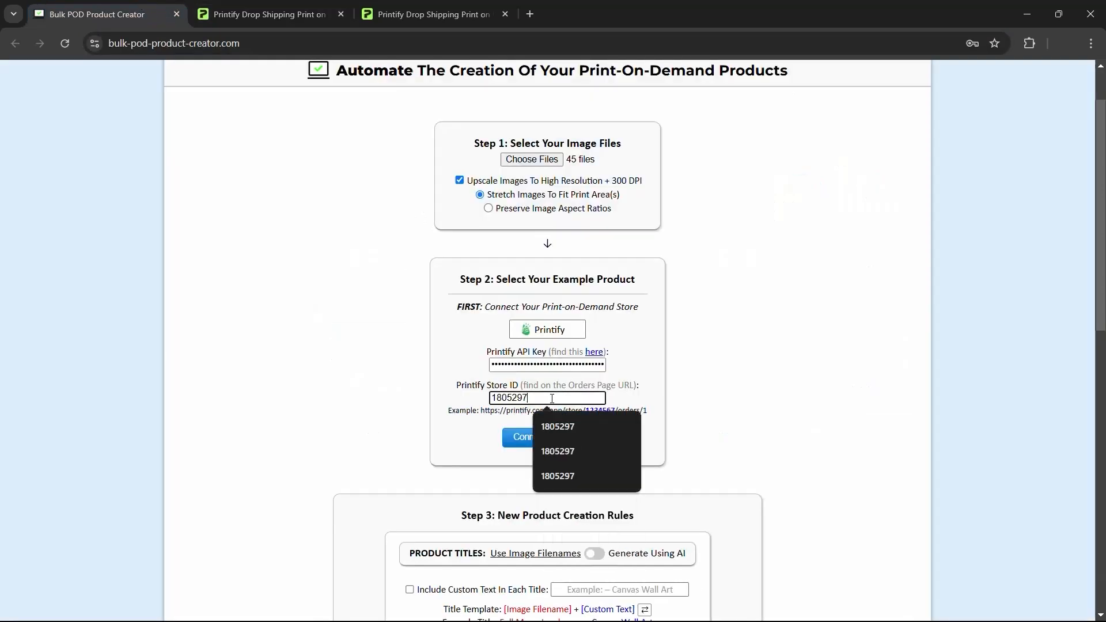
{"action": "left_click", "coordinate": [630, 397]}
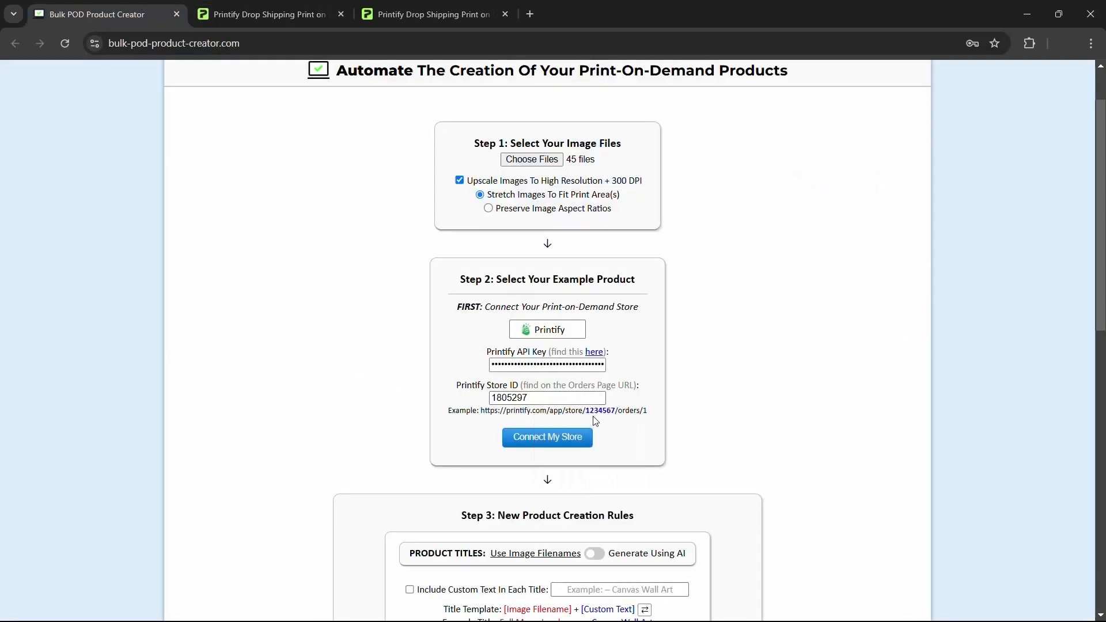
{"action": "left_click", "coordinate": [557, 443]}
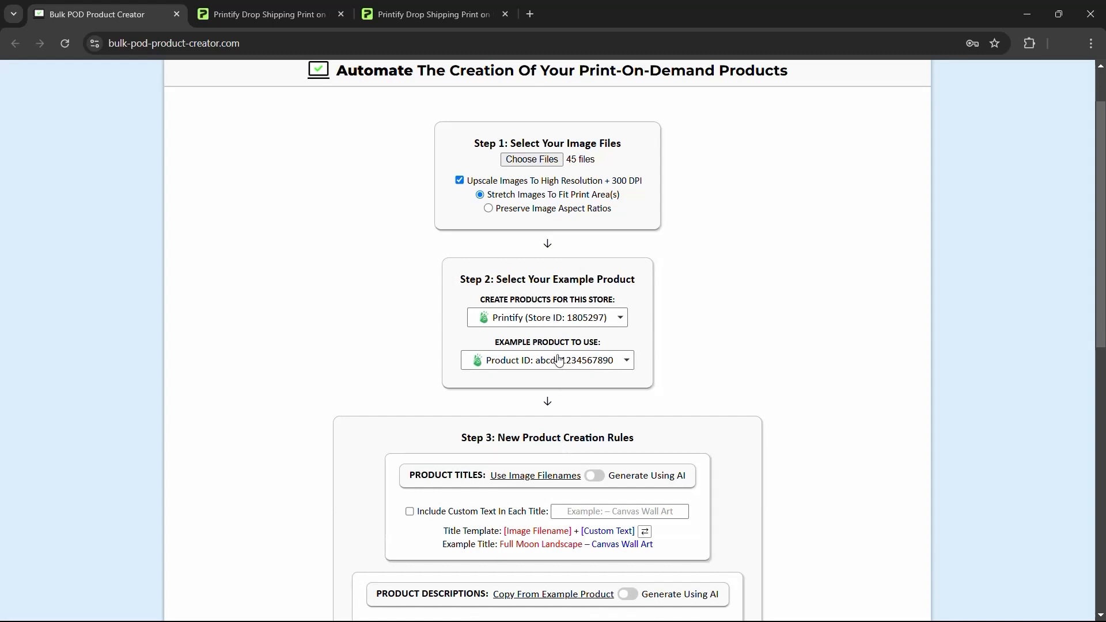
{"action": "left_click", "coordinate": [582, 371]}
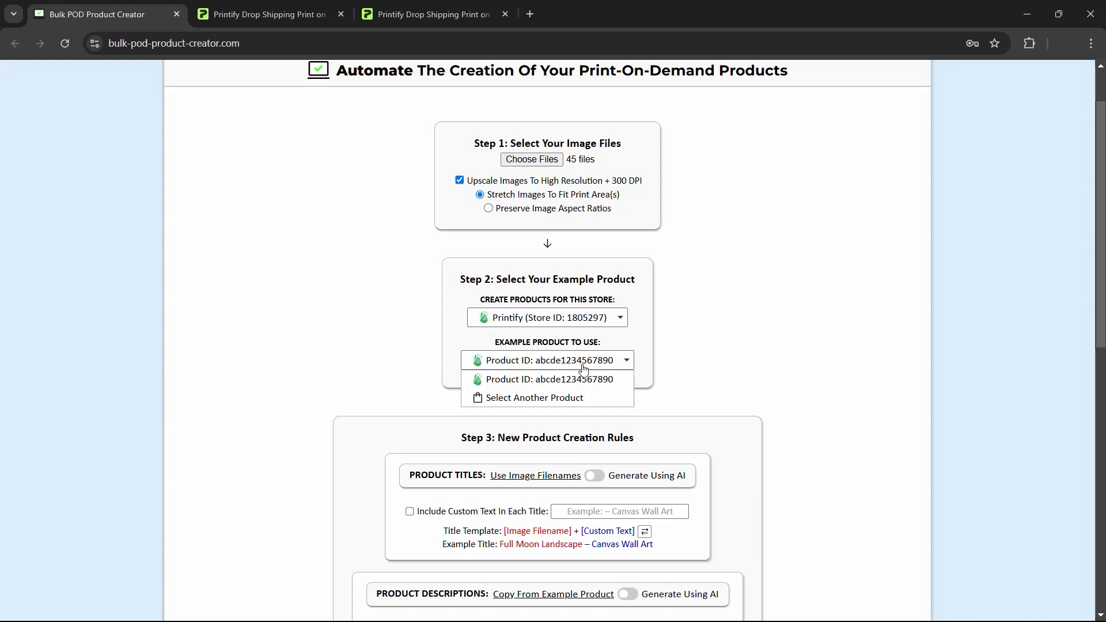
{"action": "left_click", "coordinate": [561, 403]}
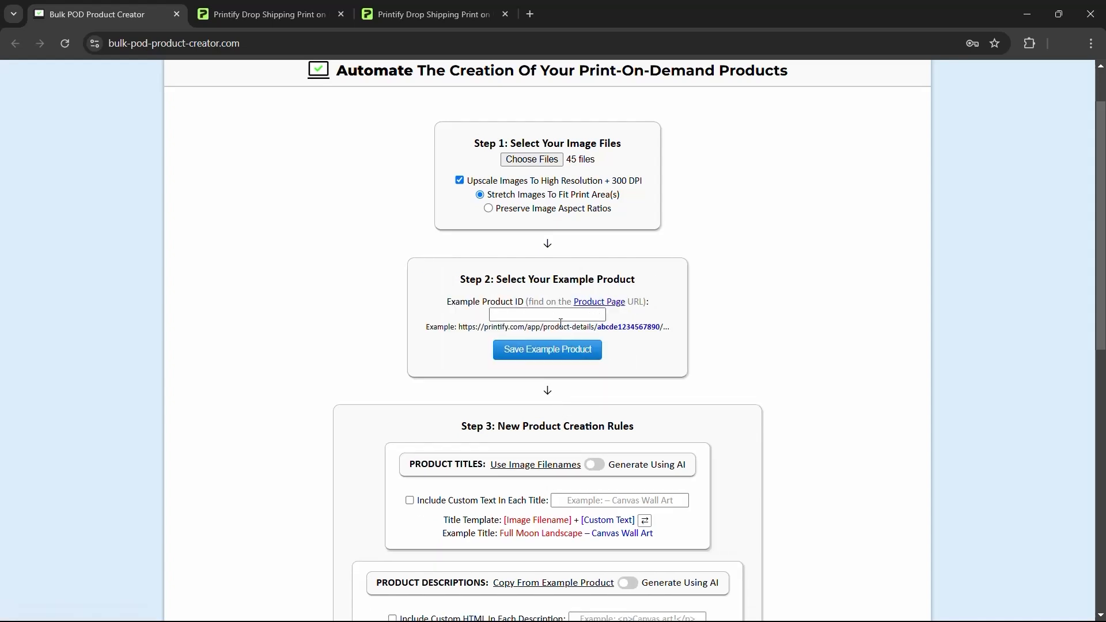
- Open Canvas Art - TEMPLATE PRODUCT 1 from My Products and select its product ID in the address
{"action": "left_click", "coordinate": [290, 7]}
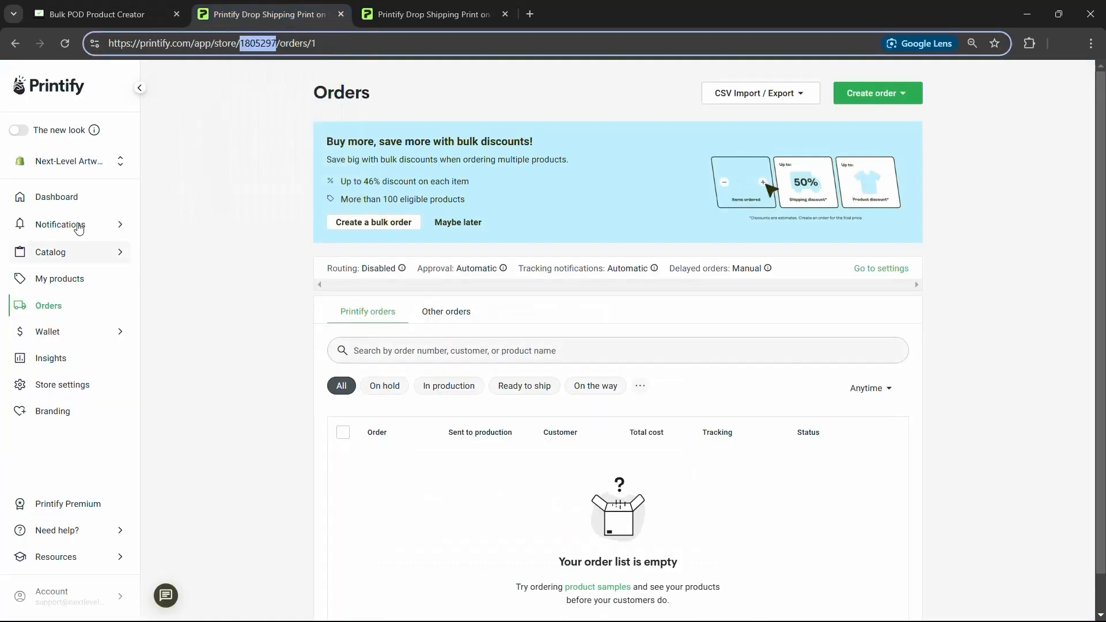
{"action": "left_click", "coordinate": [67, 280]}
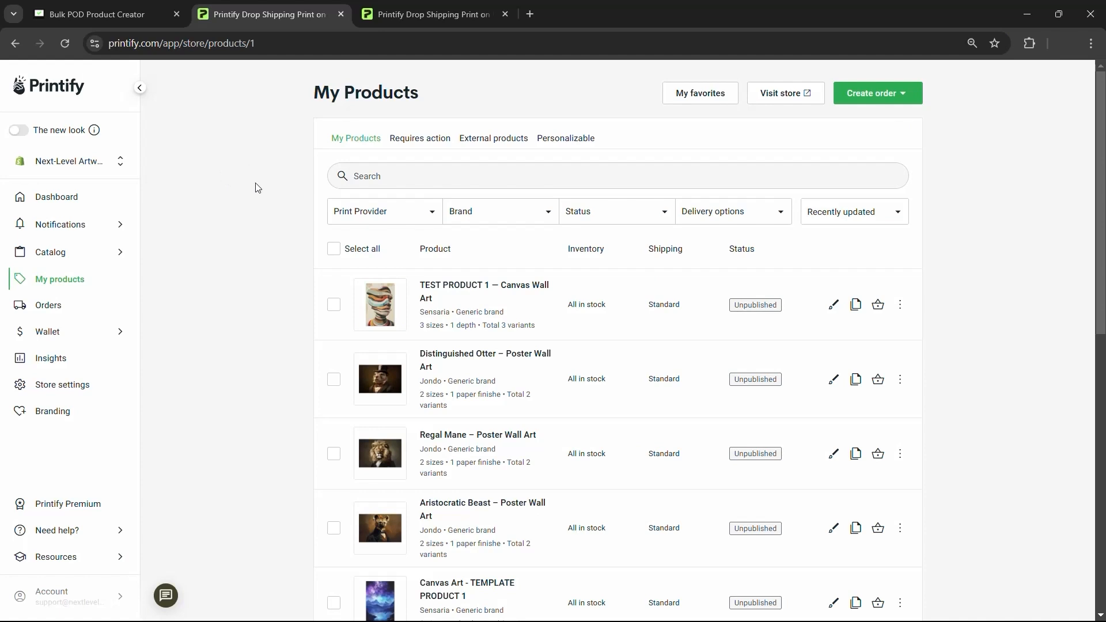
{"action": "scroll", "coordinate": [265, 242], "scroll_direction": "down", "scroll_amount": 1}
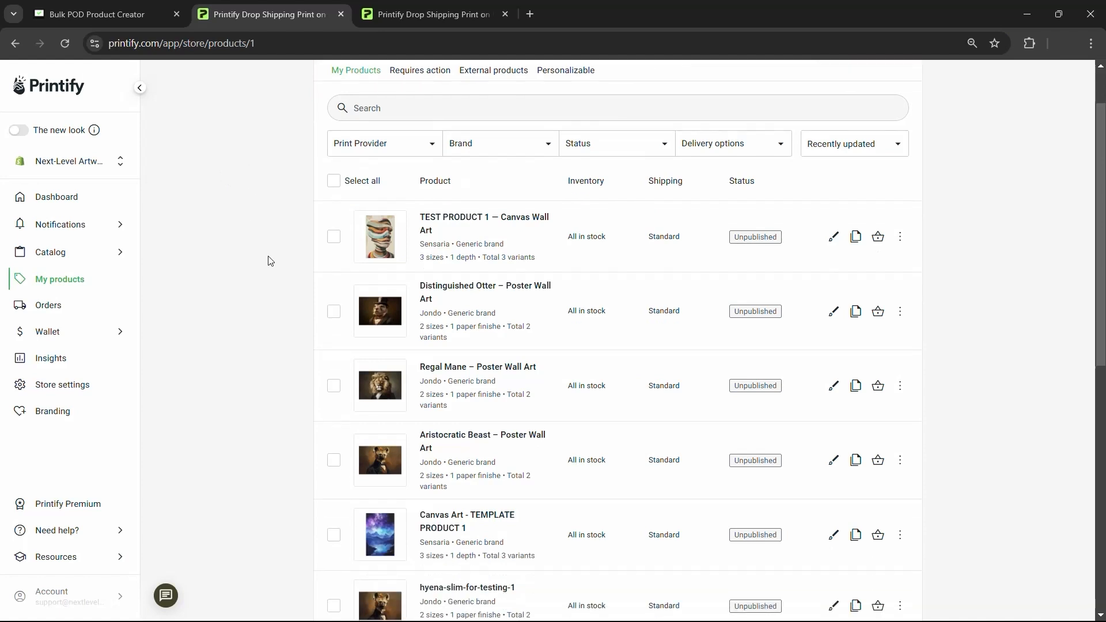
{"action": "left_click", "coordinate": [445, 529]}
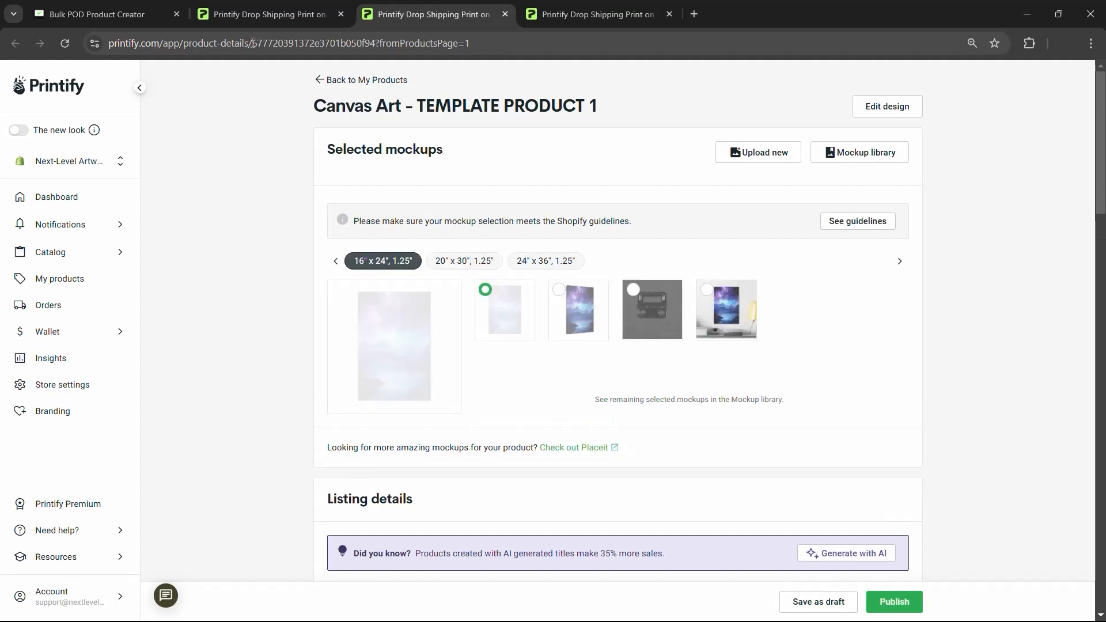
{"action": "left_click_drag", "start_coordinate": [251, 43], "coordinate": [378, 44]}
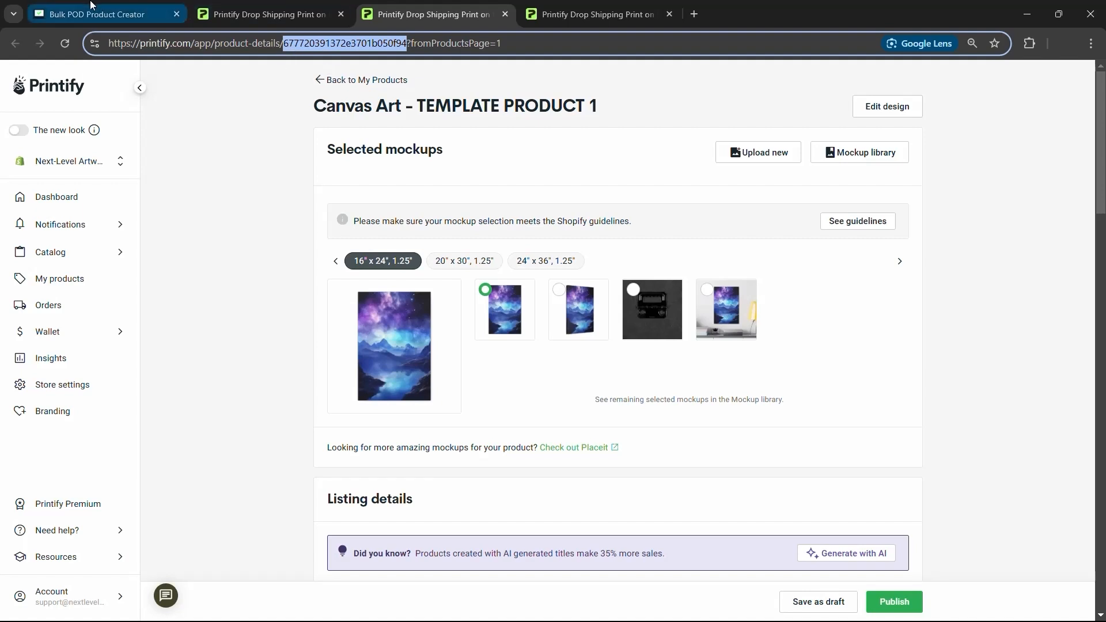
- Paste the ID into Example Product ID, save it, and recheck the template listing
{"action": "key", "text": "ctrl+1"}
{"action": "left_click", "coordinate": [517, 314]}
{"action": "key", "text": "ctrl+v"}
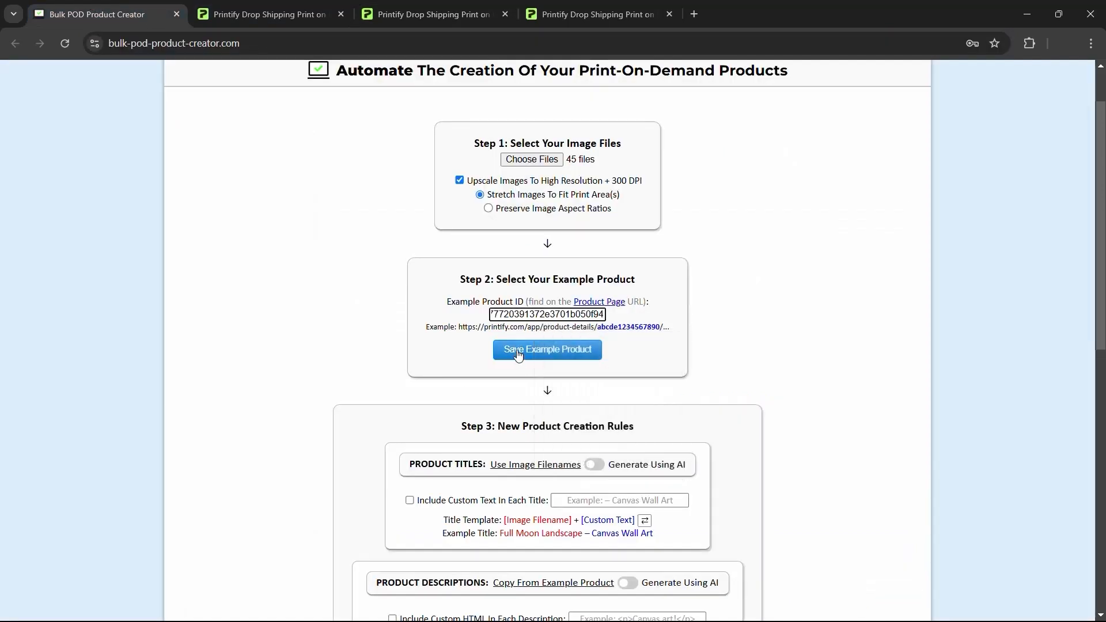
{"action": "left_click", "coordinate": [518, 355]}
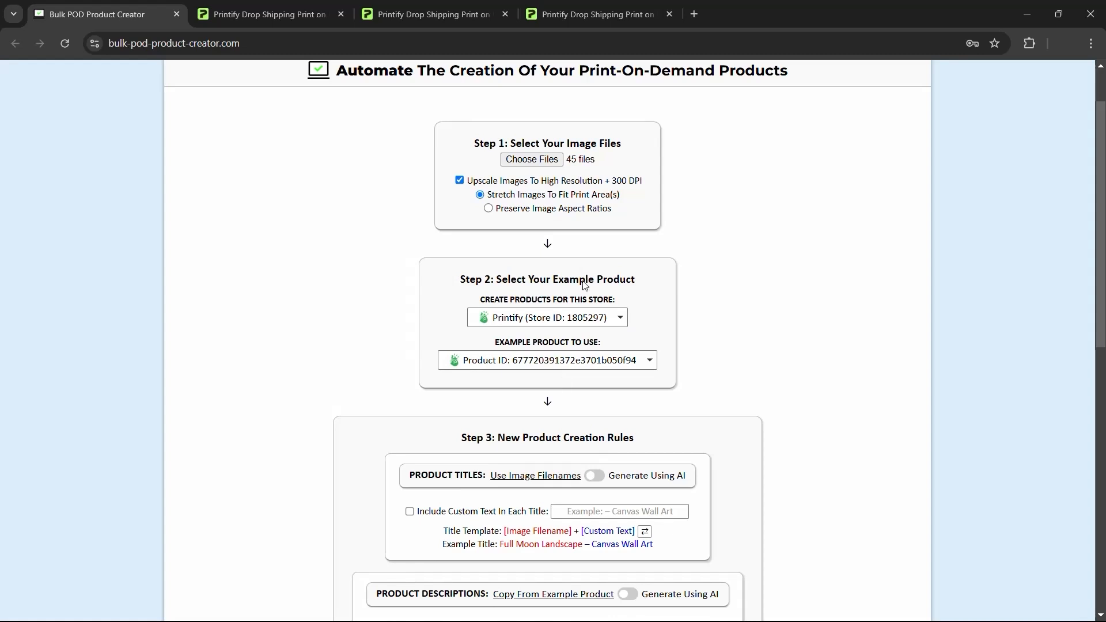
{"action": "key", "text": "ctrl+3"}
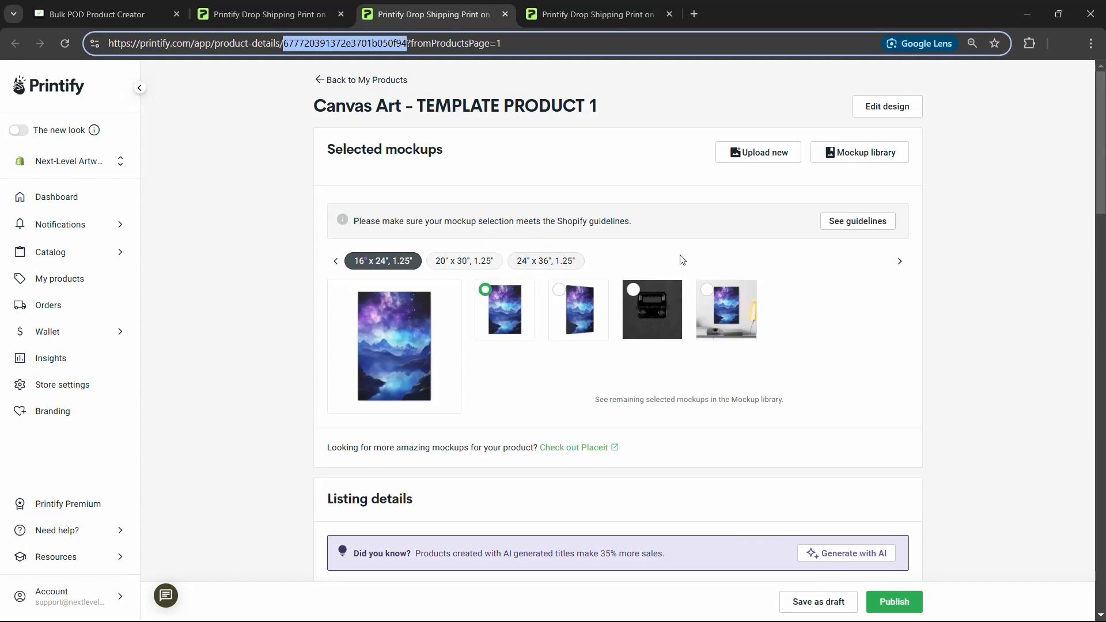
{"action": "scroll", "coordinate": [682, 260], "scroll_direction": "down", "scroll_amount": 20}
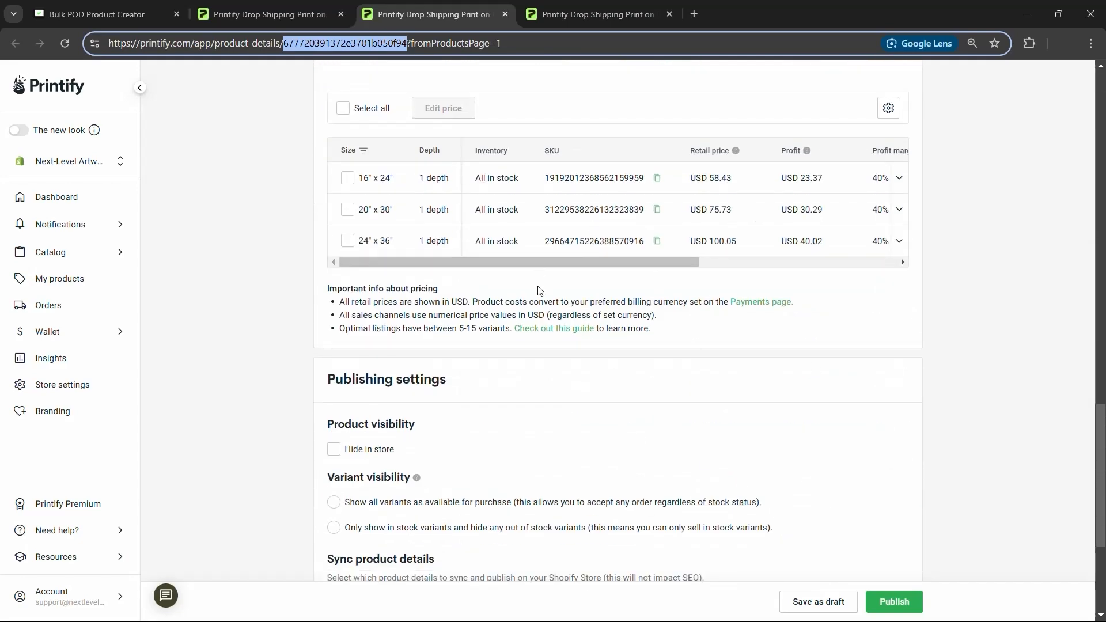
{"action": "scroll", "coordinate": [539, 291], "scroll_direction": "up", "scroll_amount": 20}
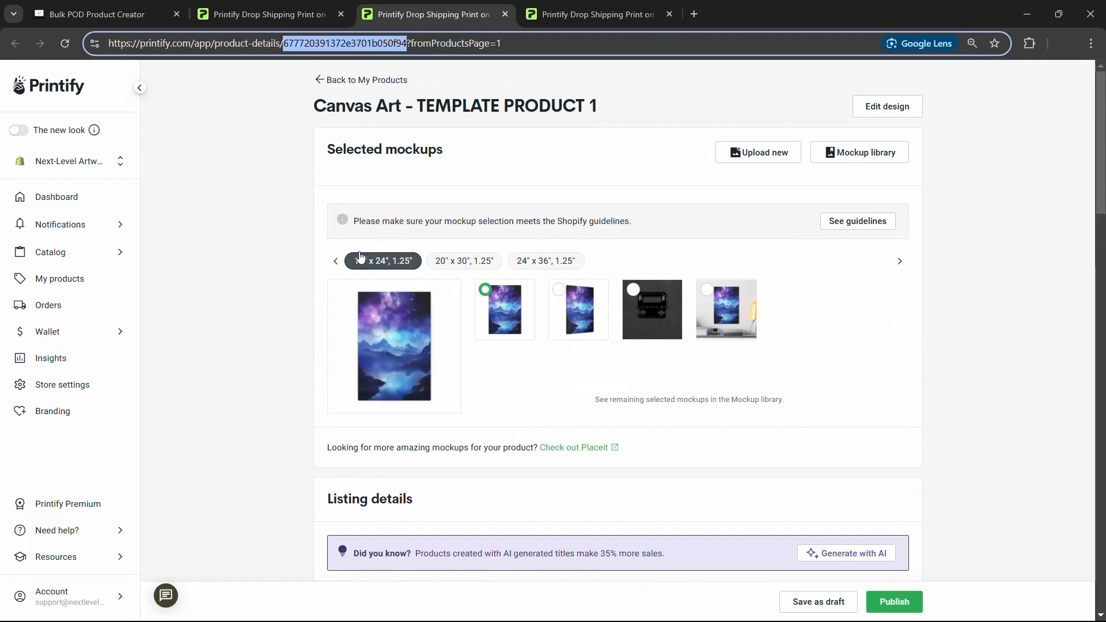
{"action": "left_click", "coordinate": [98, 14]}
- Review Step 3's rules (filename titles, copied descriptions and tags), then switch to File Explorer
{"action": "scroll", "coordinate": [219, 263], "scroll_direction": "down", "scroll_amount": 1}
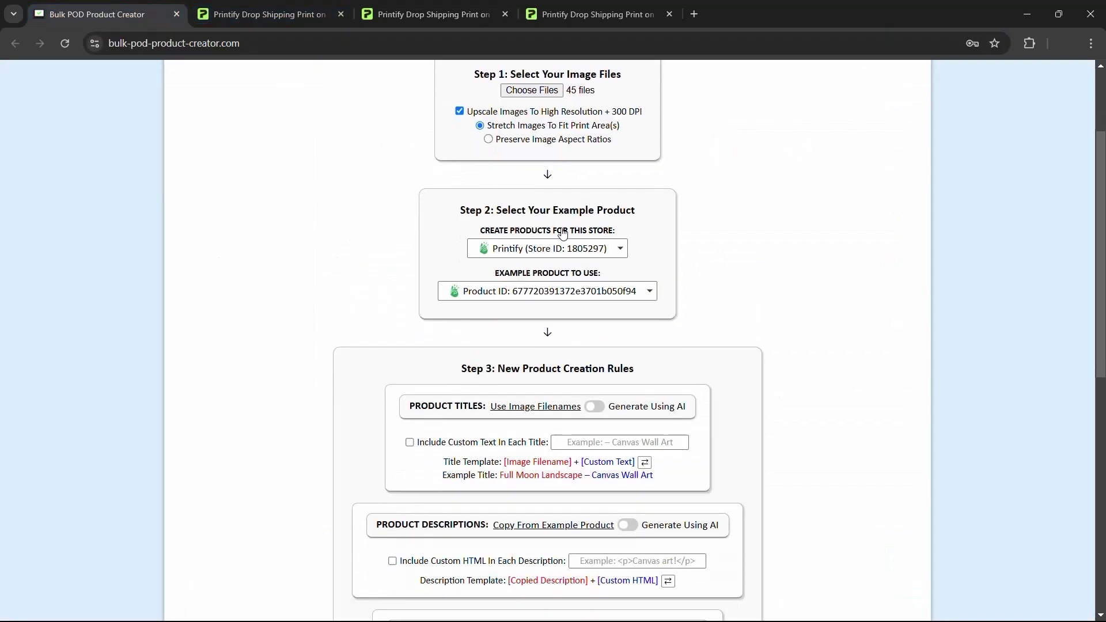
{"action": "scroll", "coordinate": [689, 337], "scroll_direction": "down", "scroll_amount": 3}
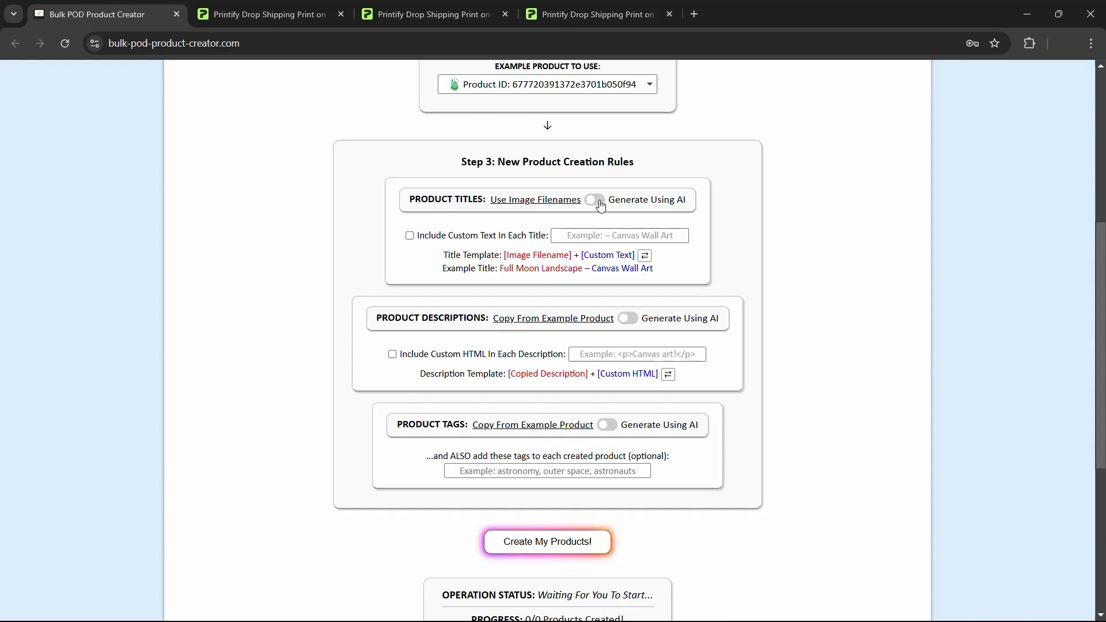
{"action": "key", "text": "alt+Tab"}
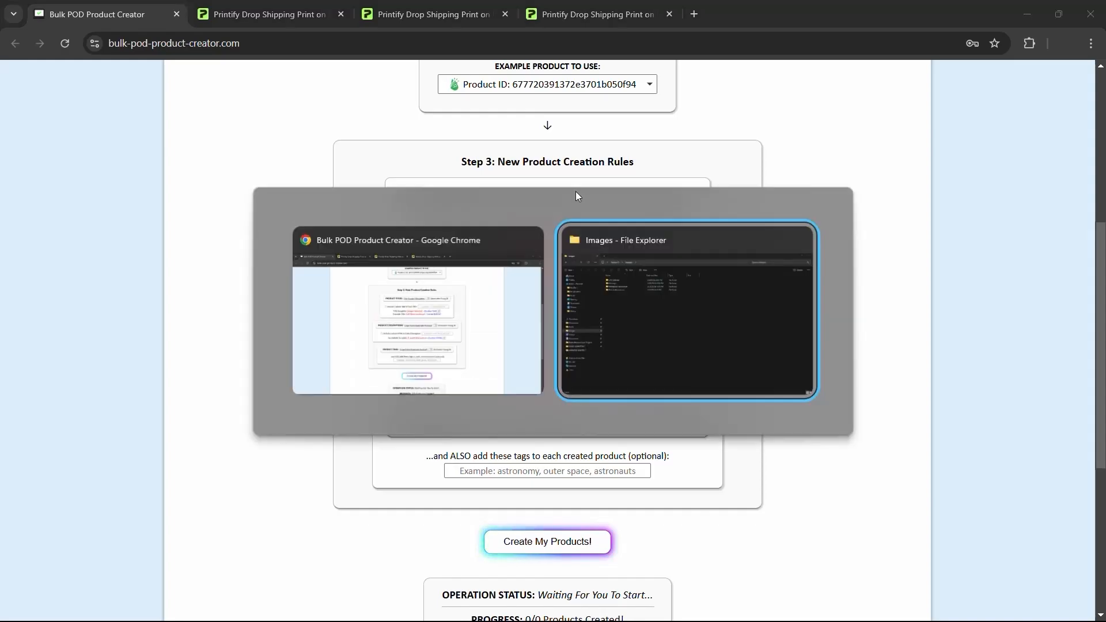
- Open the ARTWORK IMAGES 1 folder inside Printify Automation in File Explorer
{"action": "double_click", "coordinate": [300, 168]}
{"action": "double_click", "coordinate": [251, 119]}
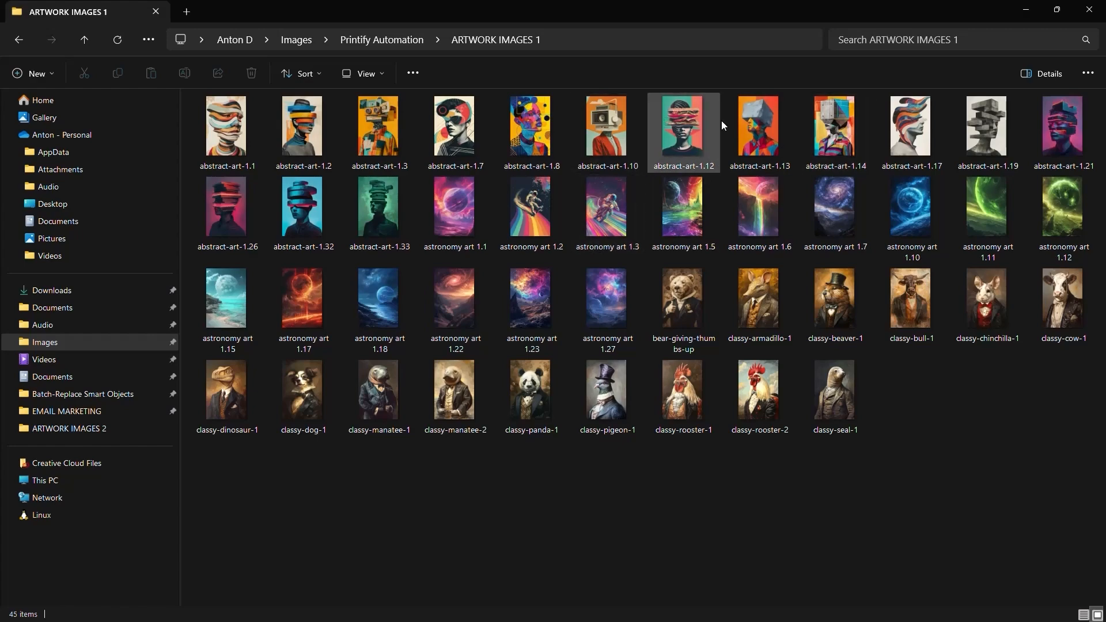
{"action": "key", "text": "alt+Tab"}
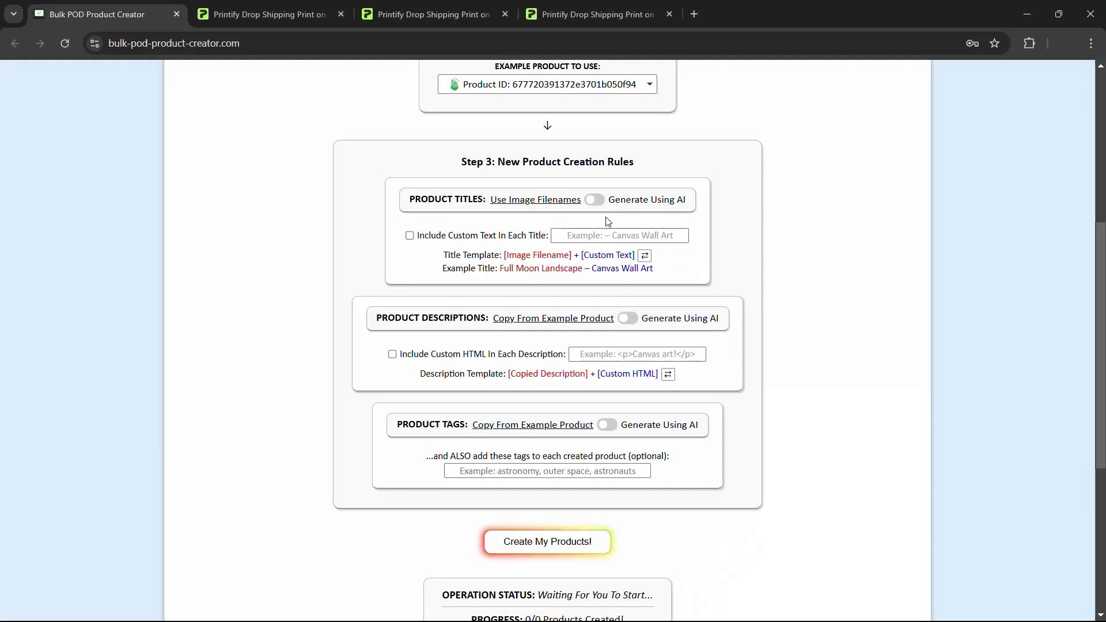
- Set Product Titles to Generate Using AI, capped at 5 words per title
{"action": "left_click", "coordinate": [596, 200]}
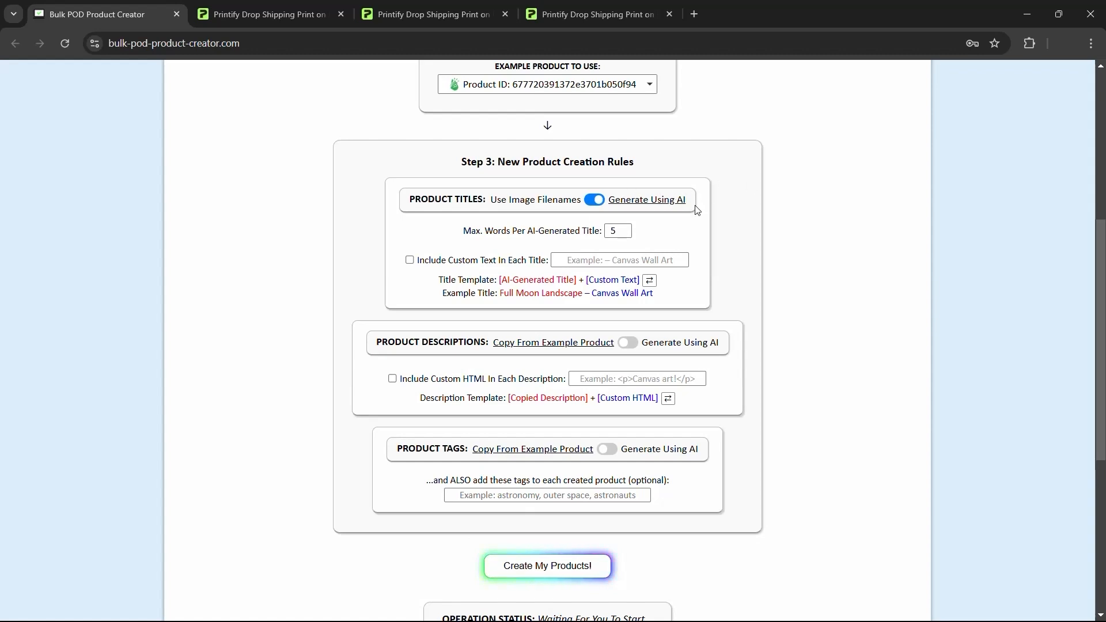
{"action": "key", "text": "alt+Tab"}
{"action": "key", "text": "alt+Tab"}
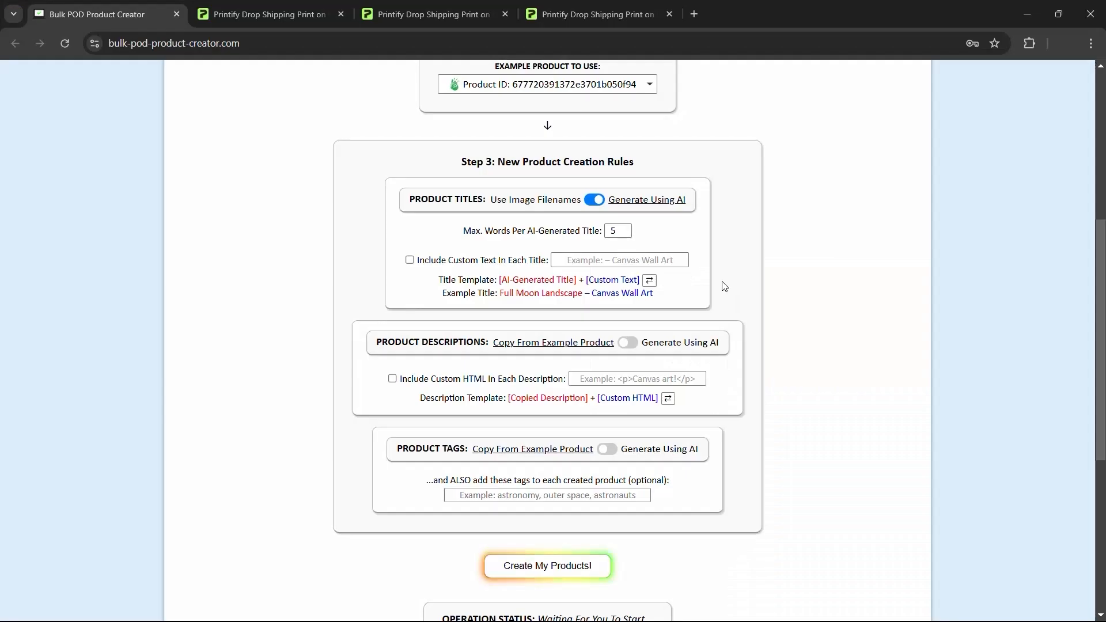
{"action": "key", "text": "alt+Tab"}
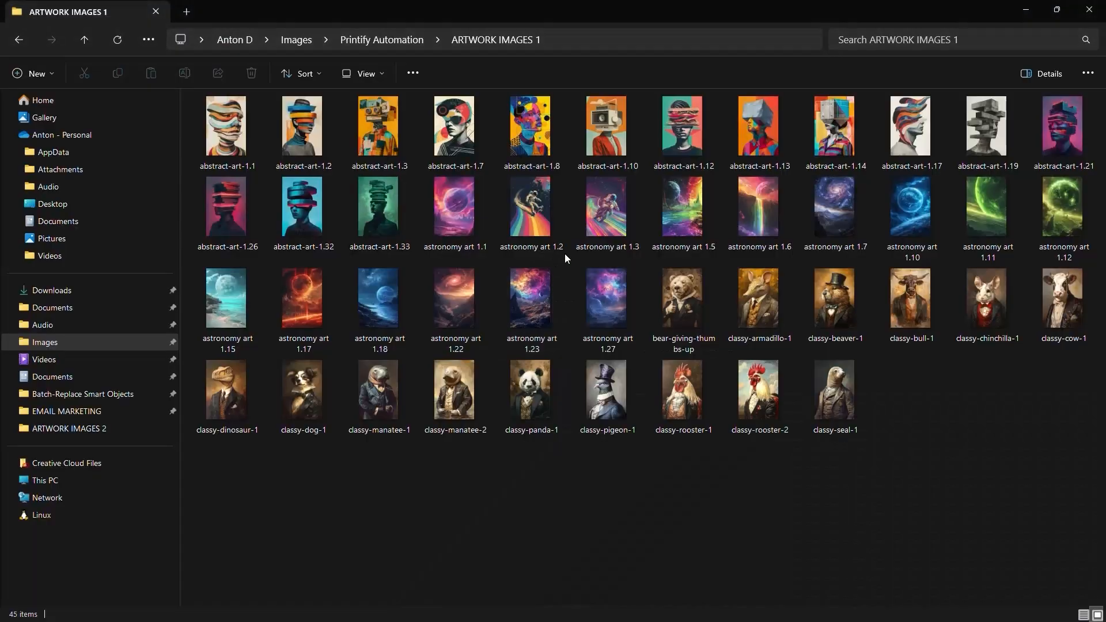
{"action": "scroll", "coordinate": [465, 223], "scroll_direction": "up", "scroll_amount": 2}
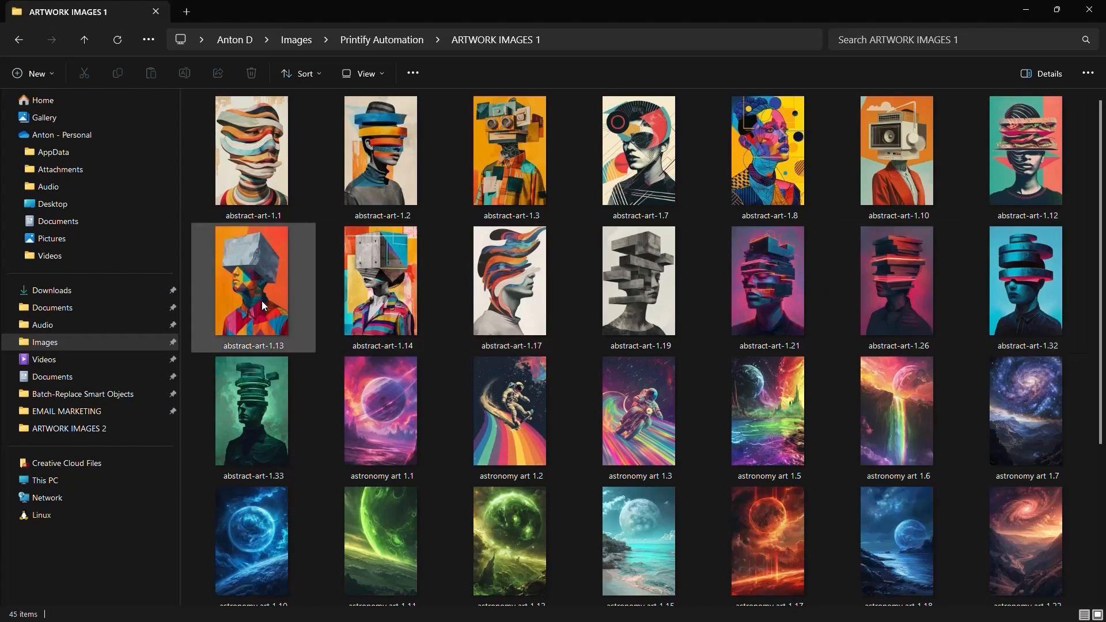
{"action": "key", "text": "alt+Tab"}
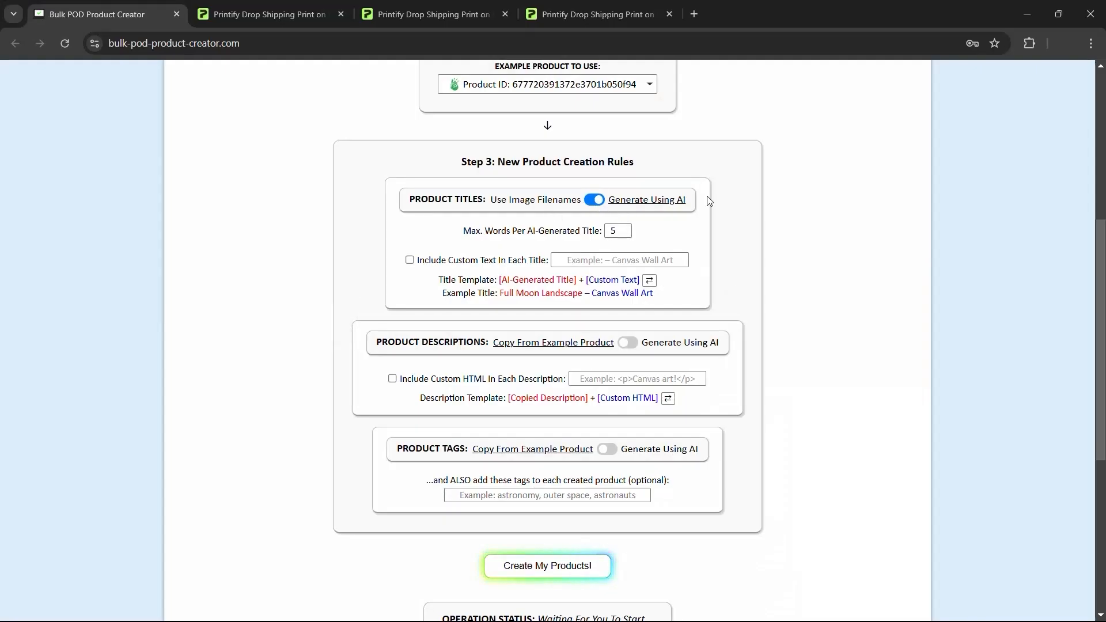
{"action": "key", "text": "alt+Tab"}
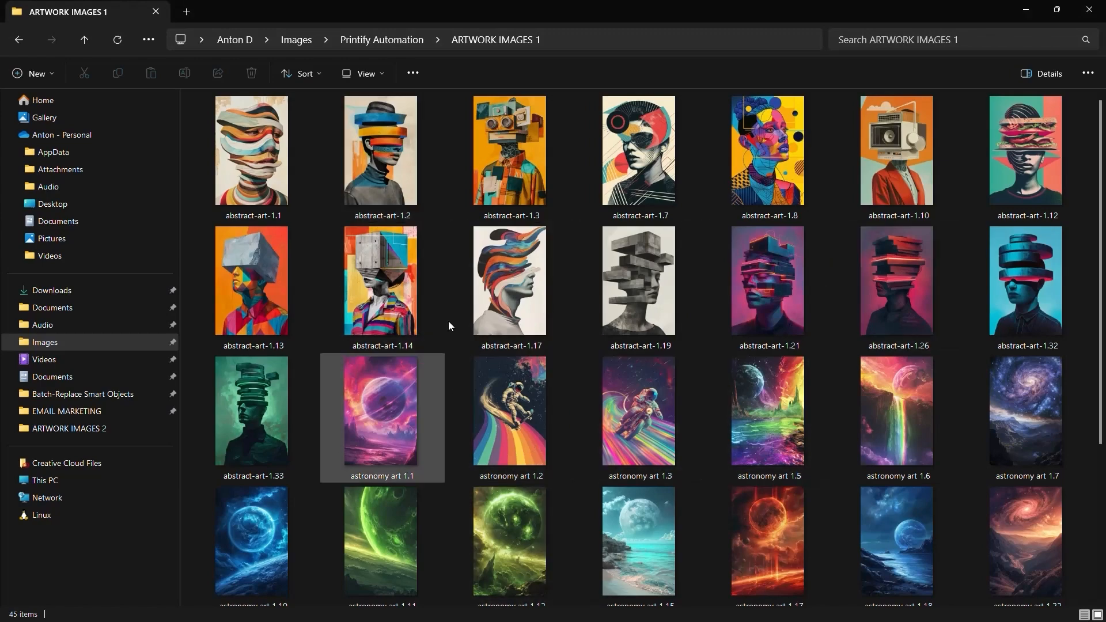
{"action": "key", "text": "alt+Tab"}
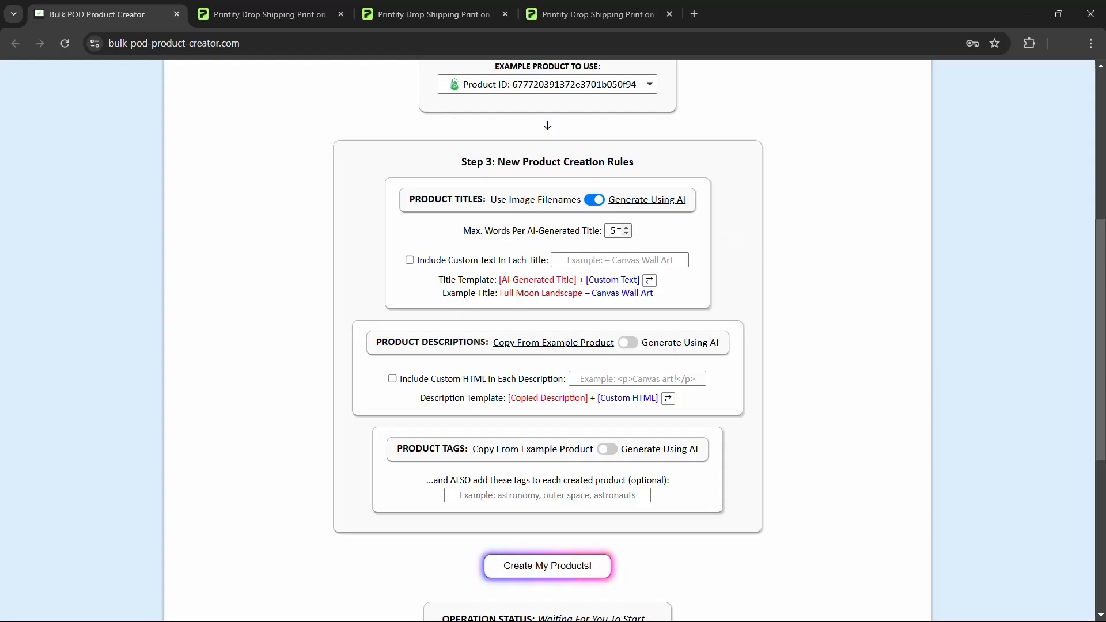
- Keep maximum title words at 5 and append custom text ' — Canvas Wall Art' to each title
{"action": "left_click", "coordinate": [619, 232]}
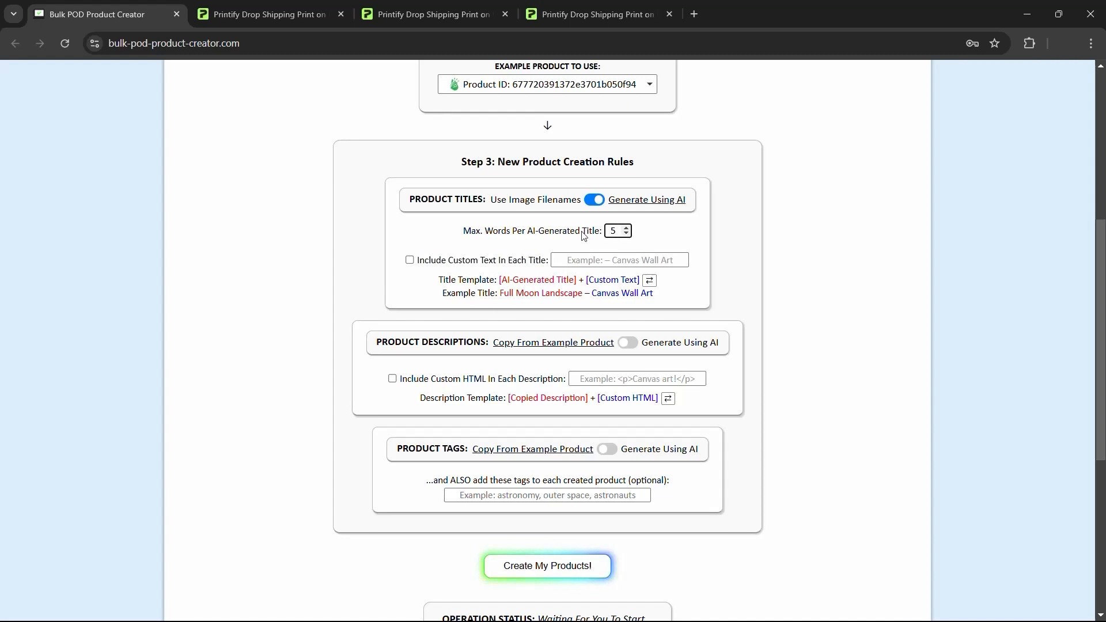
{"action": "left_click_drag", "start_coordinate": [653, 228], "coordinate": [656, 228]}
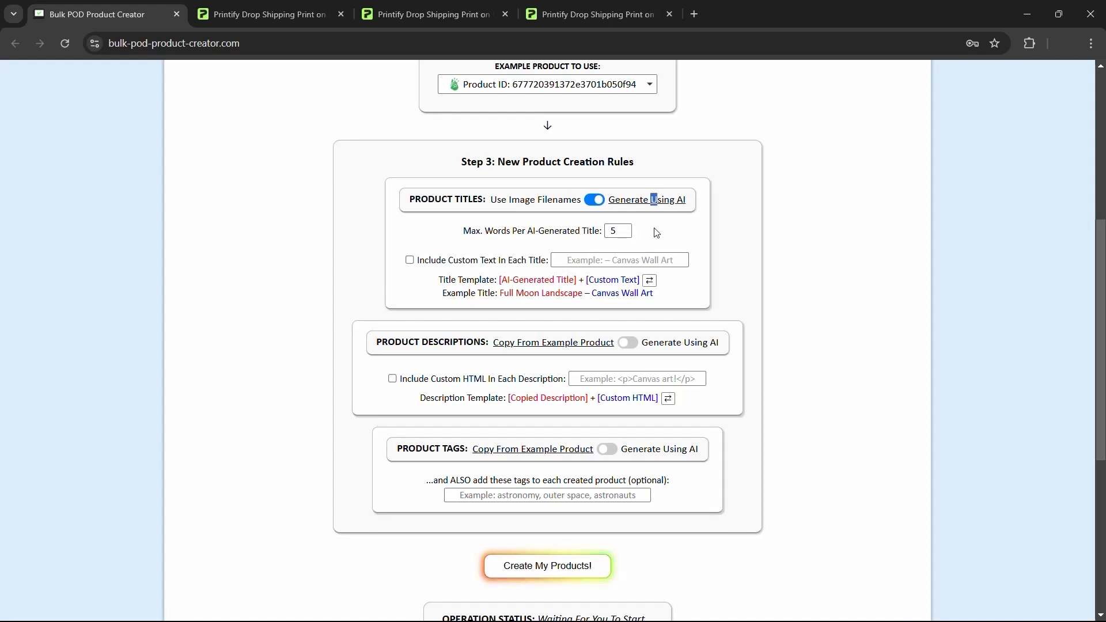
{"action": "left_click", "coordinate": [651, 235]}
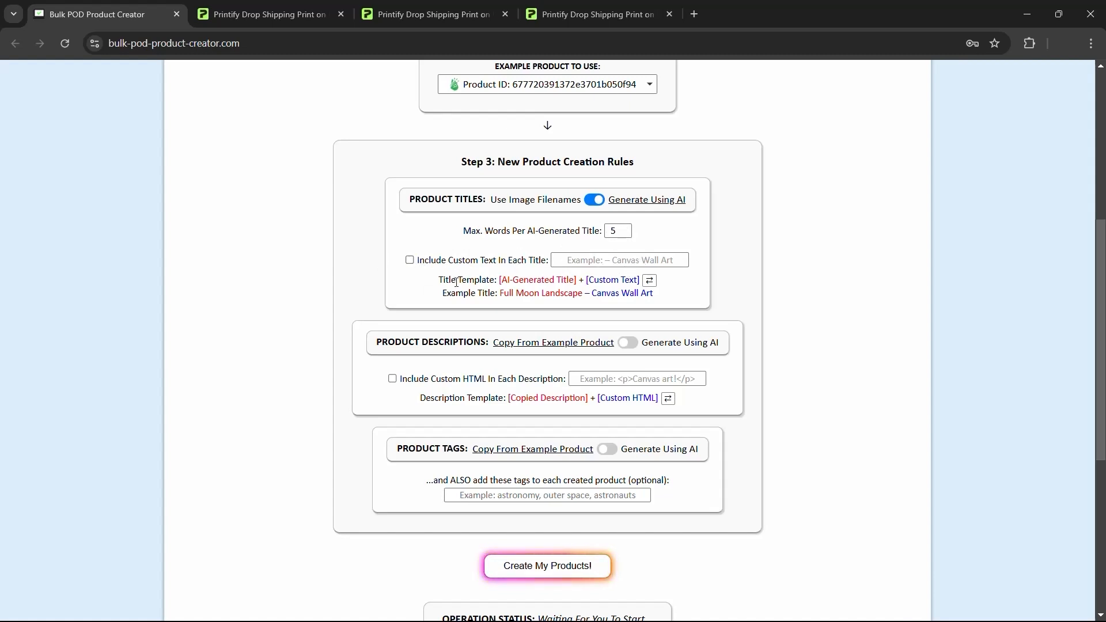
{"action": "left_click", "coordinate": [566, 260]}
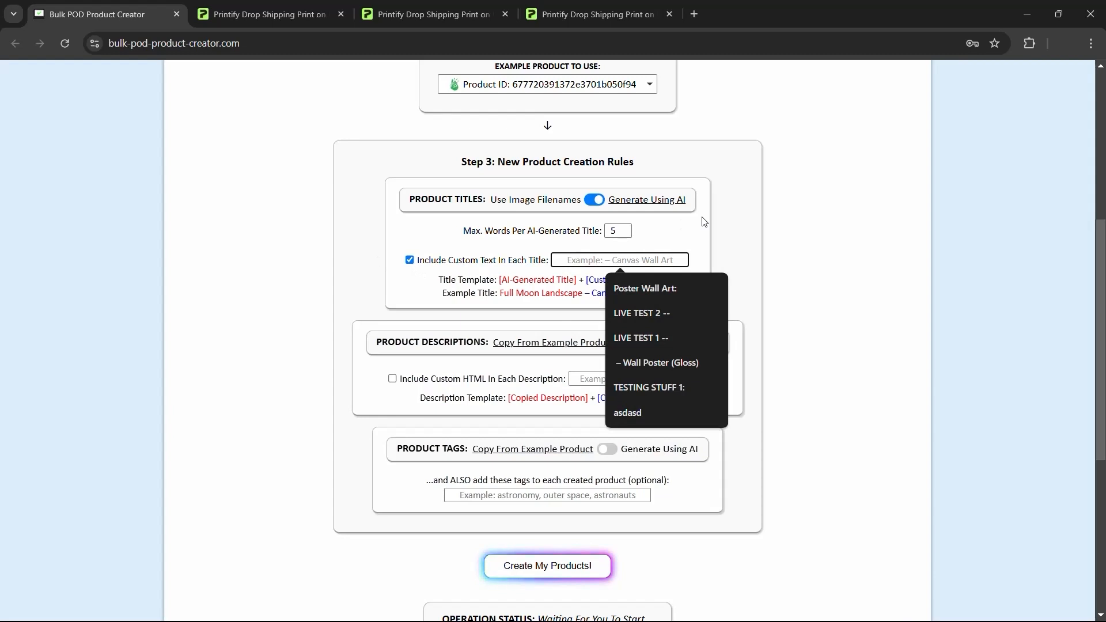
{"action": "type", "text": "—"}
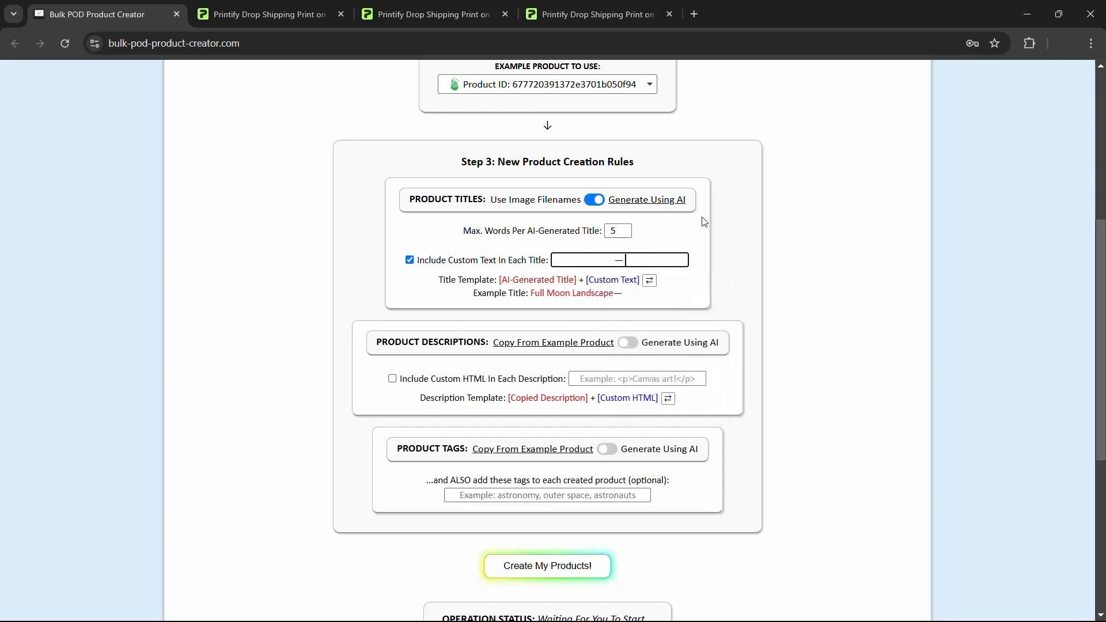
{"action": "type", "text": " Canvas Wall Art"}
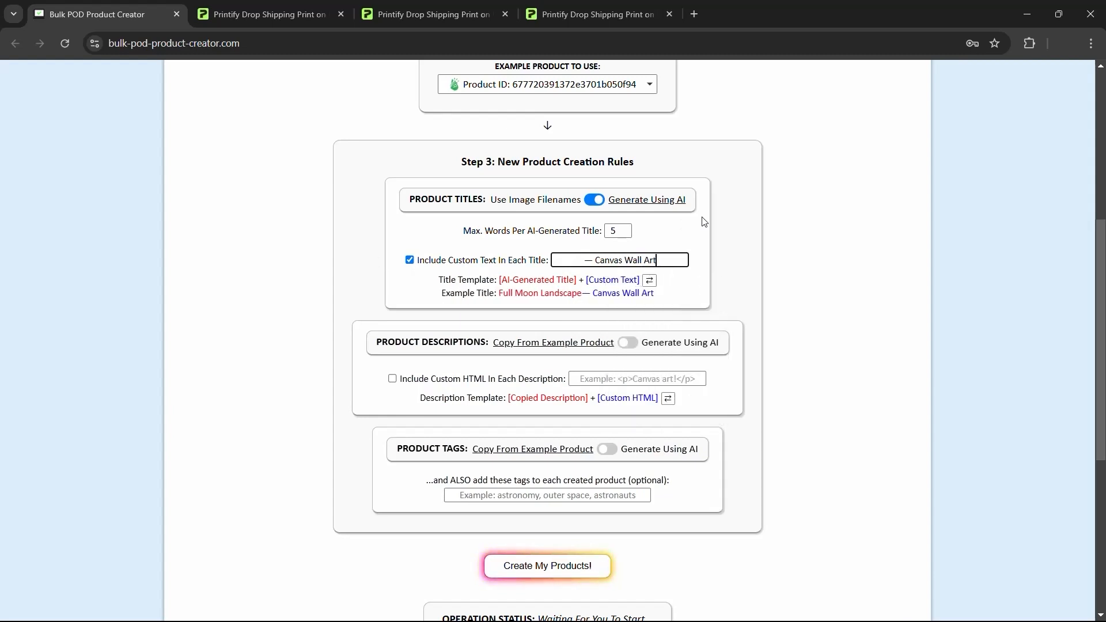
{"action": "key", "text": "F11"}
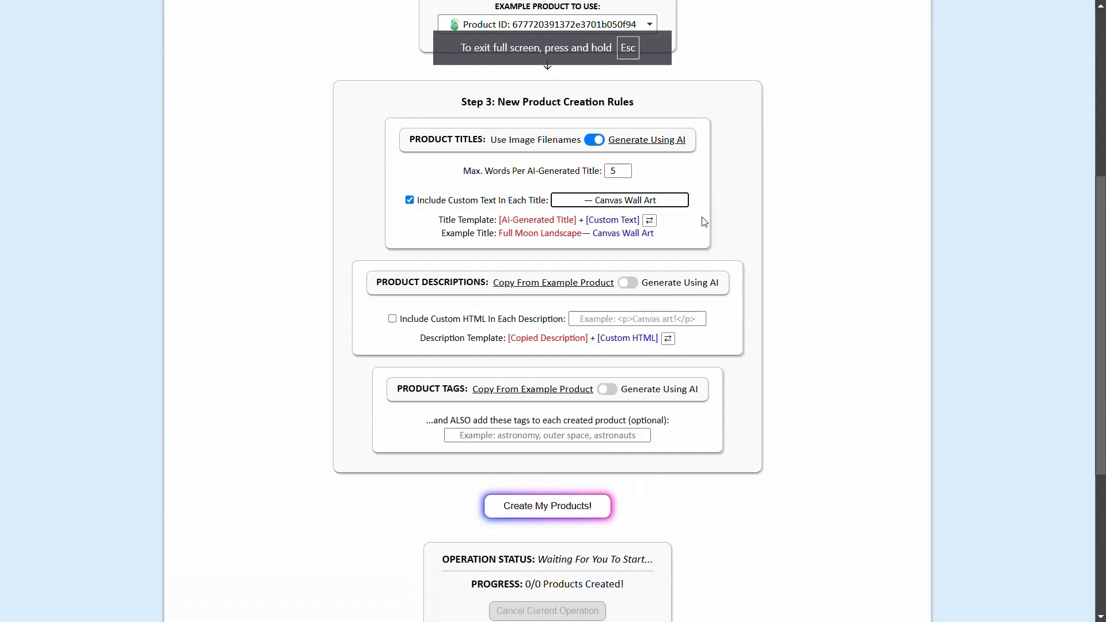
{"action": "key", "text": "F11"}
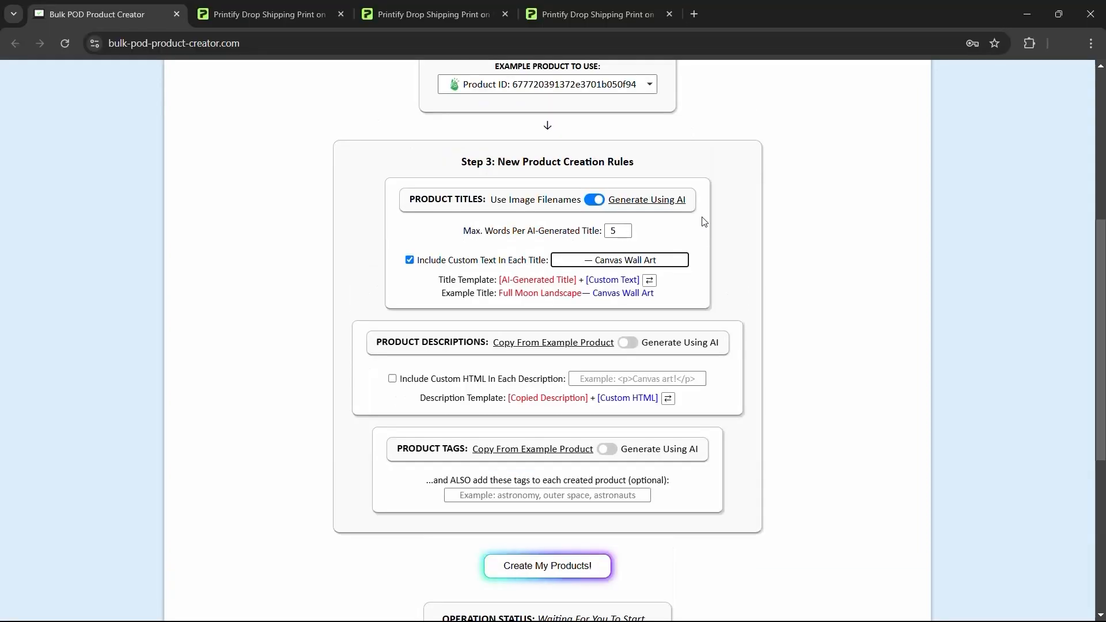
{"action": "left_click", "coordinate": [586, 258]}
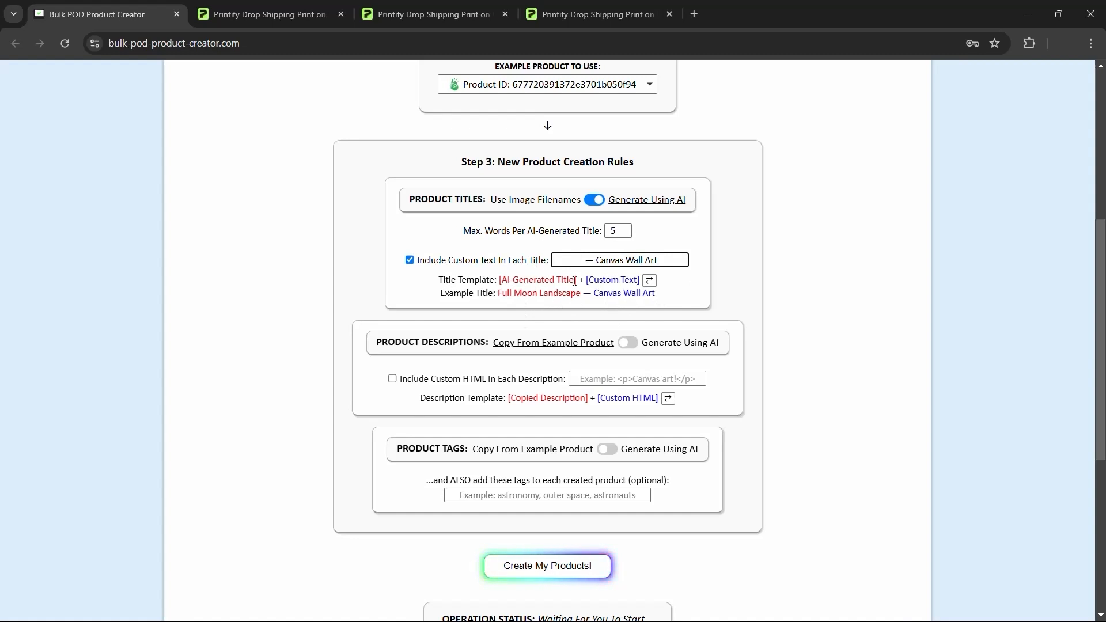
- Try putting custom text 'Canvas Wall Art:' before the AI-generated title
{"action": "left_click", "coordinate": [650, 281]}
{"action": "triple_click", "coordinate": [671, 260]}
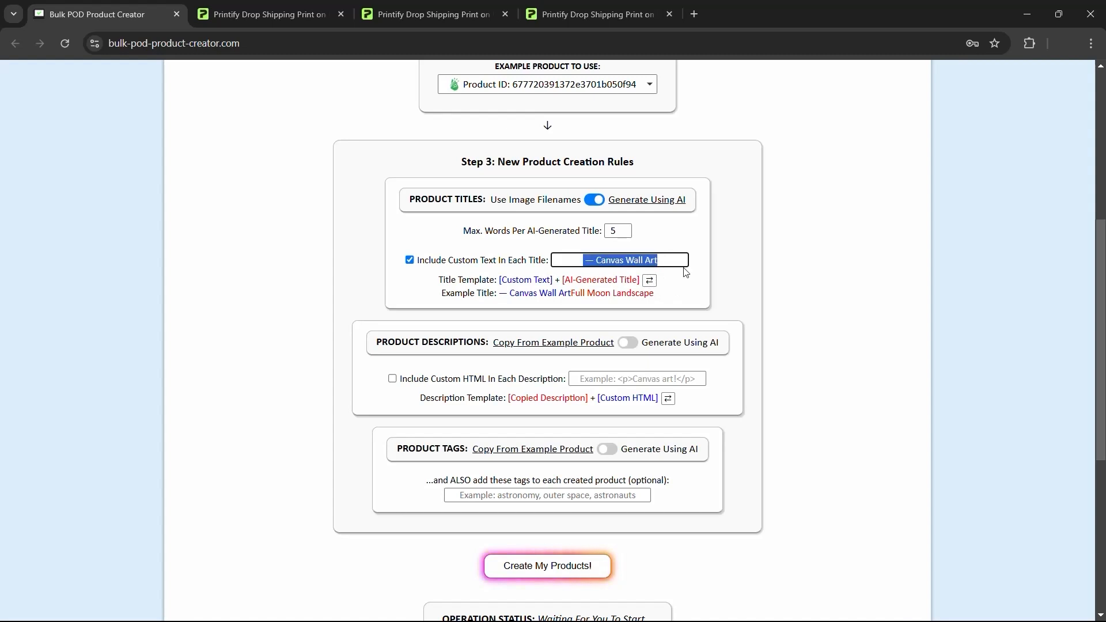
{"action": "type", "text": "Canvas Wall Art:"}
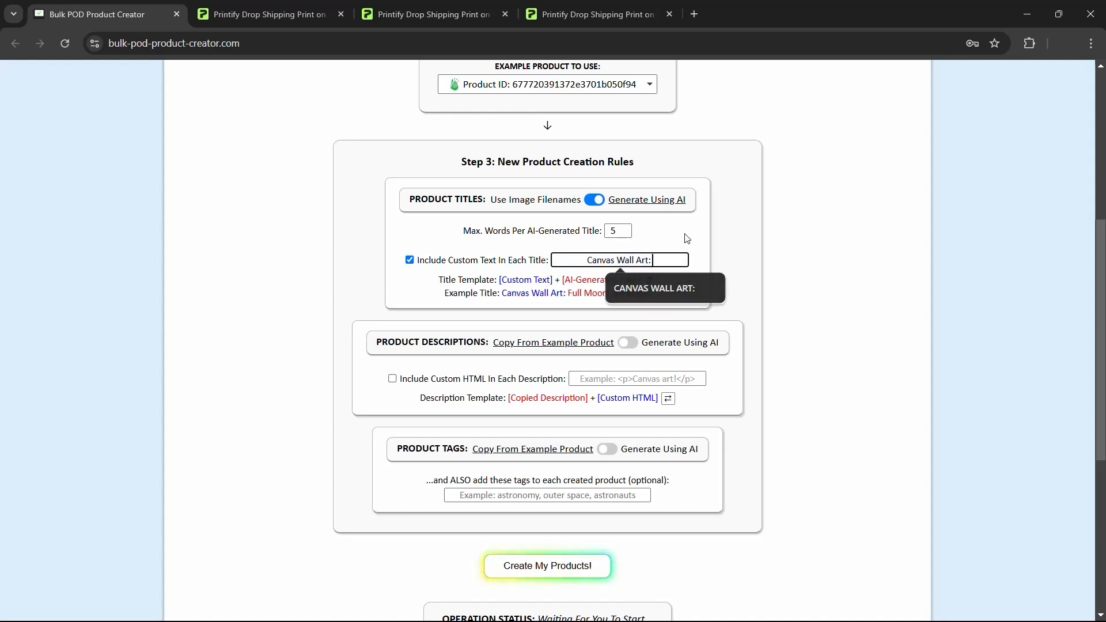
{"action": "left_click", "coordinate": [591, 308]}
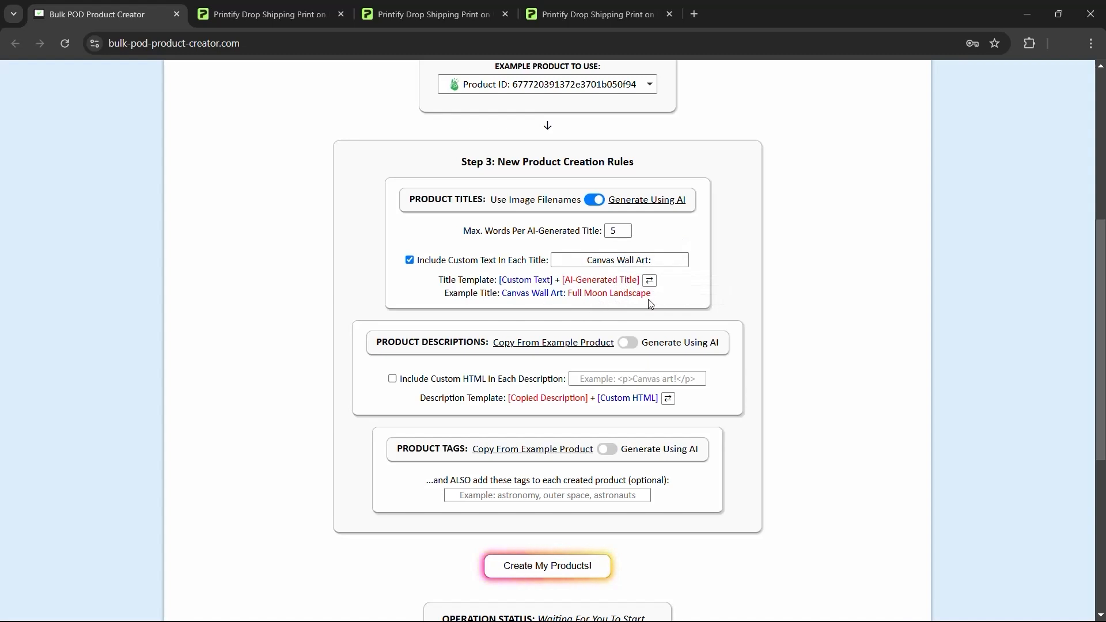
- Replace the custom title text with '— Canvas Wall Art'
{"action": "left_click", "coordinate": [664, 262]}
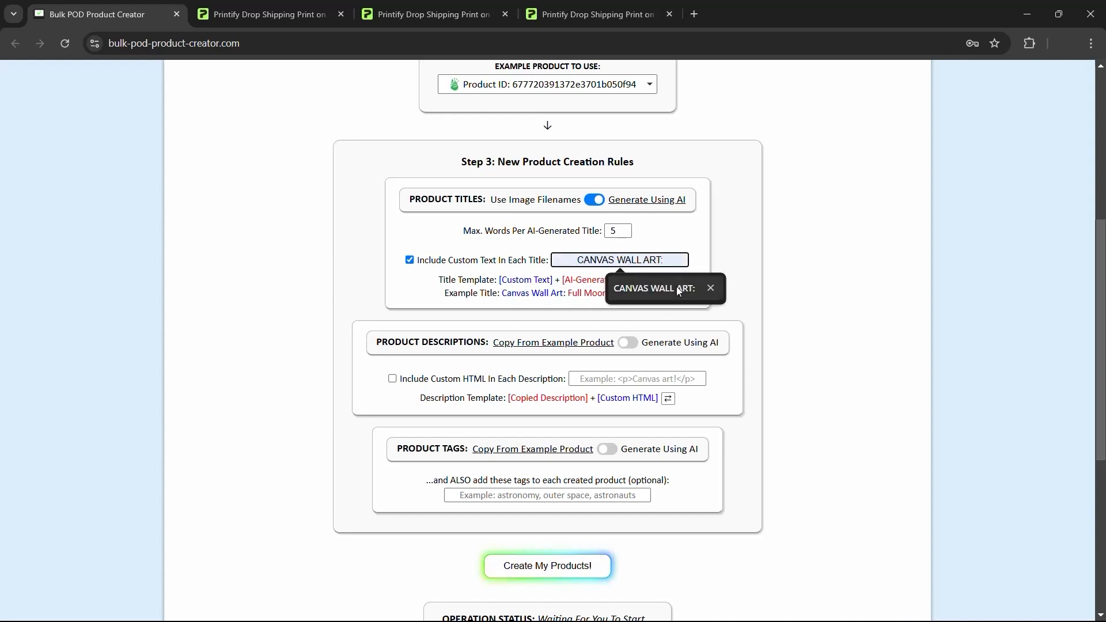
{"action": "left_click", "coordinate": [665, 260]}
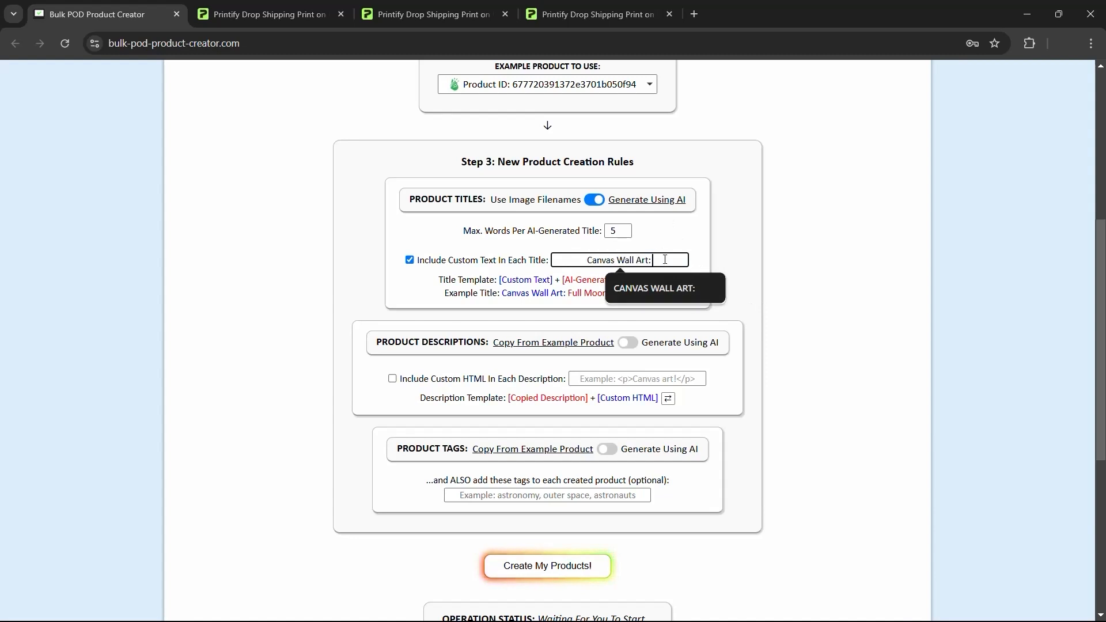
{"action": "key", "text": "ctrl+a"}
{"action": "key", "text": "BackSpace"}
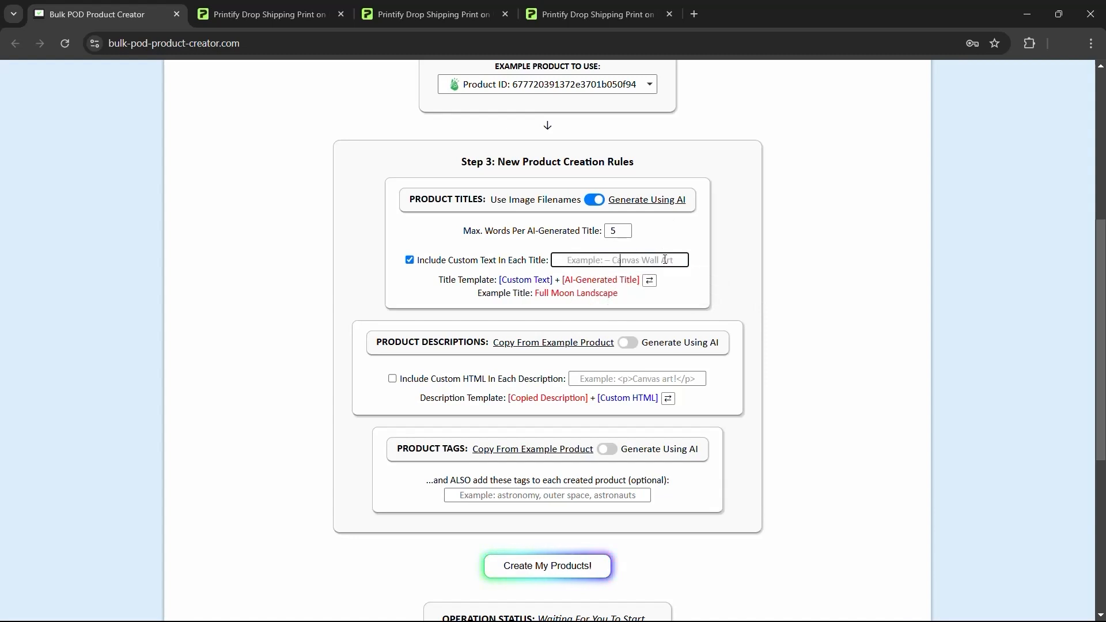
{"action": "type", "text": "— Csanva"}
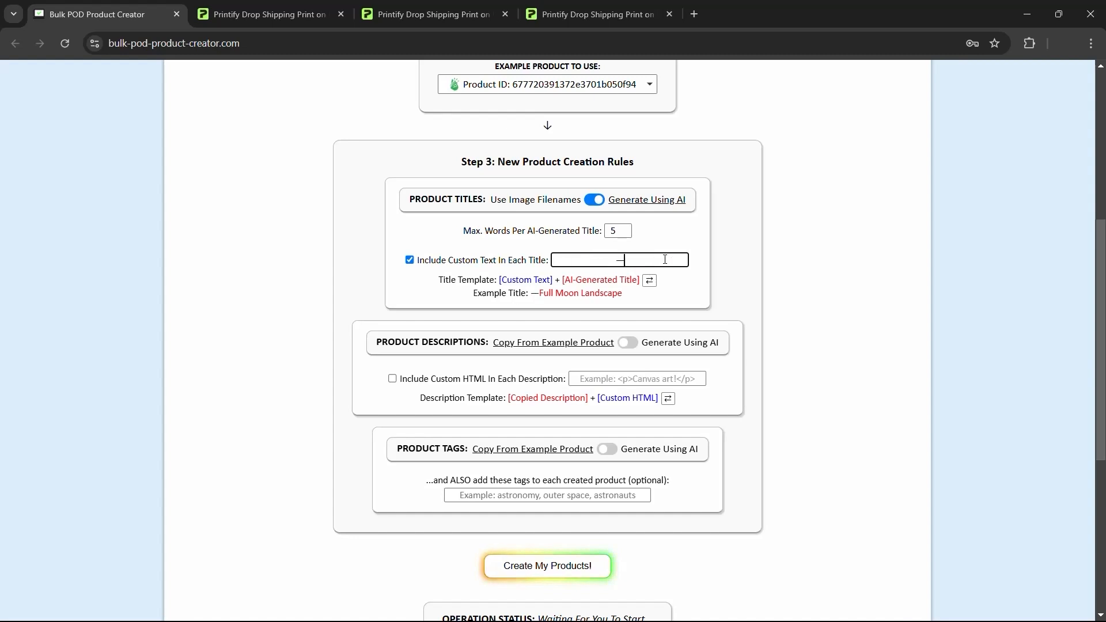
{"action": "key", "text": "BackSpace"}
{"action": "key", "text": "BackSpace"}
{"action": "key", "text": "BackSpace"}
{"action": "key", "text": "BackSpace"}
{"action": "key", "text": "BackSpace"}
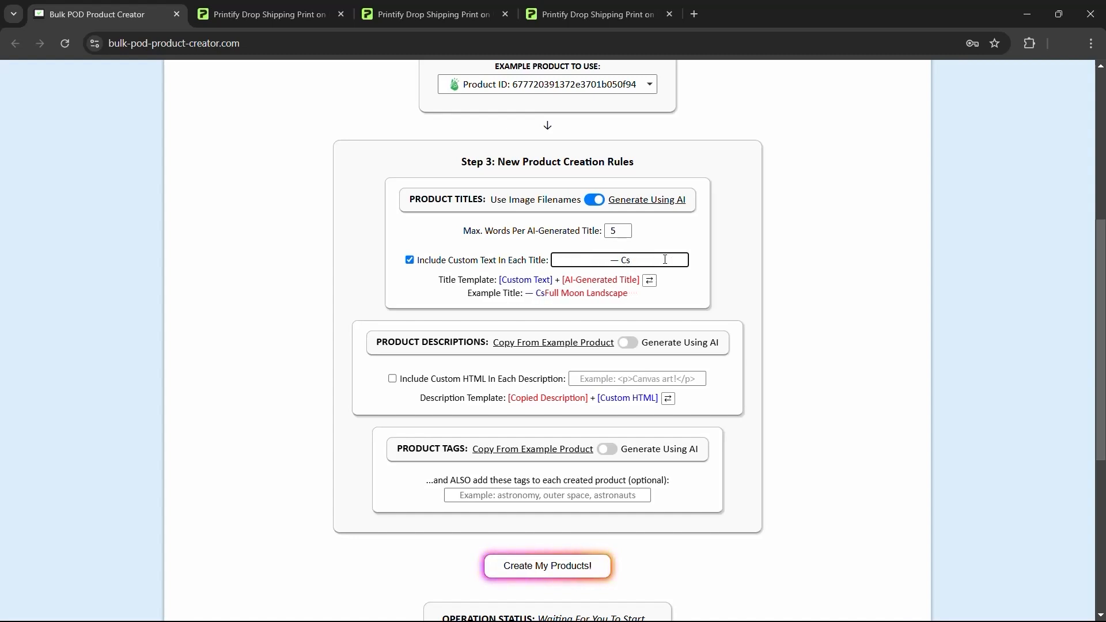
{"action": "type", "text": "anvas Wall"}
{"action": "type", "text": "Art"}
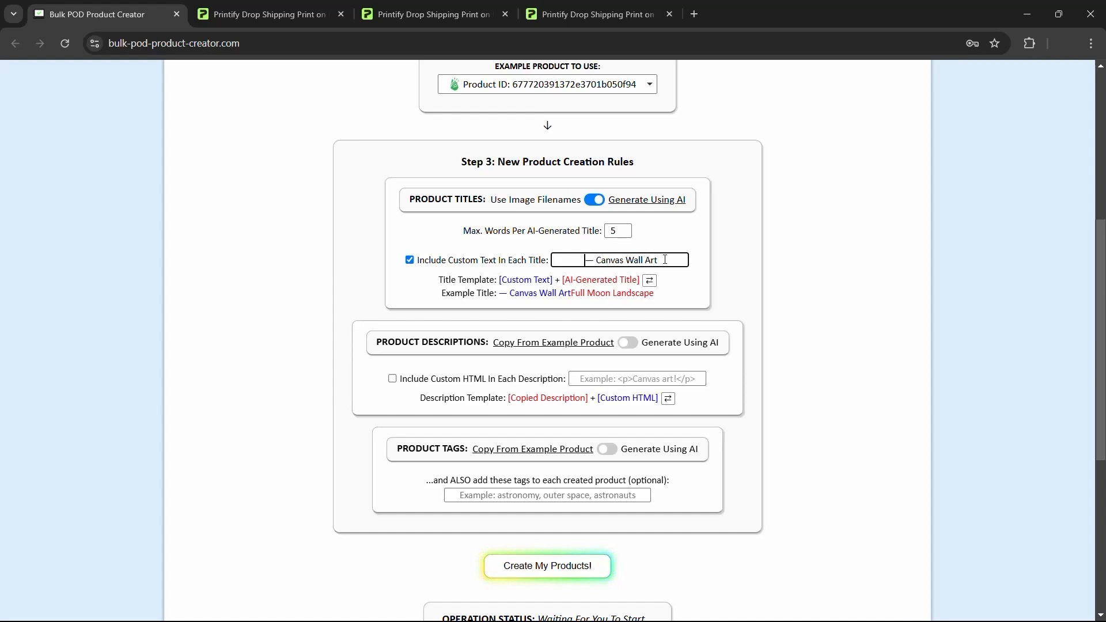
- Order titles as AI title + custom text, giving 'Full Moon Landscape — Canvas Wall Art'
{"action": "left_click", "coordinate": [649, 280]}
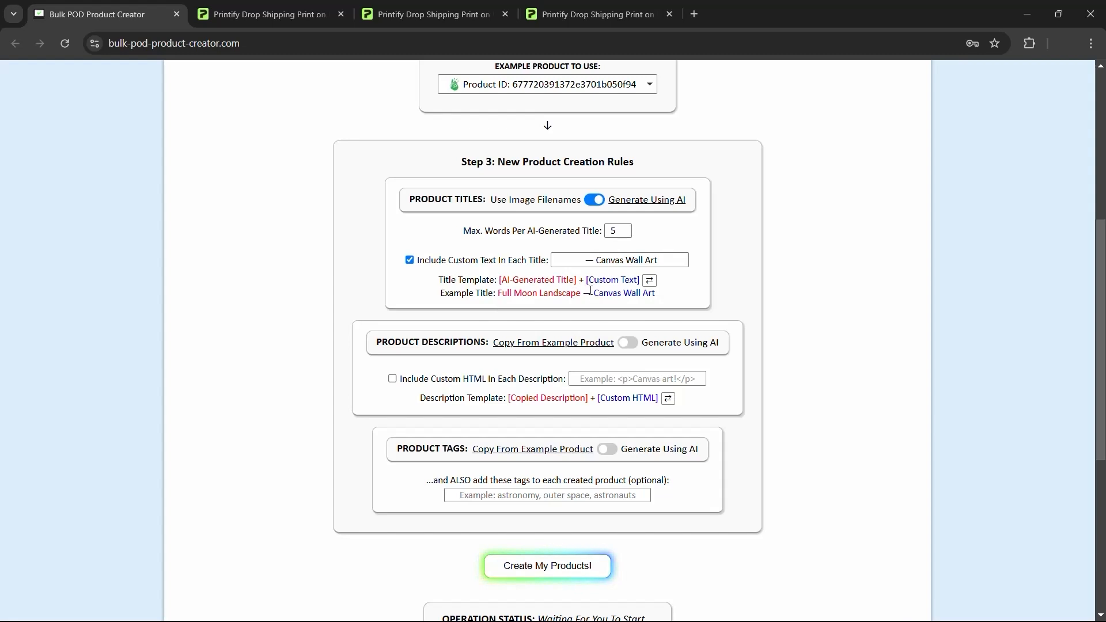
{"action": "left_click_drag", "start_coordinate": [659, 297], "coordinate": [582, 297]}
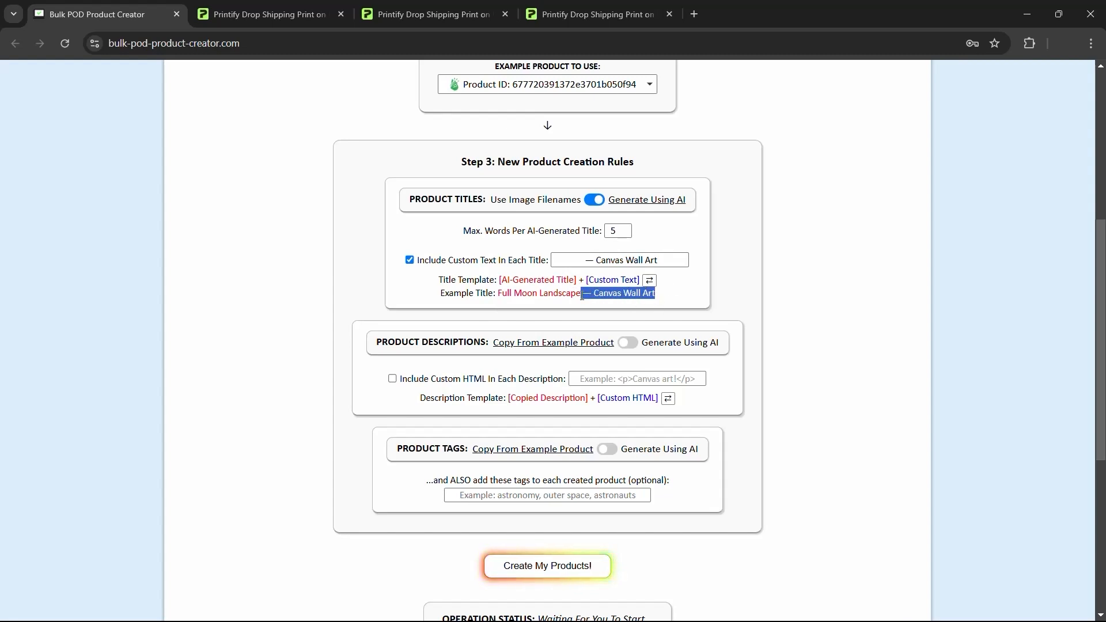
{"action": "left_click", "coordinate": [668, 295]}
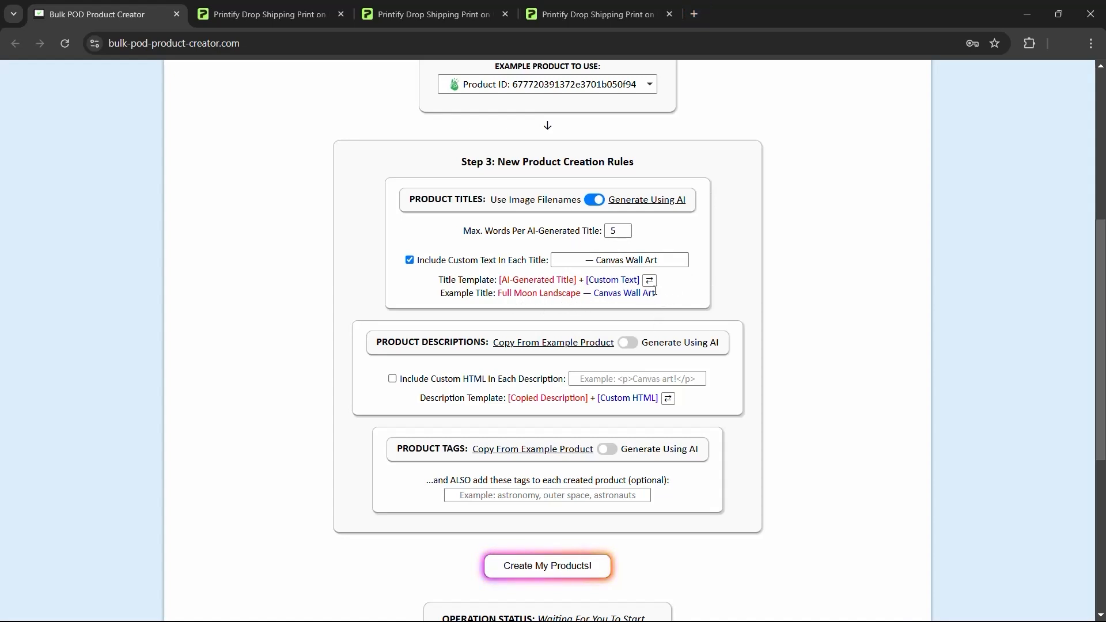
{"action": "left_click_drag", "start_coordinate": [664, 299], "coordinate": [500, 299]}
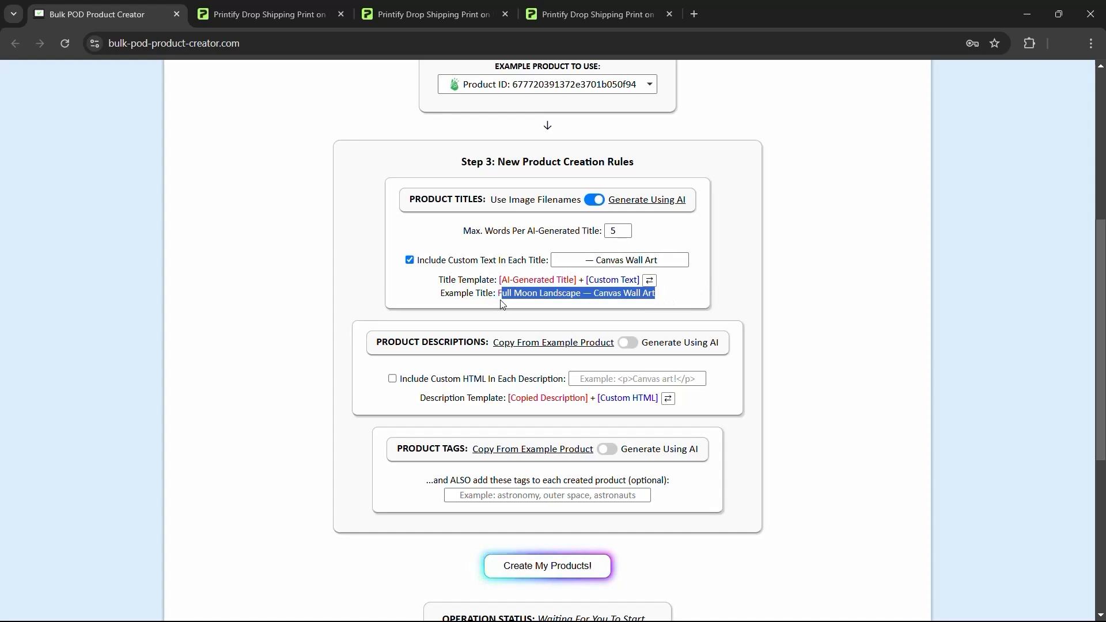
{"action": "left_click", "coordinate": [670, 298]}
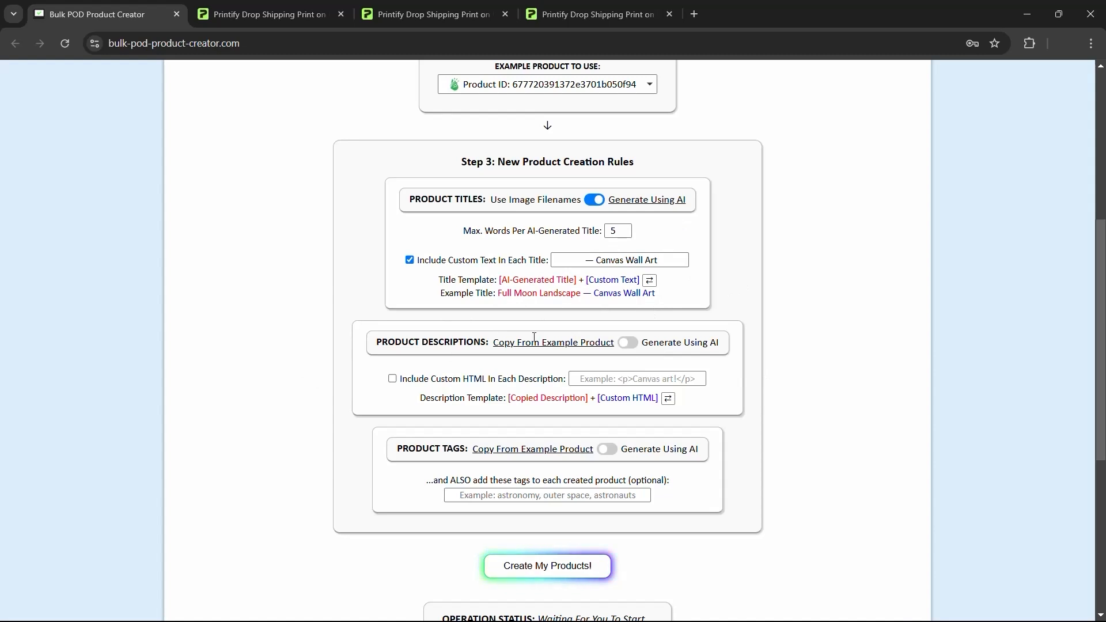
{"action": "scroll", "coordinate": [437, 345], "scroll_direction": "down", "scroll_amount": 1}
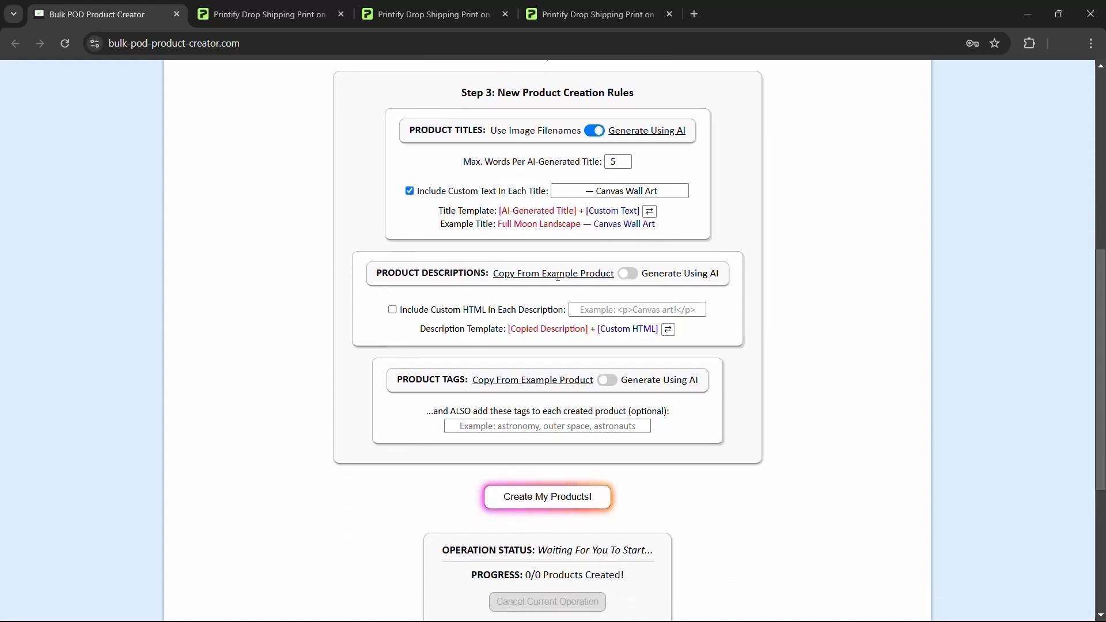
- Set Product Descriptions to Generate Using AI, then bring up the ARTWORK IMAGES 1 folder
{"action": "left_click", "coordinate": [629, 275]}
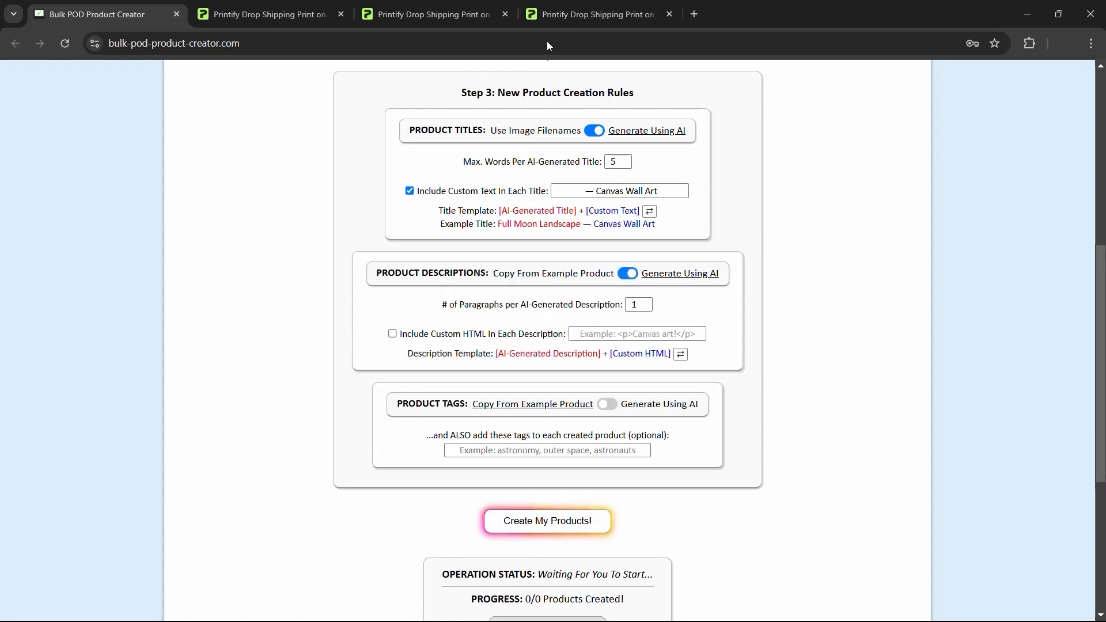
{"action": "key", "text": "alt+Tab"}
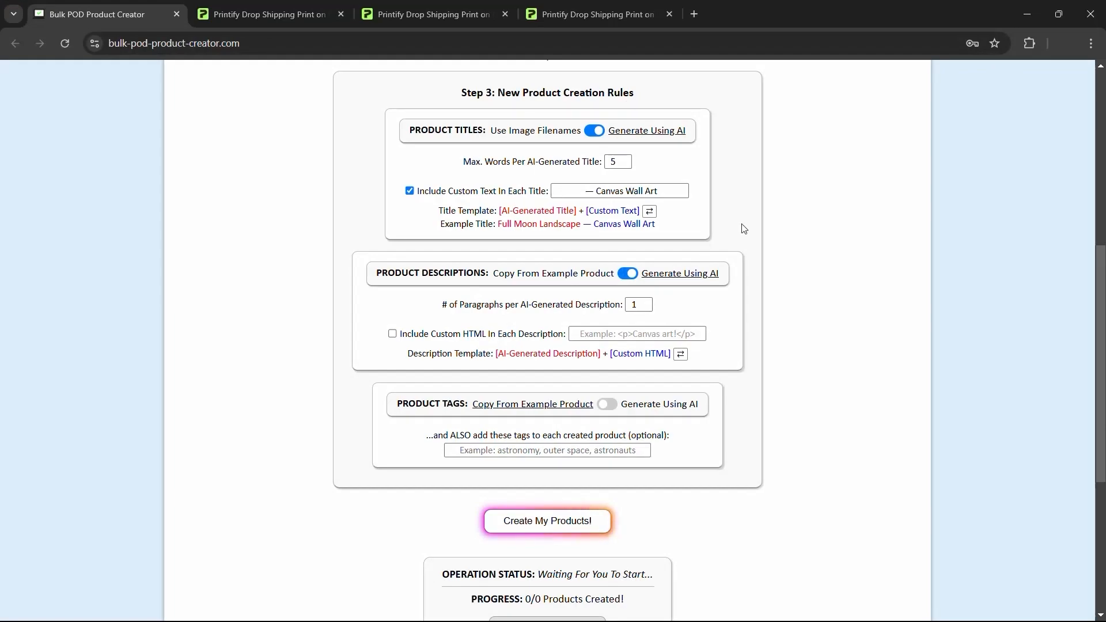
{"action": "key", "text": "alt+Tab"}
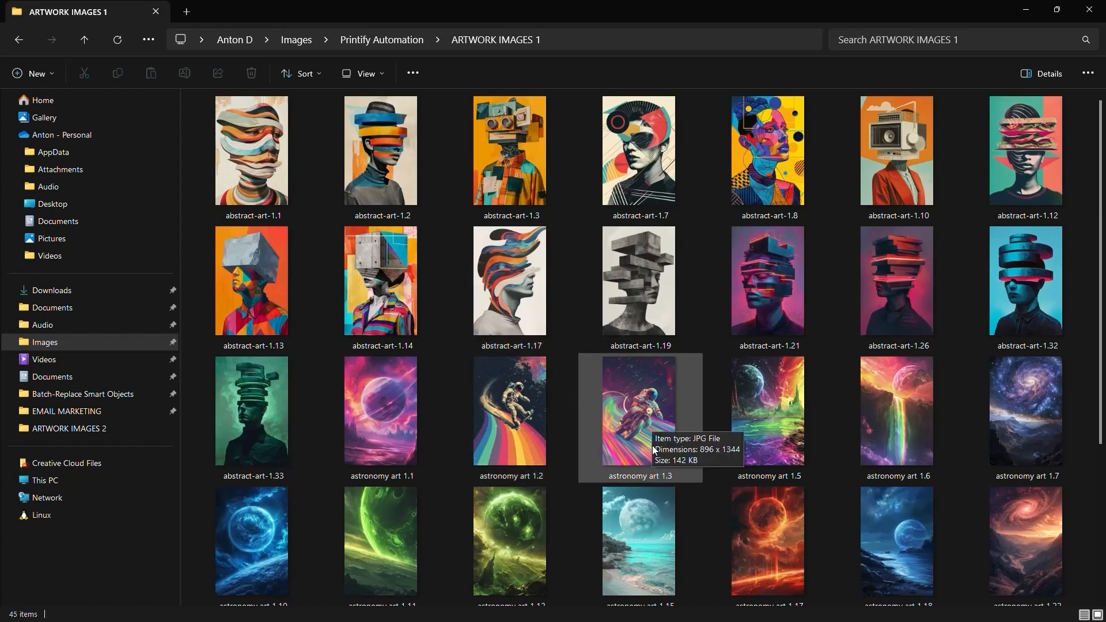
- Scroll through the 45 artwork thumbnails, switching between File Explorer and the product creator
{"action": "key", "text": "alt+Tab"}
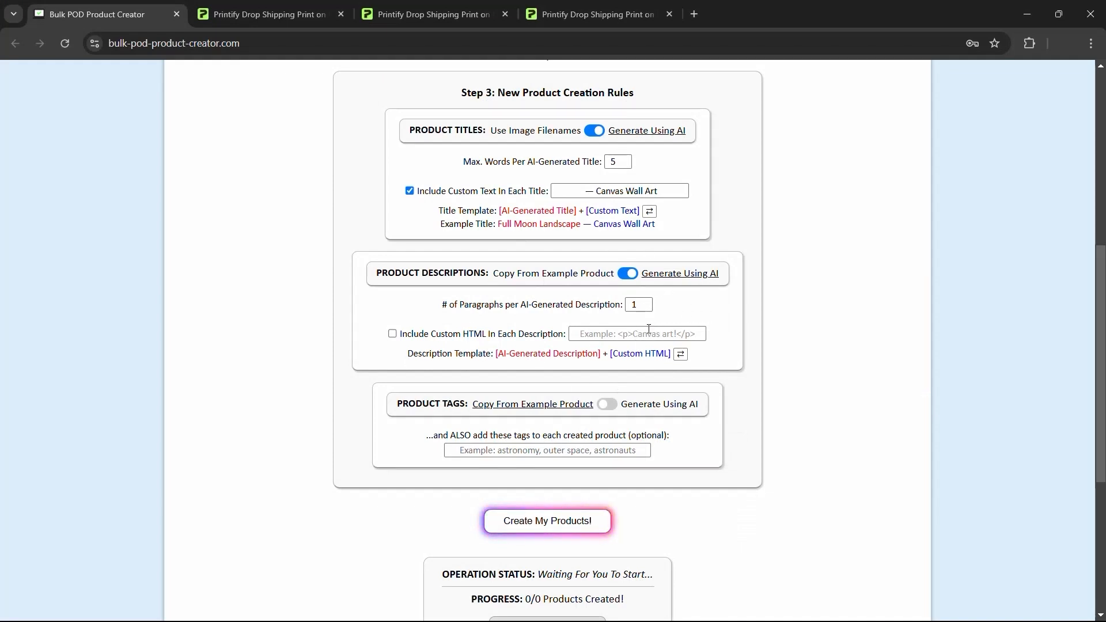
{"action": "key", "text": "alt+Tab"}
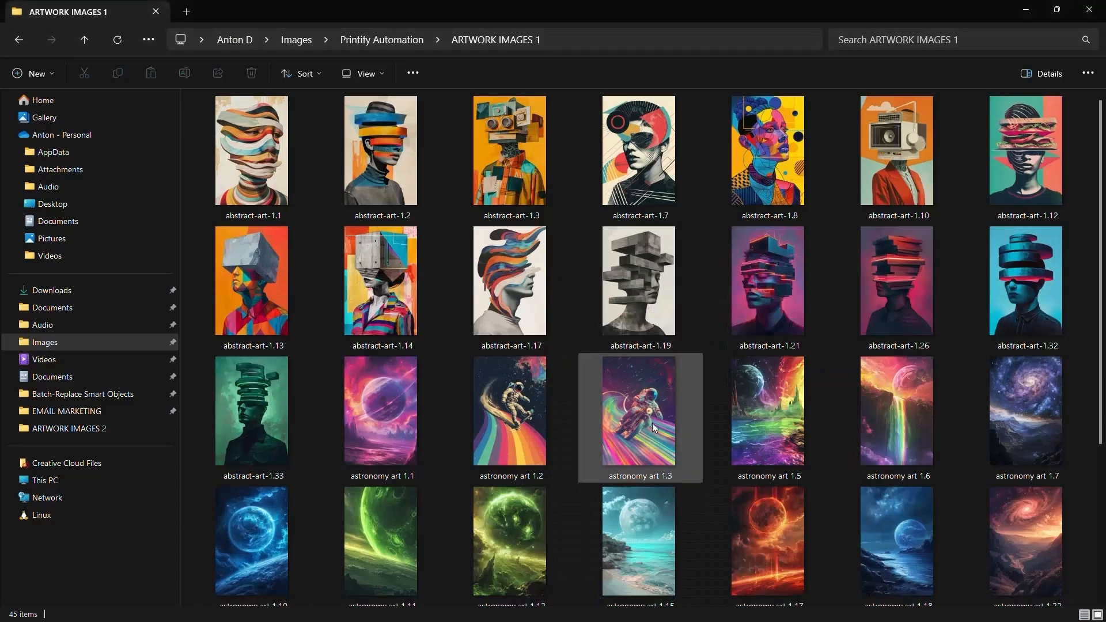
{"action": "scroll", "coordinate": [648, 416], "scroll_direction": "up", "scroll_amount": 1}
{"action": "scroll", "coordinate": [814, 402], "scroll_direction": "down", "scroll_amount": 10}
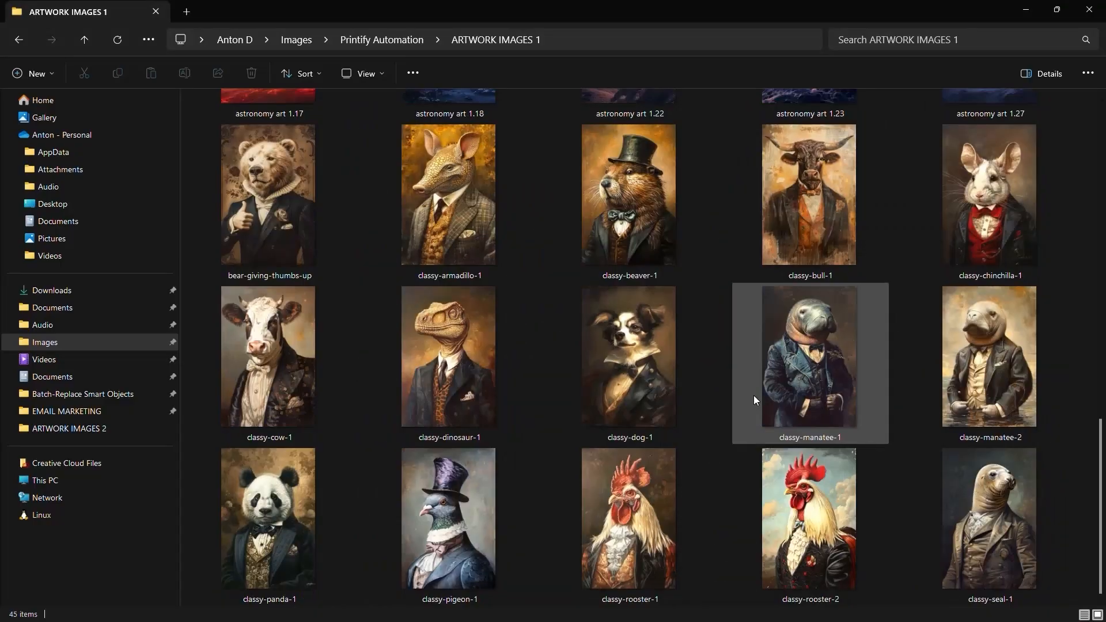
{"action": "scroll", "coordinate": [749, 402], "scroll_direction": "up", "scroll_amount": 10}
{"action": "key", "text": "alt+Tab"}
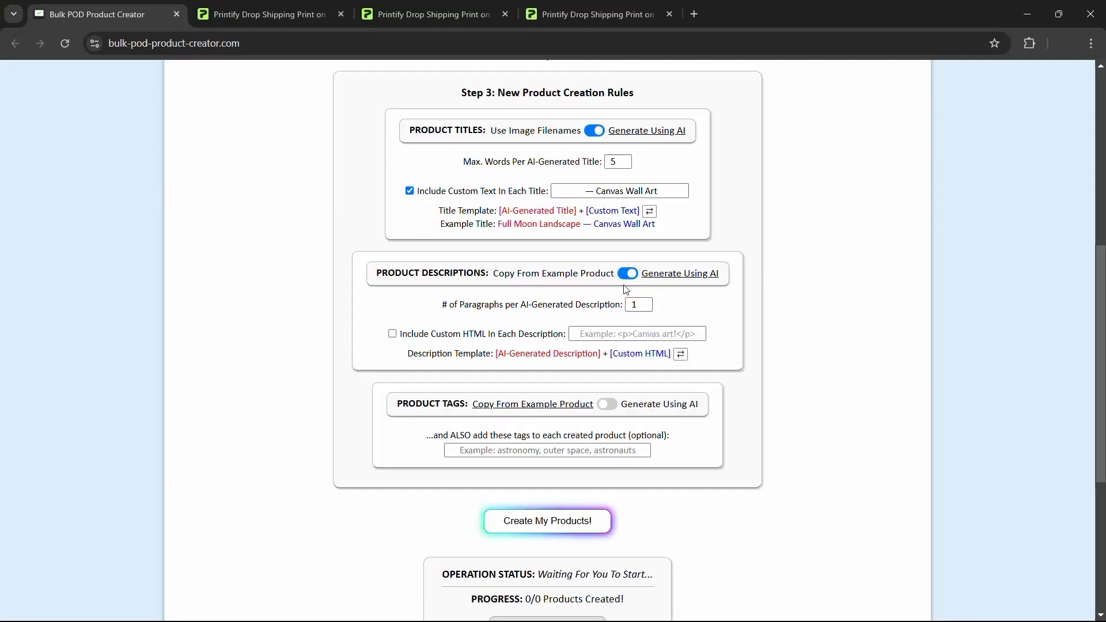
{"action": "key", "text": "alt+Tab"}
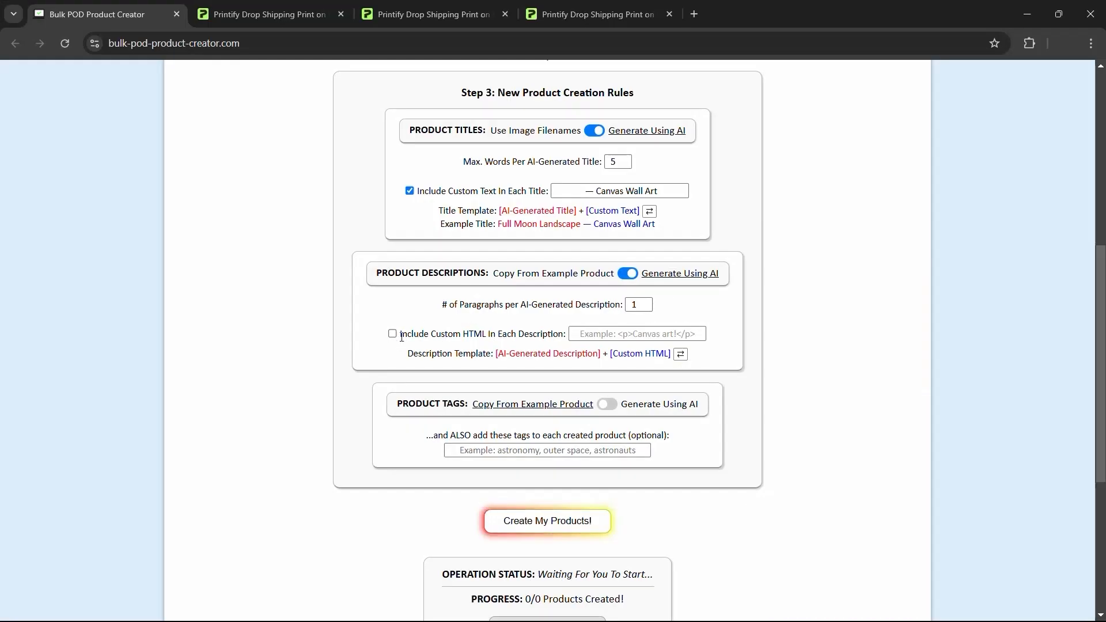
- Open the template product in Printify and review its description's canvas feature lines
{"action": "left_click", "coordinate": [271, 13]}
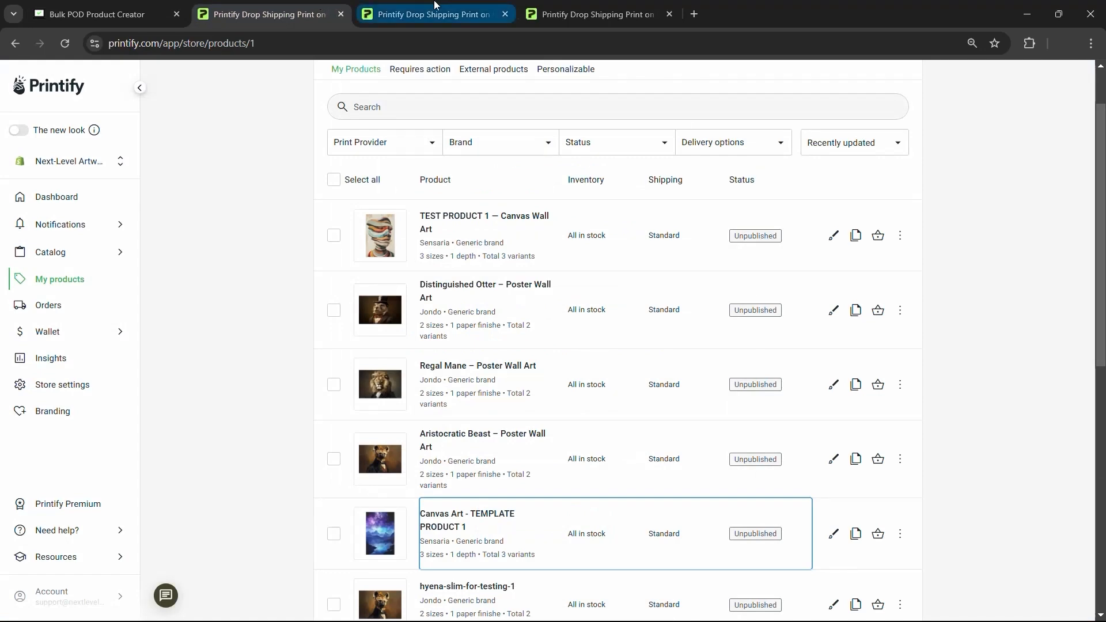
{"action": "left_click", "coordinate": [454, 6]}
{"action": "scroll", "coordinate": [471, 258], "scroll_direction": "down", "scroll_amount": 6}
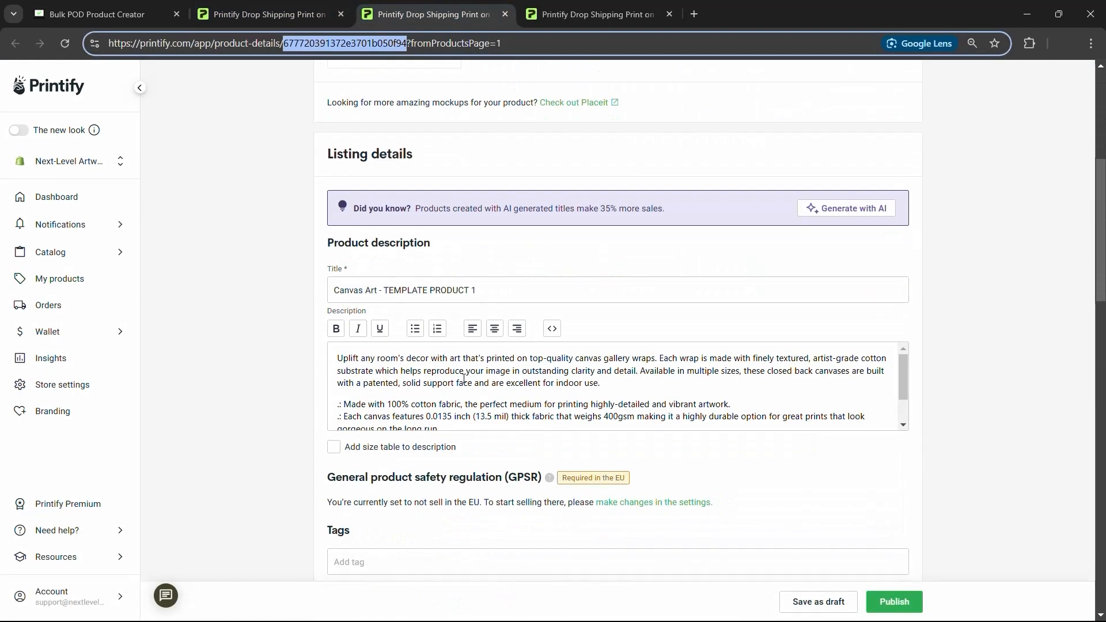
{"action": "scroll", "coordinate": [458, 395], "scroll_direction": "down", "scroll_amount": 1}
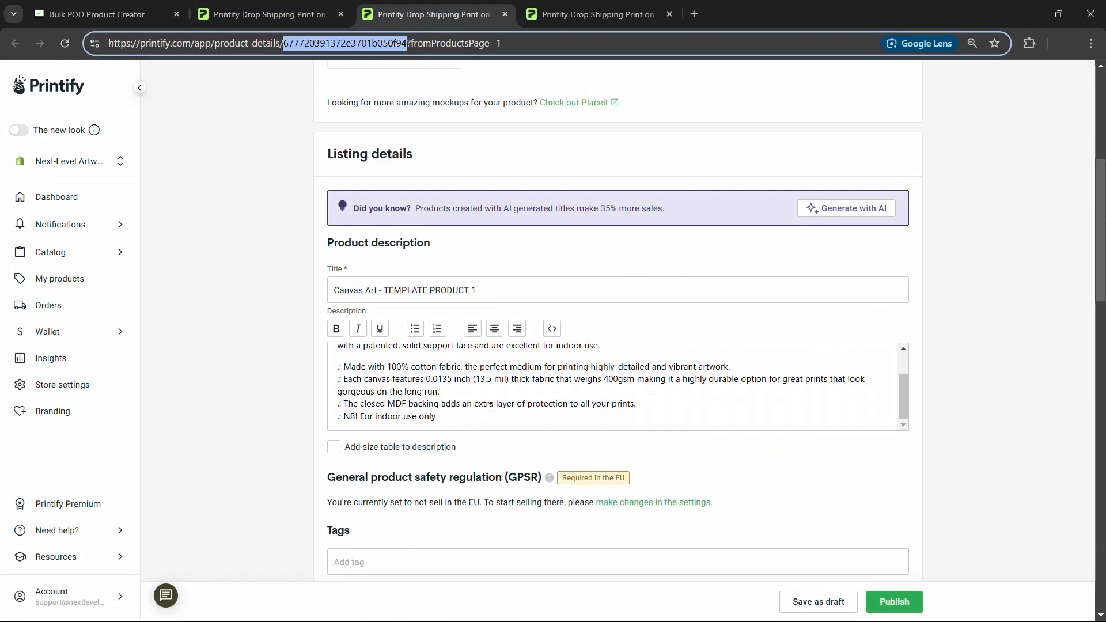
{"action": "scroll", "coordinate": [405, 386], "scroll_direction": "up", "scroll_amount": 2}
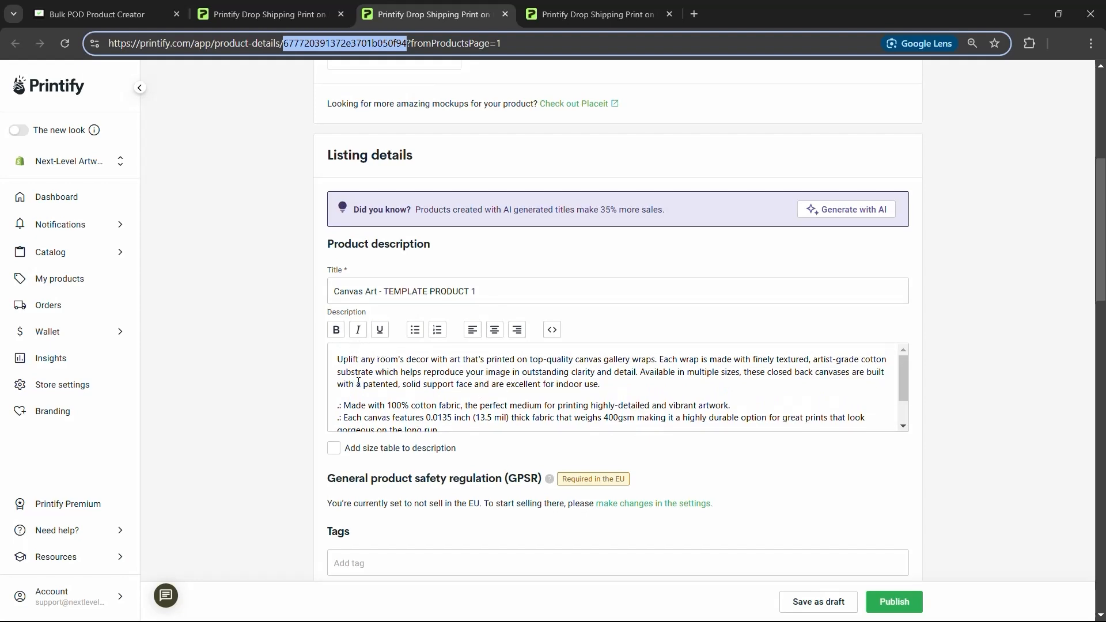
{"action": "scroll", "coordinate": [494, 148], "scroll_direction": "up", "scroll_amount": 5}
{"action": "scroll", "coordinate": [499, 293], "scroll_direction": "down", "scroll_amount": 3}
{"action": "scroll", "coordinate": [499, 292], "scroll_direction": "down", "scroll_amount": 1}
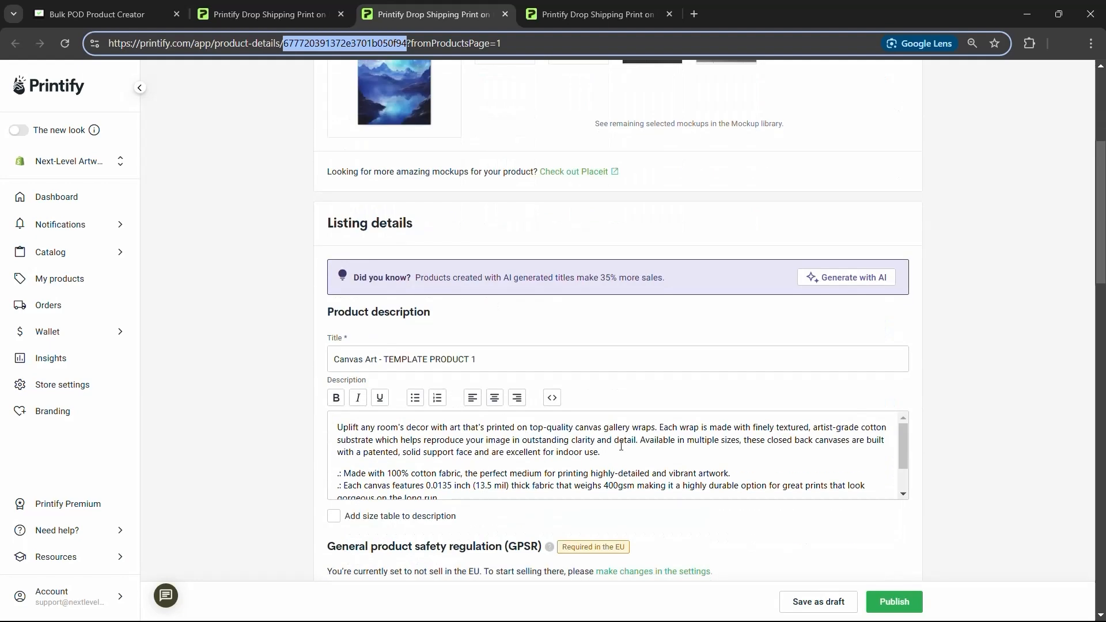
{"action": "scroll", "coordinate": [450, 461], "scroll_direction": "down", "scroll_amount": 2}
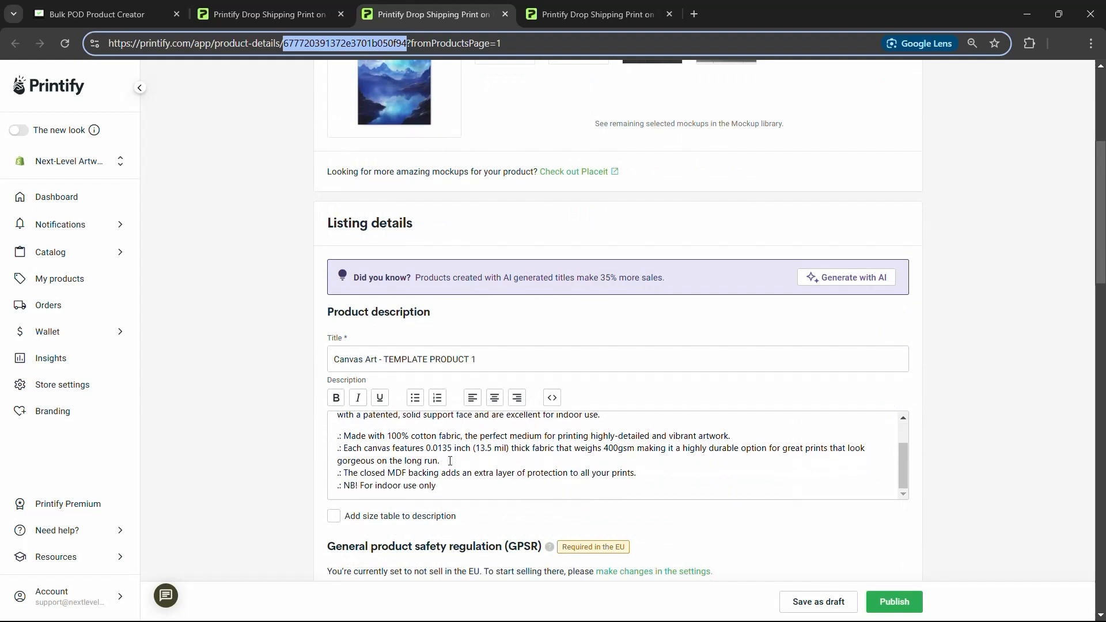
{"action": "left_click_drag", "start_coordinate": [458, 458], "coordinate": [337, 454]}
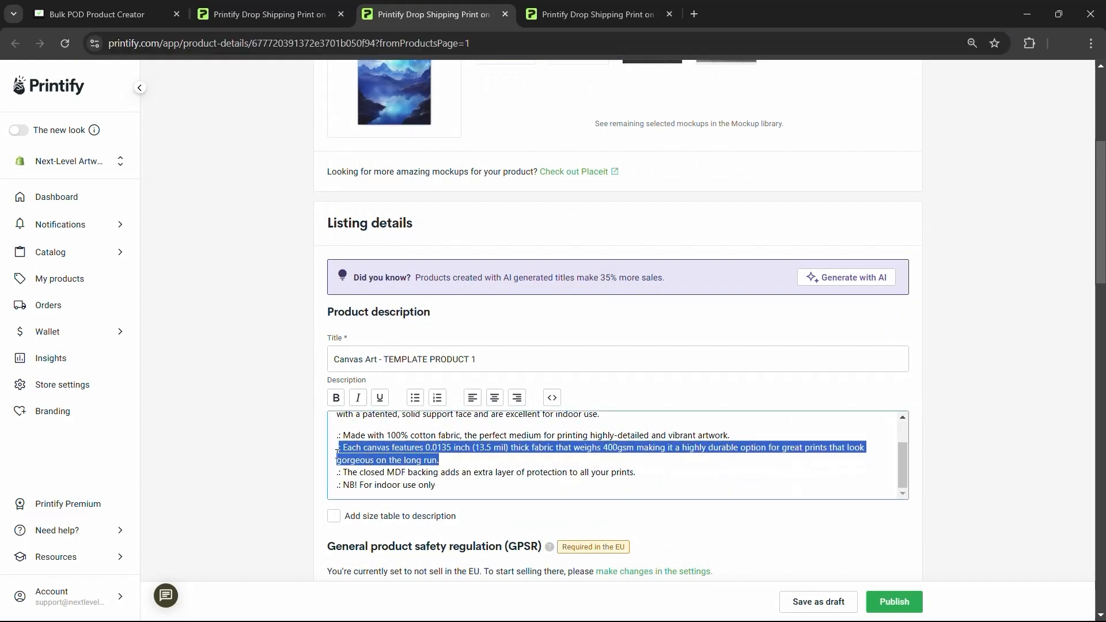
{"action": "triple_click", "coordinate": [444, 436]}
{"action": "left_click", "coordinate": [464, 464]}
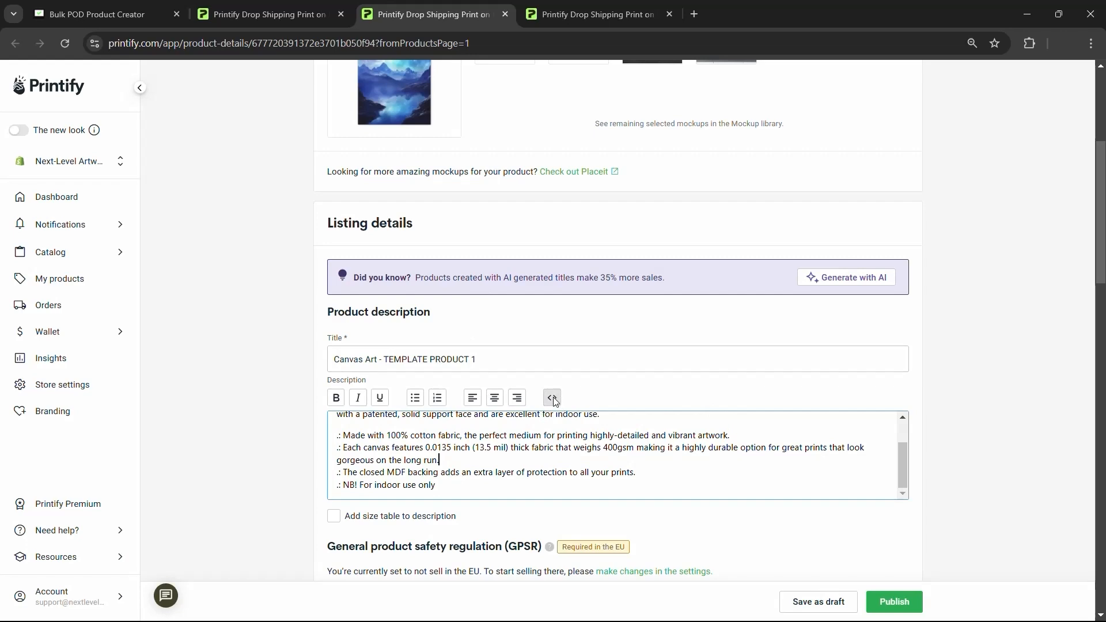
{"action": "scroll", "coordinate": [550, 450], "scroll_direction": "down", "scroll_amount": 1}
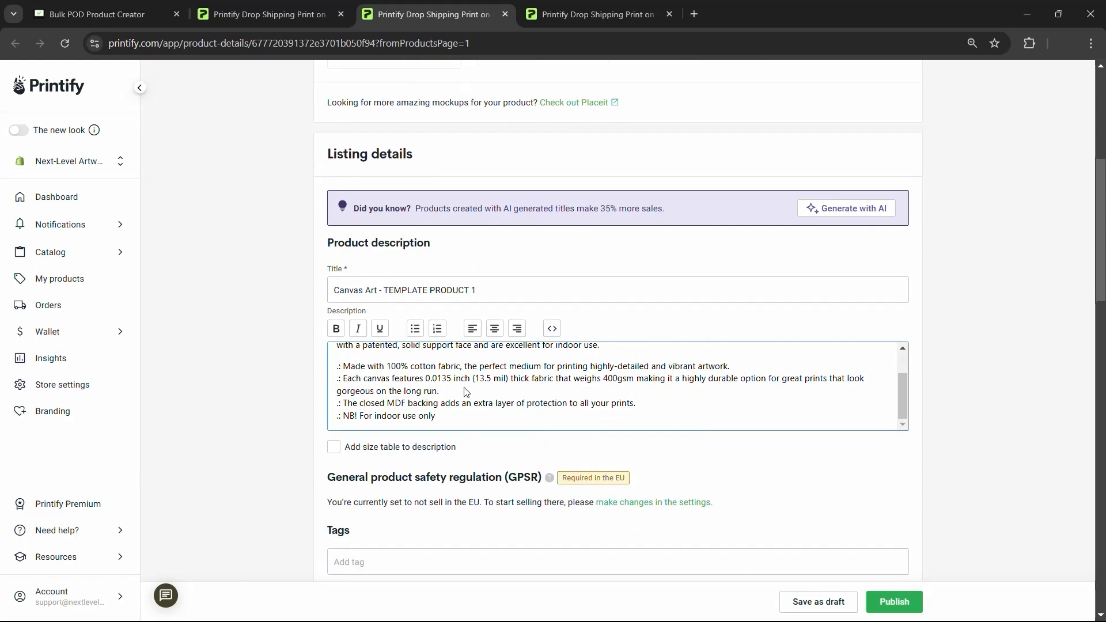
{"action": "scroll", "coordinate": [451, 395], "scroll_direction": "up", "scroll_amount": 1}
- Open the description's HTML source view and select all its code
{"action": "left_click", "coordinate": [552, 329]}
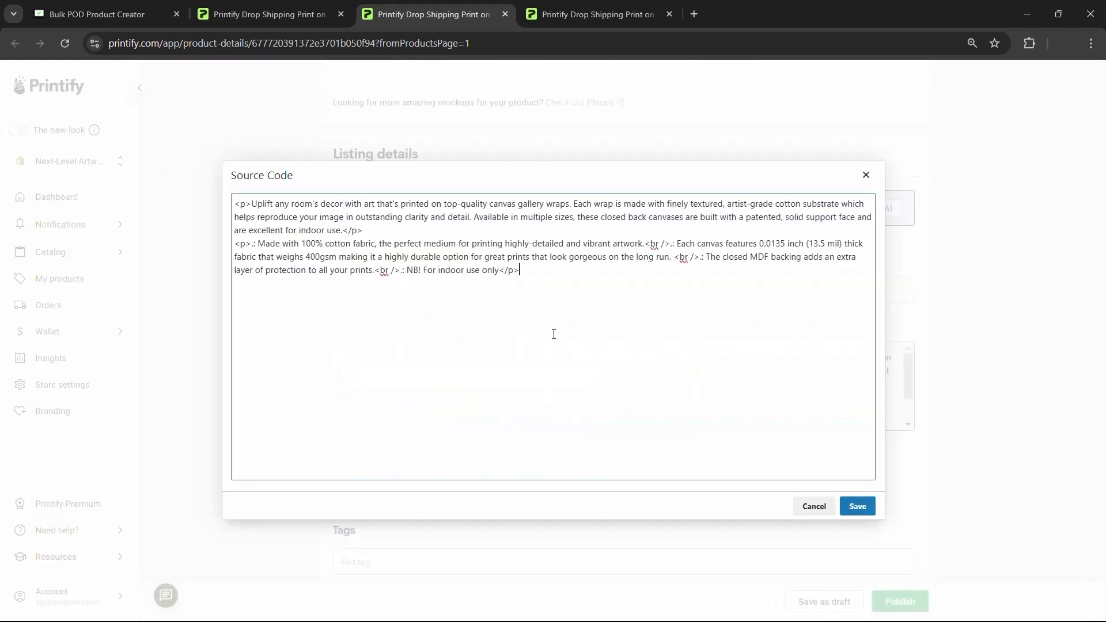
{"action": "key", "text": "ctrl+a"}
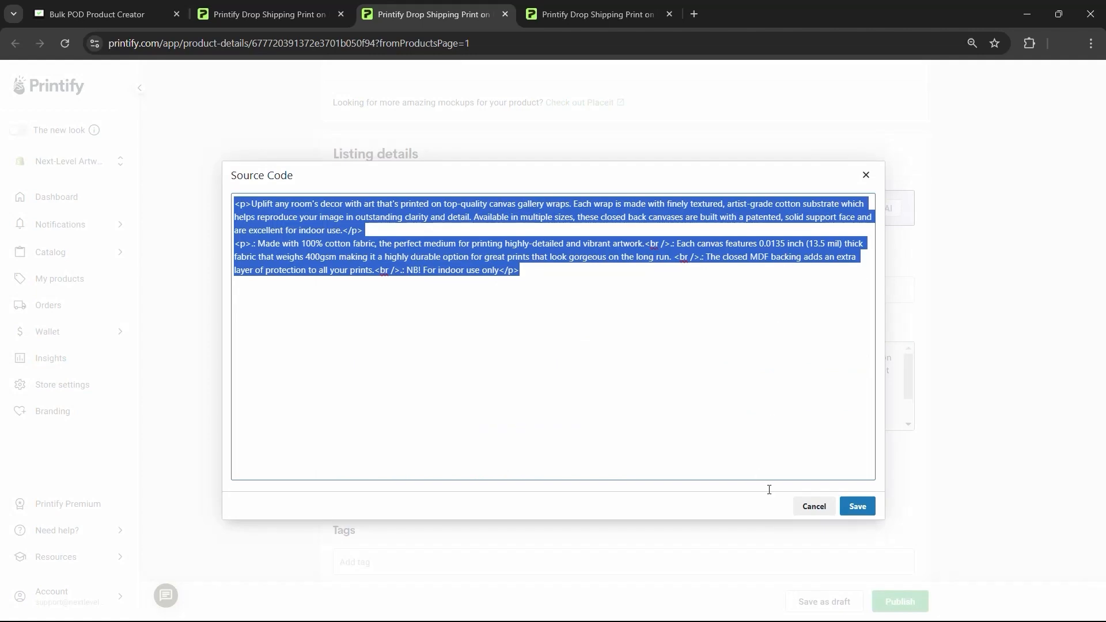
{"action": "left_click", "coordinate": [825, 512]}
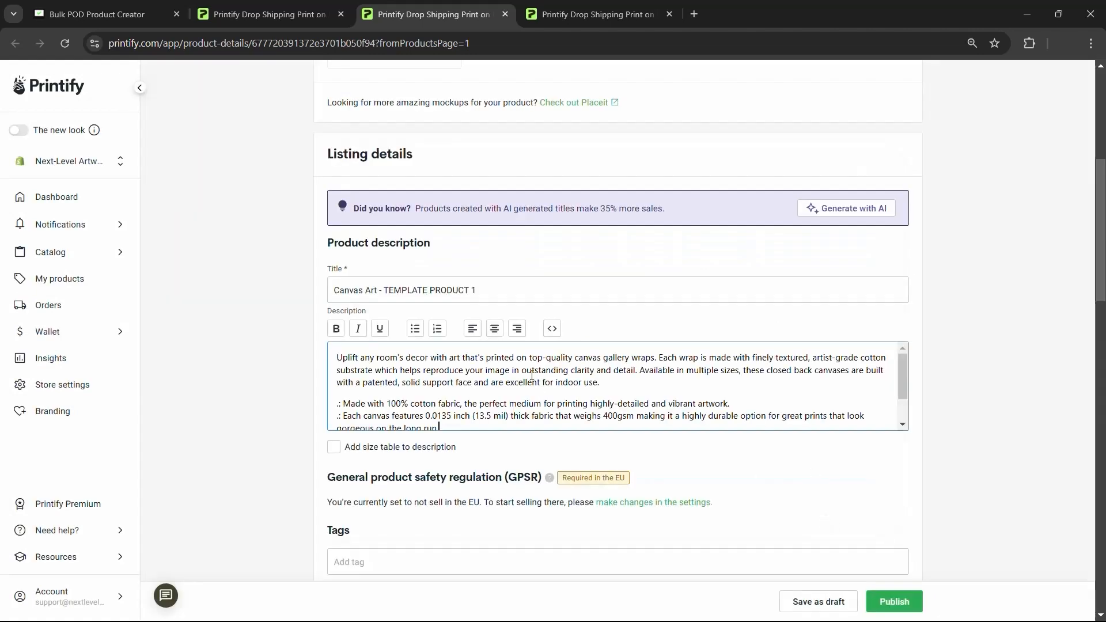
{"action": "left_click", "coordinate": [552, 329]}
{"action": "key", "text": "ctrl+a"}
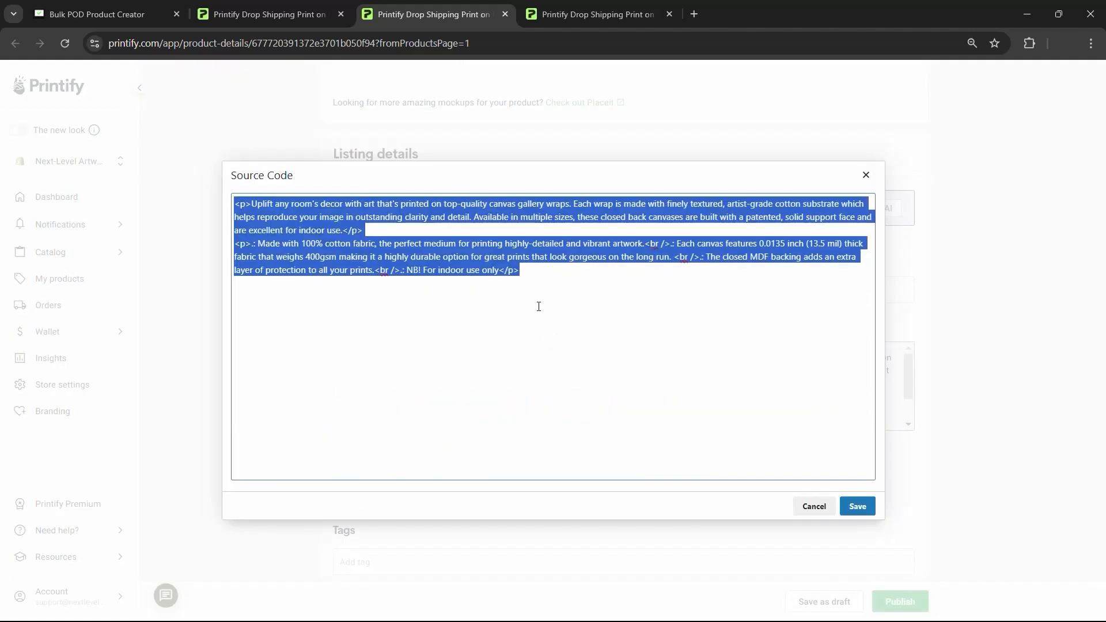
{"action": "left_click", "coordinate": [866, 175]}
- Test a bulleted list and undo it, then copy all the description HTML
{"action": "scroll", "coordinate": [493, 405], "scroll_direction": "down", "scroll_amount": 1}
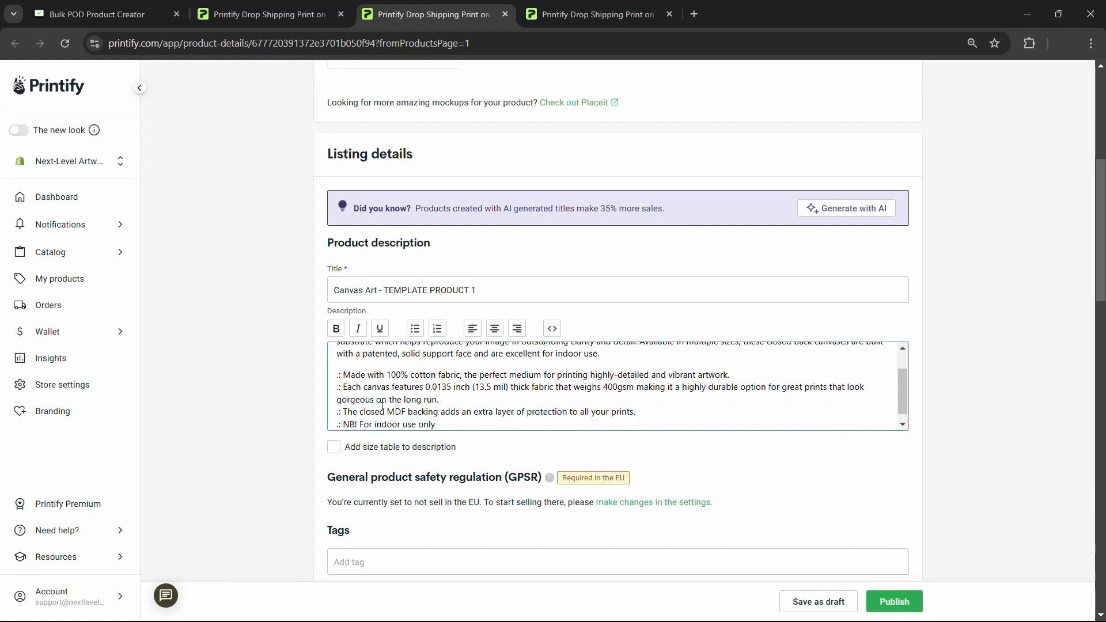
{"action": "left_click", "coordinate": [415, 329]}
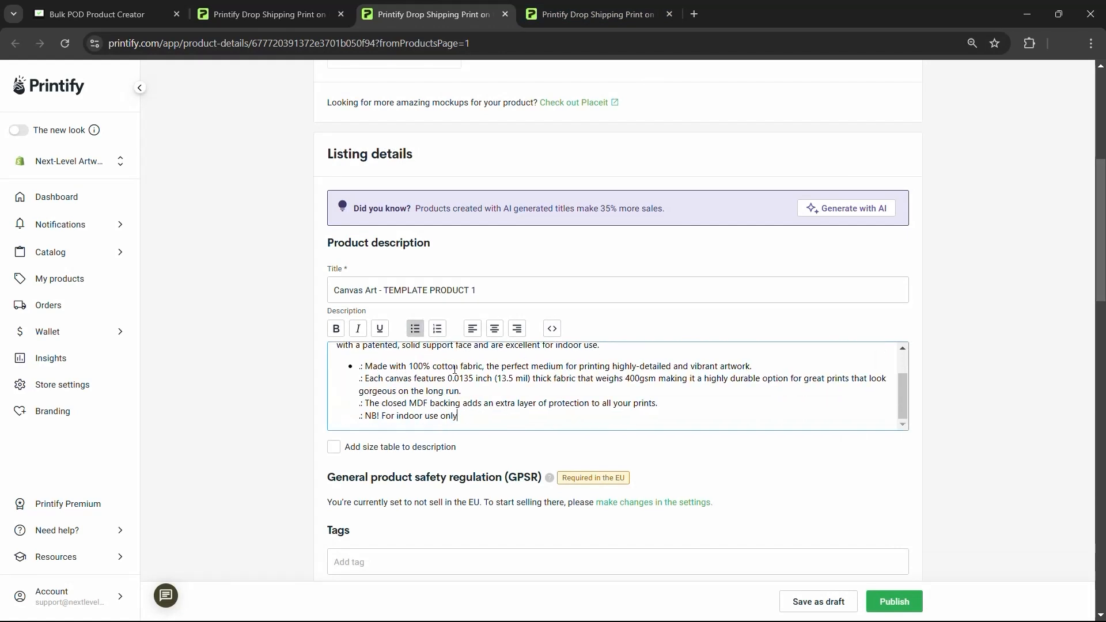
{"action": "key", "text": "ctrl+z"}
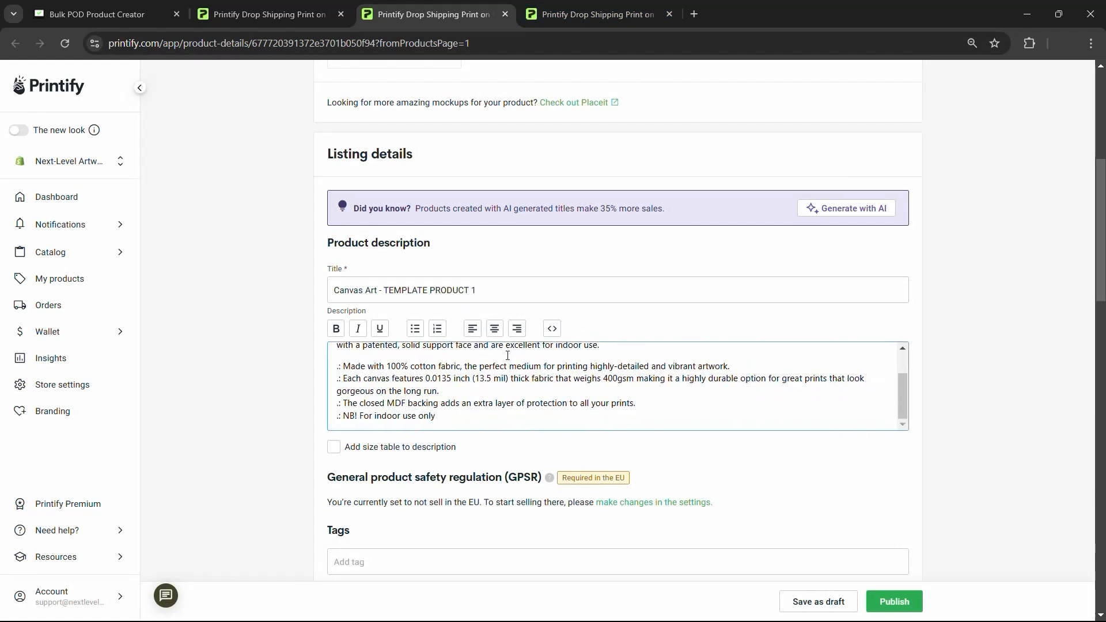
{"action": "scroll", "coordinate": [545, 393], "scroll_direction": "up", "scroll_amount": 1}
{"action": "left_click", "coordinate": [552, 328]}
{"action": "key", "text": "ctrl+a"}
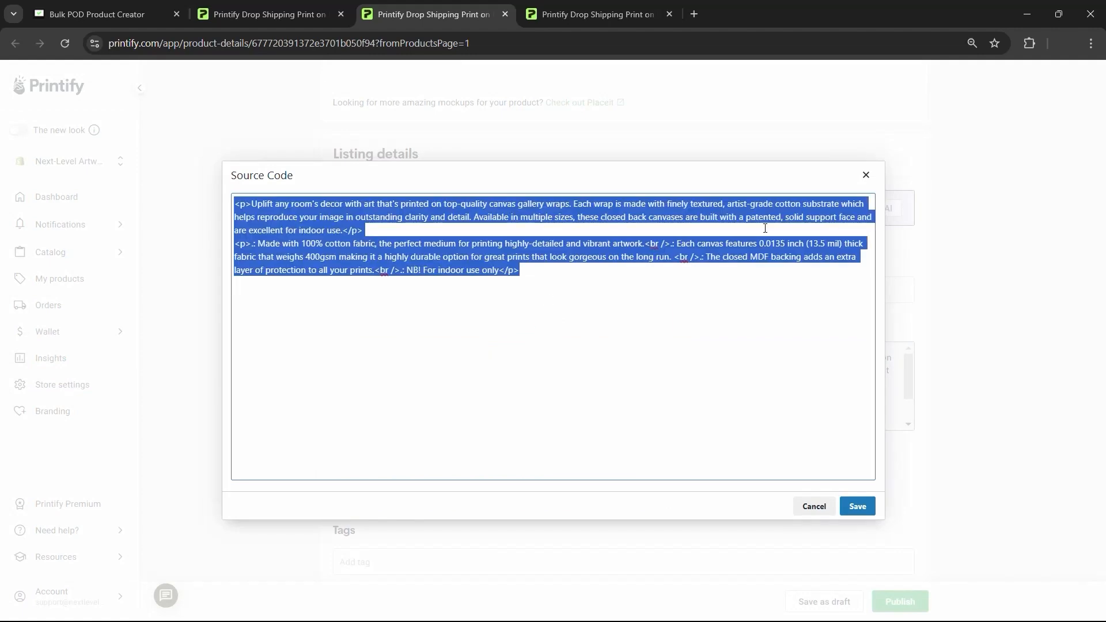
{"action": "left_click", "coordinate": [866, 175]}
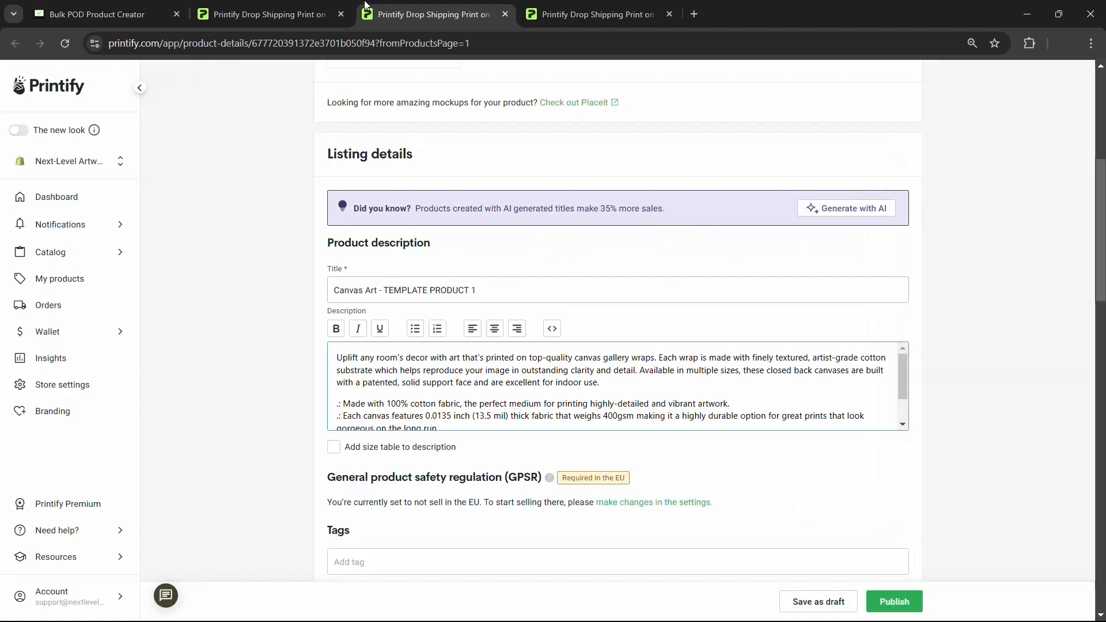
{"action": "left_click", "coordinate": [109, 12]}
- Paste the copied HTML into Include Custom HTML and compare it with the listing's description
{"action": "left_click", "coordinate": [614, 335]}
{"action": "key", "text": "ctrl+v"}
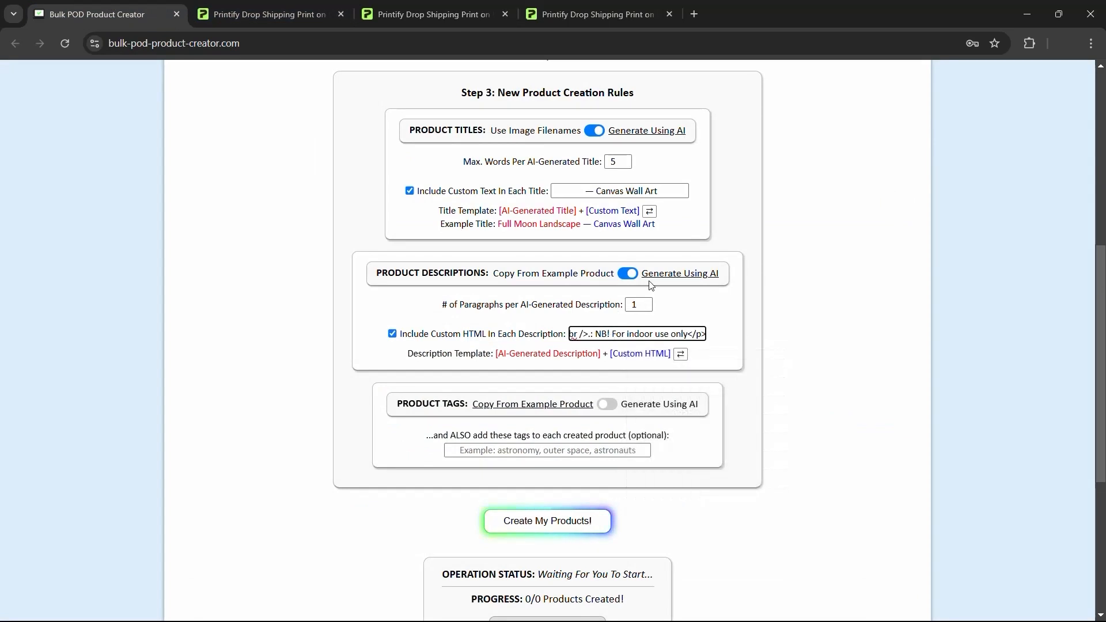
{"action": "left_click", "coordinate": [402, 4]}
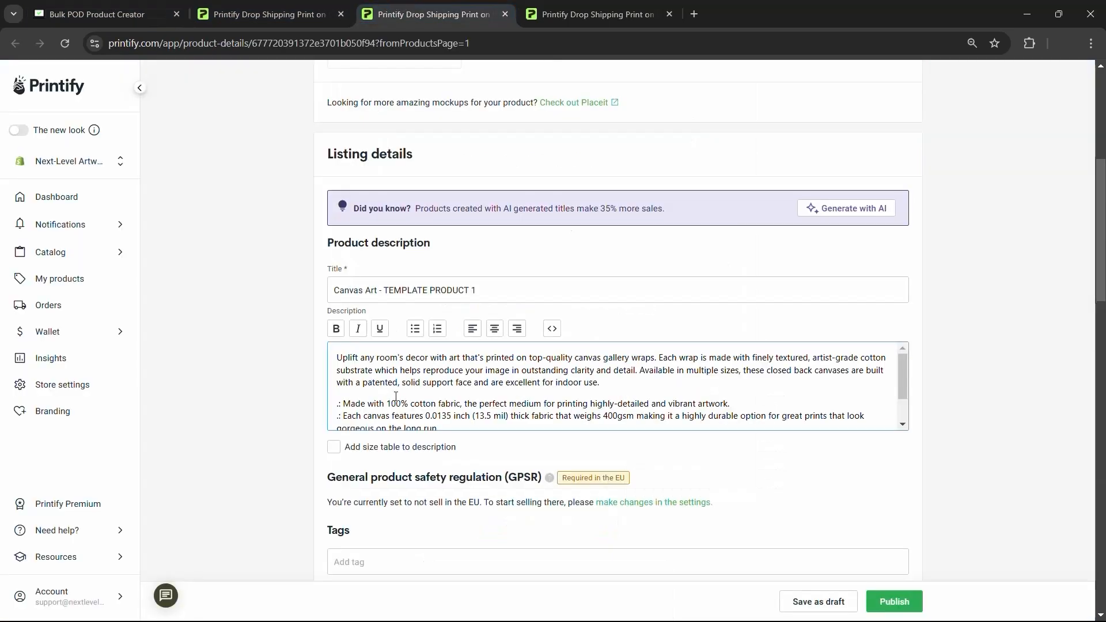
{"action": "scroll", "coordinate": [396, 398], "scroll_direction": "down", "scroll_amount": 2}
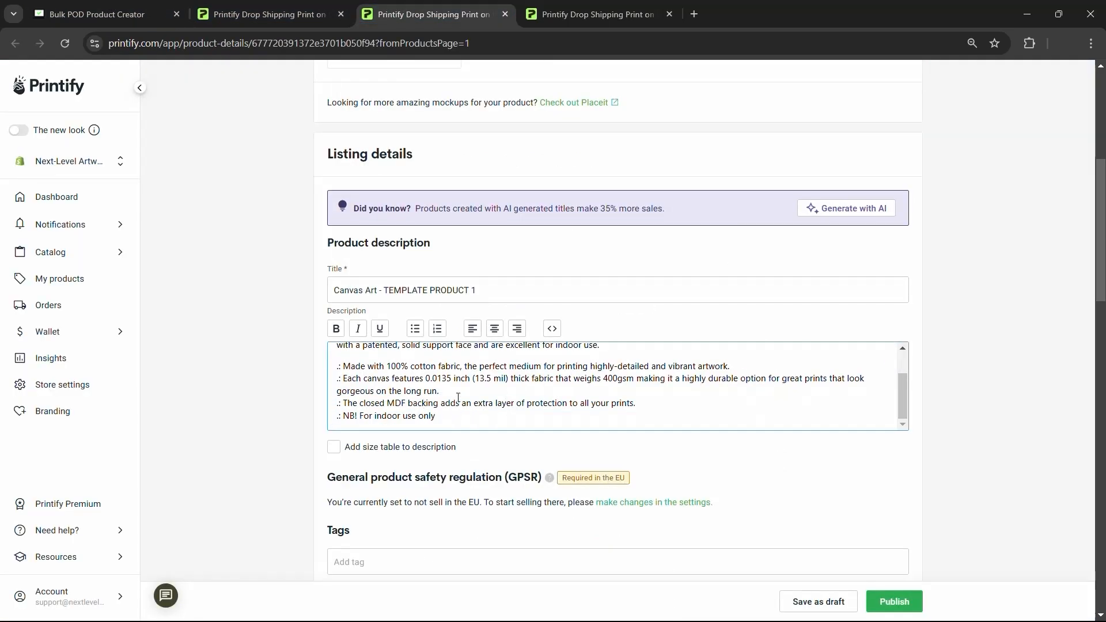
{"action": "left_click_drag", "start_coordinate": [646, 397], "coordinate": [346, 403]}
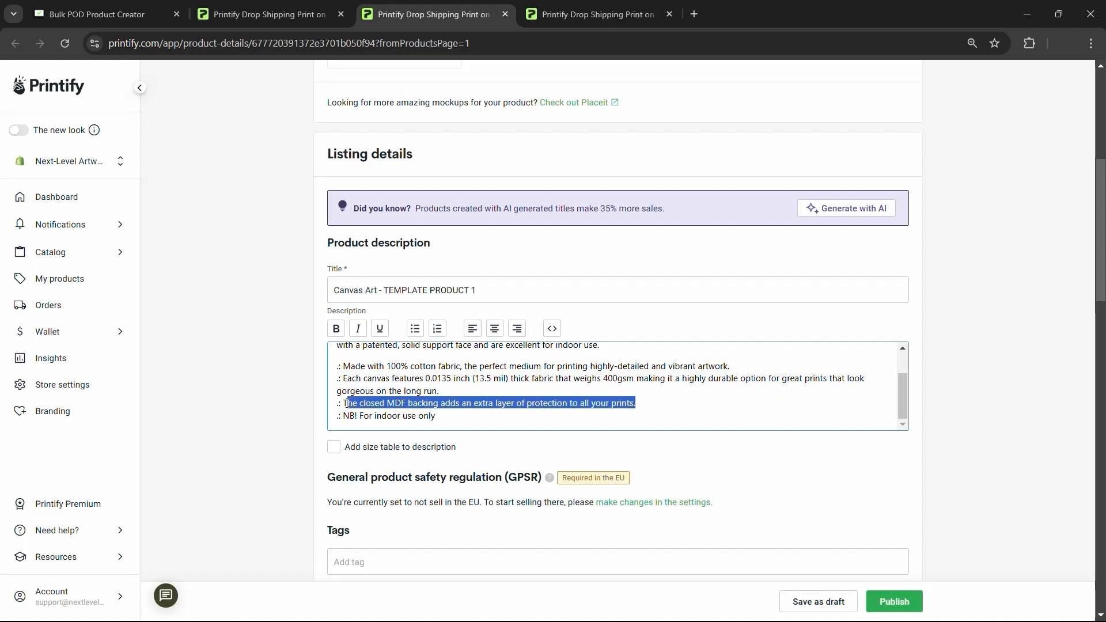
{"action": "left_click", "coordinate": [470, 416]}
{"action": "left_click_drag", "start_coordinate": [468, 397], "coordinate": [337, 380]}
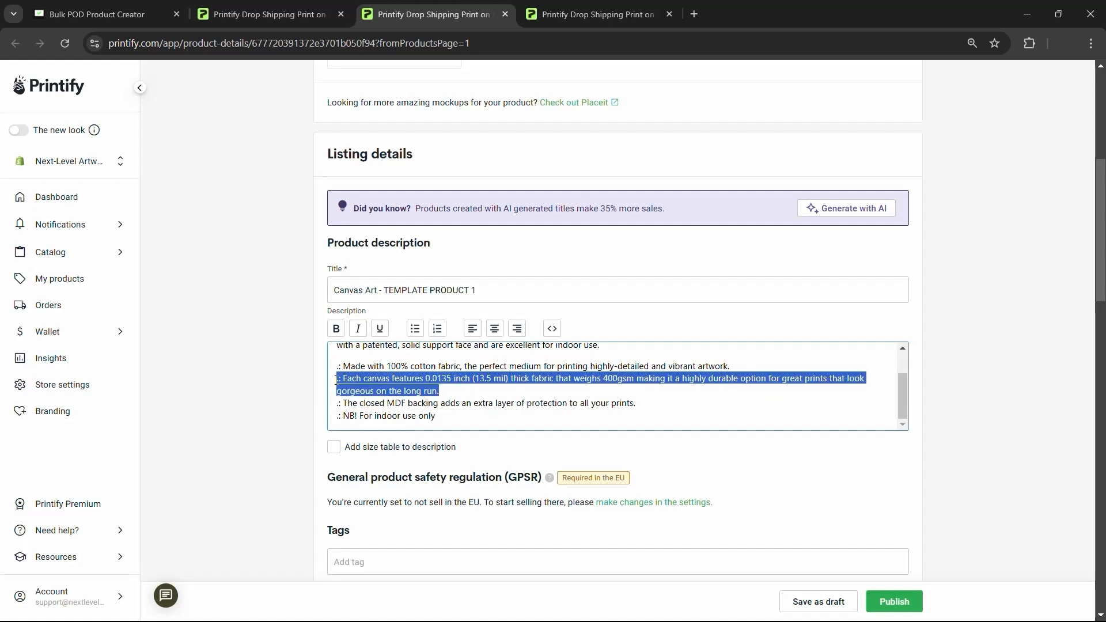
{"action": "left_click", "coordinate": [478, 392]}
- Keep the description template as [AI-Generated Description] + [Custom HTML]
{"action": "left_click", "coordinate": [95, 14]}
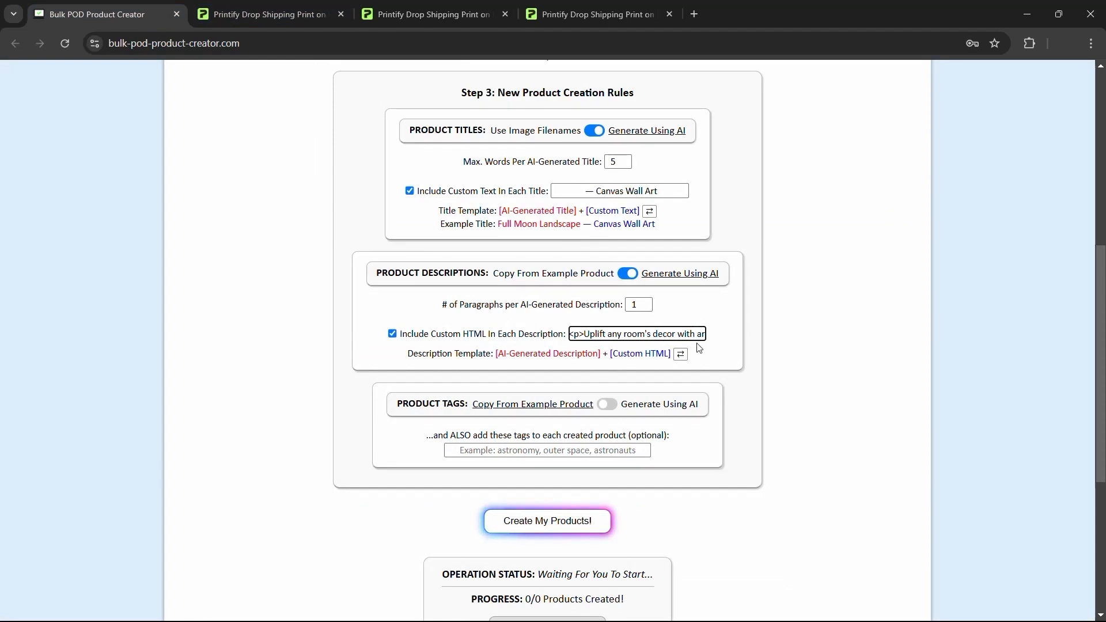
{"action": "left_click", "coordinate": [680, 354]}
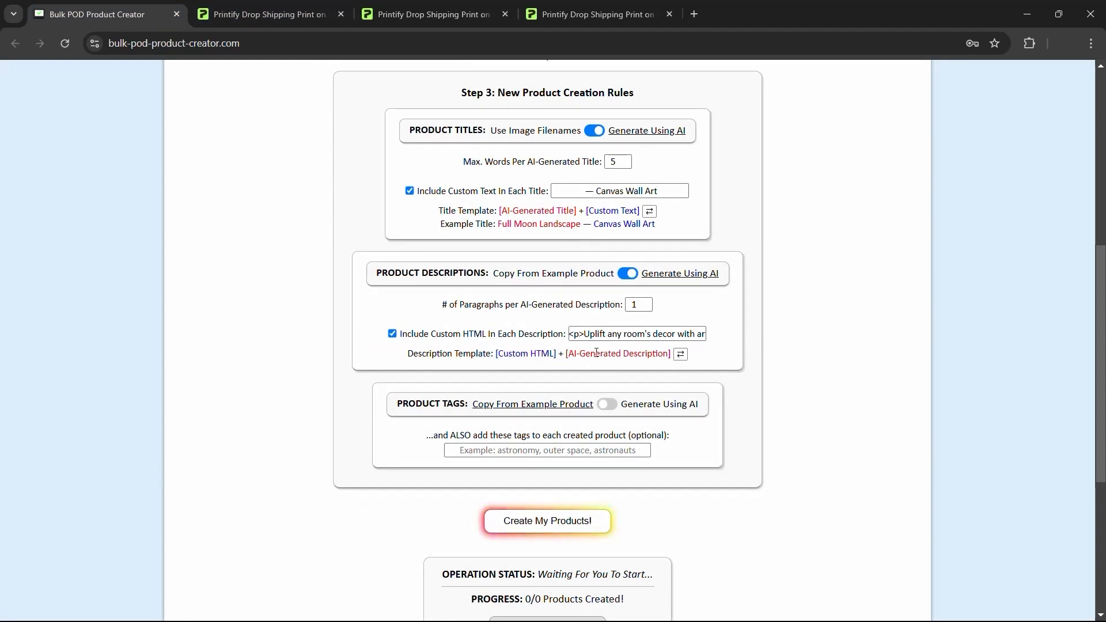
{"action": "left_click", "coordinate": [681, 354]}
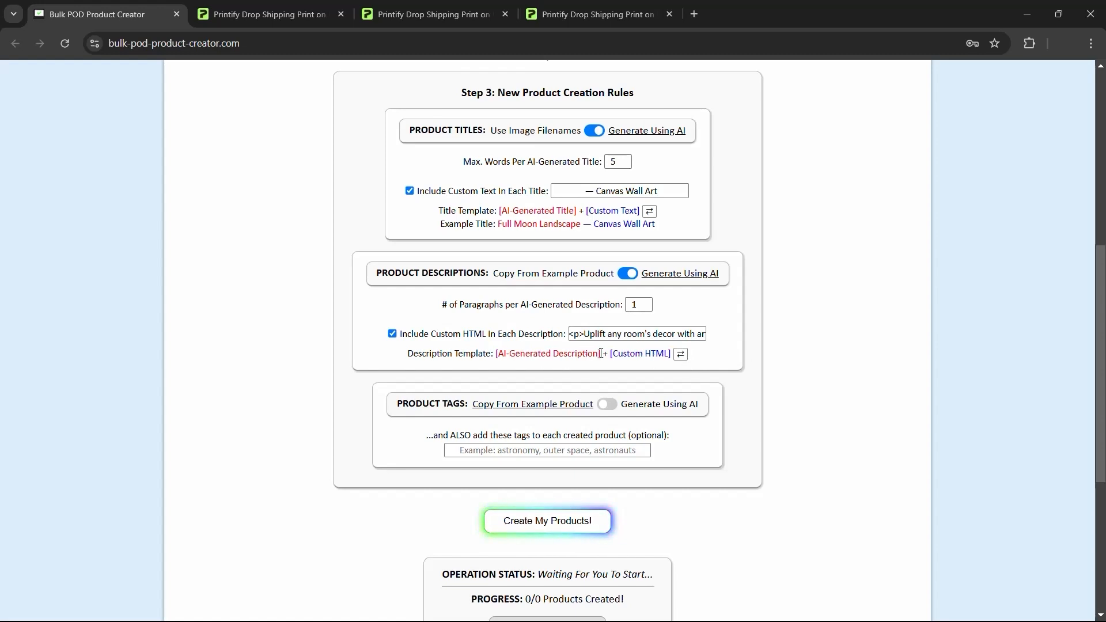
{"action": "left_click_drag", "start_coordinate": [601, 354], "coordinate": [498, 355]}
{"action": "left_click", "coordinate": [602, 355]}
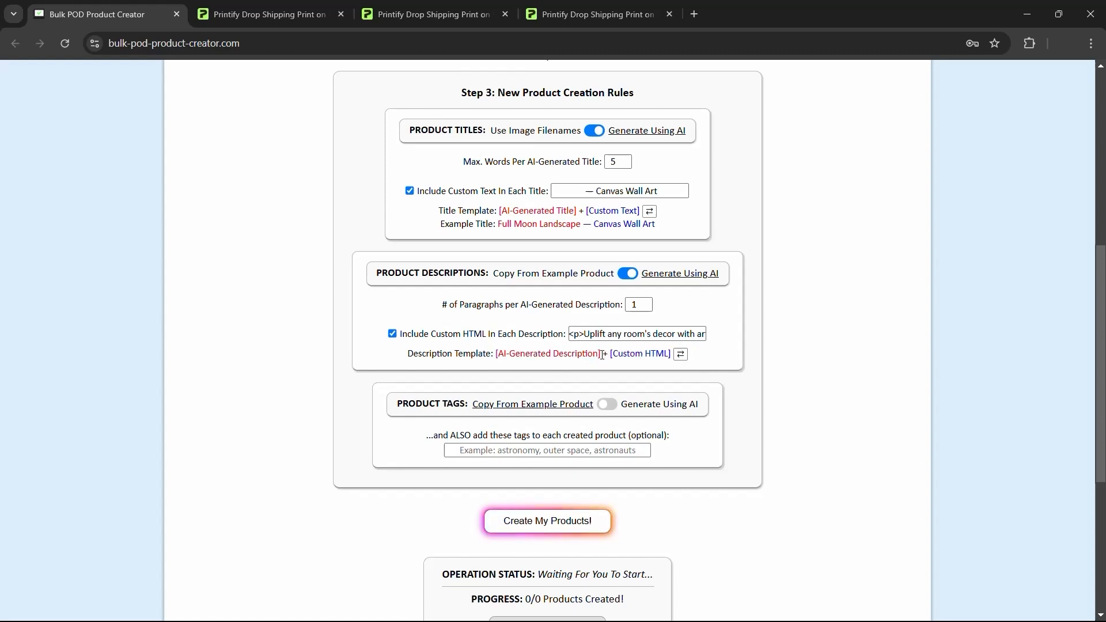
{"action": "key", "text": "alt+Tab"}
- Scroll the artwork folder and recheck the [AI-Generated Description] + [Custom HTML] template
{"action": "scroll", "coordinate": [645, 343], "scroll_direction": "down", "scroll_amount": 5}
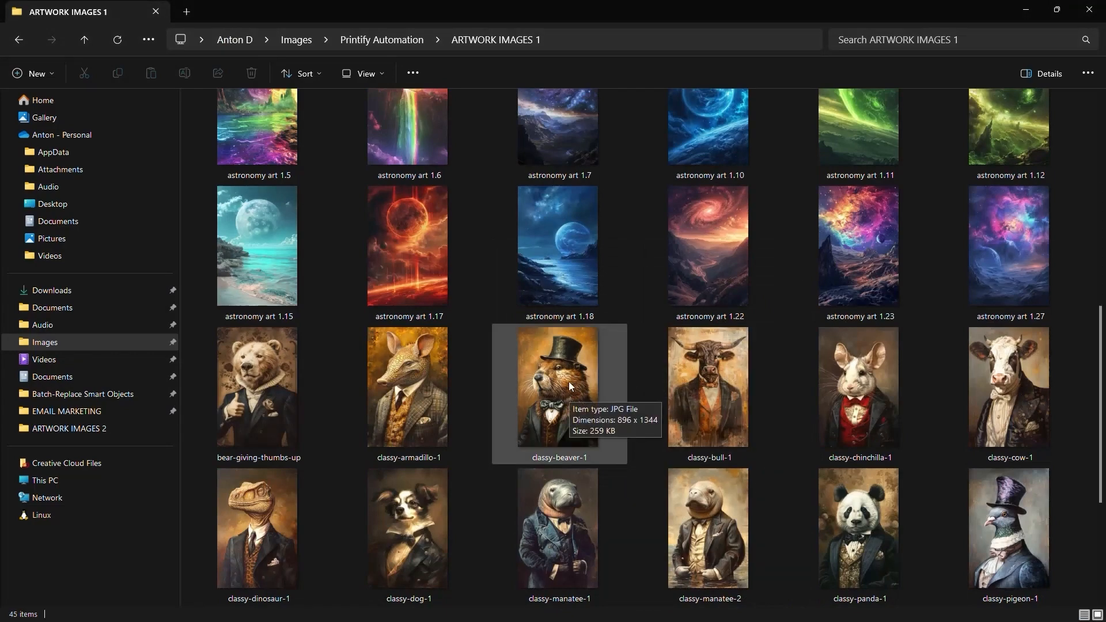
{"action": "key", "text": "alt+Tab"}
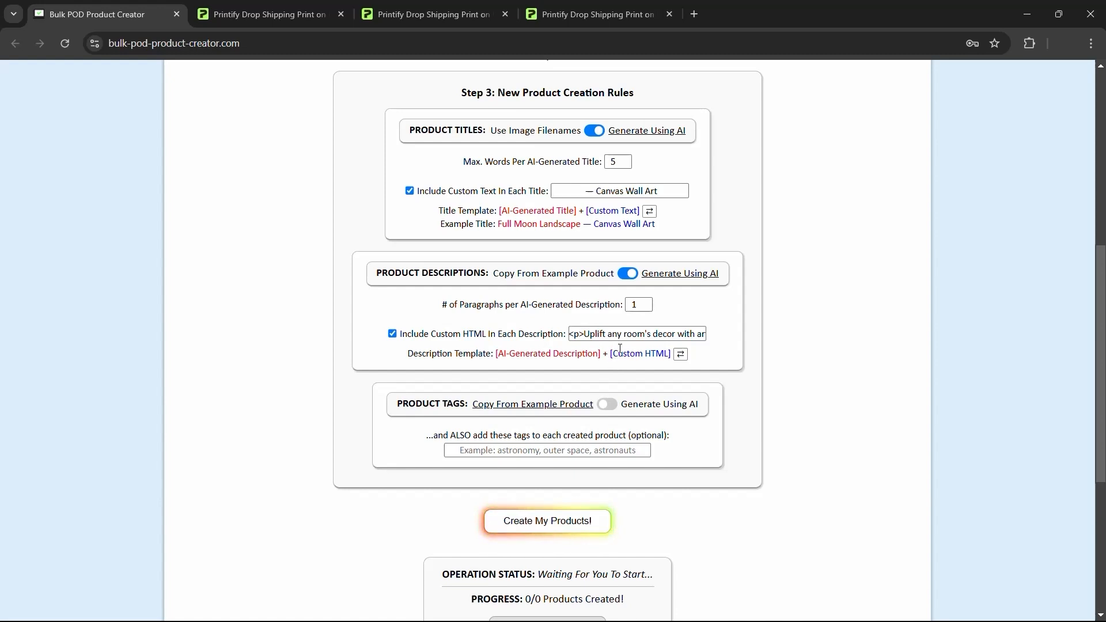
{"action": "left_click_drag", "start_coordinate": [600, 354], "coordinate": [497, 355]}
{"action": "left_click", "coordinate": [558, 353]}
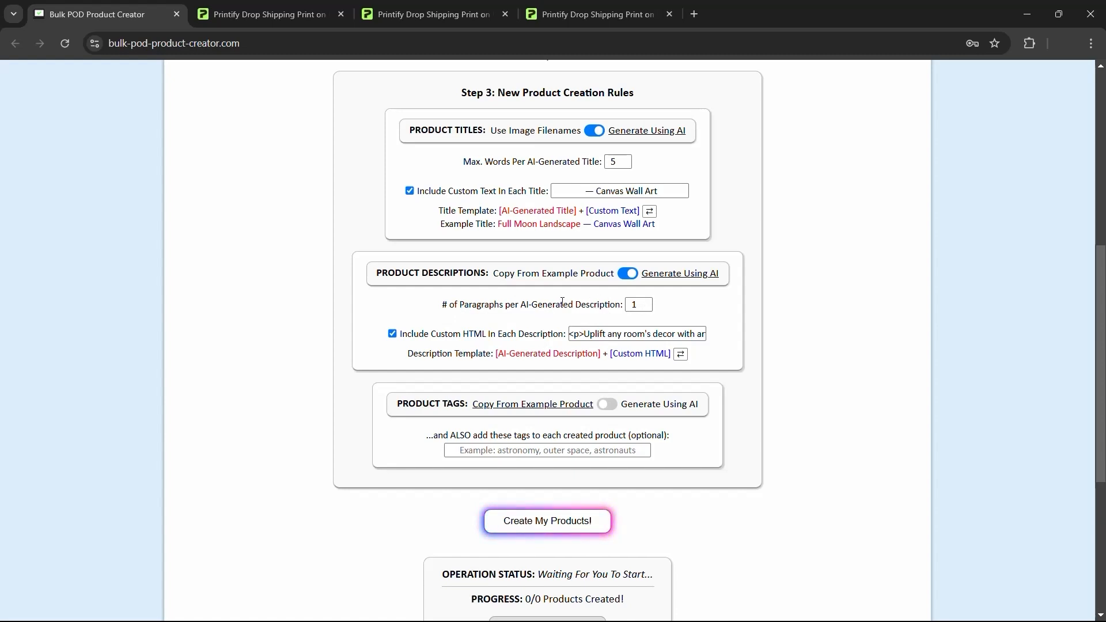
{"action": "key", "text": "alt+Tab"}
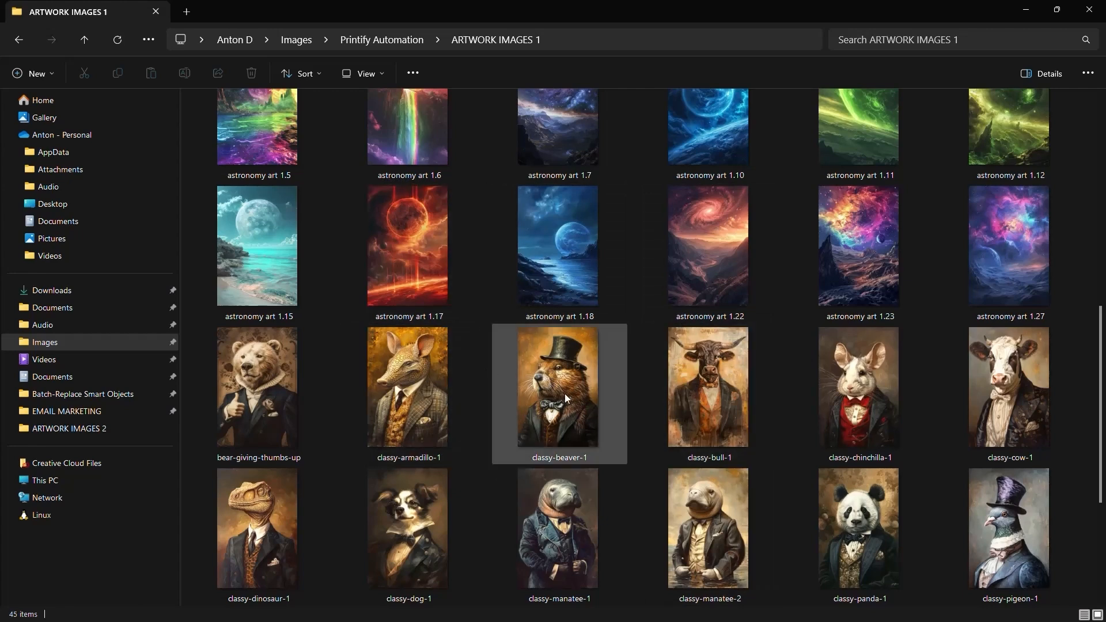
{"action": "key", "text": "alt+Tab"}
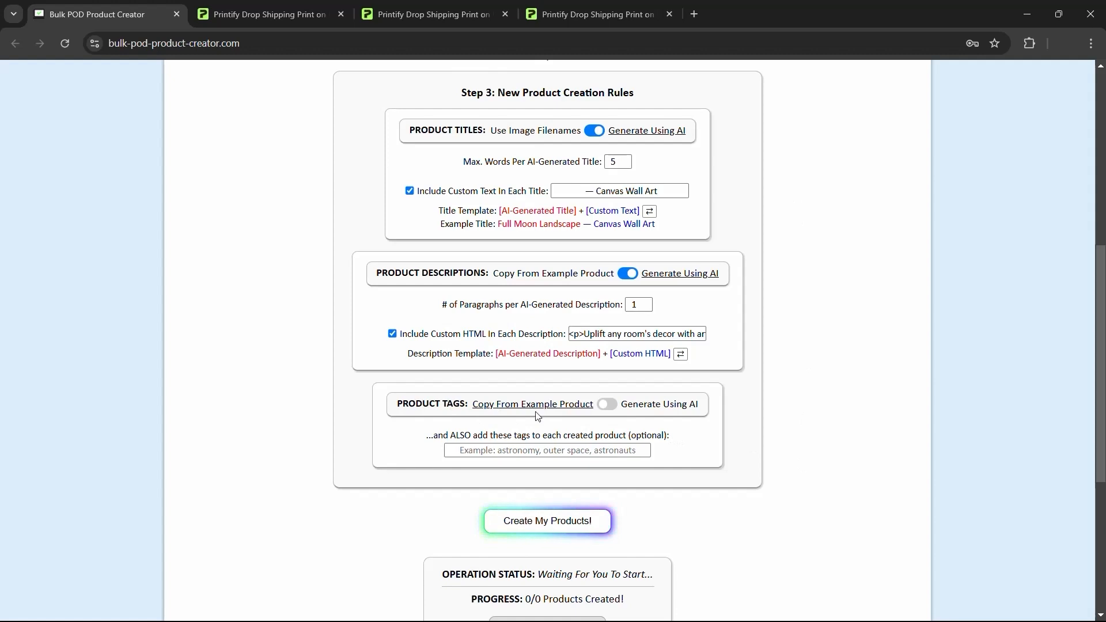
- Enable AI tags and add extra tags: canvas wall art, canvas art, wall decor, home decor, wall art
{"action": "left_click", "coordinate": [609, 405]}
{"action": "key", "text": "alt+Tab"}
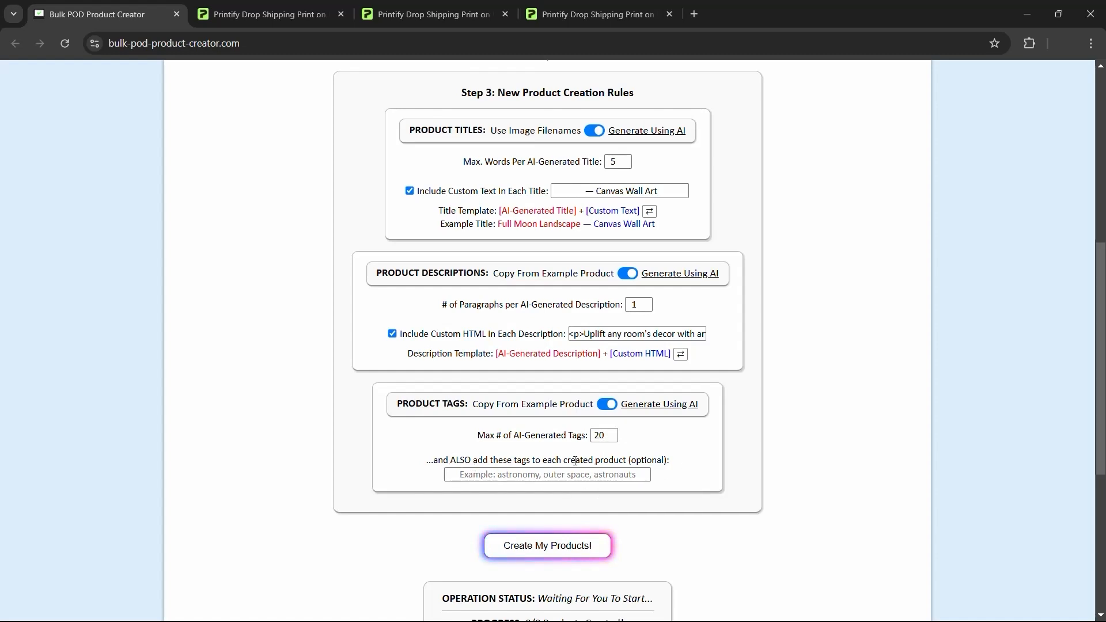
{"action": "left_click", "coordinate": [509, 476]}
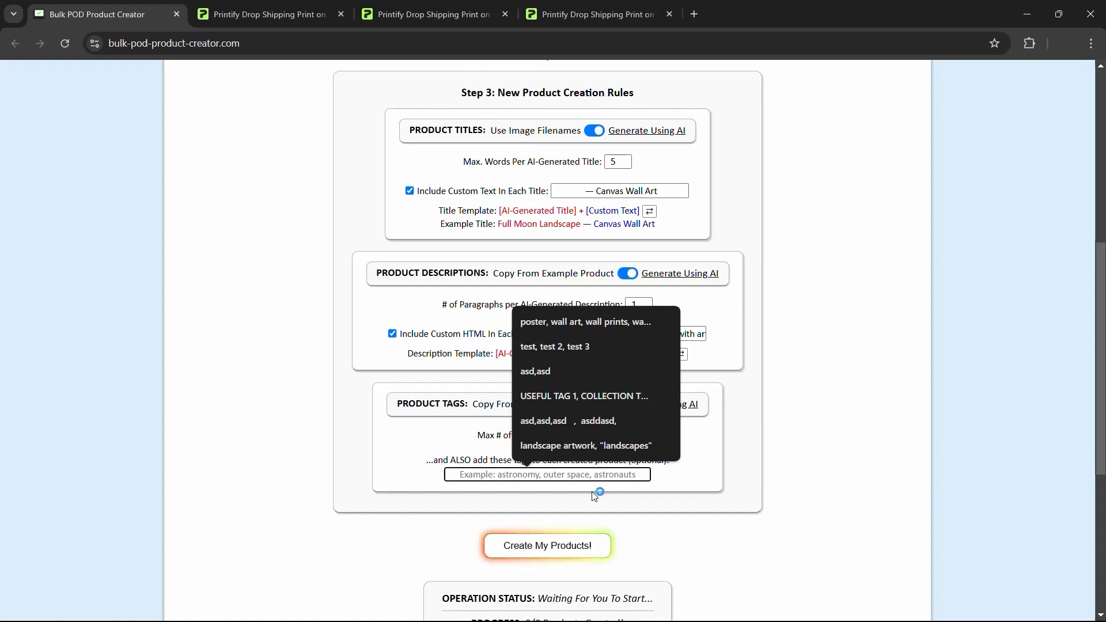
{"action": "type", "text": "canvas wall art"}
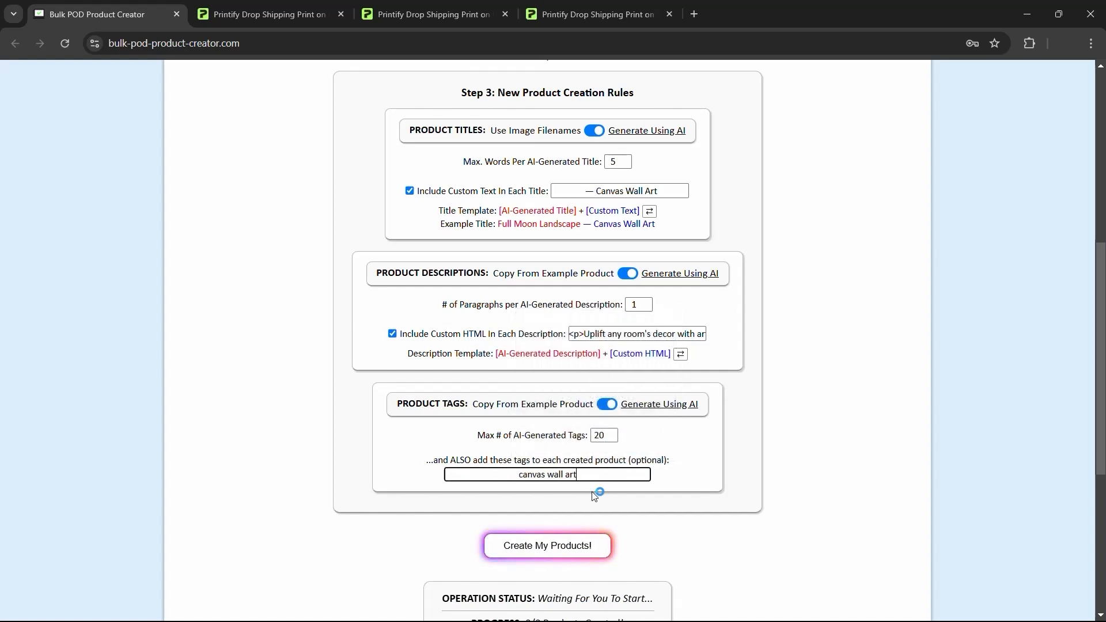
{"action": "type", "text": ", canvas art,"}
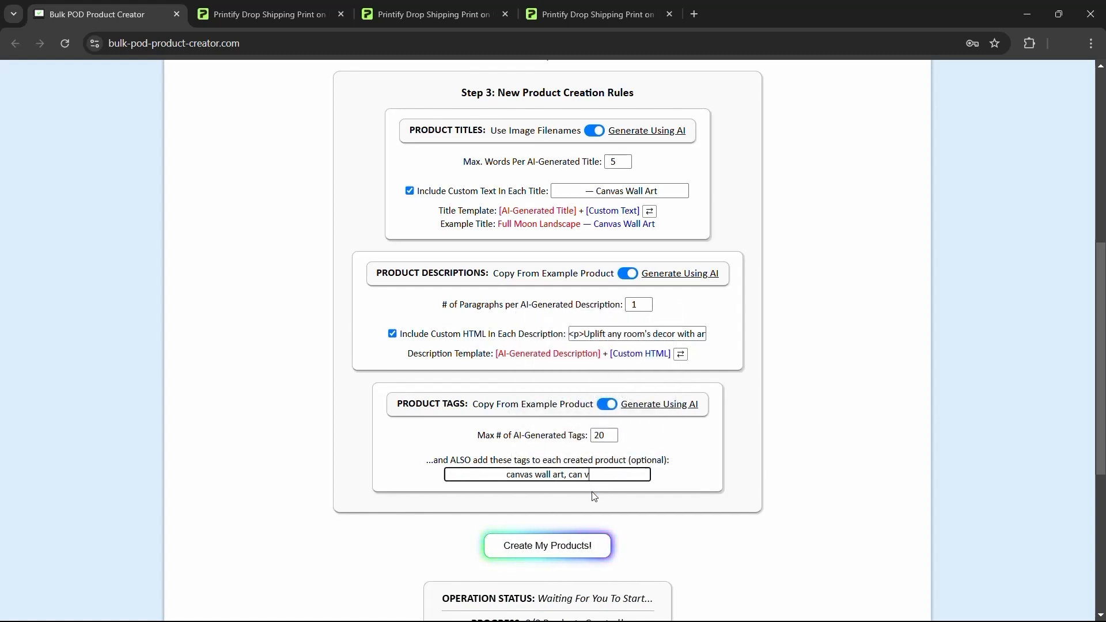
{"action": "type", "text": " wall de"}
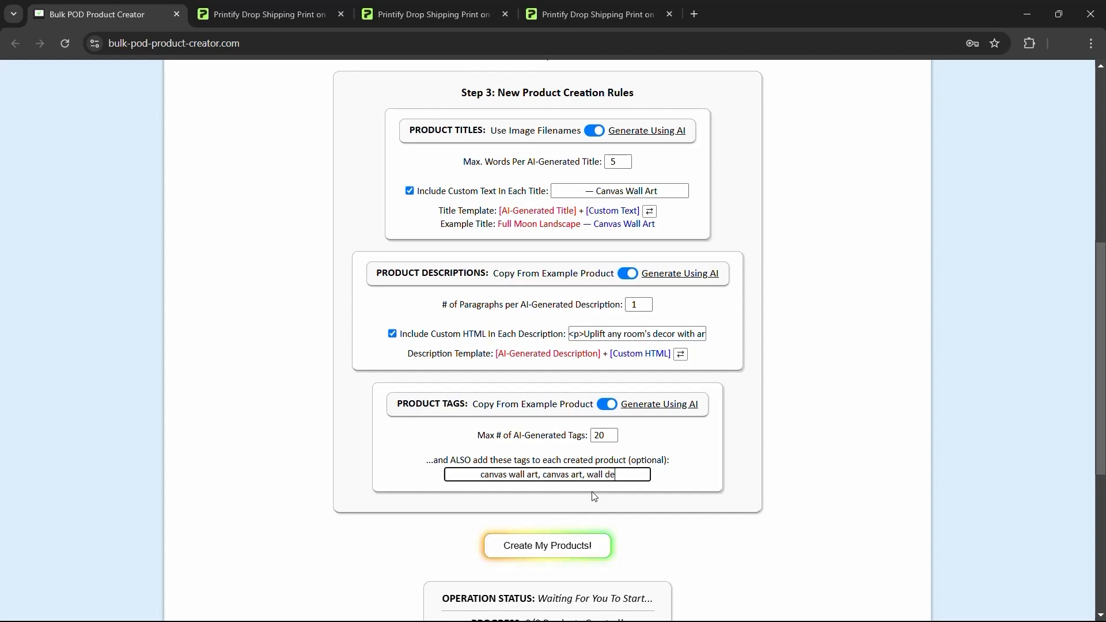
{"action": "type", "text": "cor, home"}
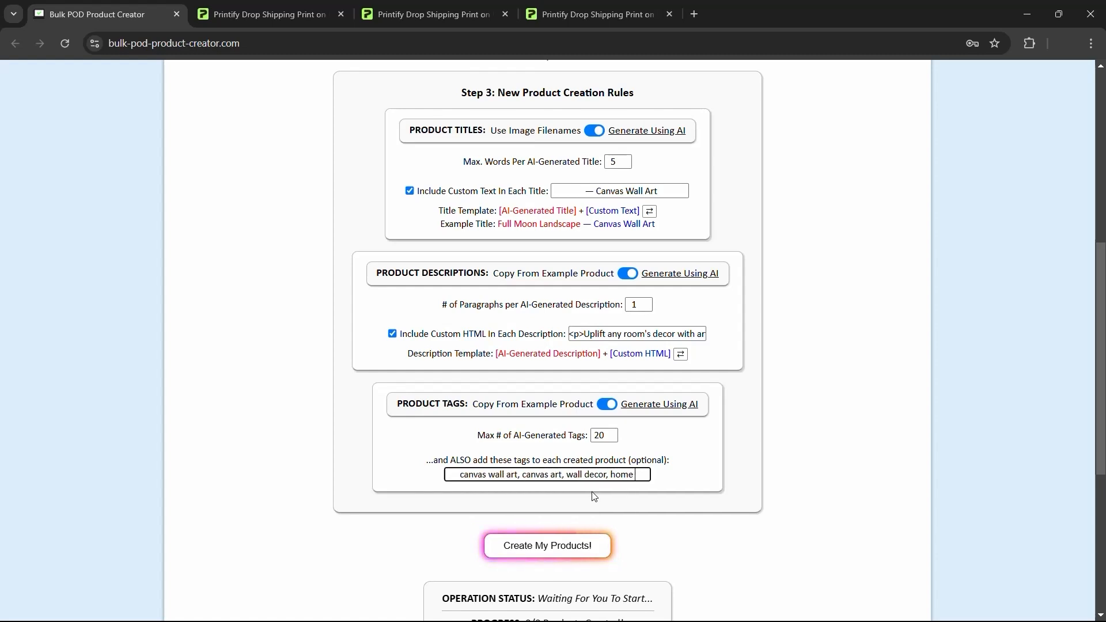
{"action": "type", "text": " decor, wall art"}
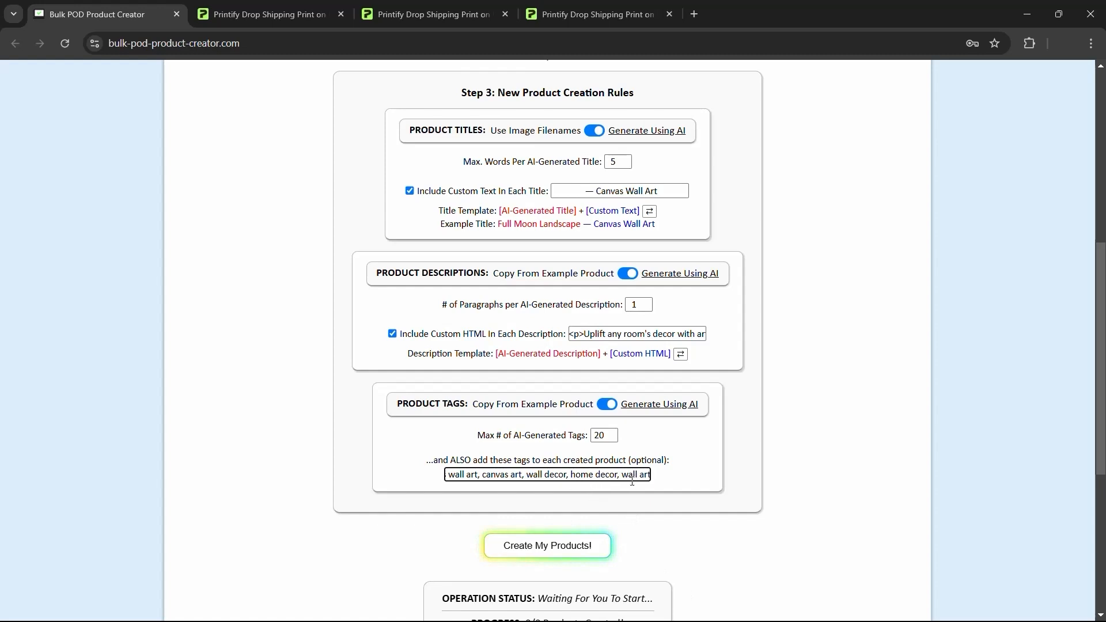
{"action": "left_click_drag", "start_coordinate": [527, 478], "coordinate": [431, 488]}
{"action": "left_click", "coordinate": [530, 475]}
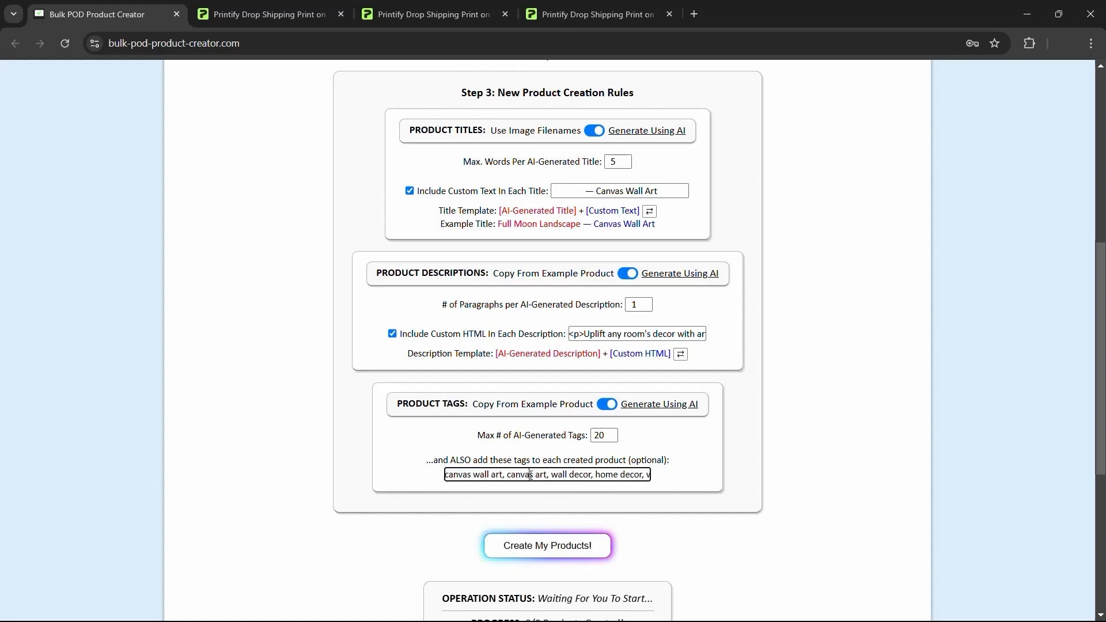
{"action": "left_click_drag", "start_coordinate": [506, 476], "coordinate": [414, 480]}
{"action": "left_click", "coordinate": [534, 477]}
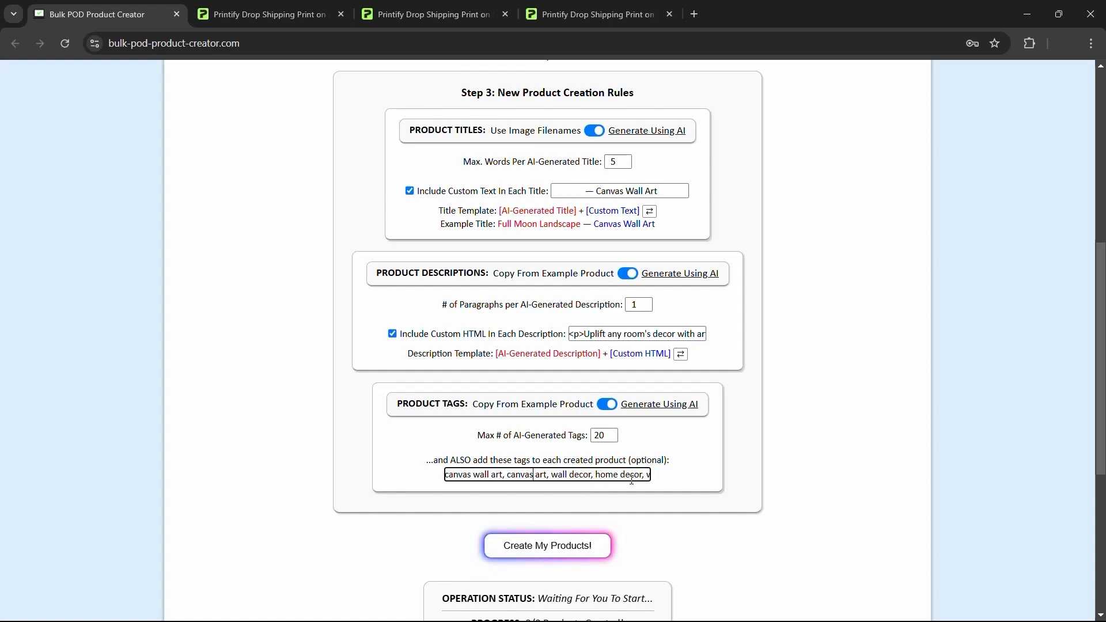
{"action": "left_click_drag", "start_coordinate": [551, 476], "coordinate": [507, 476]}
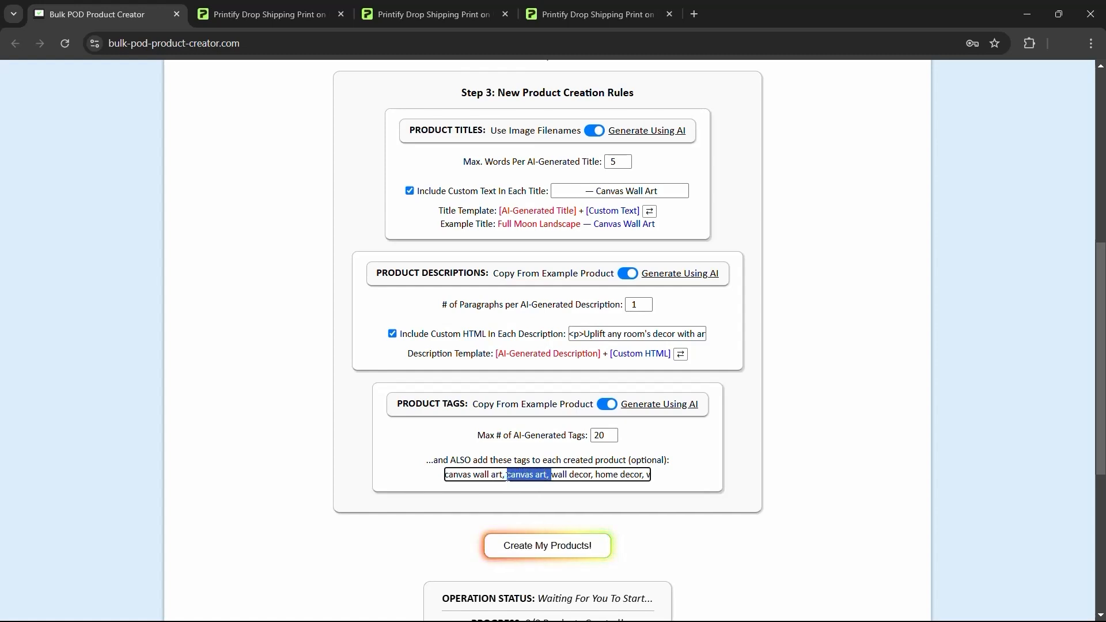
{"action": "left_click", "coordinate": [551, 475]}
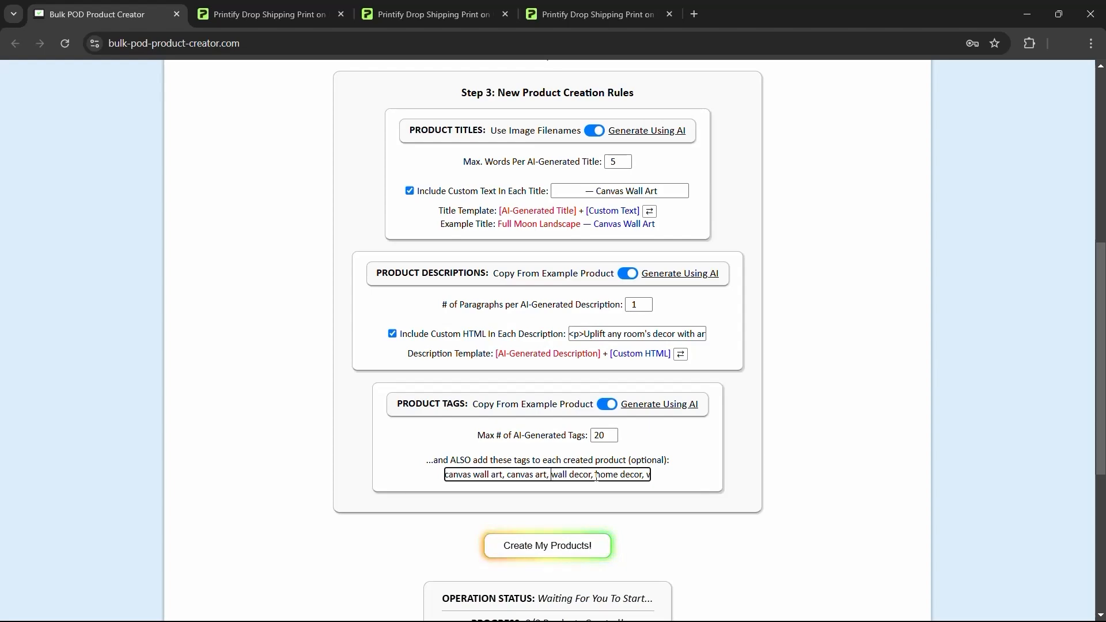
- Run Create My Products! to bulk-create the 45 canvas products, progress starting at 0/45
{"action": "scroll", "coordinate": [801, 387], "scroll_direction": "up", "scroll_amount": 5}
{"action": "scroll", "coordinate": [804, 383], "scroll_direction": "up", "scroll_amount": 2}
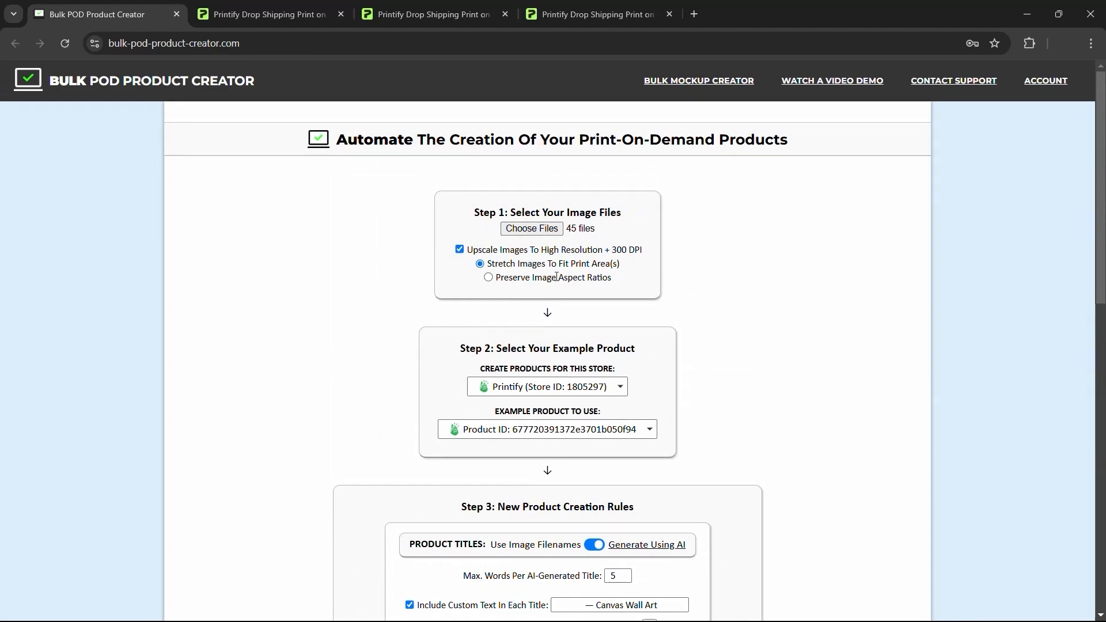
{"action": "scroll", "coordinate": [862, 304], "scroll_direction": "down", "scroll_amount": 2}
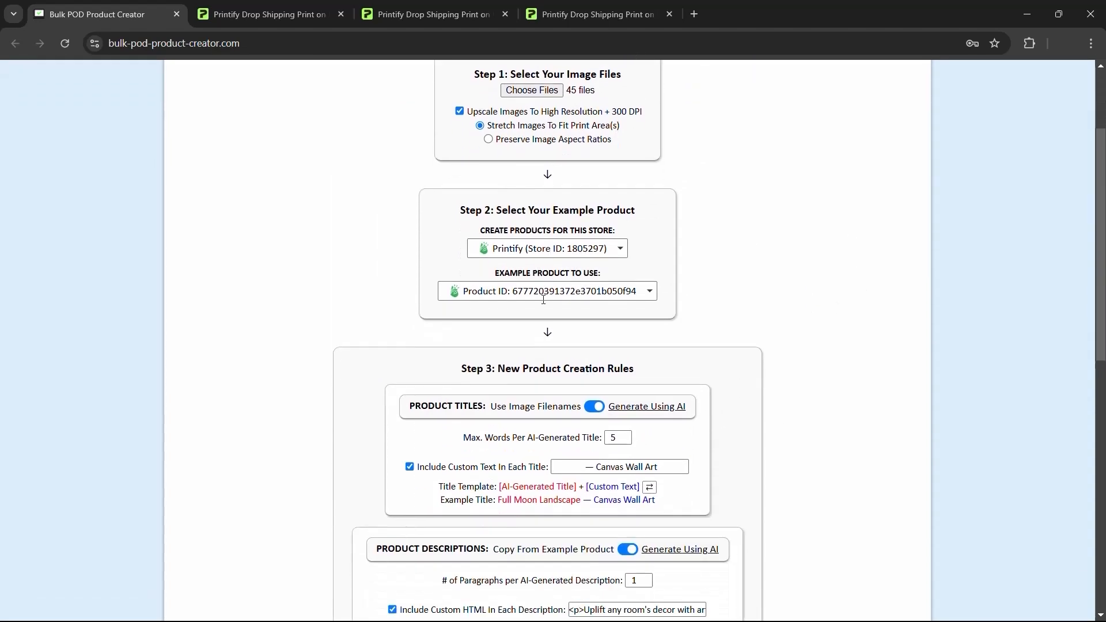
{"action": "scroll", "coordinate": [718, 321], "scroll_direction": "down", "scroll_amount": 3}
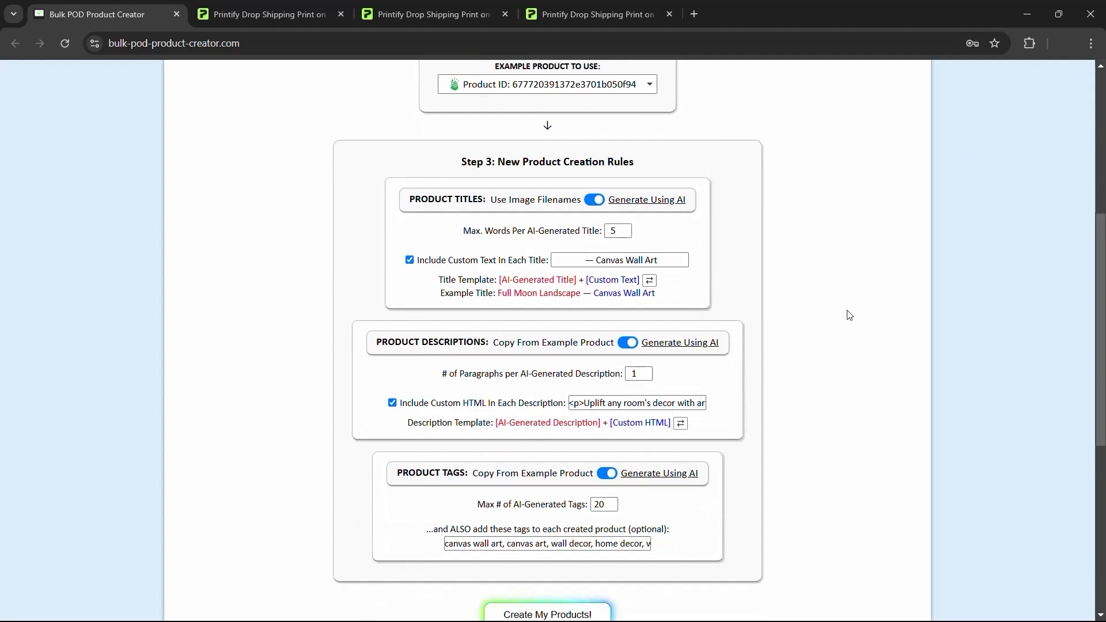
{"action": "scroll", "coordinate": [847, 259], "scroll_direction": "down", "scroll_amount": 4}
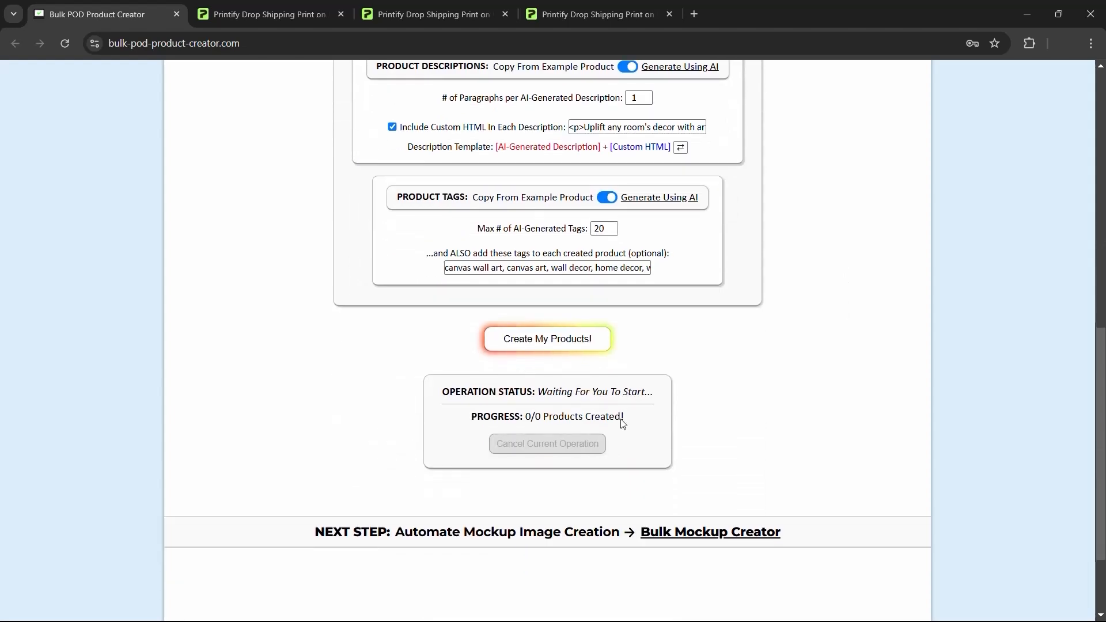
{"action": "left_click", "coordinate": [594, 355]}
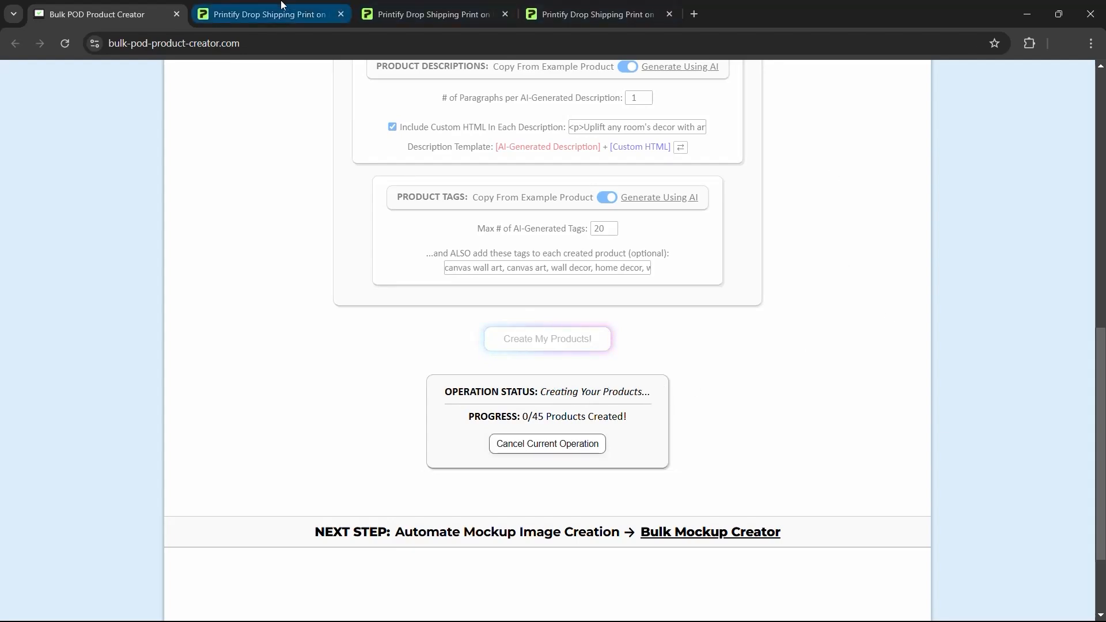
- Look over the Canvas Art - TEMPLATE PRODUCT 1 details page in Printify
{"action": "scroll", "coordinate": [582, 137], "scroll_direction": "up", "scroll_amount": 10}
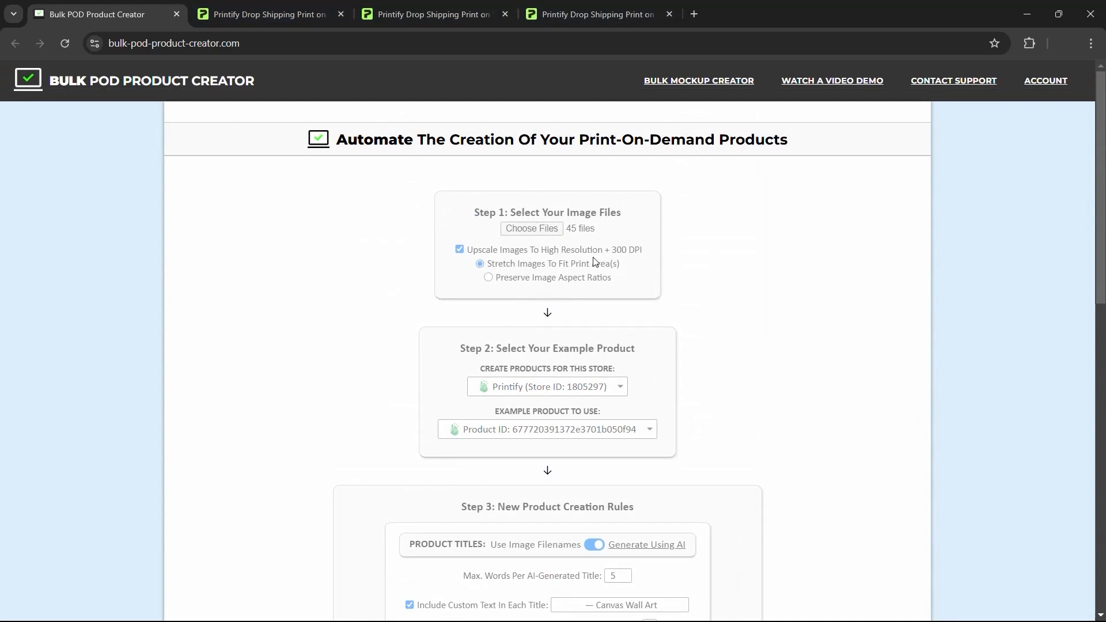
{"action": "left_click", "coordinate": [323, 13]}
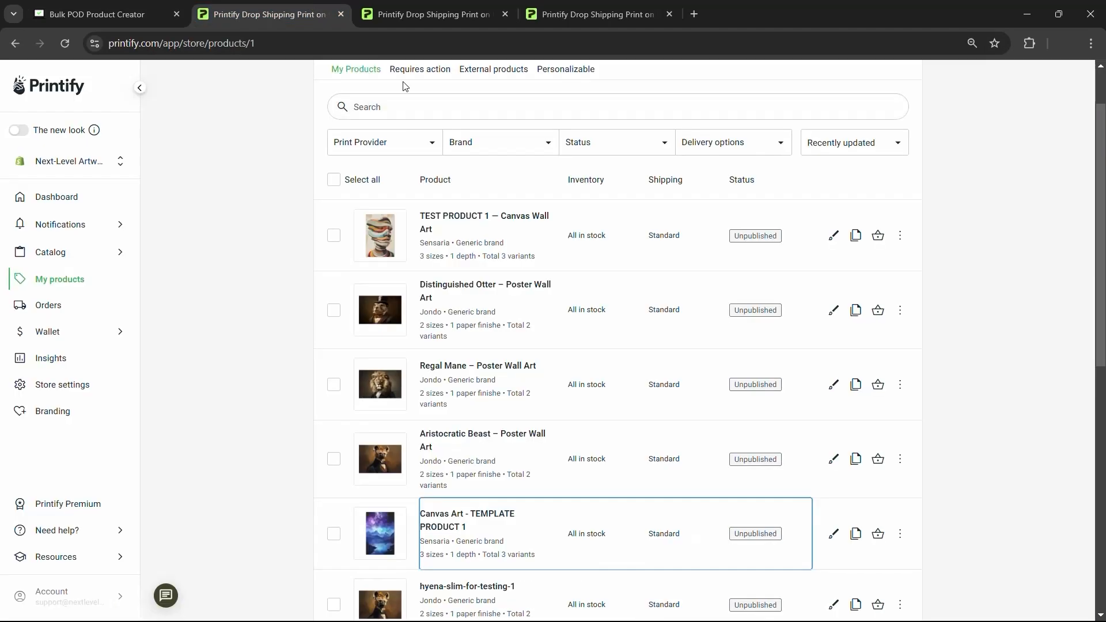
{"action": "left_click", "coordinate": [459, 11]}
{"action": "scroll", "coordinate": [662, 247], "scroll_direction": "down", "scroll_amount": 6}
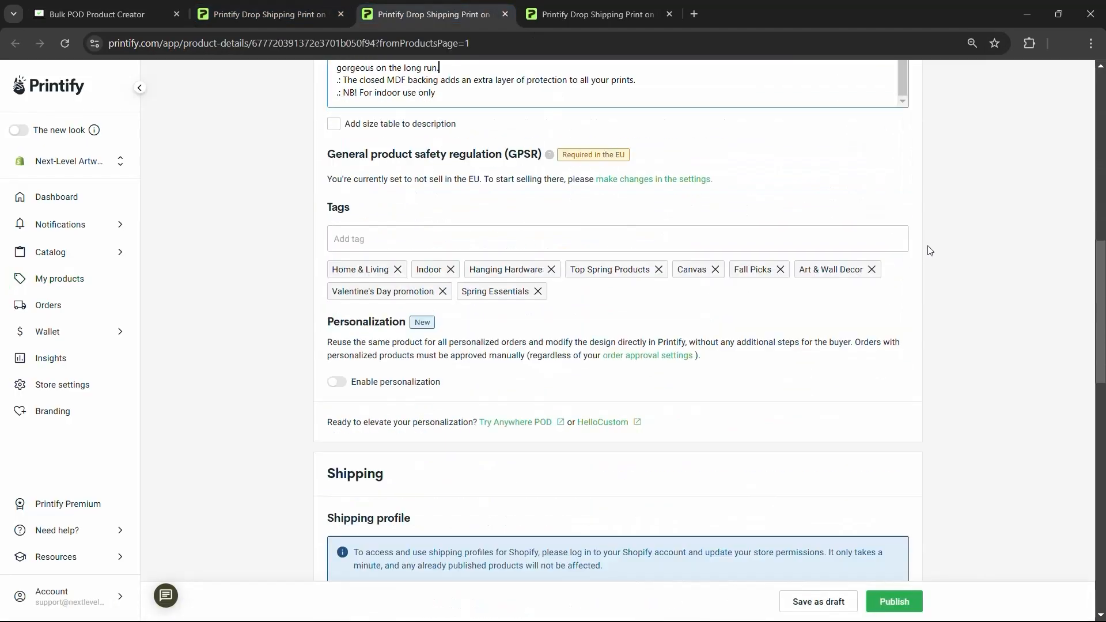
{"action": "scroll", "coordinate": [934, 247], "scroll_direction": "up", "scroll_amount": 10}
{"action": "scroll", "coordinate": [650, 333], "scroll_direction": "up", "scroll_amount": 3}
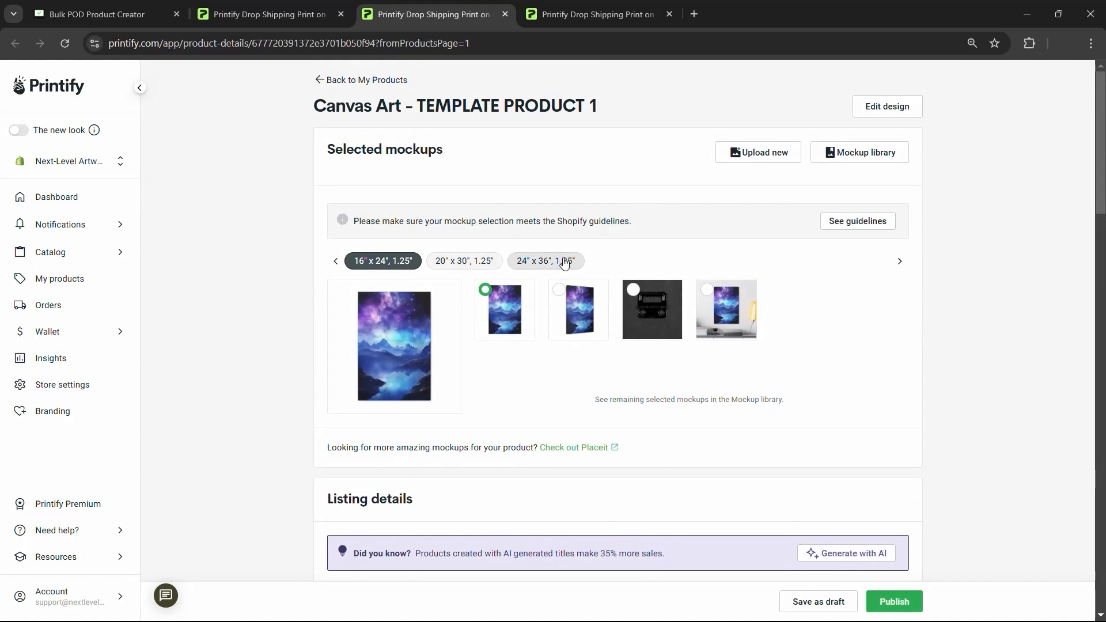
- Compare the Bulk POD creator with the Canvas Art template page, then check creation progress
{"action": "left_click", "coordinate": [162, 14]}
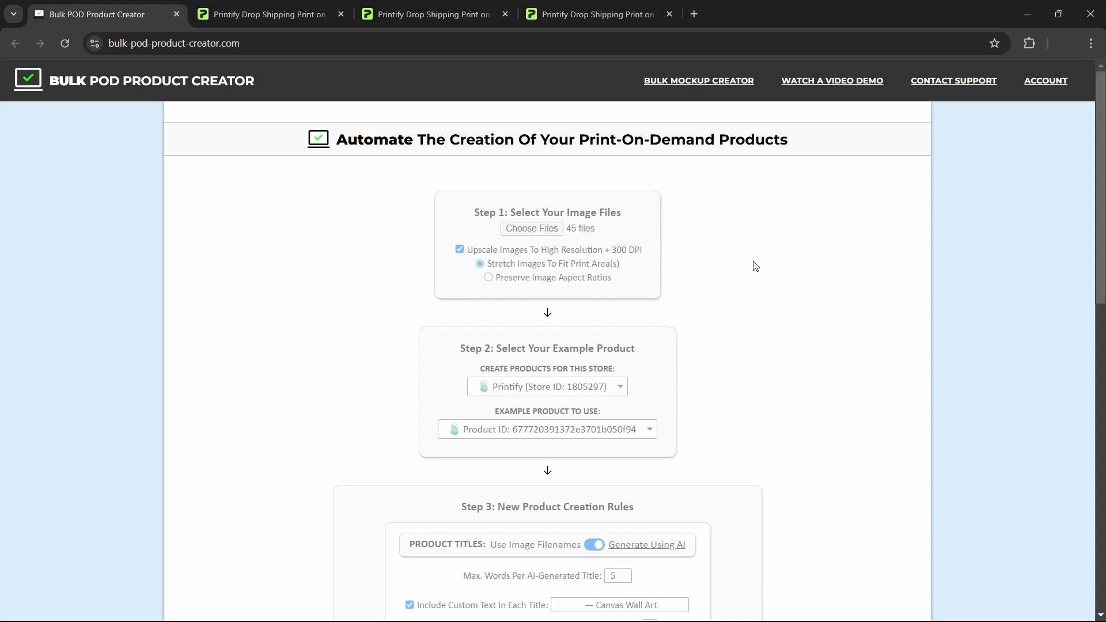
{"action": "left_click", "coordinate": [284, 6]}
{"action": "left_click", "coordinate": [429, 13]}
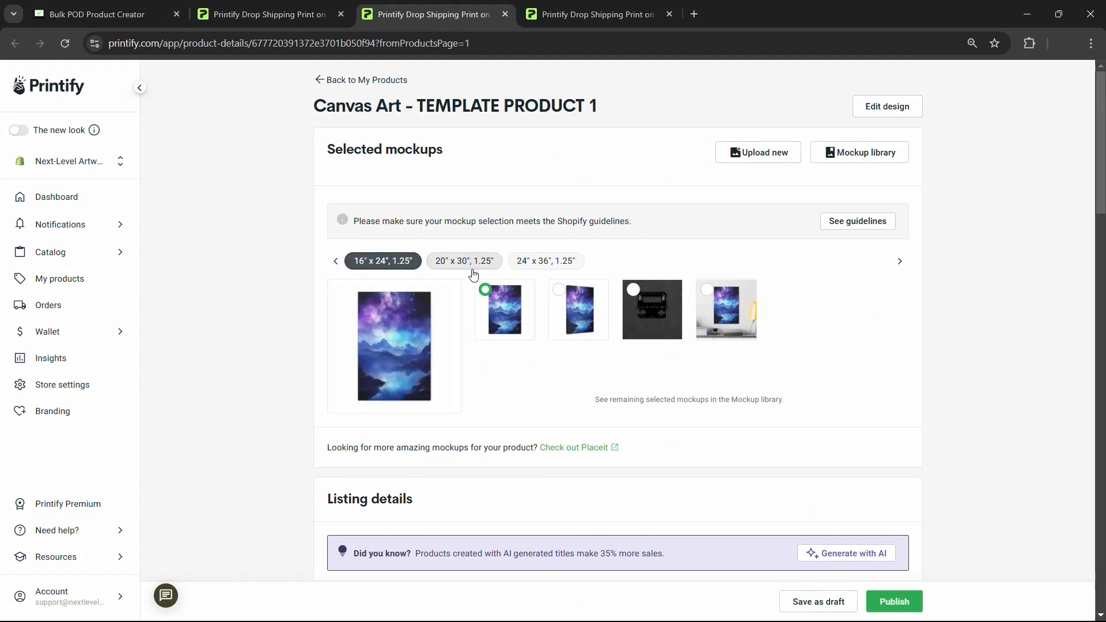
{"action": "left_click", "coordinate": [82, 7]}
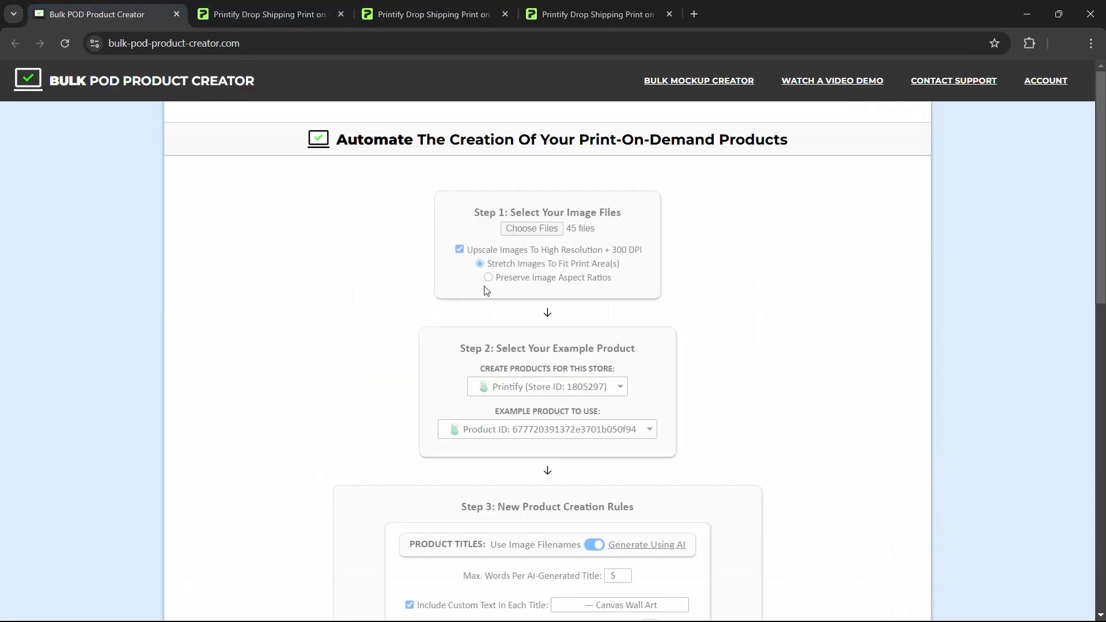
{"action": "left_click", "coordinate": [430, 14]}
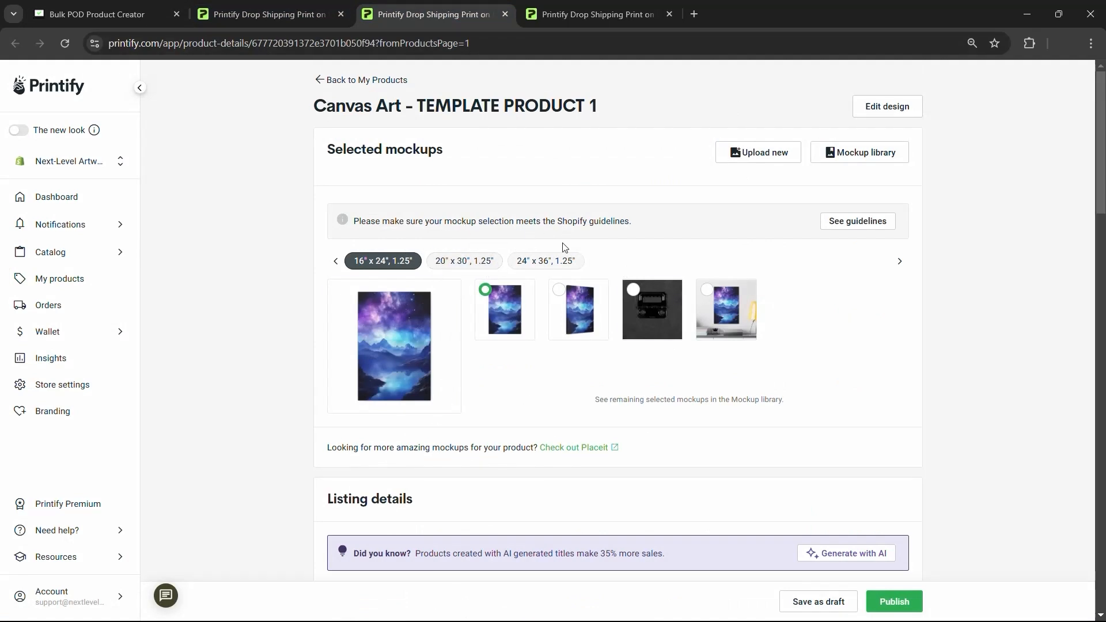
{"action": "left_click", "coordinate": [147, 5]}
{"action": "scroll", "coordinate": [730, 299], "scroll_direction": "down", "scroll_amount": 1}
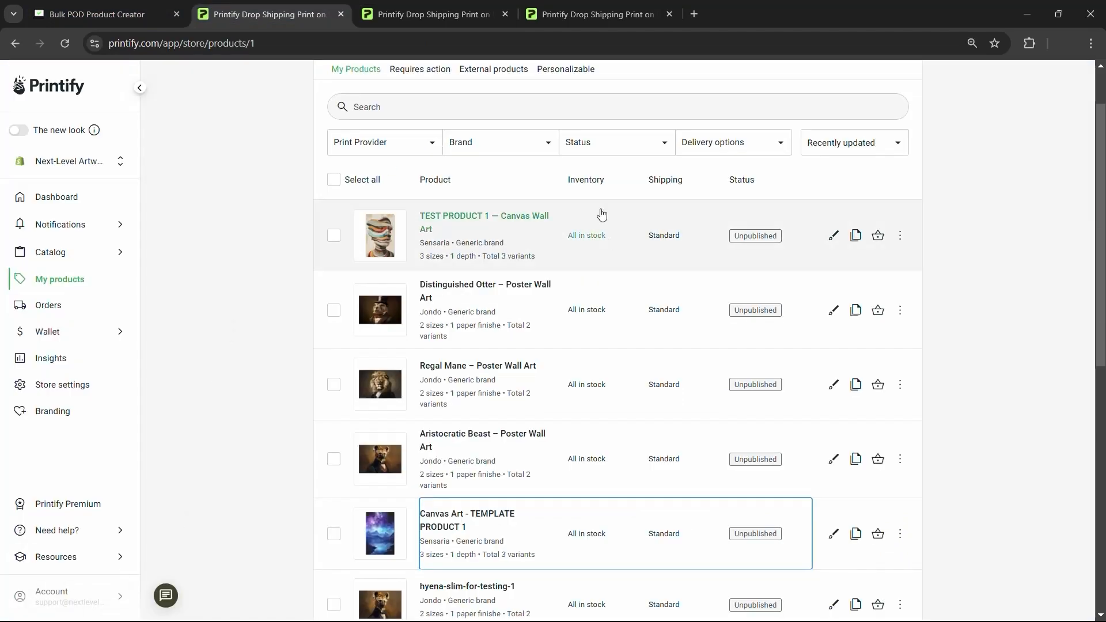
{"action": "left_click", "coordinate": [79, 5]}
- Check that Operation Status reads 2/45 created, then reload Printify's My Products list
{"action": "scroll", "coordinate": [574, 347], "scroll_direction": "down", "scroll_amount": 3}
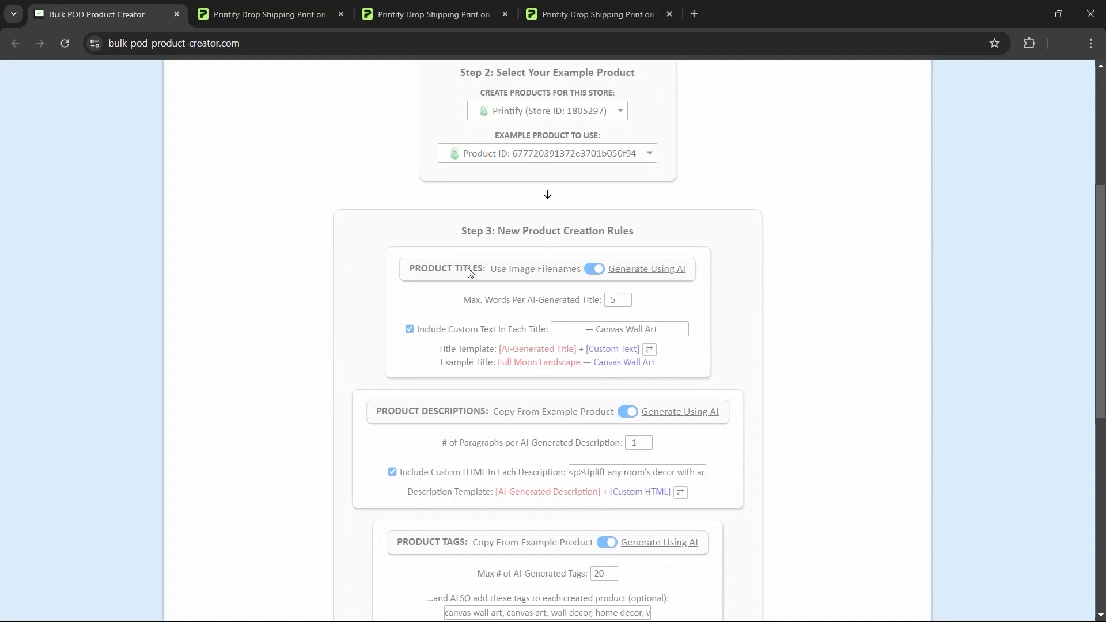
{"action": "scroll", "coordinate": [608, 444], "scroll_direction": "down", "scroll_amount": 1}
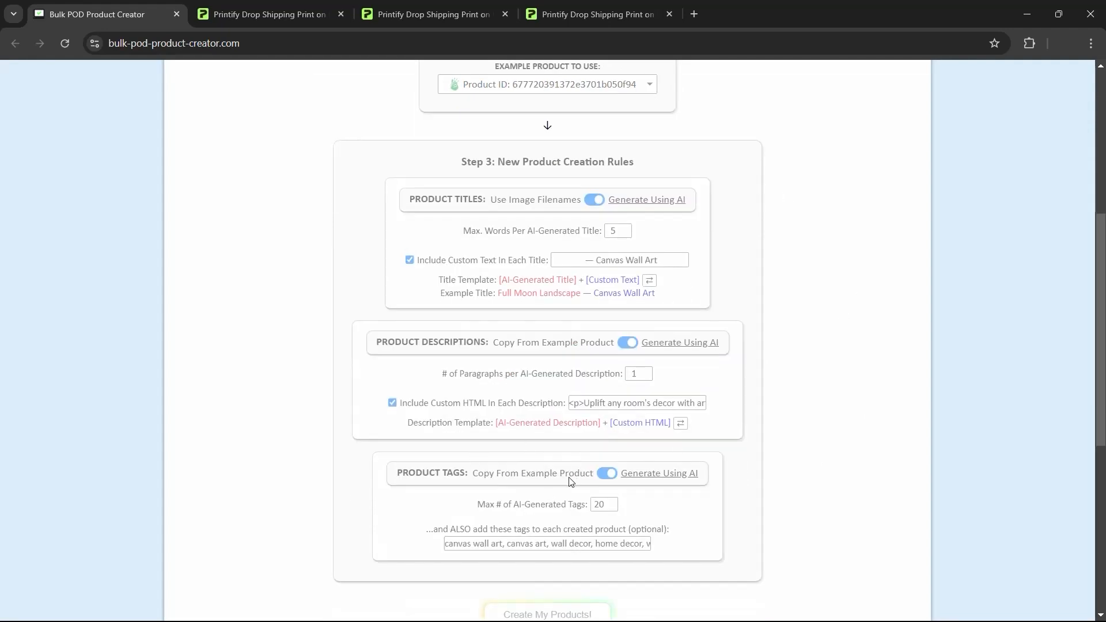
{"action": "scroll", "coordinate": [616, 462], "scroll_direction": "down", "scroll_amount": 4}
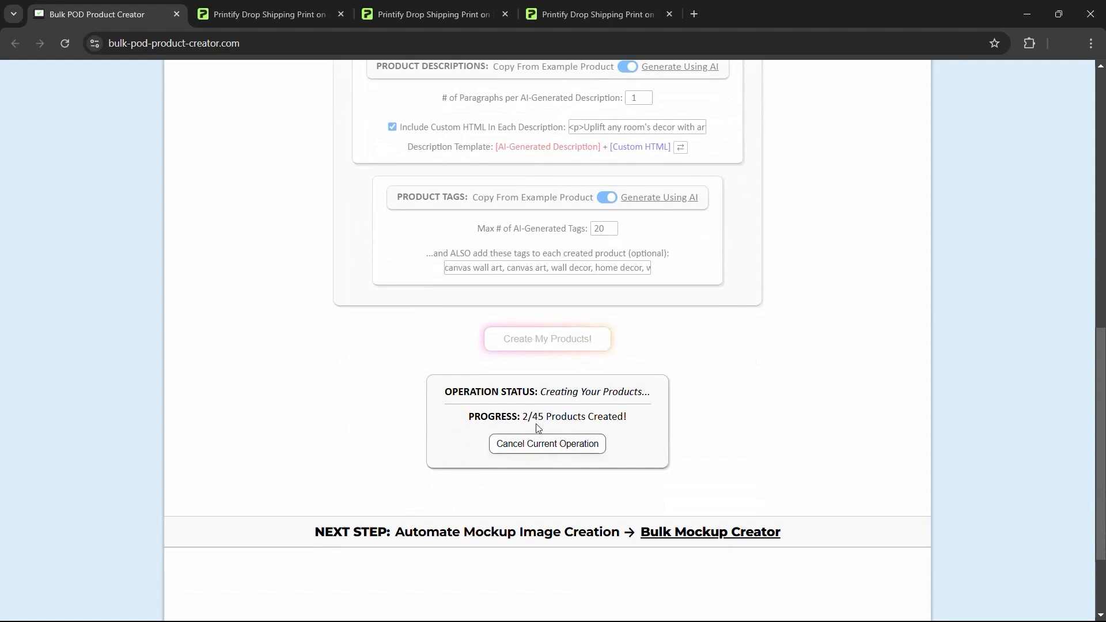
{"action": "left_click", "coordinate": [262, 14]}
{"action": "left_click", "coordinate": [68, 44]}
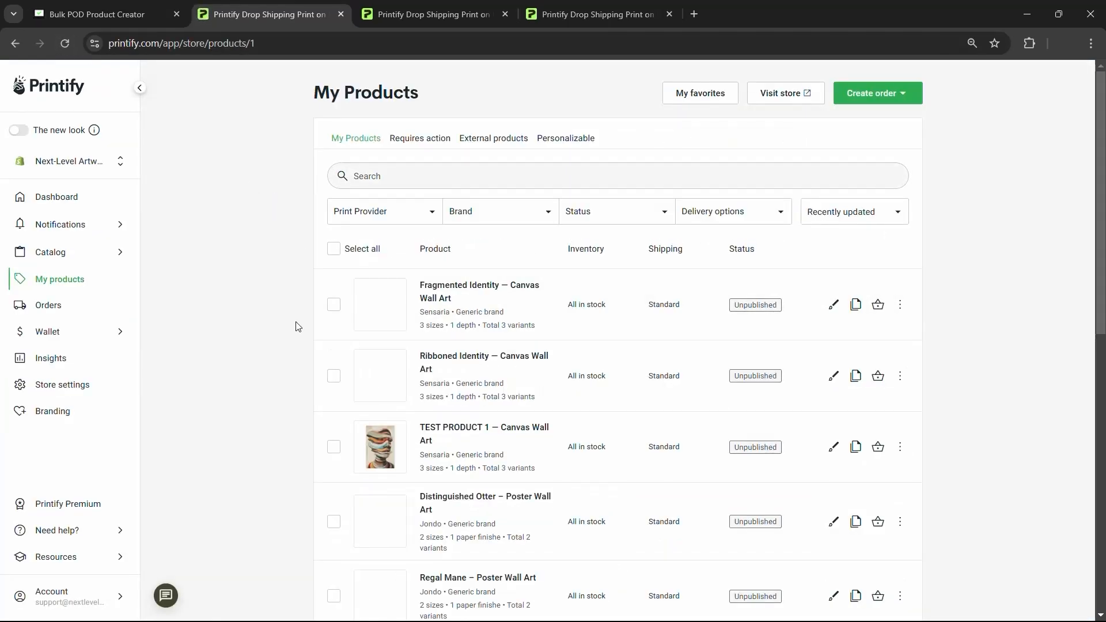
- Open the Ribboned Identity and Fragmented Identity products in their own tabs
{"action": "left_click", "coordinate": [483, 367], "text": "ctrl"}
{"action": "left_click", "coordinate": [464, 293], "text": "ctrl"}
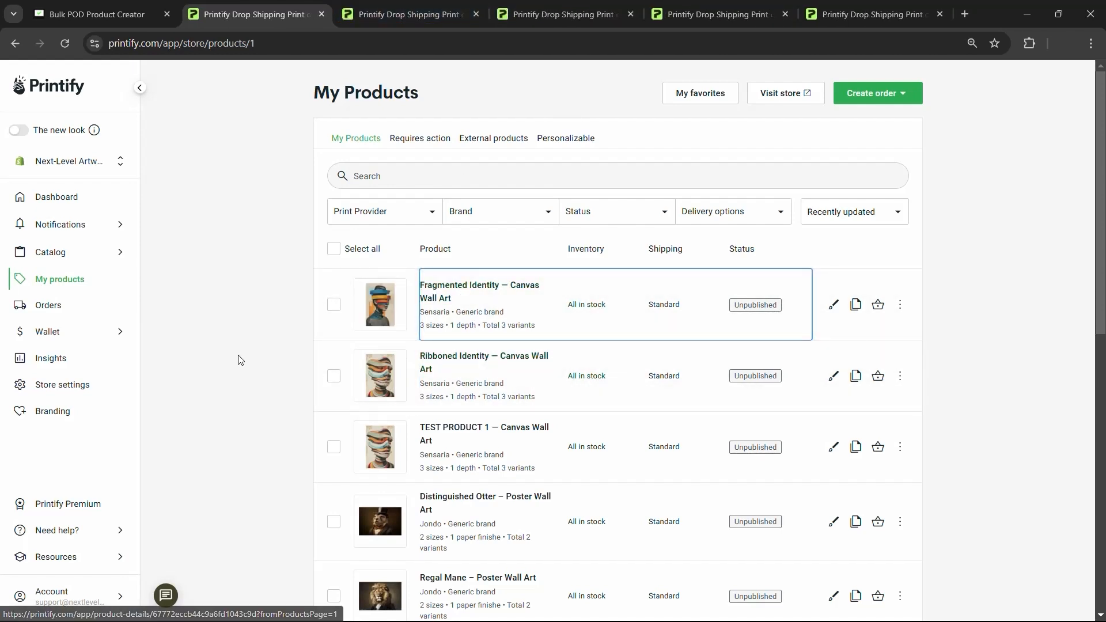
{"action": "left_click", "coordinate": [488, 17]}
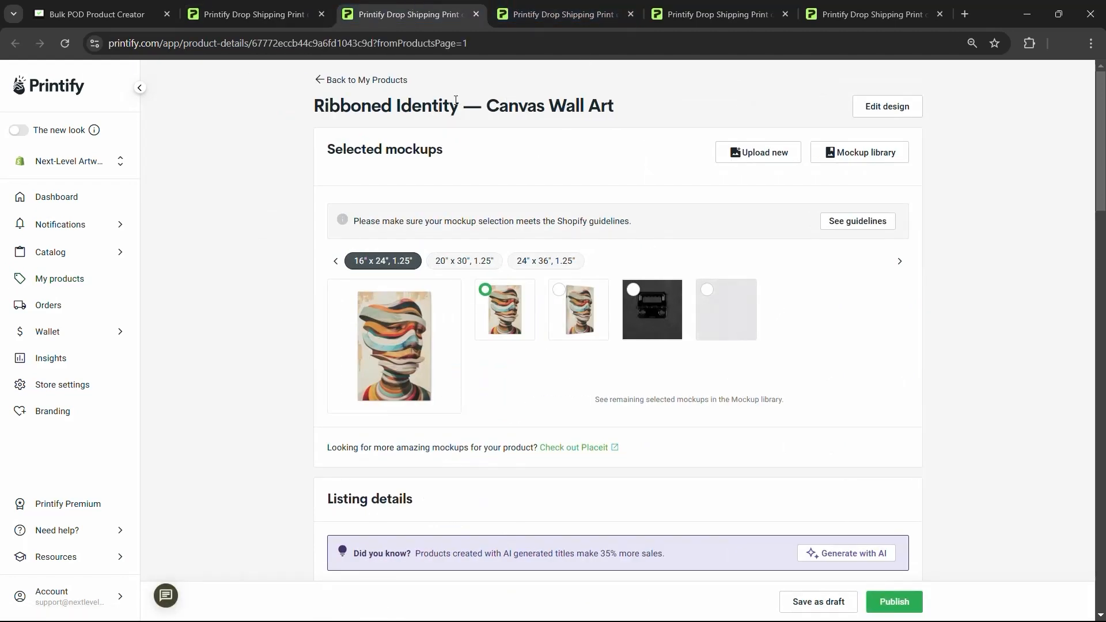
- Inspect the title's AI-generated 'Ribboned Identity' words and its '— Canvas Wall Art' suffix
{"action": "left_click_drag", "start_coordinate": [458, 105], "coordinate": [314, 105]}
{"action": "left_click", "coordinate": [514, 99]}
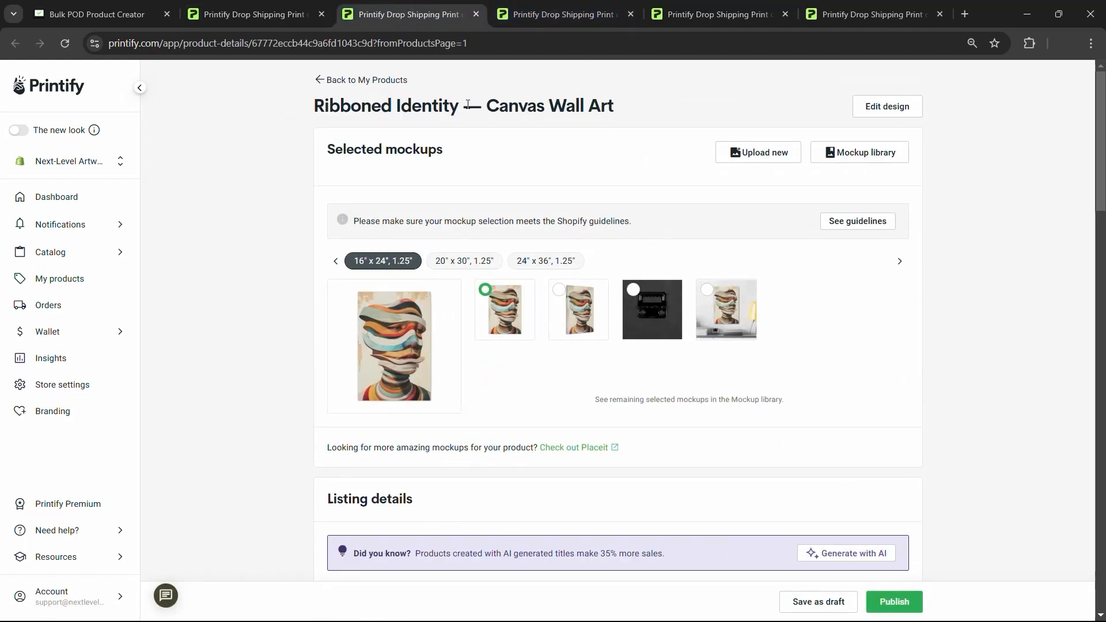
{"action": "left_click_drag", "start_coordinate": [462, 107], "coordinate": [642, 106]}
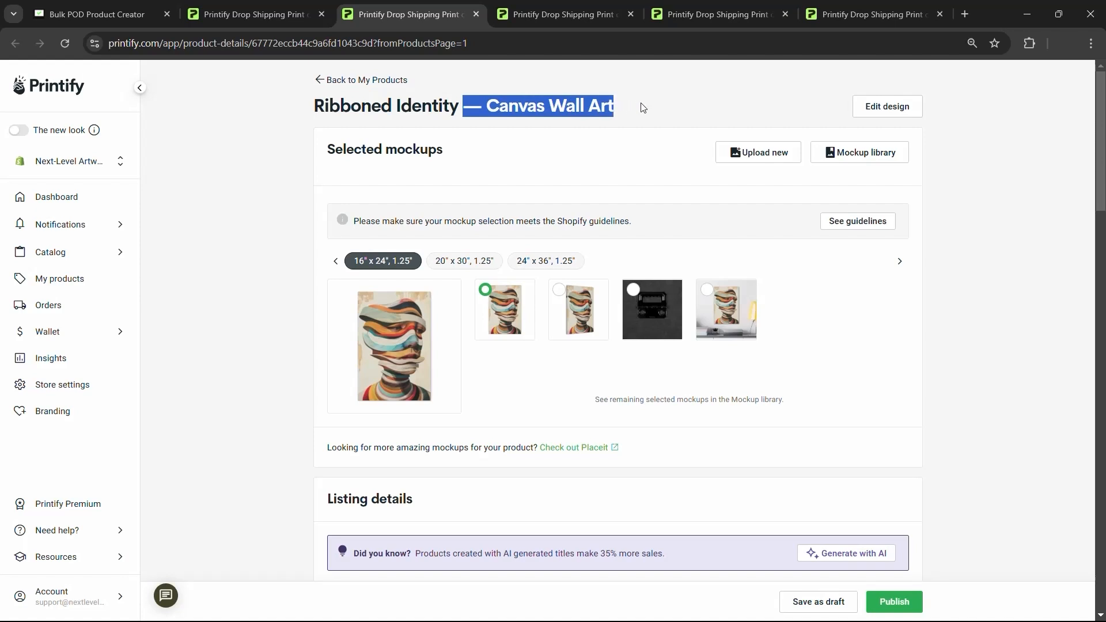
{"action": "left_click", "coordinate": [632, 112]}
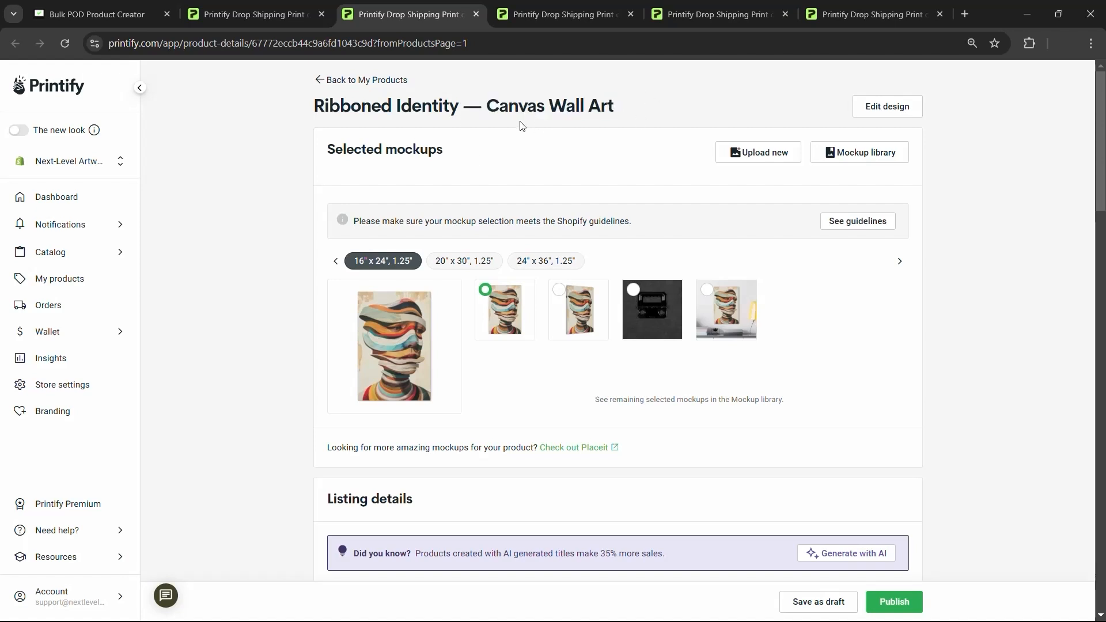
{"action": "left_click_drag", "start_coordinate": [463, 109], "coordinate": [314, 107]}
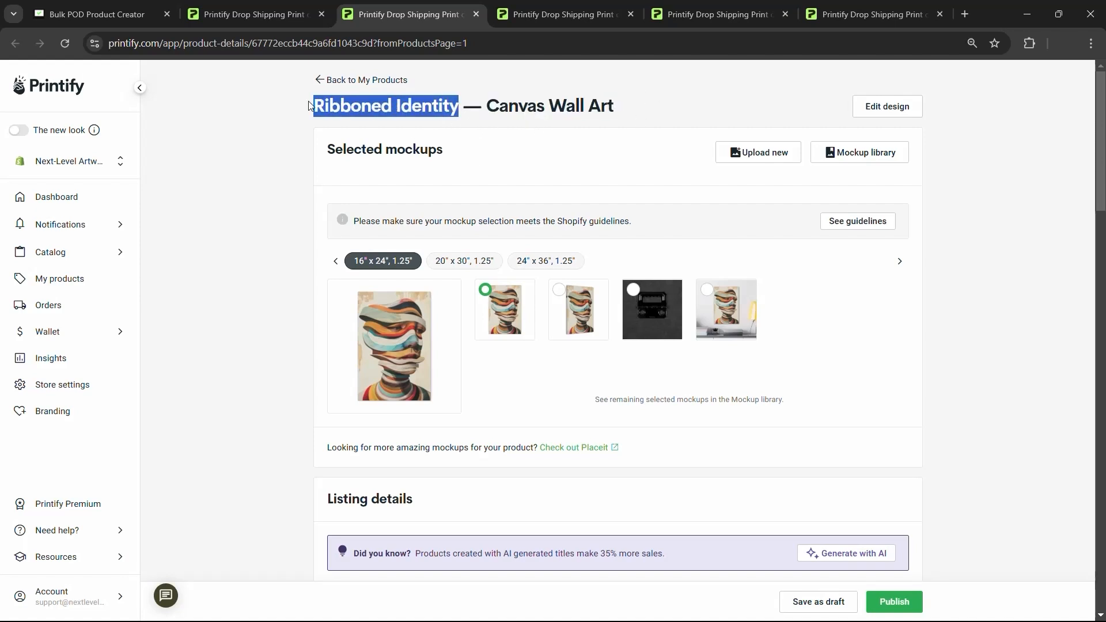
{"action": "left_click_drag", "start_coordinate": [657, 109], "coordinate": [463, 108]}
{"action": "left_click", "coordinate": [641, 109]}
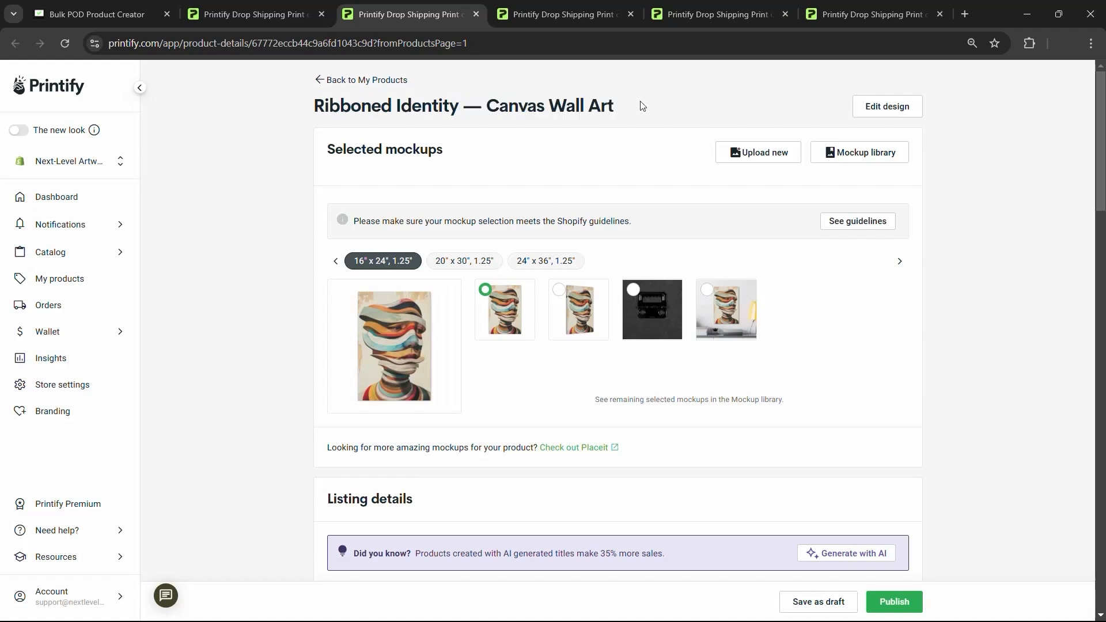
- Preview the 20" x 30" and 24" x 36" mockups, then open the design editor
{"action": "scroll", "coordinate": [634, 104], "scroll_direction": "down", "scroll_amount": 1}
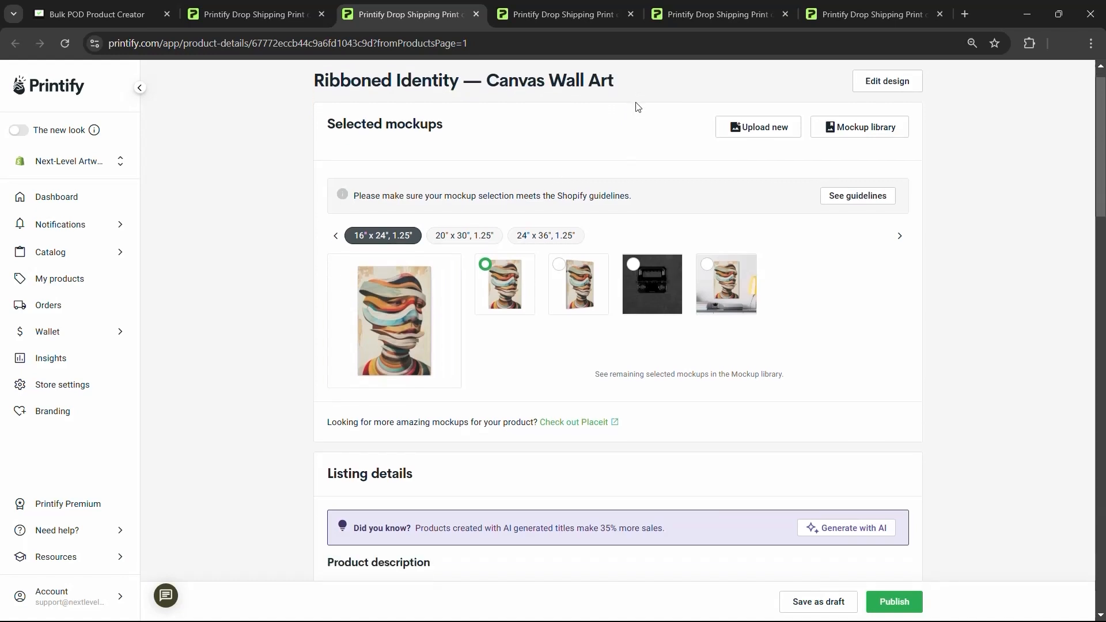
{"action": "left_click", "coordinate": [474, 192]}
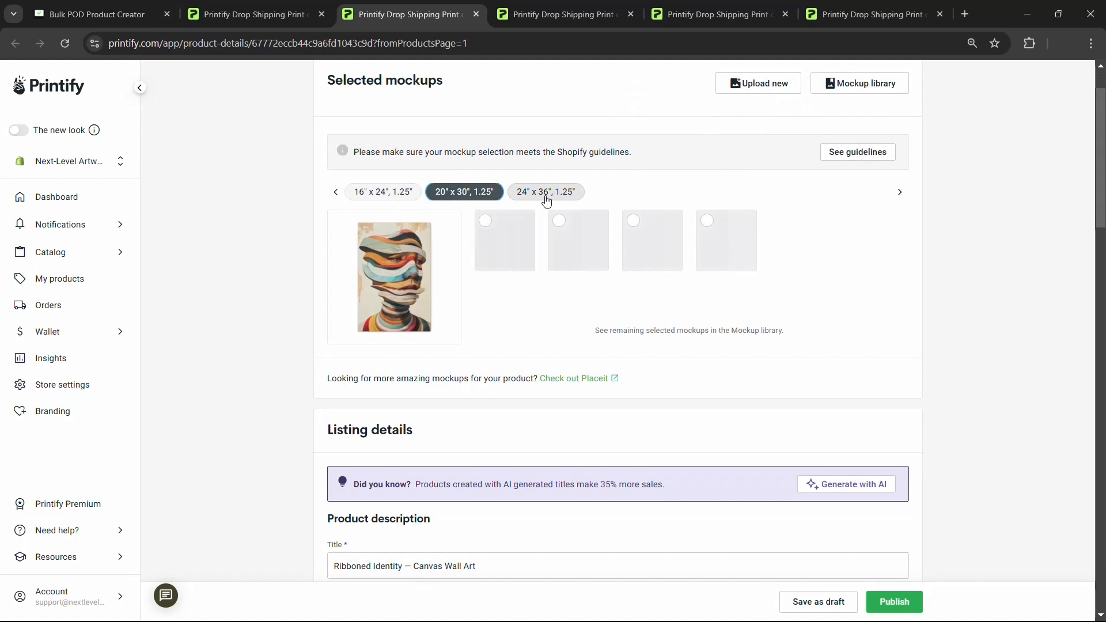
{"action": "left_click", "coordinate": [545, 194]}
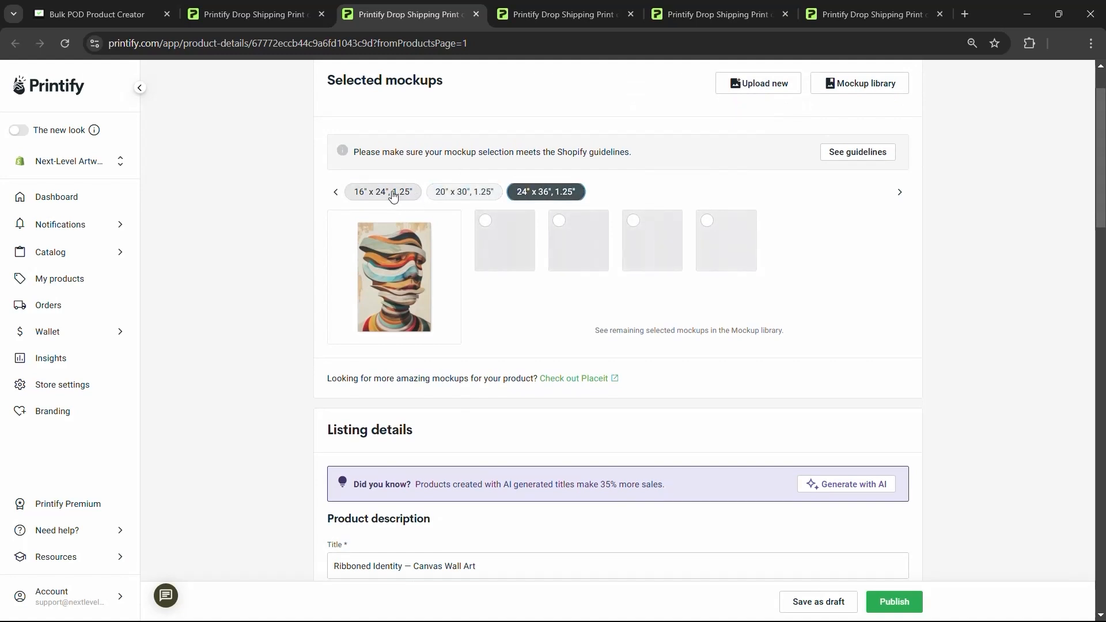
{"action": "scroll", "coordinate": [818, 179], "scroll_direction": "up", "scroll_amount": 1}
{"action": "left_click", "coordinate": [885, 109]}
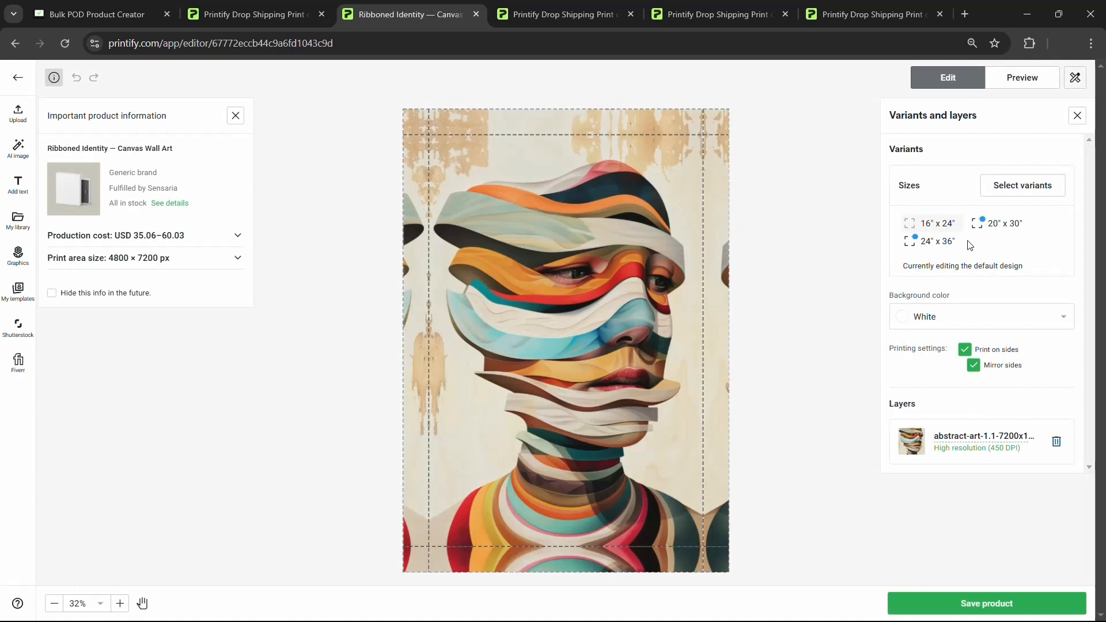
- Select the 24" x 36" variant and its artwork layer, then return to the product details page
{"action": "left_click", "coordinate": [940, 242]}
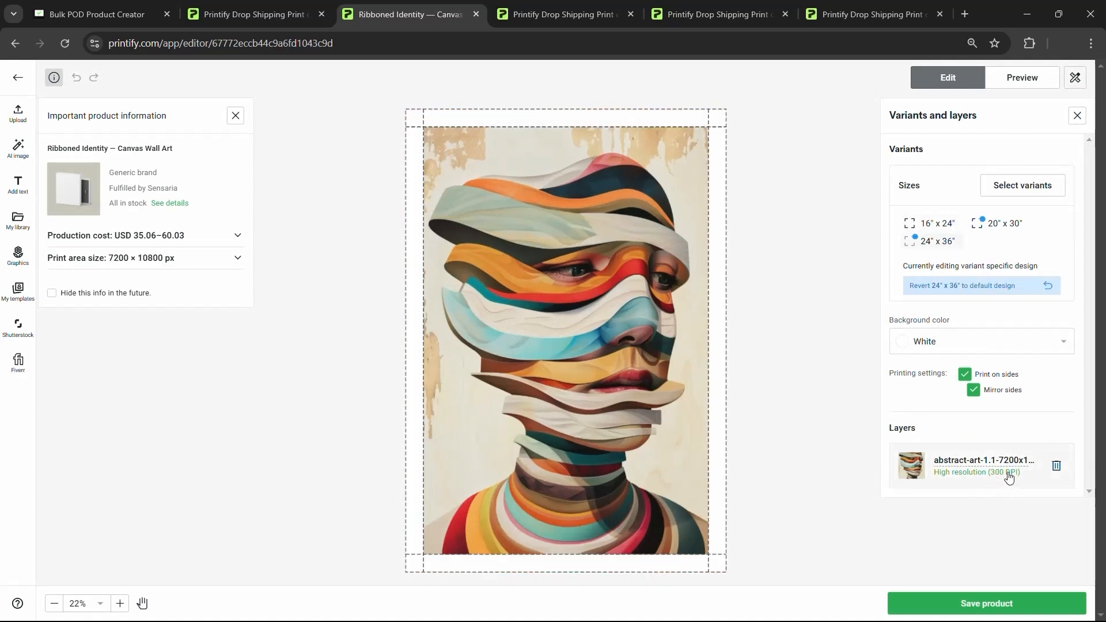
{"action": "left_click", "coordinate": [592, 239]}
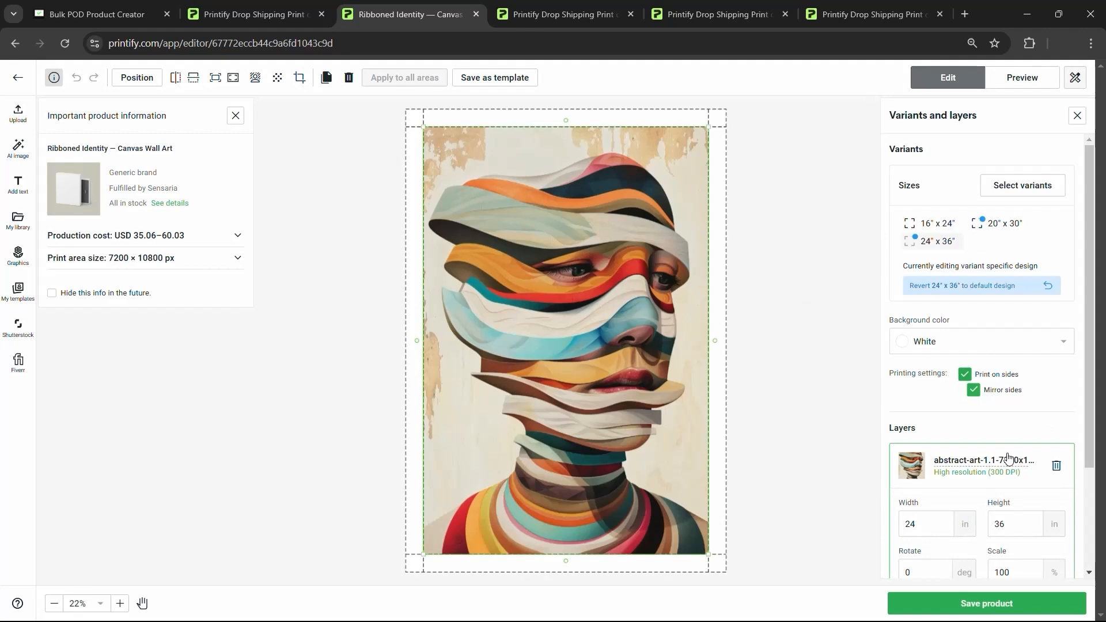
{"action": "left_click", "coordinate": [18, 77]}
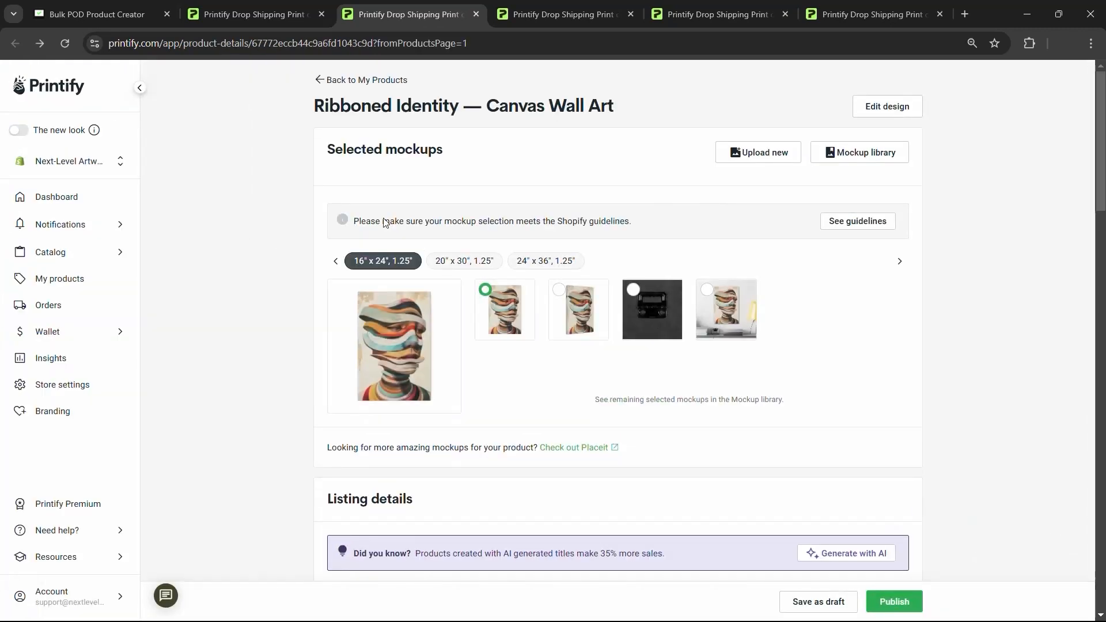
- Scroll down to Listing details and look over the Ribboned Identity description
{"action": "scroll", "coordinate": [513, 255], "scroll_direction": "down", "scroll_amount": 6}
{"action": "scroll", "coordinate": [513, 255], "scroll_direction": "down", "scroll_amount": 1}
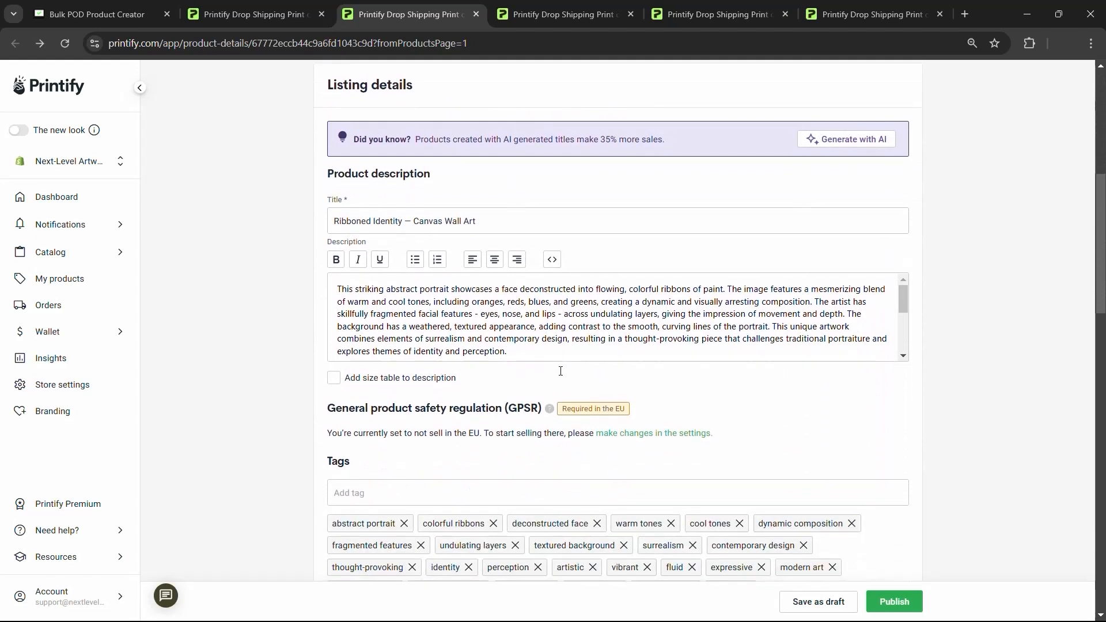
{"action": "scroll", "coordinate": [522, 331], "scroll_direction": "down", "scroll_amount": 4}
{"action": "scroll", "coordinate": [522, 332], "scroll_direction": "up", "scroll_amount": 6}
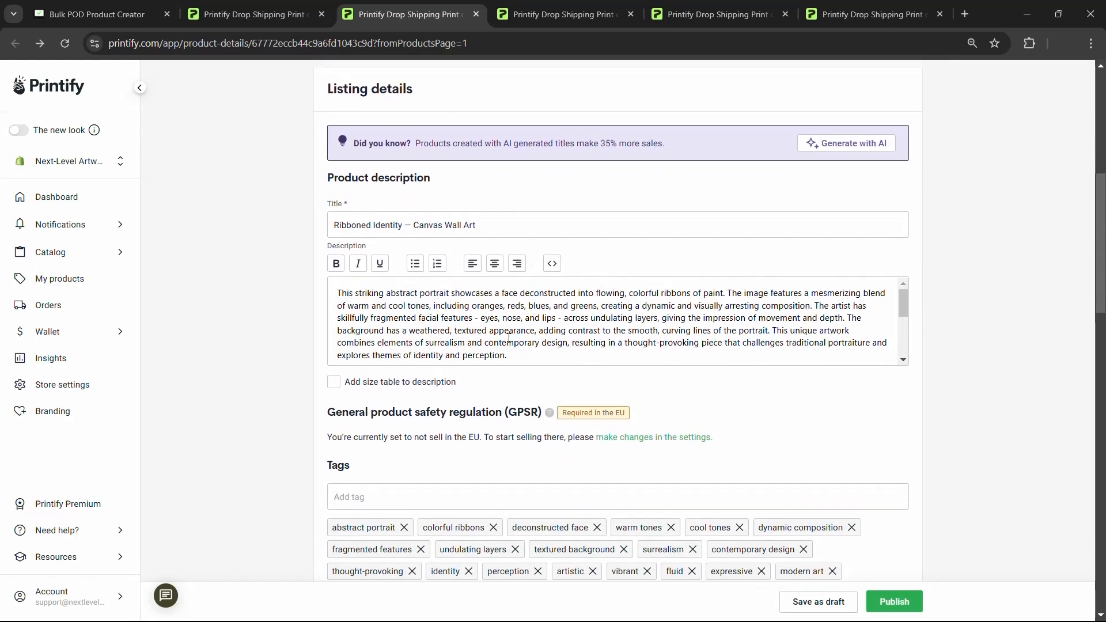
{"action": "scroll", "coordinate": [599, 265], "scroll_direction": "down", "scroll_amount": 2}
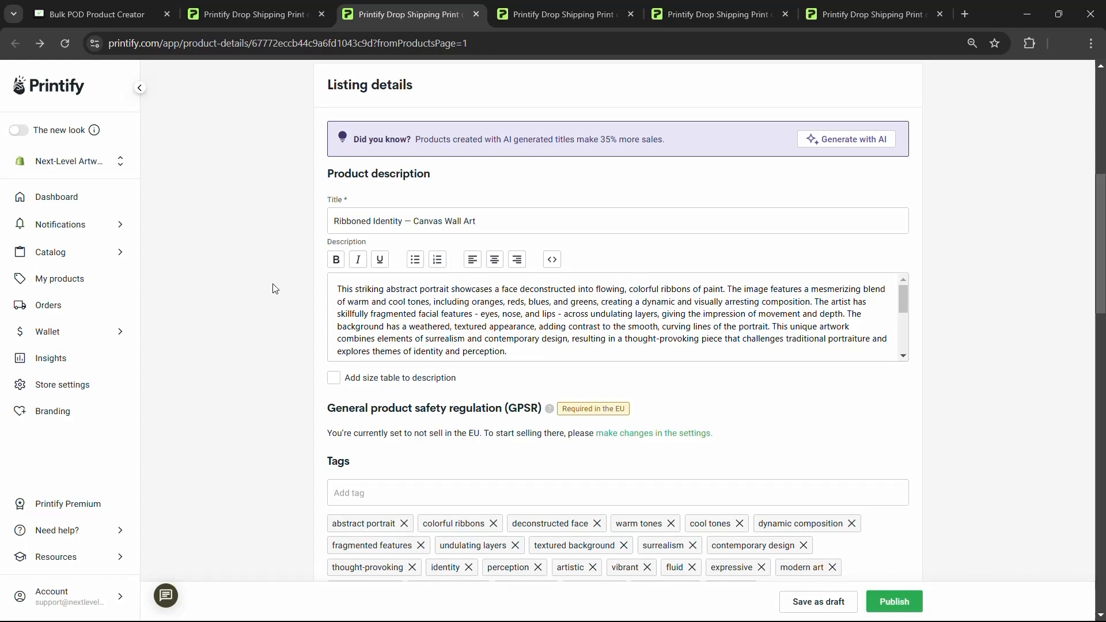
{"action": "scroll", "coordinate": [217, 277], "scroll_direction": "up", "scroll_amount": 4}
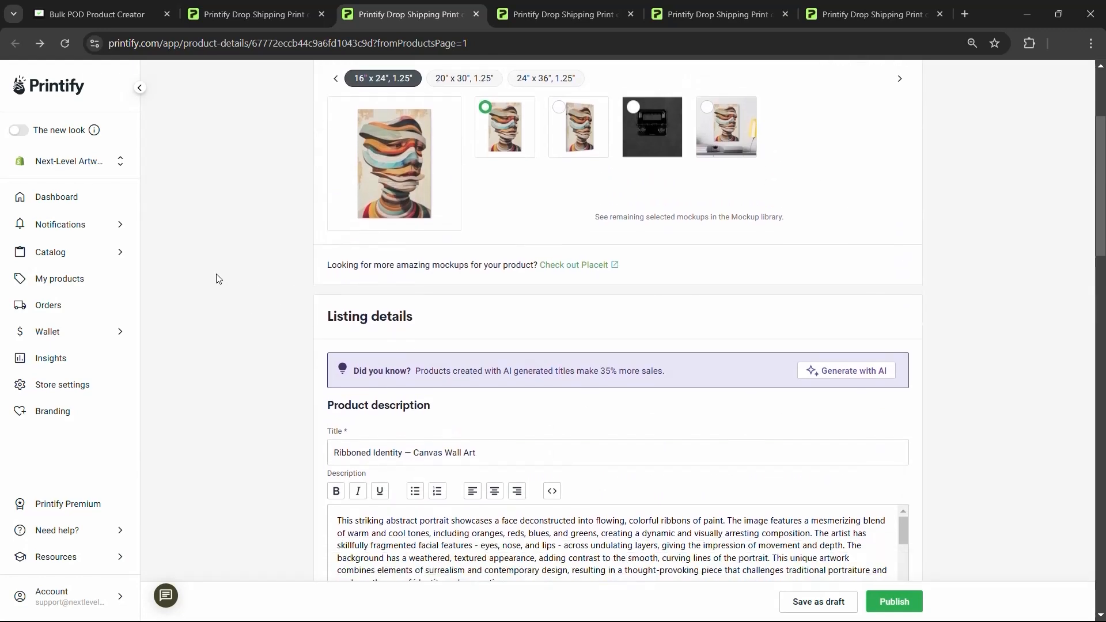
{"action": "scroll", "coordinate": [446, 356], "scroll_direction": "down", "scroll_amount": 2}
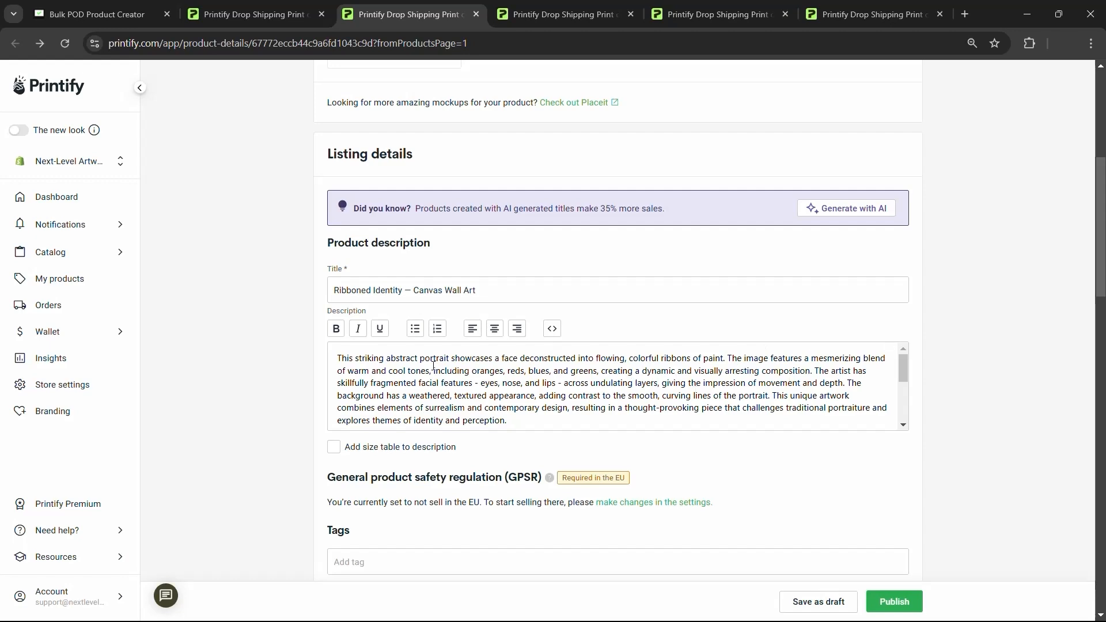
{"action": "scroll", "coordinate": [433, 367], "scroll_direction": "up", "scroll_amount": 5}
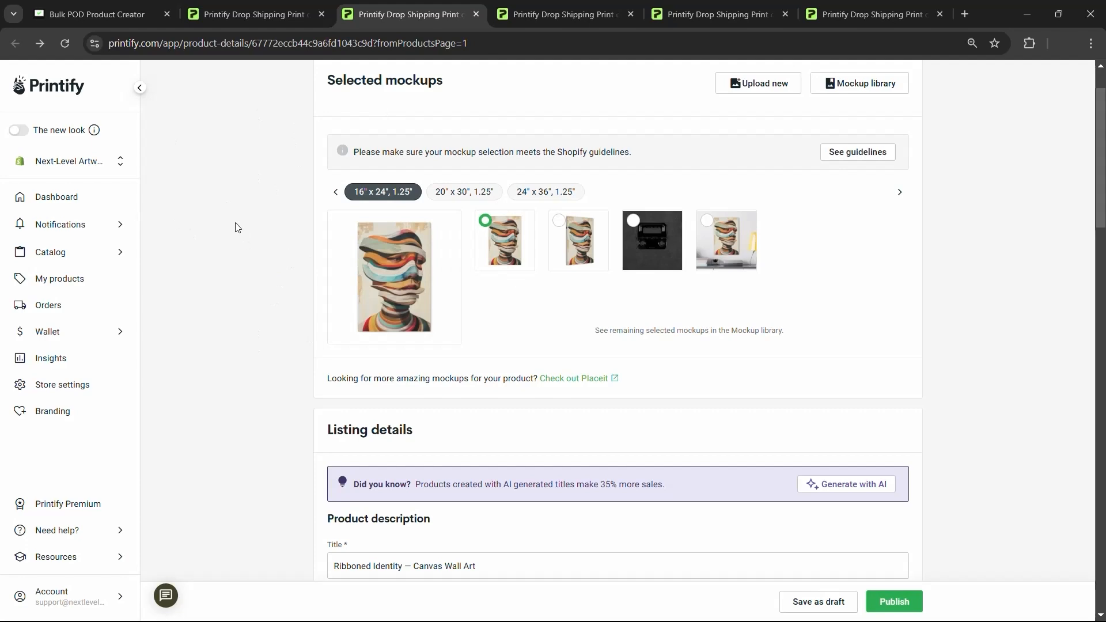
{"action": "scroll", "coordinate": [231, 231], "scroll_direction": "down", "scroll_amount": 2}
{"action": "scroll", "coordinate": [225, 250], "scroll_direction": "up", "scroll_amount": 4}
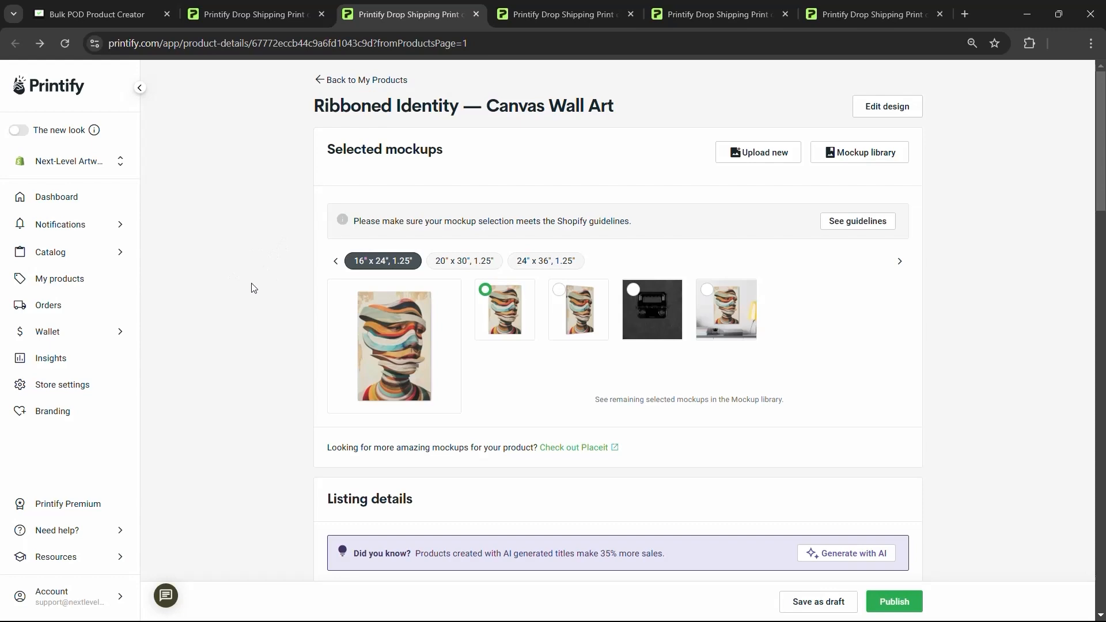
{"action": "scroll", "coordinate": [366, 356], "scroll_direction": "down", "scroll_amount": 9}
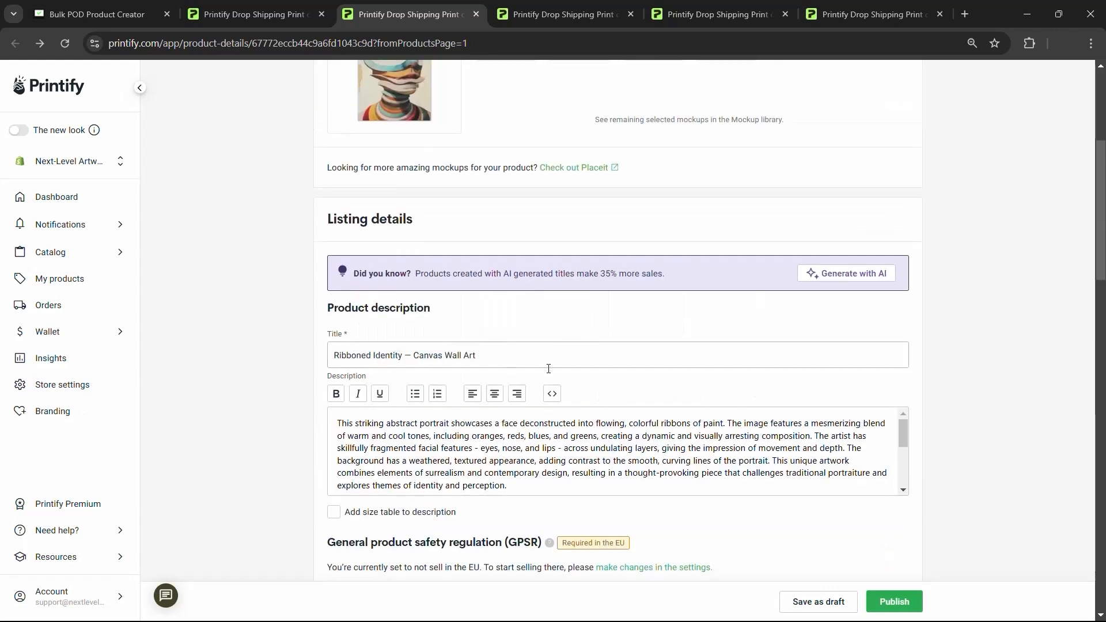
{"action": "scroll", "coordinate": [540, 264], "scroll_direction": "up", "scroll_amount": 1}
{"action": "left_click_drag", "start_coordinate": [525, 284], "coordinate": [176, 155]}
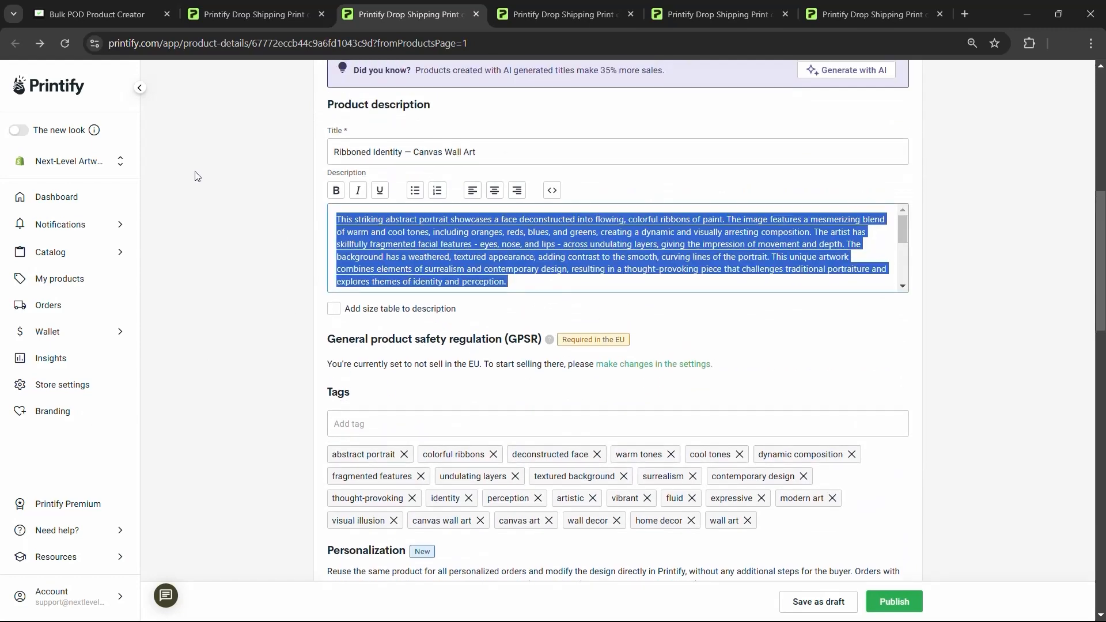
- Type a trial opening line 'artwork piece is a stunning presentation' in Description, then delete it
{"action": "left_click", "coordinate": [195, 172]}
{"action": "key", "text": "Return"}
{"action": "key", "text": "Return"}
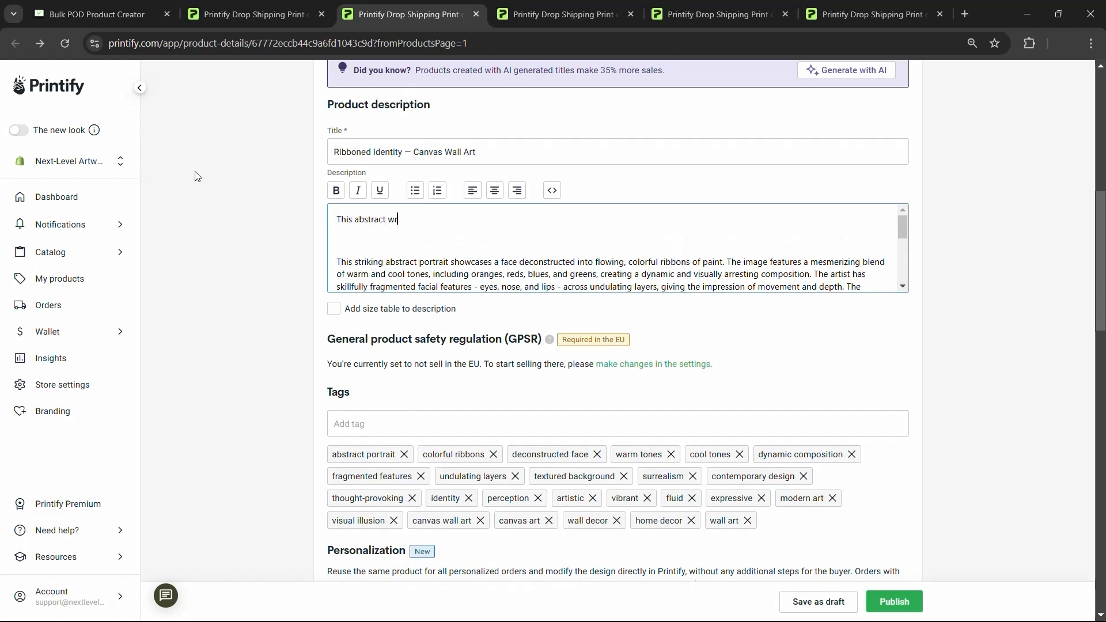
{"action": "key", "text": "BackSpace"}
{"action": "key", "text": "BackSpace"}
{"action": "type", "text": "artwork piece is a stunning presentation"}
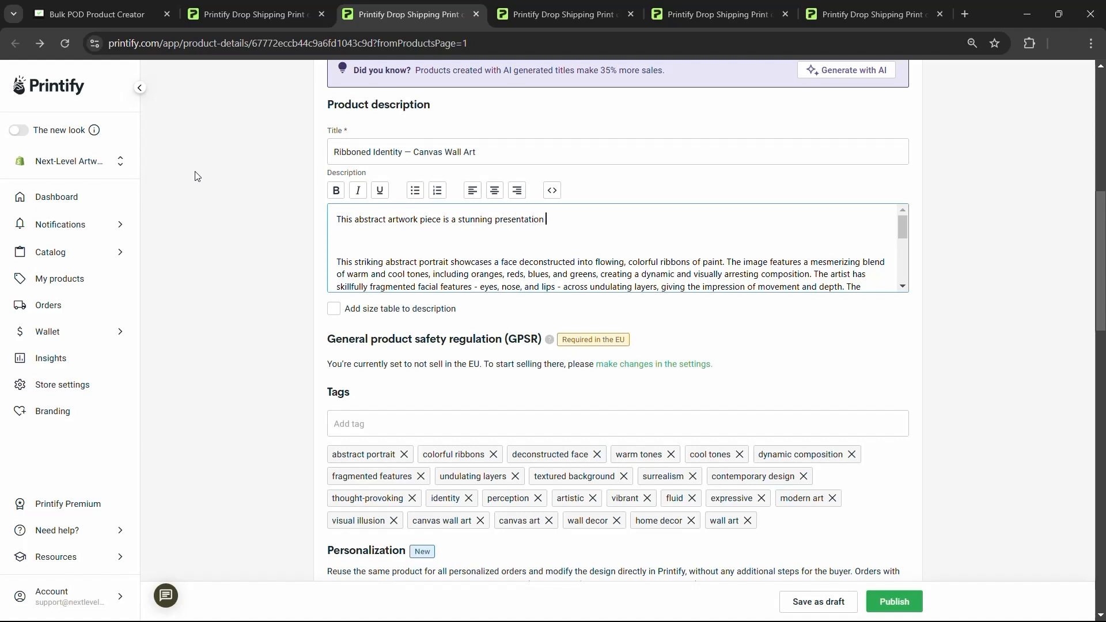
{"action": "key", "text": "shift+Home"}
{"action": "key", "text": "BackSpace"}
{"action": "key", "text": "Delete"}
{"action": "key", "text": "Delete"}
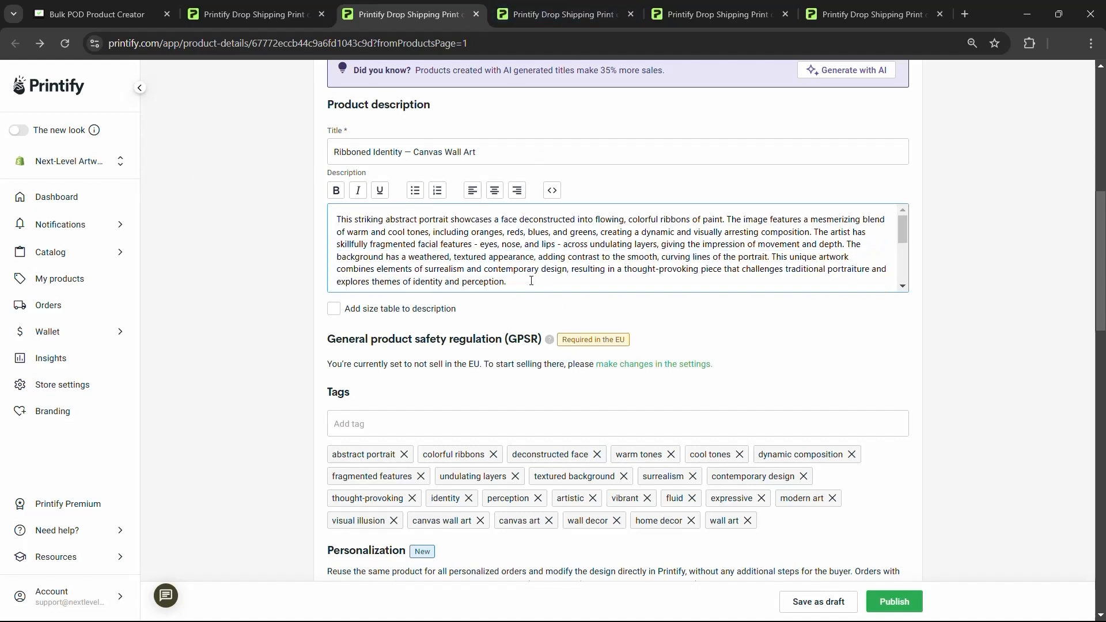
- Highlight and review the description paragraphs, leaving the text unchanged
{"action": "left_click_drag", "start_coordinate": [531, 280], "coordinate": [281, 195]}
{"action": "left_click", "coordinate": [580, 269]}
{"action": "scroll", "coordinate": [576, 322], "scroll_direction": "up", "scroll_amount": 1}
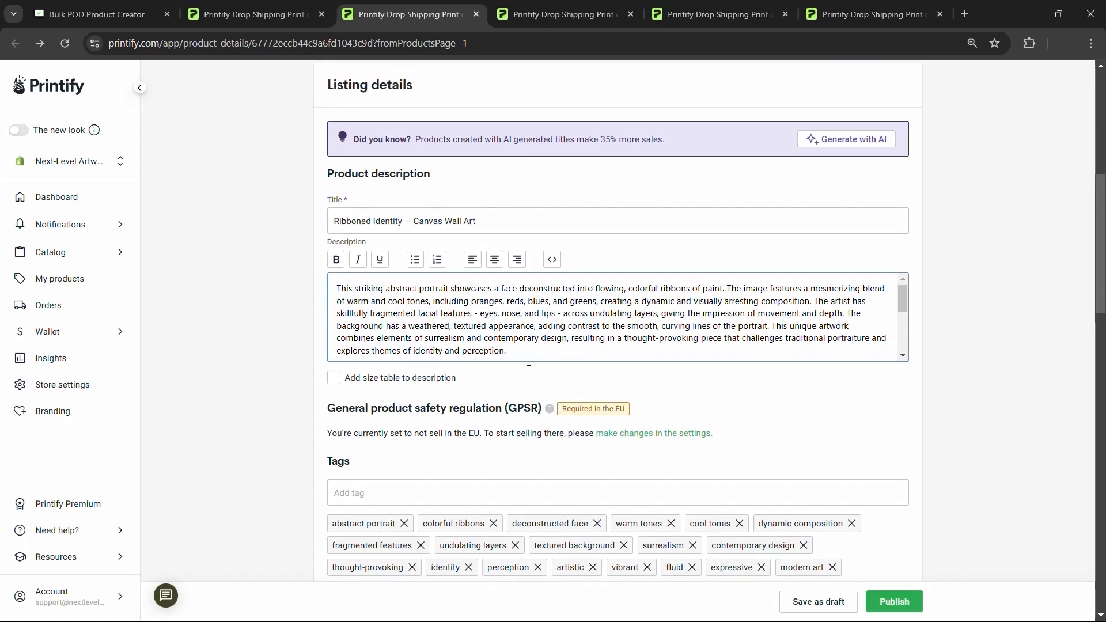
{"action": "scroll", "coordinate": [580, 337], "scroll_direction": "up", "scroll_amount": 5}
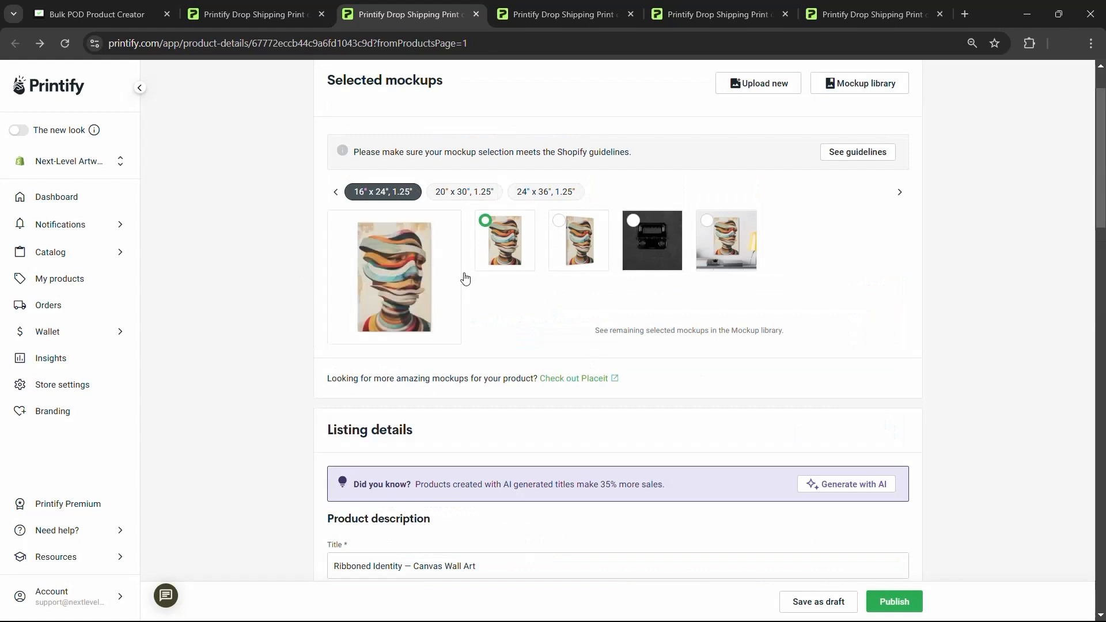
{"action": "scroll", "coordinate": [314, 287], "scroll_direction": "down", "scroll_amount": 5}
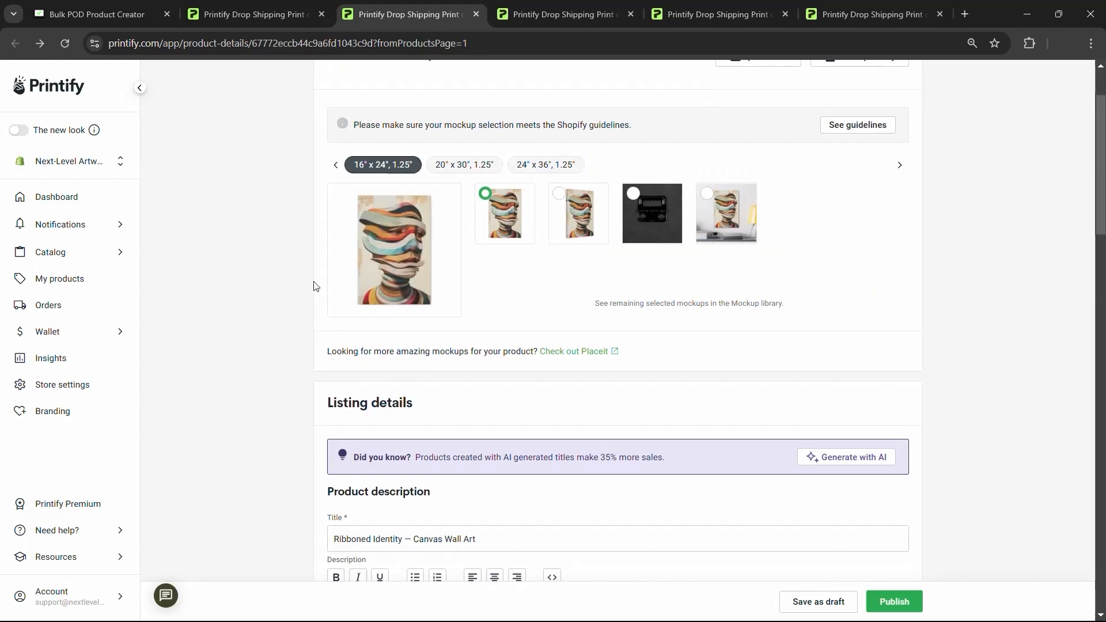
{"action": "scroll", "coordinate": [521, 403], "scroll_direction": "down", "scroll_amount": 1}
{"action": "scroll", "coordinate": [521, 417], "scroll_direction": "up", "scroll_amount": 1}
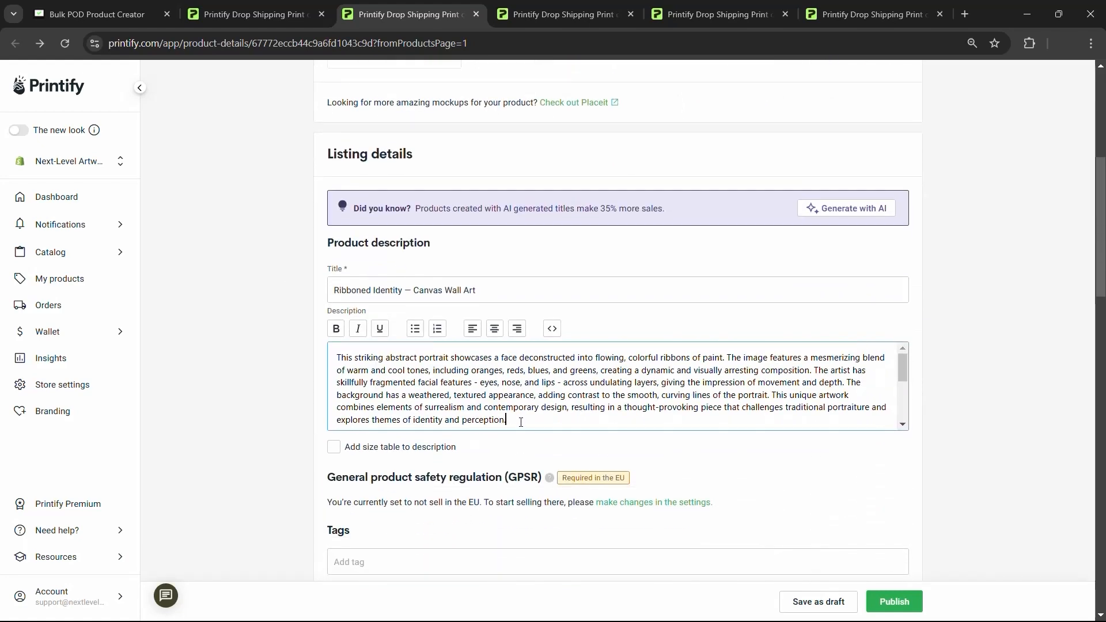
{"action": "left_click_drag", "start_coordinate": [520, 423], "coordinate": [340, 357]}
{"action": "left_click", "coordinate": [511, 383]}
{"action": "scroll", "coordinate": [556, 392], "scroll_direction": "down", "scroll_amount": 1}
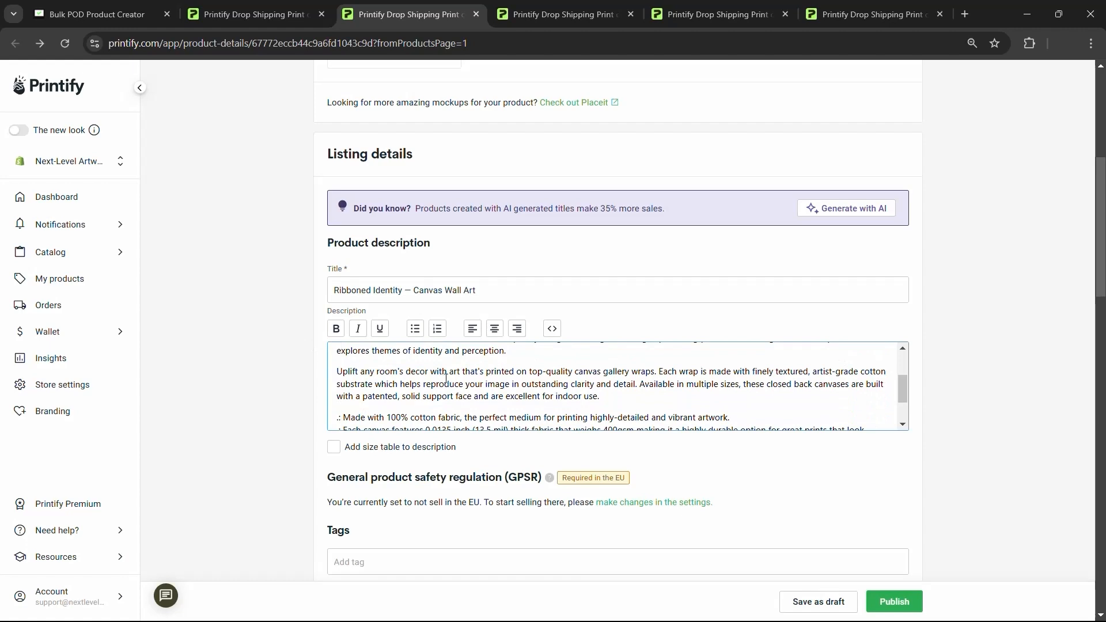
{"action": "scroll", "coordinate": [514, 414], "scroll_direction": "down", "scroll_amount": 3}
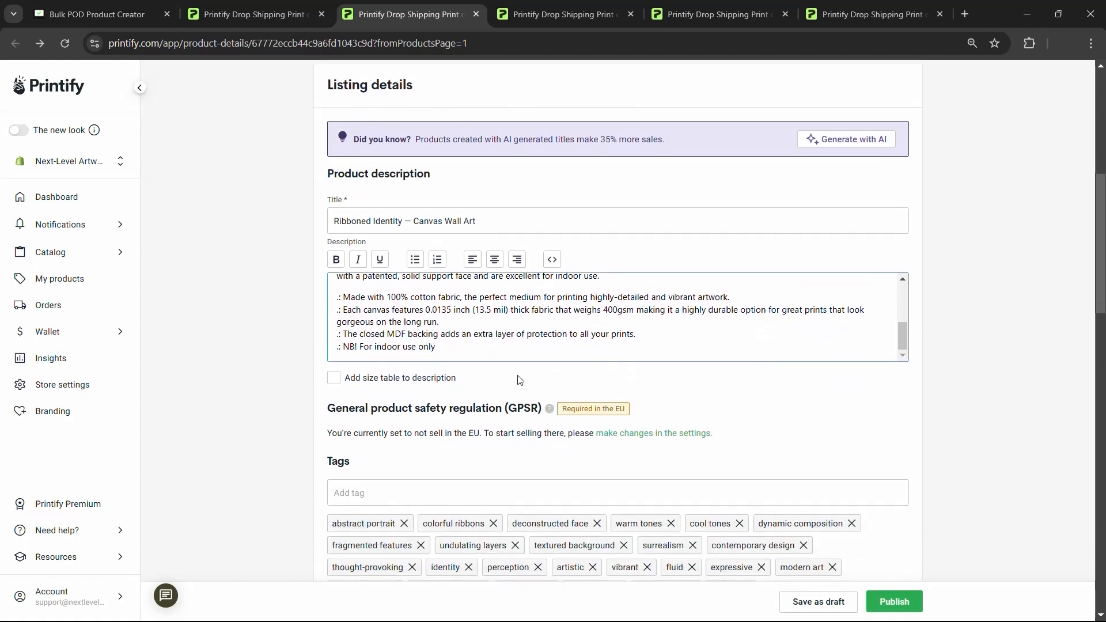
{"action": "scroll", "coordinate": [550, 322], "scroll_direction": "up", "scroll_amount": 2}
- Inspect the description's HTML source after the first paragraph, then close it unchanged
{"action": "left_click", "coordinate": [552, 260]}
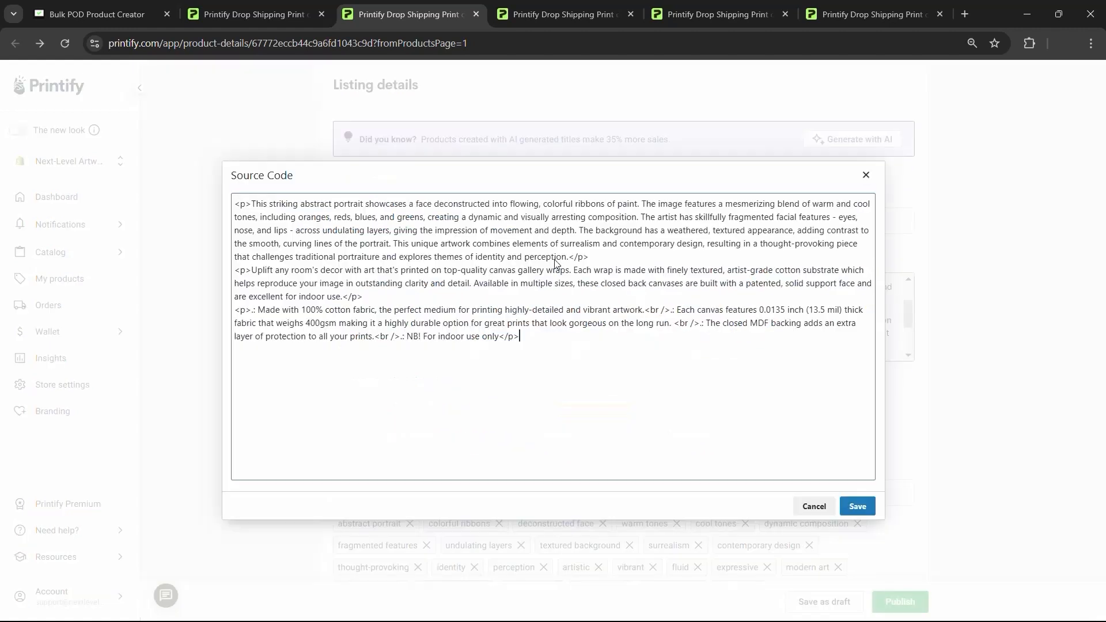
{"action": "left_click_drag", "start_coordinate": [462, 354], "coordinate": [233, 268]}
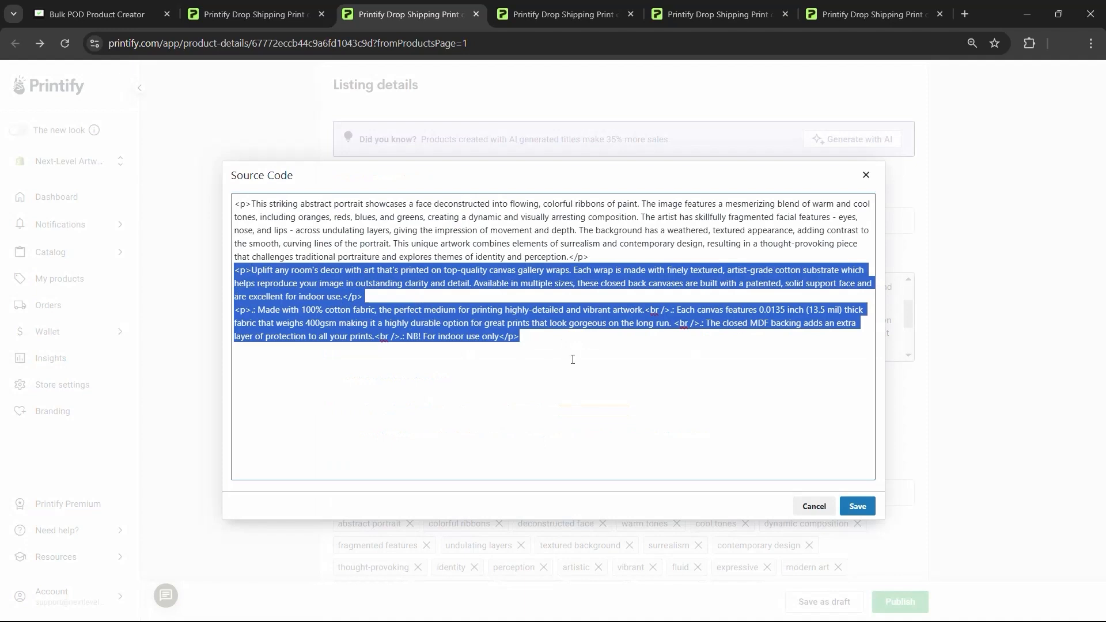
{"action": "left_click", "coordinate": [866, 174]}
{"action": "scroll", "coordinate": [530, 323], "scroll_direction": "up", "scroll_amount": 4}
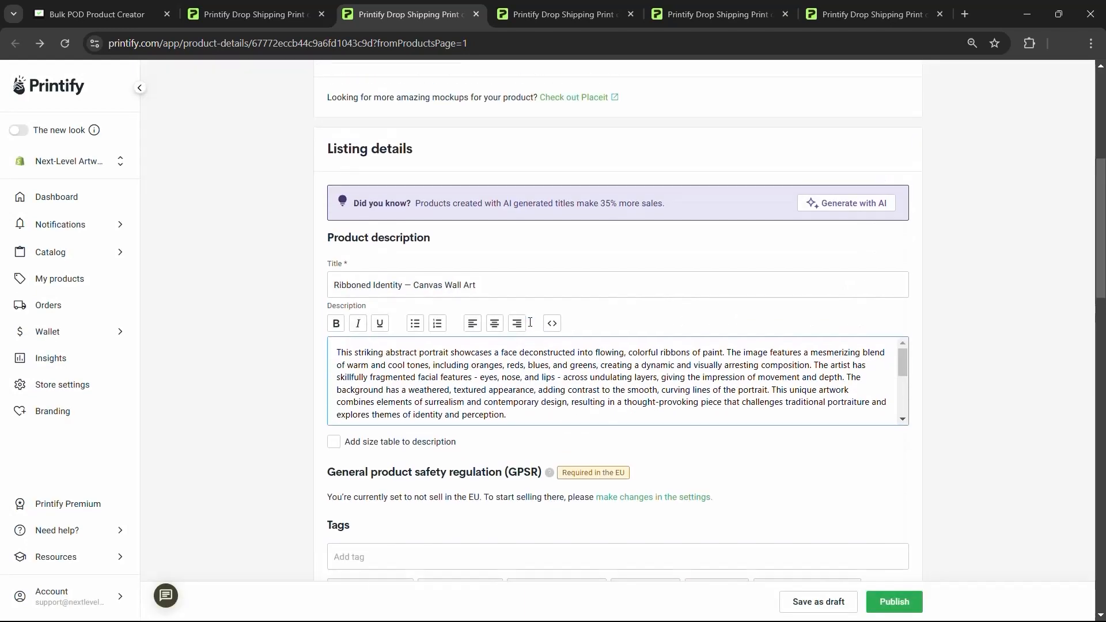
{"action": "scroll", "coordinate": [530, 323], "scroll_direction": "down", "scroll_amount": 5}
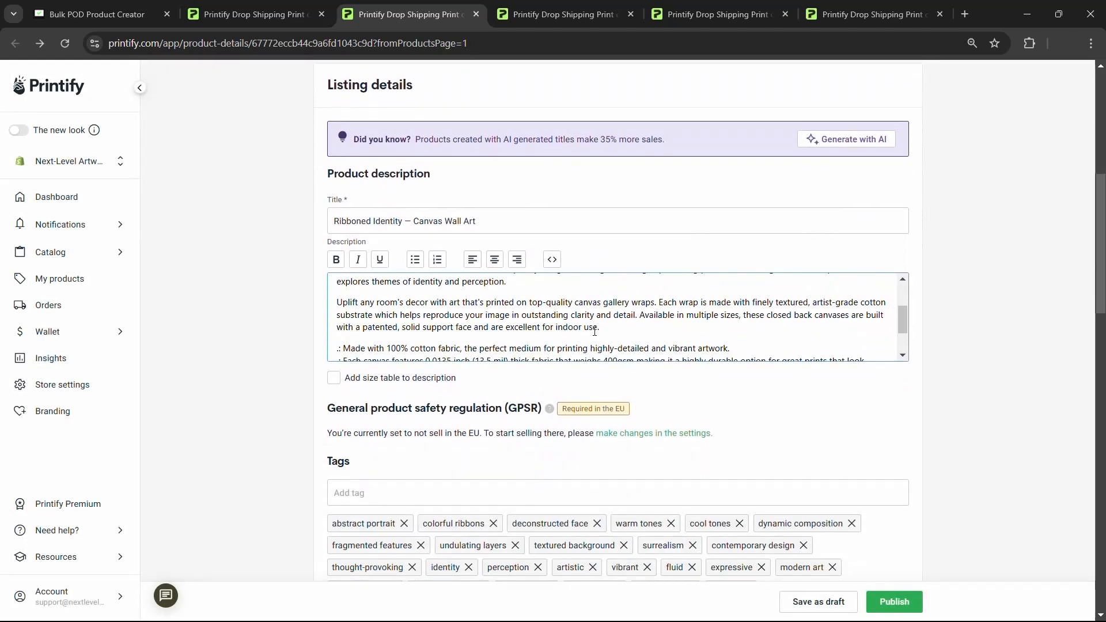
- Insert an em dash line after 'identity and perception.' and verify it in the source view
{"action": "key", "text": "Return"}
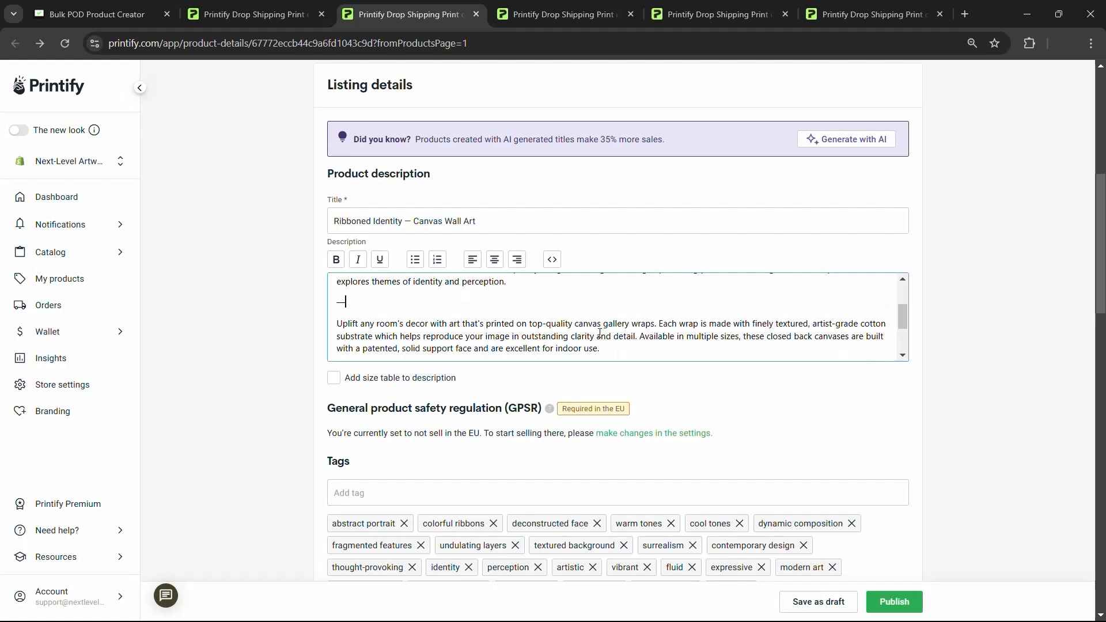
{"action": "left_click", "coordinate": [551, 258]}
{"action": "left_click_drag", "start_coordinate": [576, 371], "coordinate": [218, 280]}
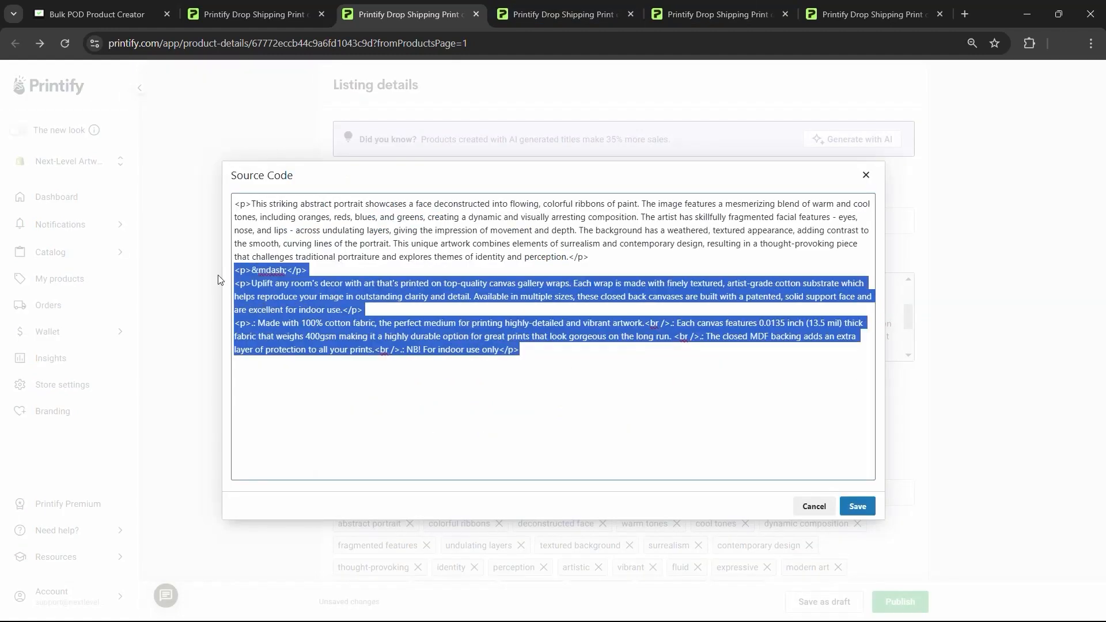
{"action": "left_click", "coordinate": [866, 175]}
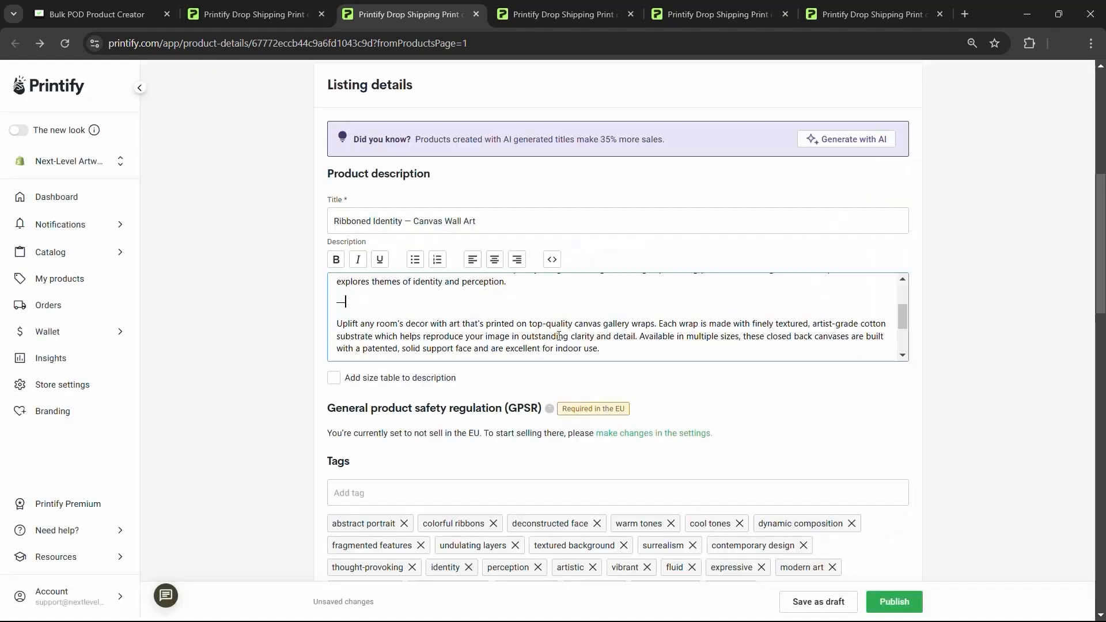
{"action": "scroll", "coordinate": [393, 309], "scroll_direction": "down", "scroll_amount": 2}
{"action": "scroll", "coordinate": [392, 308], "scroll_direction": "down", "scroll_amount": 3}
- Scroll through the Ribboned Identity description and tags, then switch back to the My Products tab
{"action": "scroll", "coordinate": [226, 340], "scroll_direction": "down", "scroll_amount": 2}
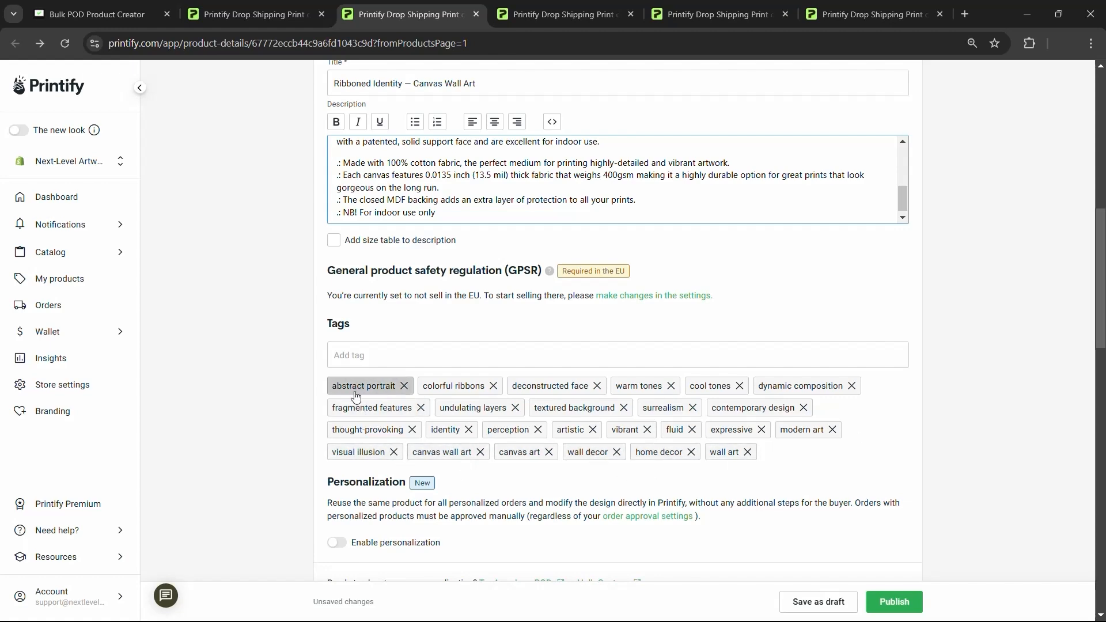
{"action": "scroll", "coordinate": [279, 263], "scroll_direction": "up", "scroll_amount": 6}
{"action": "scroll", "coordinate": [301, 246], "scroll_direction": "down", "scroll_amount": 6}
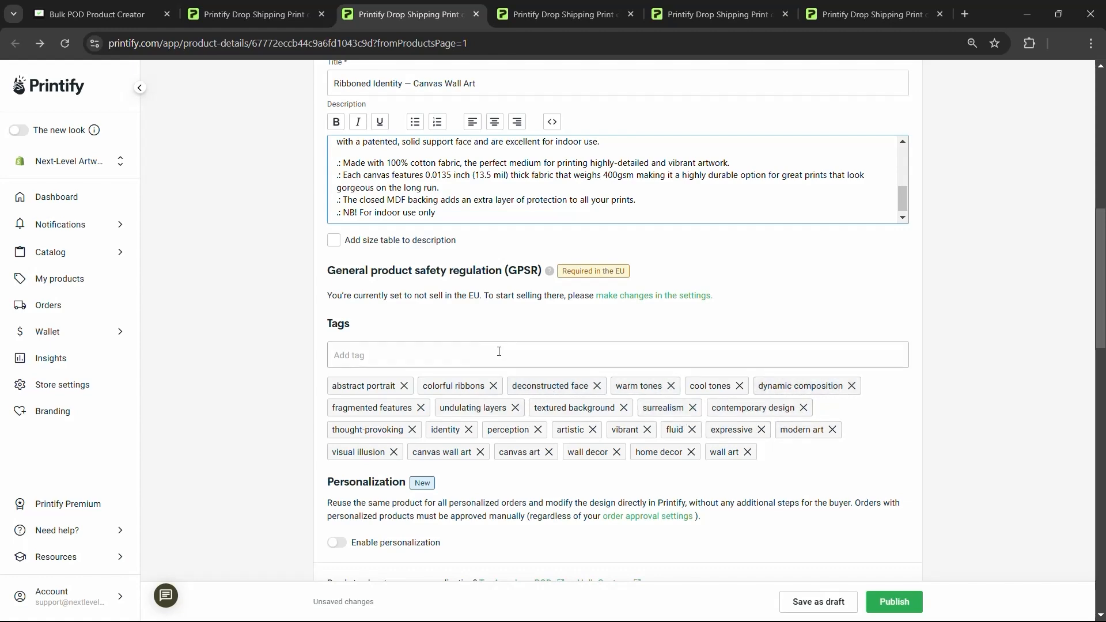
{"action": "scroll", "coordinate": [504, 340], "scroll_direction": "up", "scroll_amount": 10}
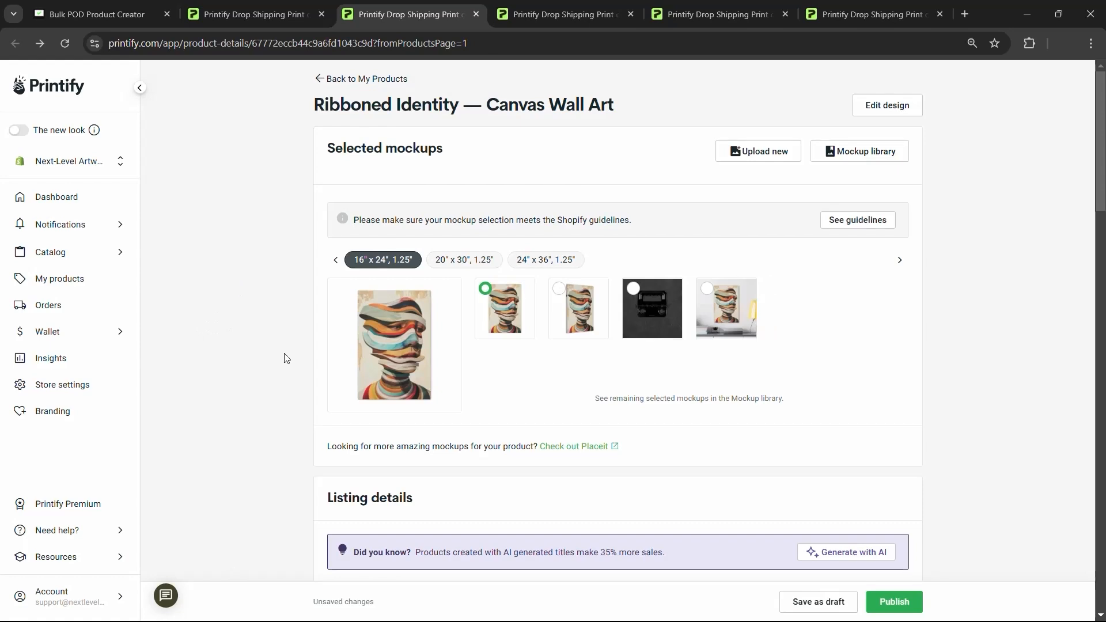
{"action": "scroll", "coordinate": [673, 360], "scroll_direction": "down", "scroll_amount": 7}
{"action": "scroll", "coordinate": [807, 435], "scroll_direction": "down", "scroll_amount": 2}
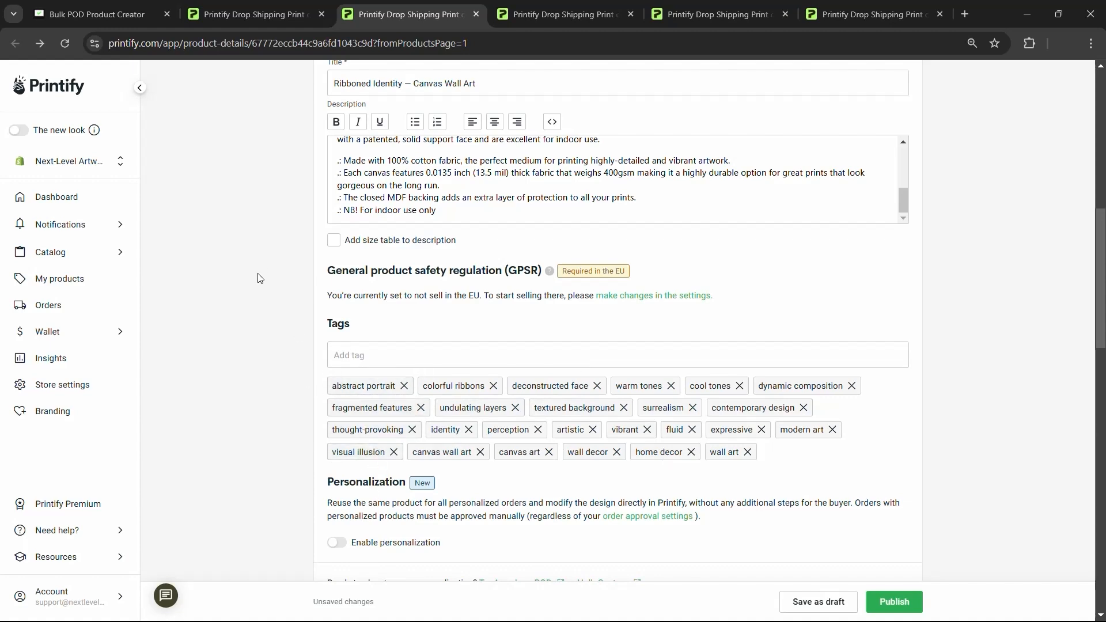
{"action": "scroll", "coordinate": [260, 279], "scroll_direction": "up", "scroll_amount": 9}
{"action": "key", "text": "ctrl+shift+Tab"}
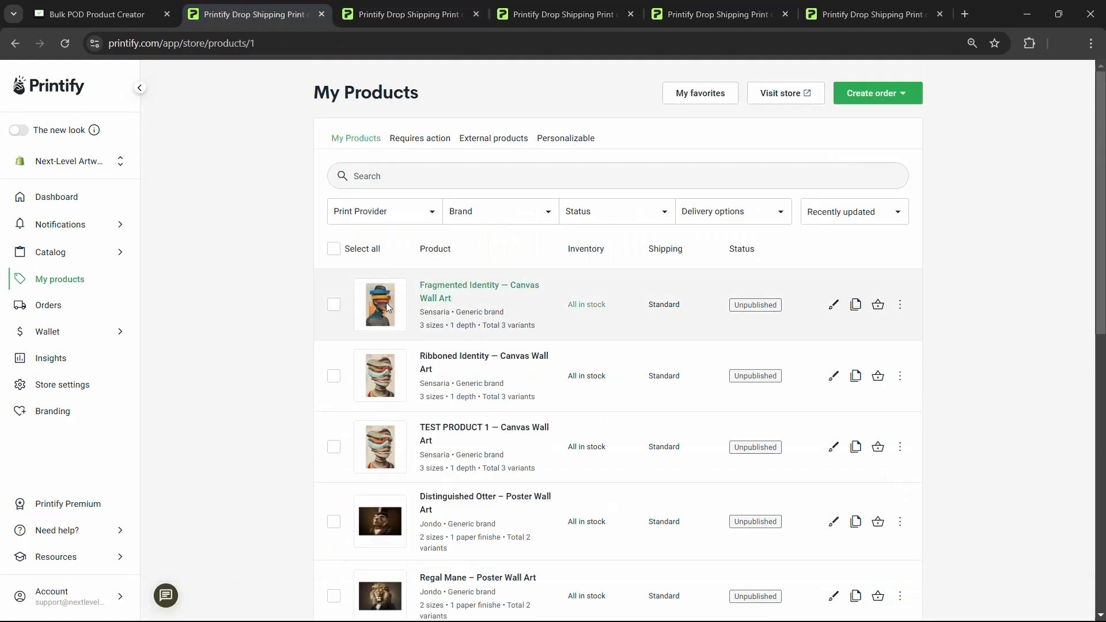
- Open Fragmented Identity in a new tab, move it to third place, and return to it
{"action": "left_click", "coordinate": [441, 286], "text": "ctrl"}
{"action": "left_click", "coordinate": [597, 2]}
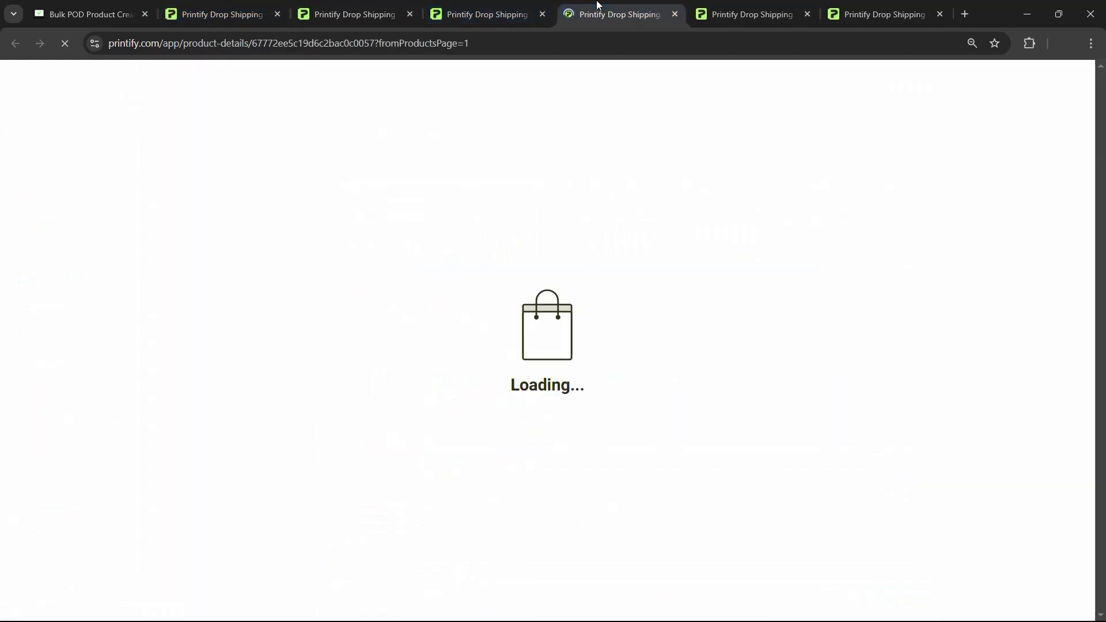
{"action": "left_click_drag", "start_coordinate": [597, 3], "coordinate": [346, 8]}
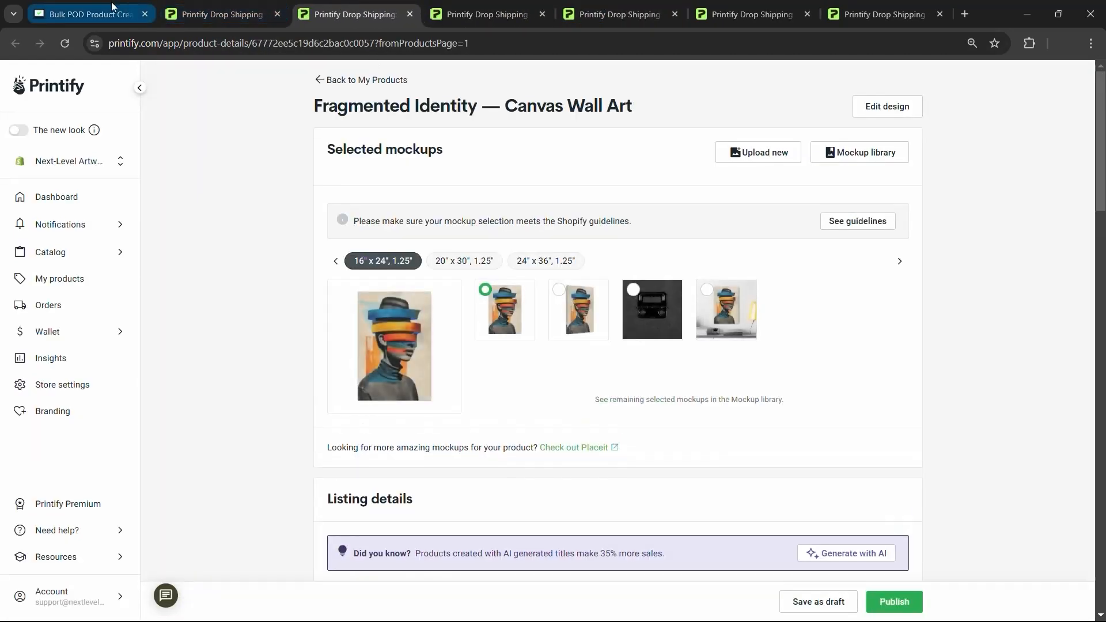
{"action": "left_click", "coordinate": [112, 10]}
{"action": "scroll", "coordinate": [718, 322], "scroll_direction": "up", "scroll_amount": 10}
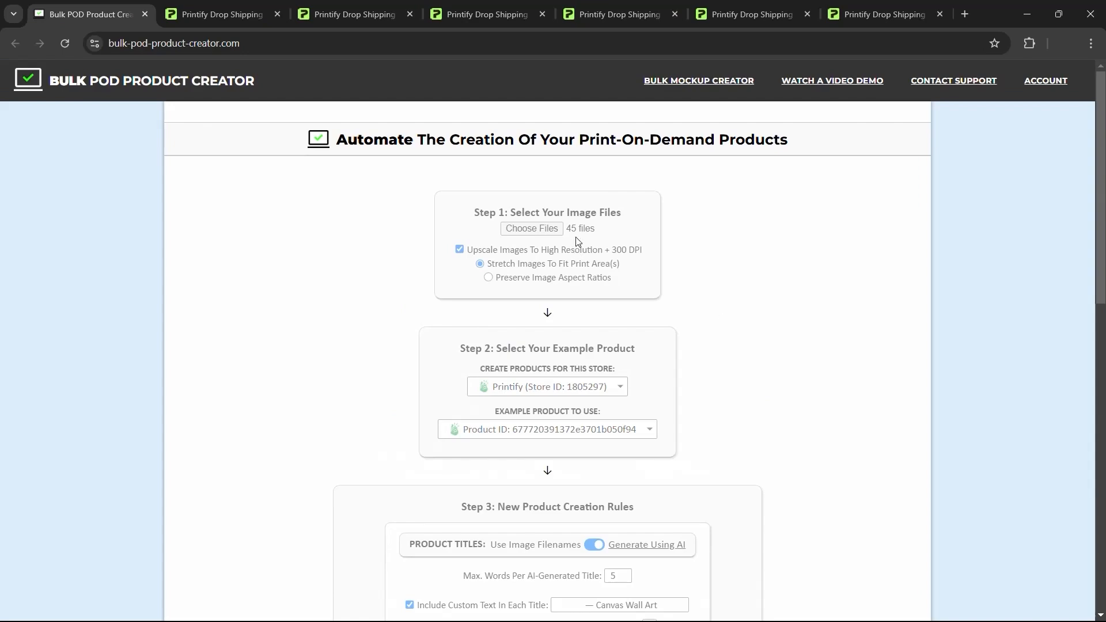
{"action": "left_click", "coordinate": [219, 6]}
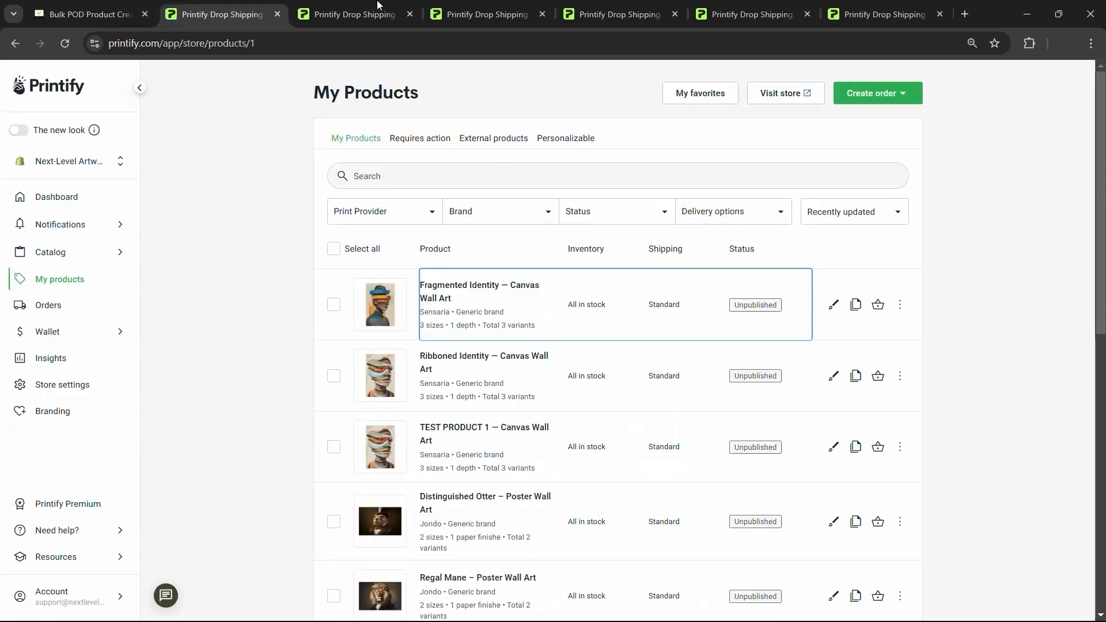
{"action": "left_click", "coordinate": [351, 12]}
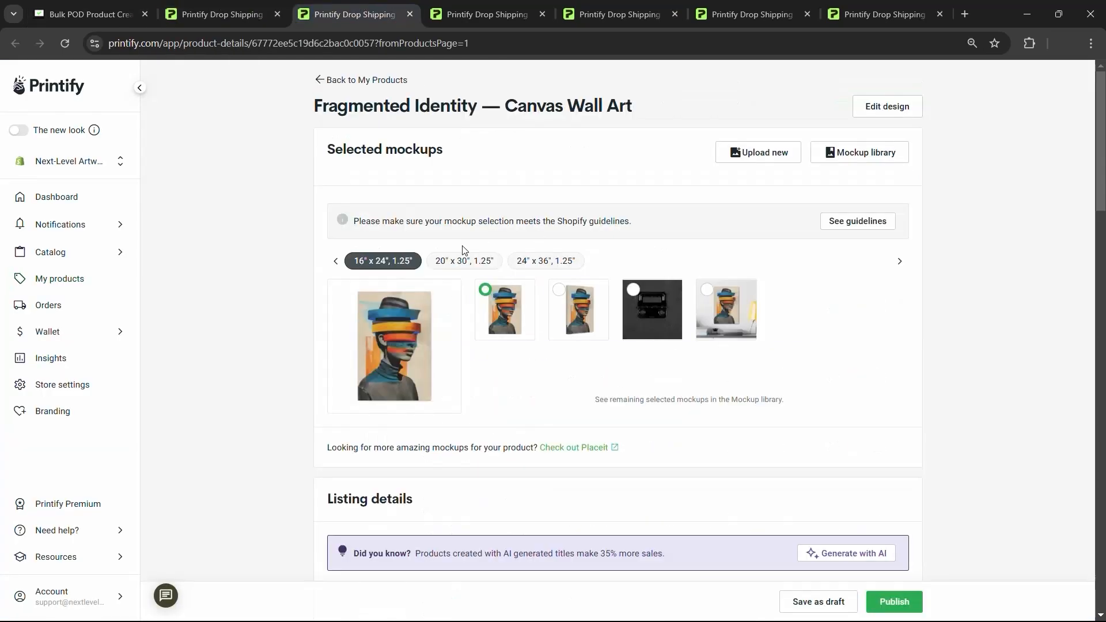
- Check the artwork on the 20" x 30" and 24" x 36" canvases in the design editor, then exit
{"action": "left_click", "coordinate": [458, 262]}
{"action": "left_click", "coordinate": [882, 111]}
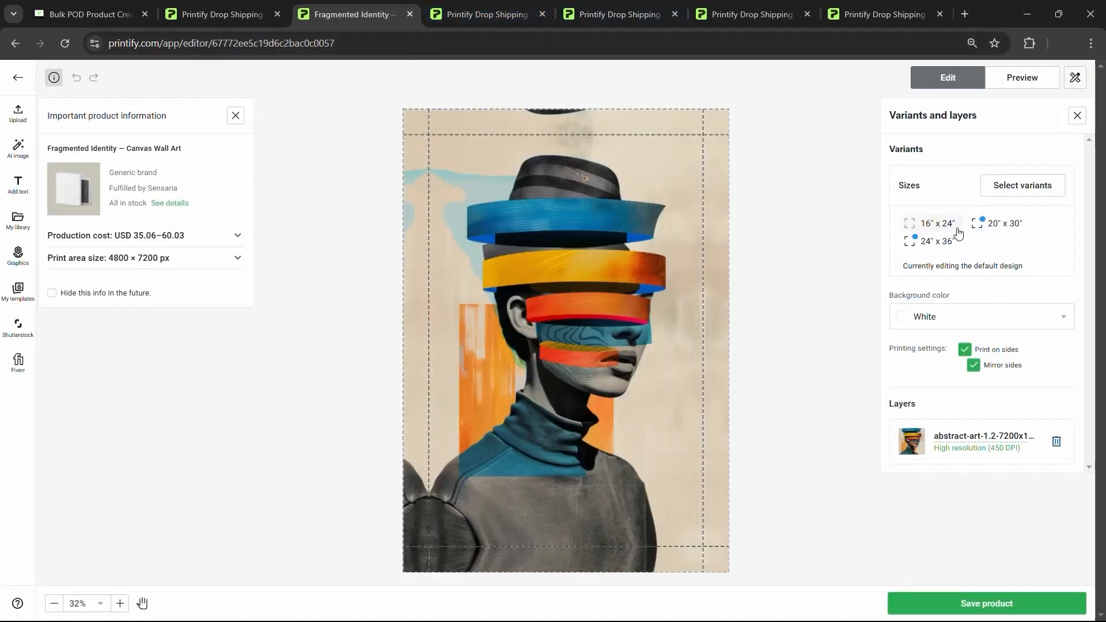
{"action": "left_click", "coordinate": [941, 244]}
{"action": "left_click", "coordinate": [1009, 229]}
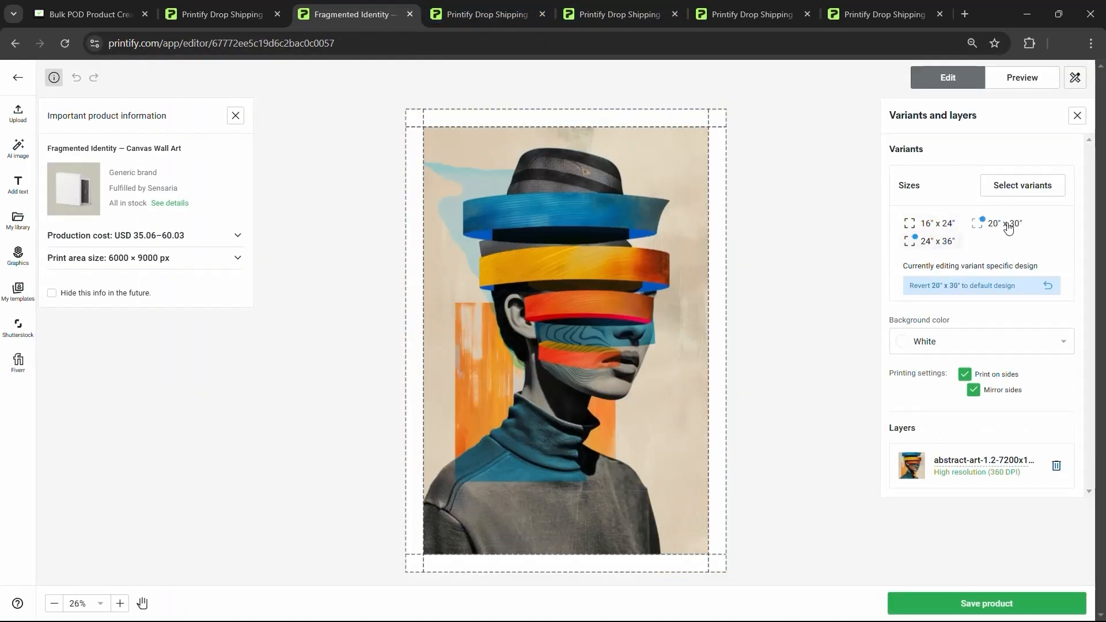
{"action": "left_click", "coordinate": [944, 245]}
{"action": "left_click", "coordinate": [17, 78]}
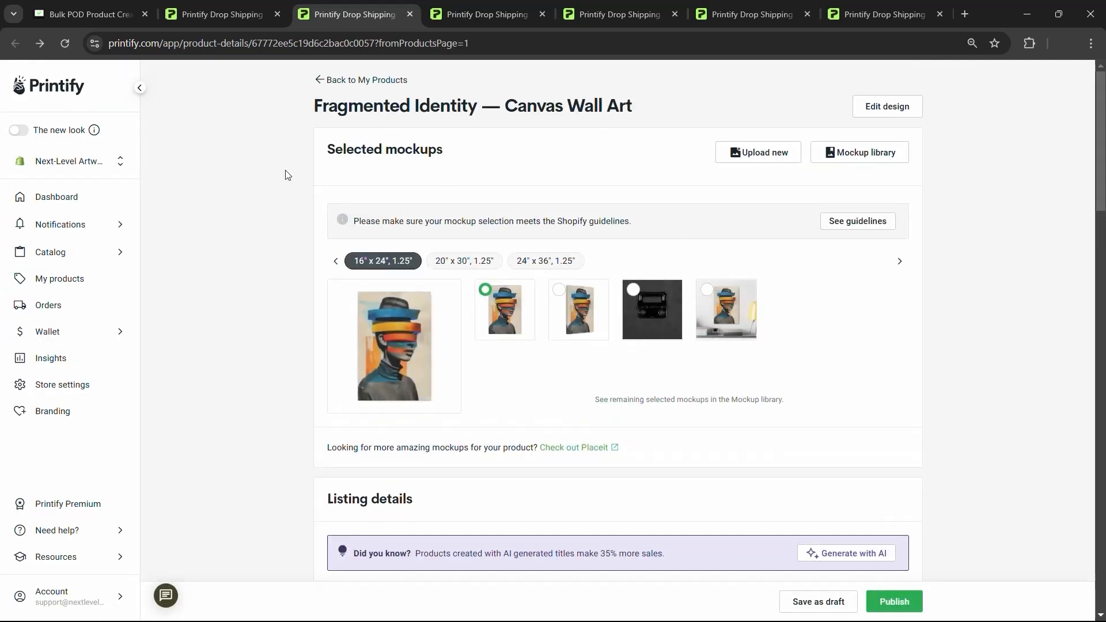
{"action": "scroll", "coordinate": [600, 79], "scroll_direction": "down", "scroll_amount": 5}
{"action": "scroll", "coordinate": [610, 315], "scroll_direction": "up", "scroll_amount": 3}
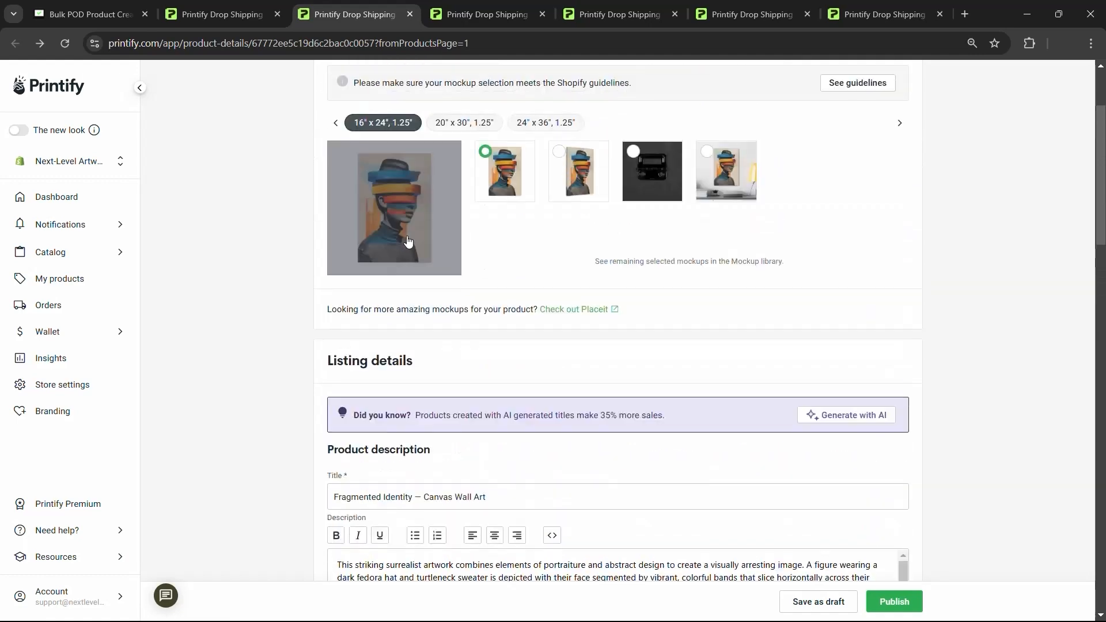
{"action": "scroll", "coordinate": [460, 196], "scroll_direction": "up", "scroll_amount": 2}
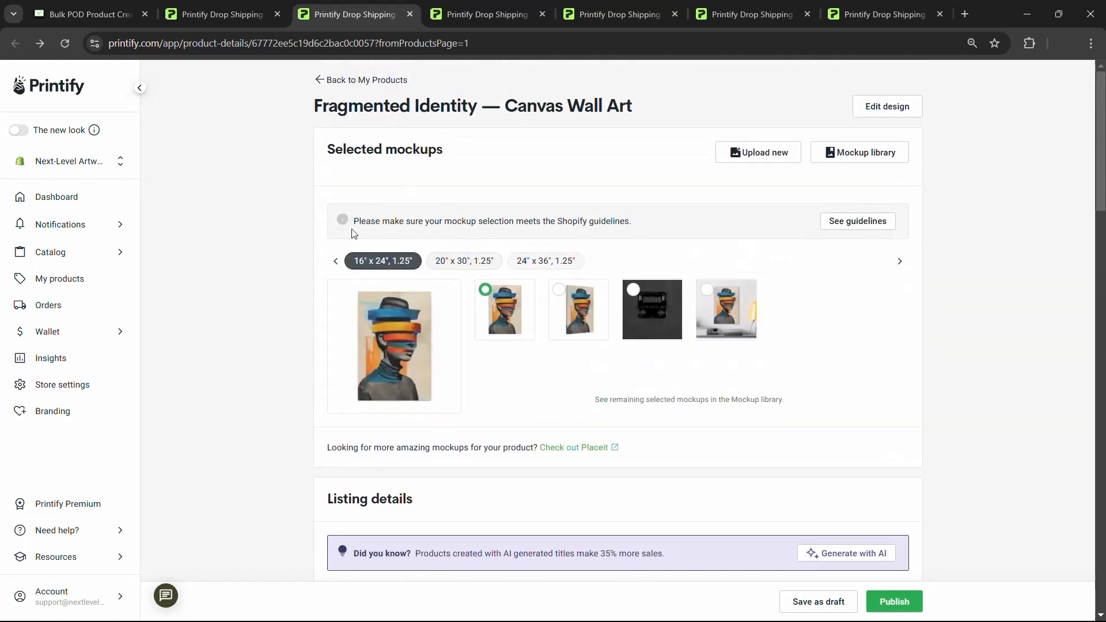
{"action": "scroll", "coordinate": [284, 272], "scroll_direction": "down", "scroll_amount": 7}
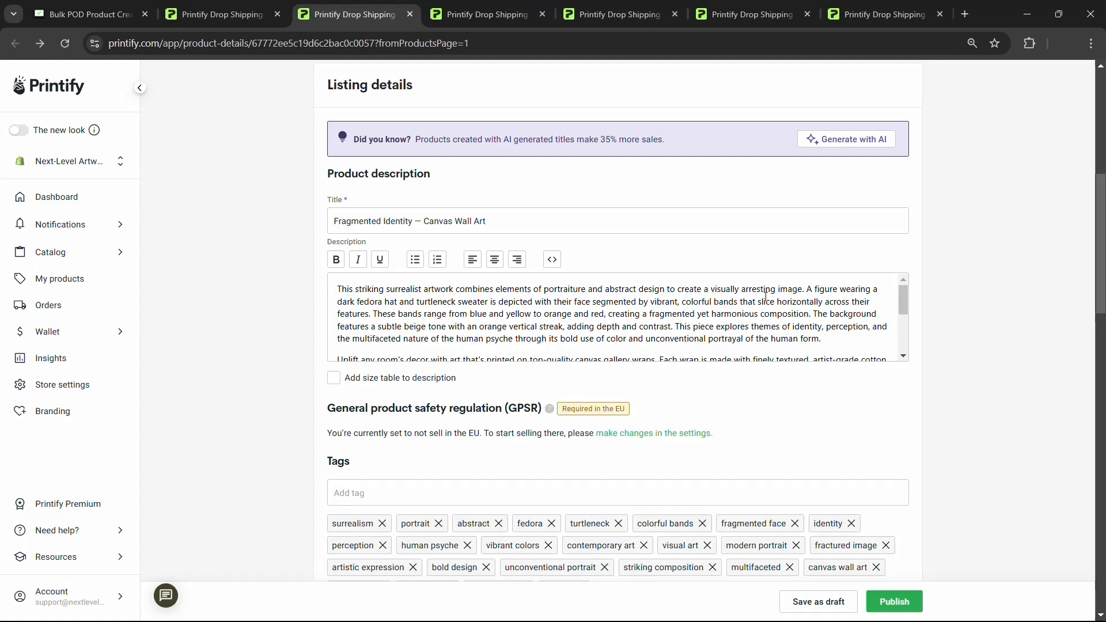
{"action": "scroll", "coordinate": [251, 299], "scroll_direction": "up", "scroll_amount": 4}
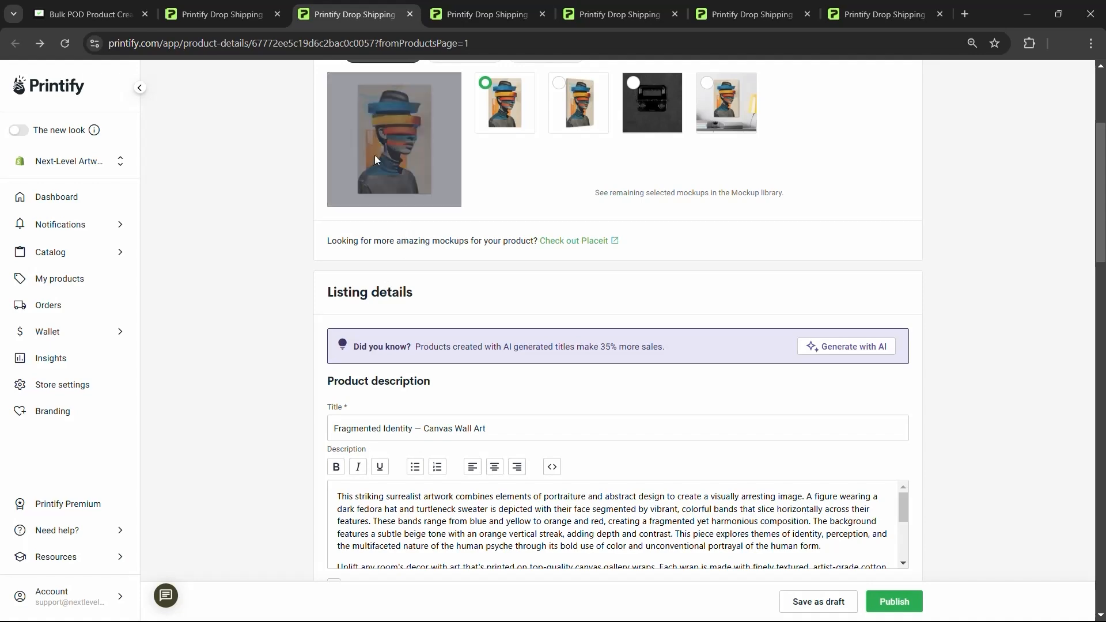
{"action": "scroll", "coordinate": [392, 512], "scroll_direction": "down", "scroll_amount": 2}
{"action": "scroll", "coordinate": [392, 513], "scroll_direction": "up", "scroll_amount": 2}
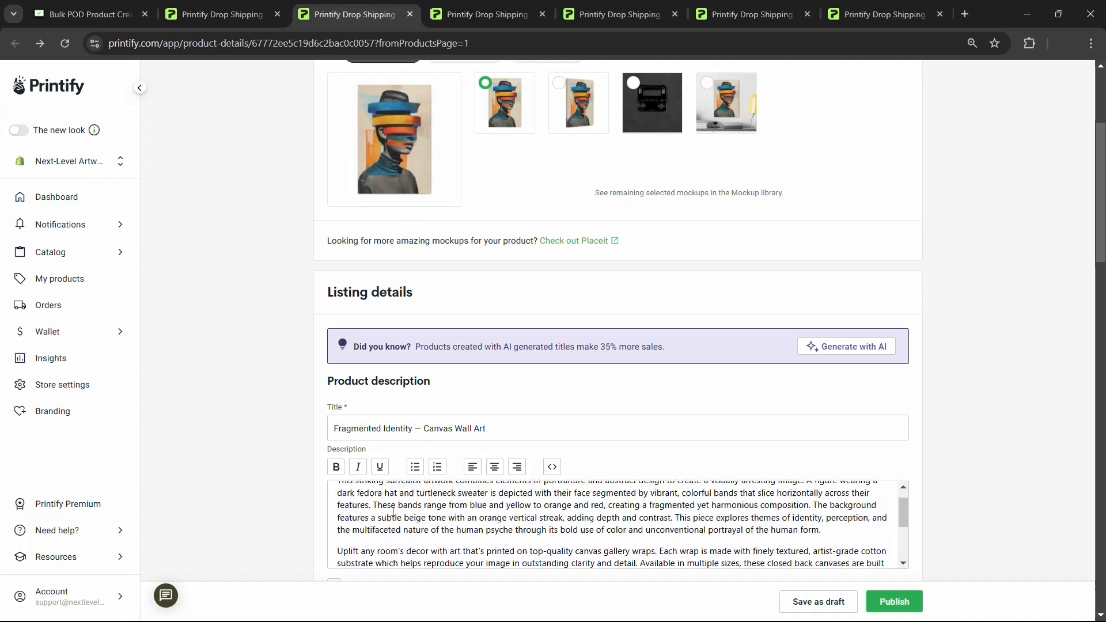
{"action": "scroll", "coordinate": [229, 425], "scroll_direction": "up", "scroll_amount": 2}
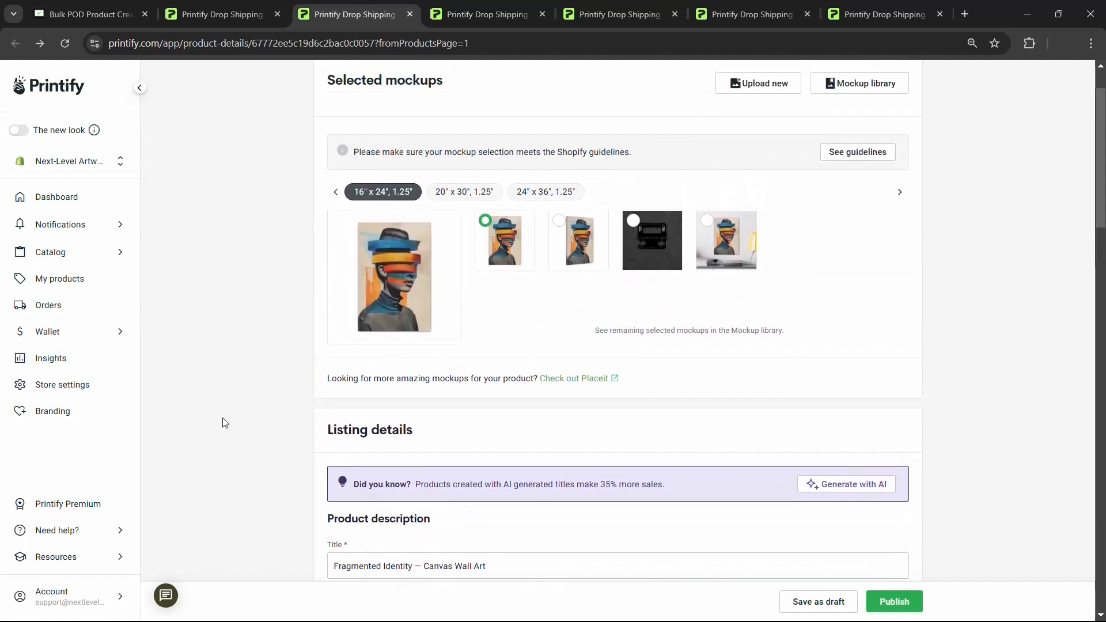
{"action": "scroll", "coordinate": [218, 420], "scroll_direction": "down", "scroll_amount": 3}
{"action": "left_click", "coordinate": [829, 475]}
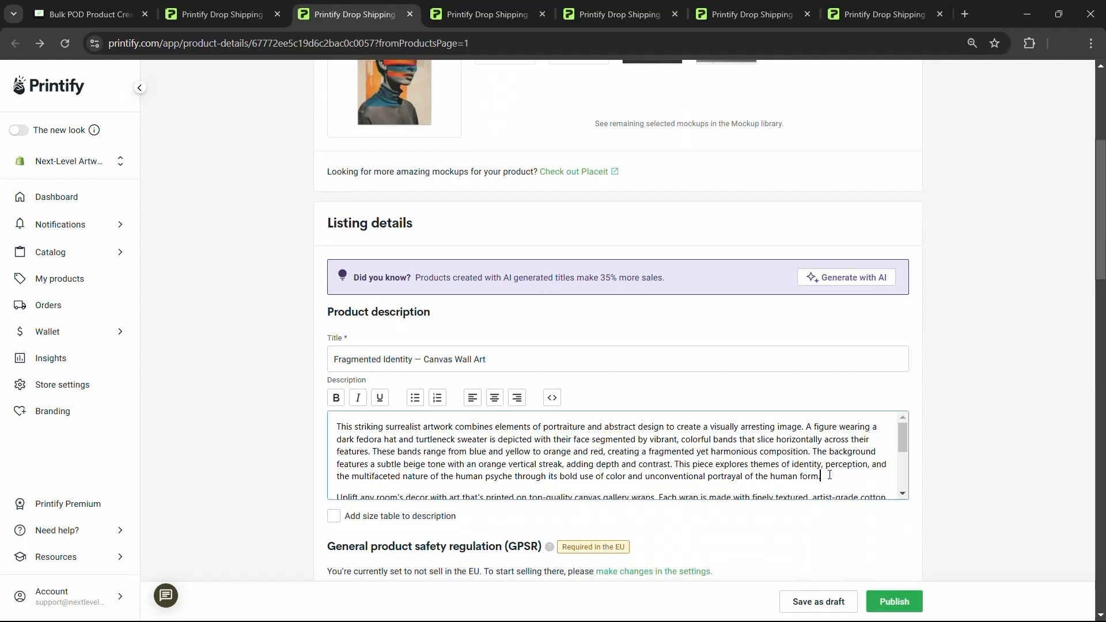
{"action": "left_click_drag", "start_coordinate": [826, 476], "coordinate": [313, 430]}
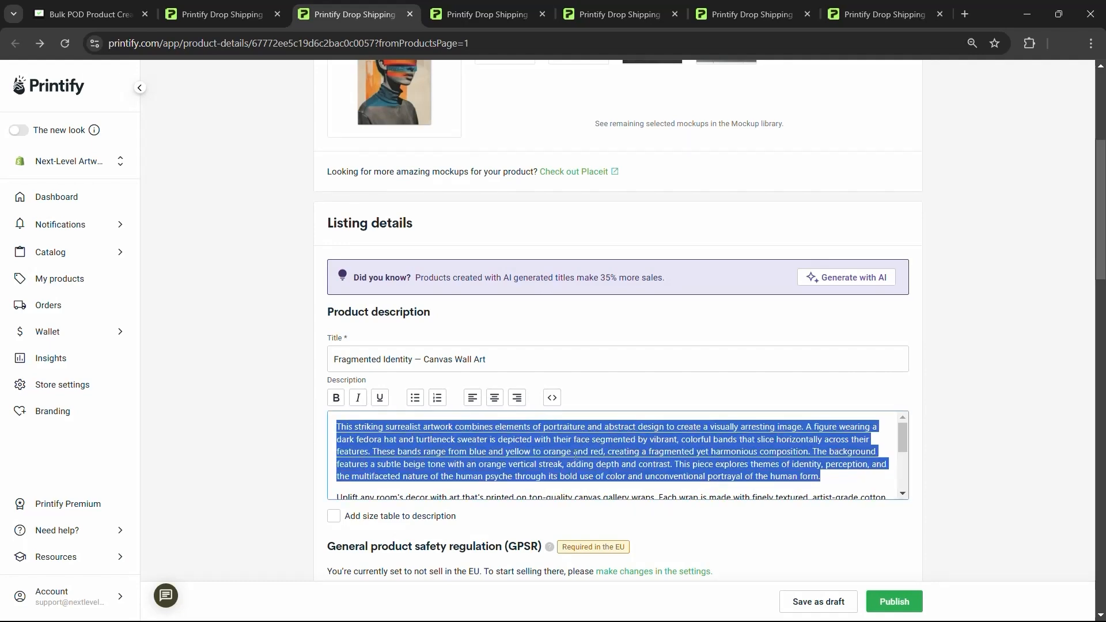
{"action": "left_click", "coordinate": [578, 453]}
{"action": "scroll", "coordinate": [577, 452], "scroll_direction": "up", "scroll_amount": 5}
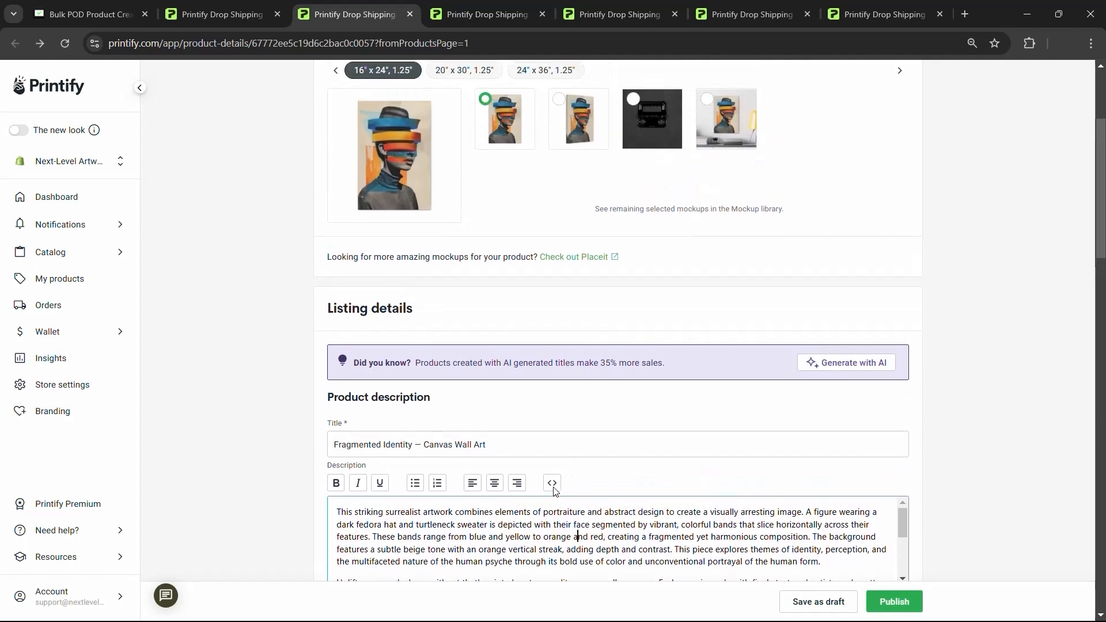
{"action": "scroll", "coordinate": [242, 358], "scroll_direction": "down", "scroll_amount": 2}
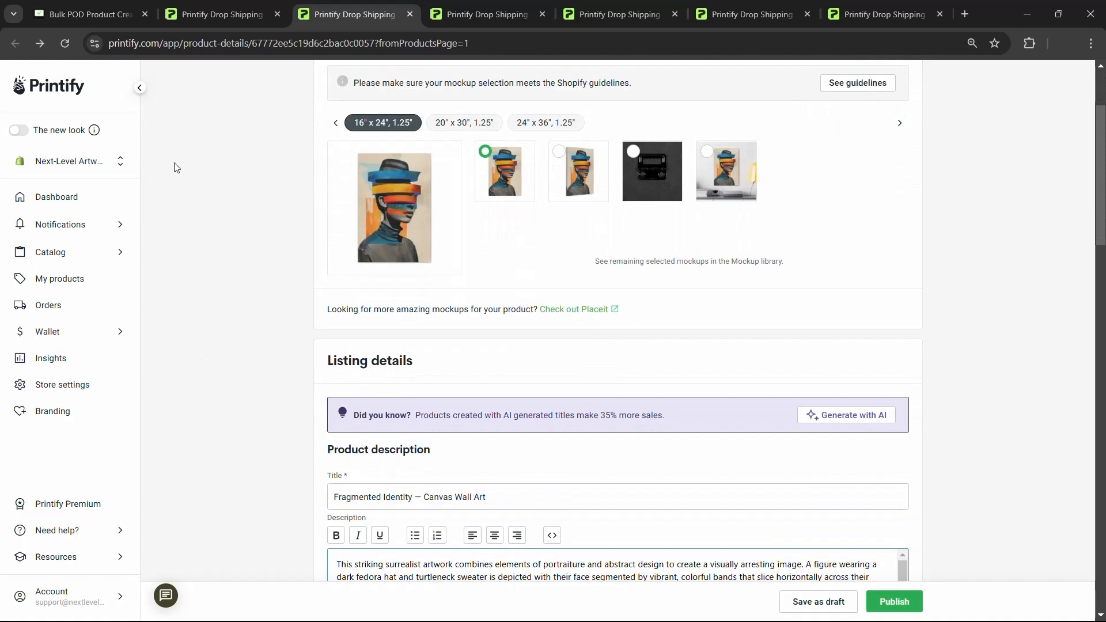
{"action": "left_click", "coordinate": [219, 14]}
{"action": "left_click", "coordinate": [347, 11]}
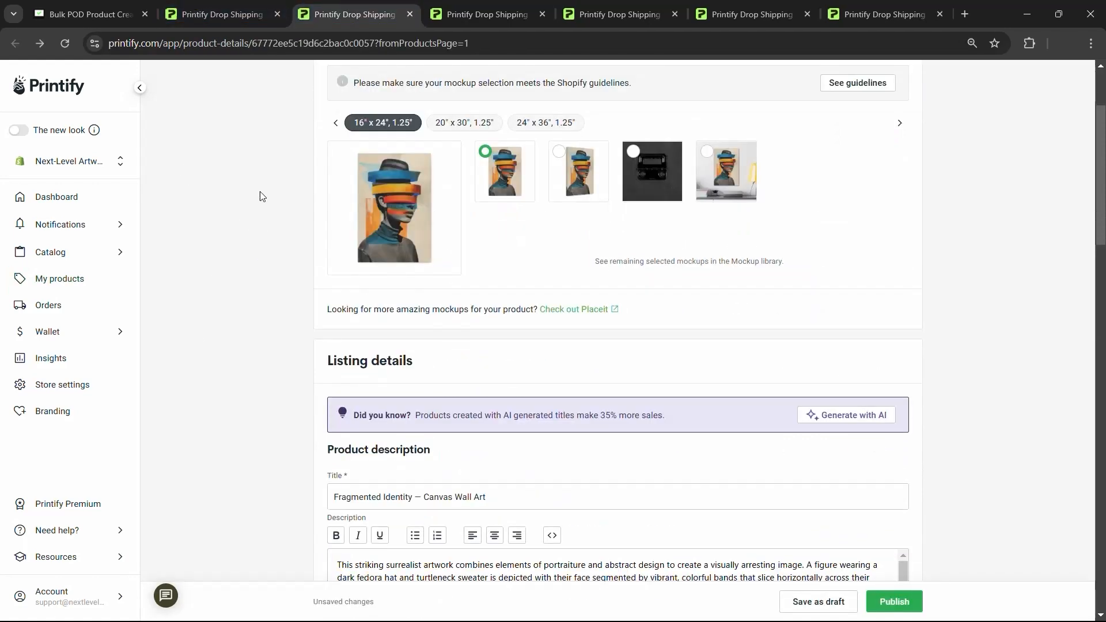
{"action": "scroll", "coordinate": [242, 233], "scroll_direction": "down", "scroll_amount": 3}
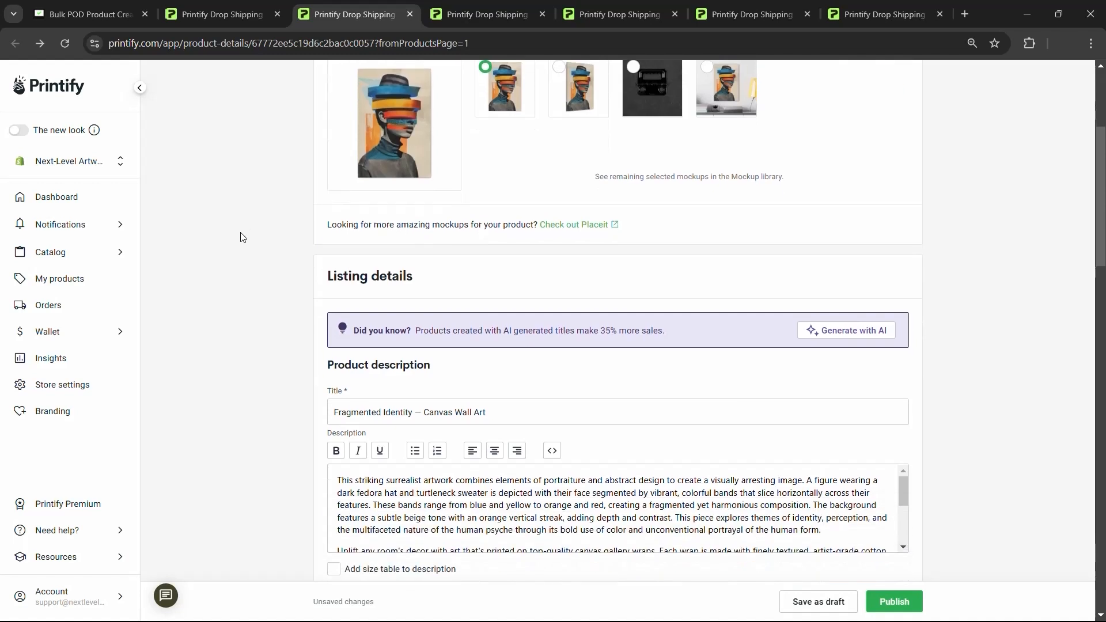
{"action": "left_click_drag", "start_coordinate": [835, 408], "coordinate": [300, 364]}
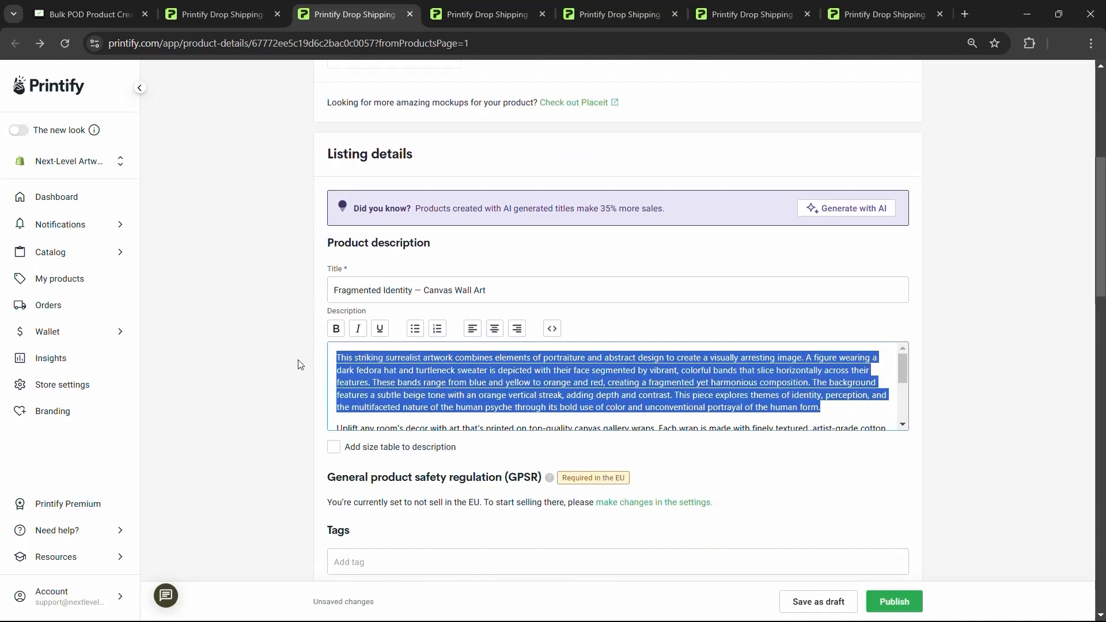
{"action": "left_click", "coordinate": [581, 370]}
{"action": "left_click_drag", "start_coordinate": [835, 405], "coordinate": [307, 367]}
{"action": "left_click", "coordinate": [839, 408]}
{"action": "scroll", "coordinate": [533, 359], "scroll_direction": "up", "scroll_amount": 5}
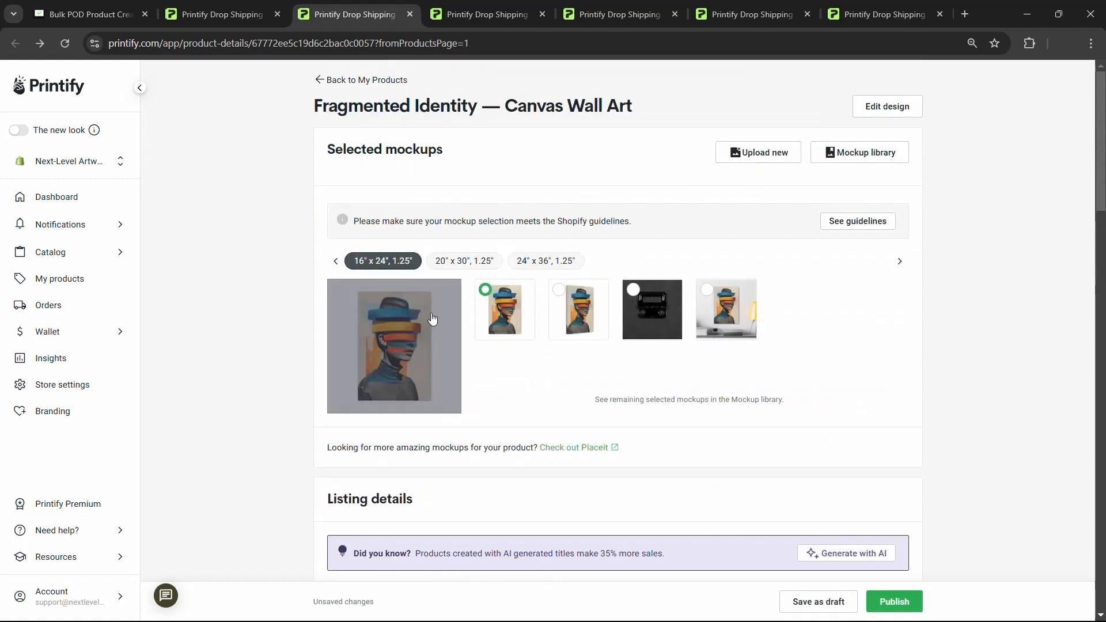
{"action": "scroll", "coordinate": [789, 257], "scroll_direction": "down", "scroll_amount": 12}
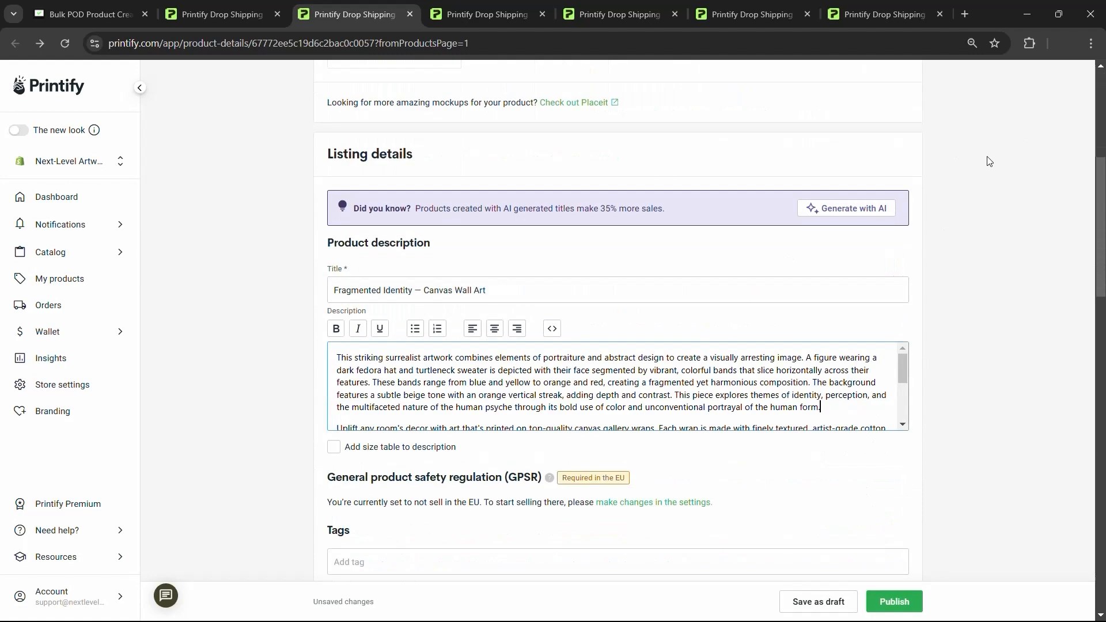
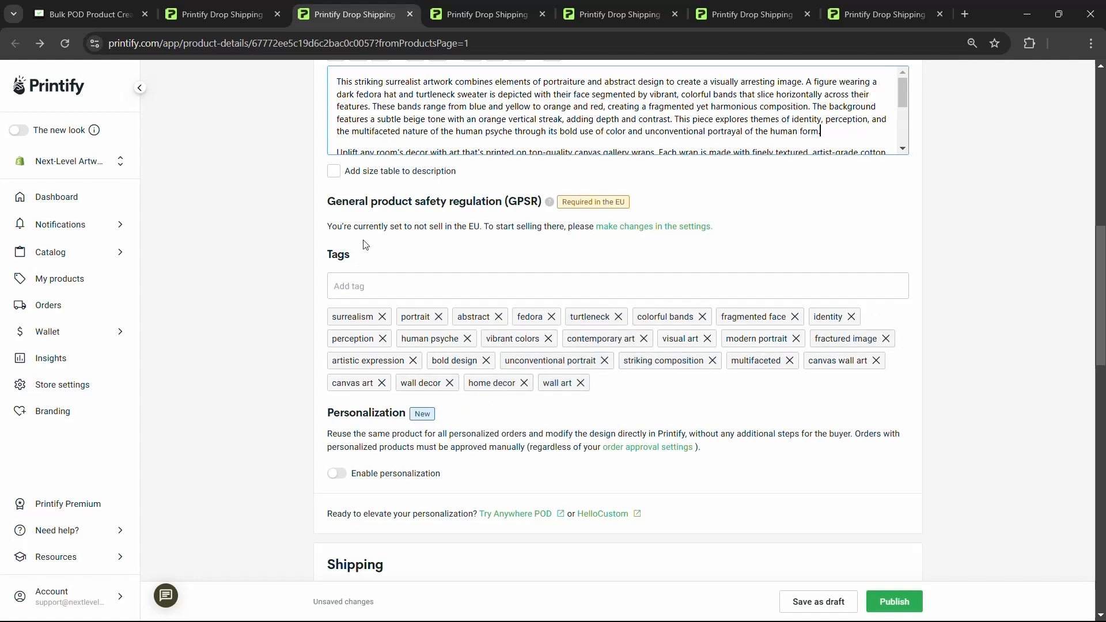
- Return from the Fragmented Identity page to the My Products list of canvas wall art
{"action": "scroll", "coordinate": [516, 311], "scroll_direction": "up", "scroll_amount": 5}
{"action": "scroll", "coordinate": [516, 311], "scroll_direction": "up", "scroll_amount": 6}
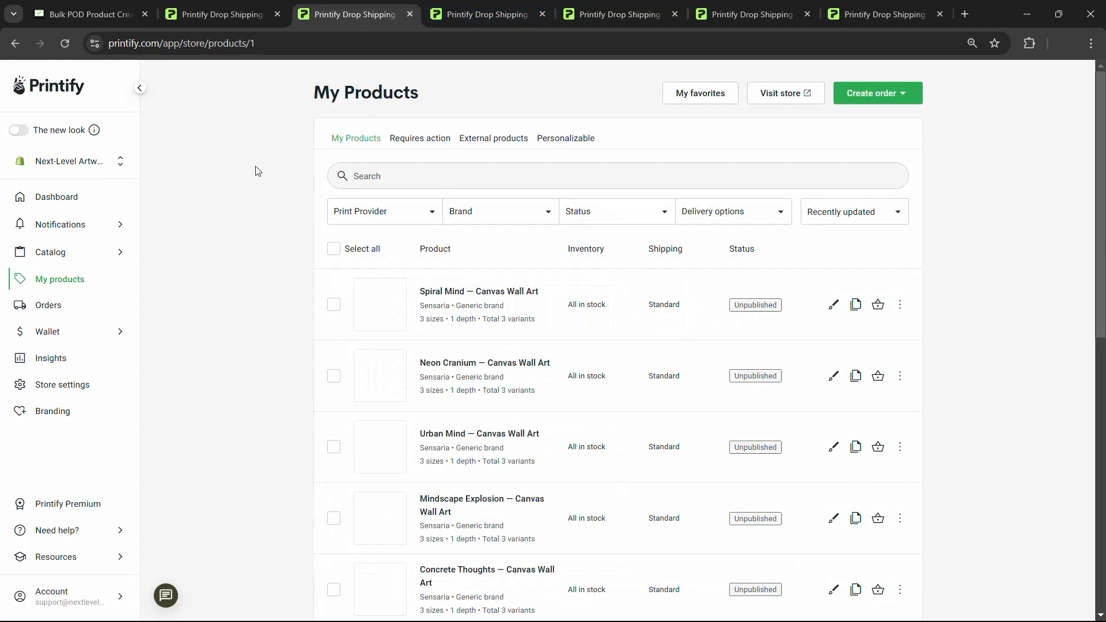
- Open the Concrete Thoughts product from My Products in a new tab
{"action": "scroll", "coordinate": [247, 215], "scroll_direction": "down", "scroll_amount": 5}
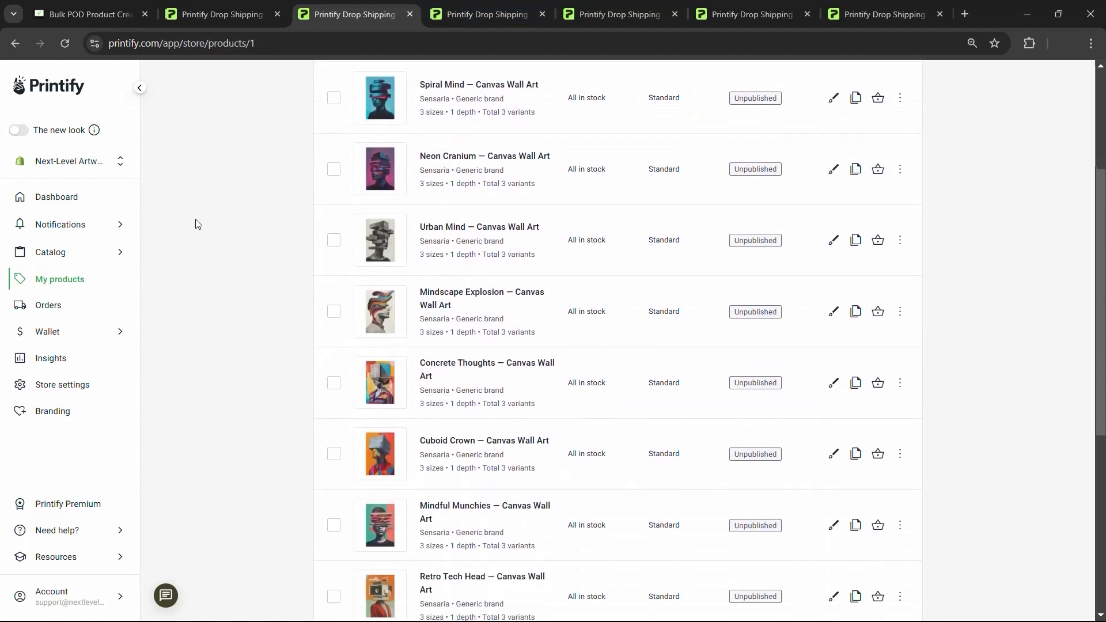
{"action": "scroll", "coordinate": [197, 225], "scroll_direction": "down", "scroll_amount": 5}
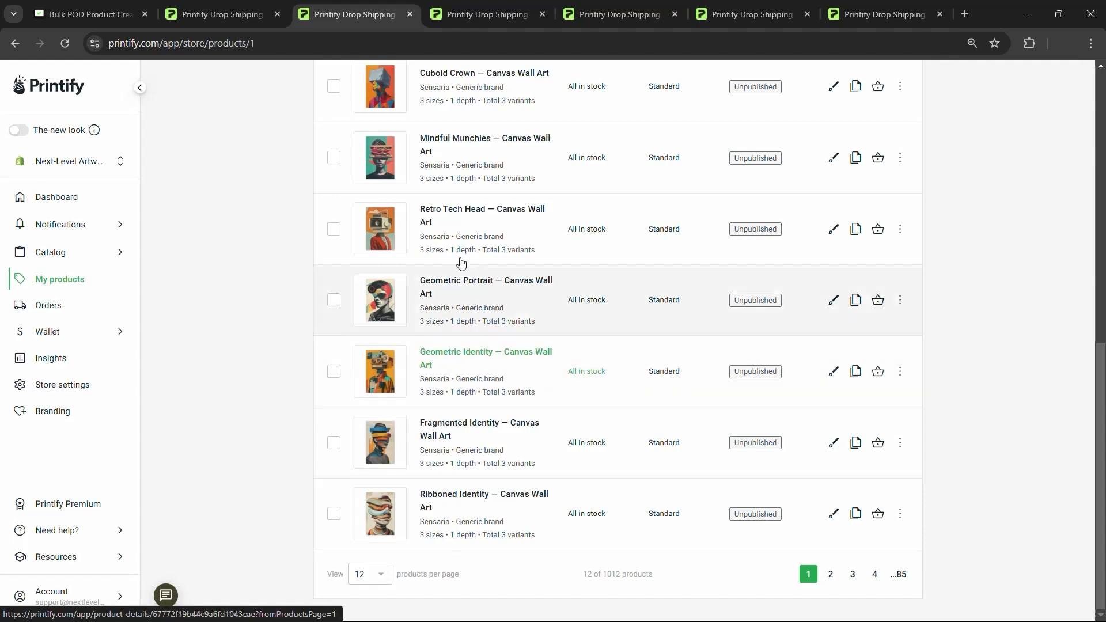
{"action": "scroll", "coordinate": [456, 218], "scroll_direction": "up", "scroll_amount": 3}
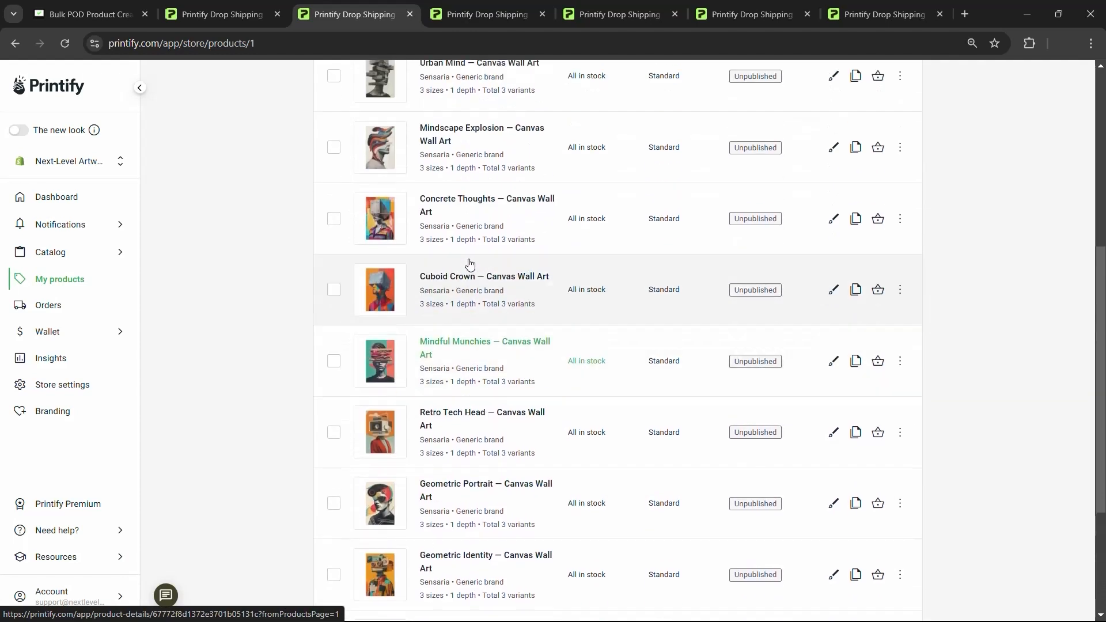
{"action": "middle_click", "coordinate": [465, 205]}
{"action": "left_click", "coordinate": [443, 8]}
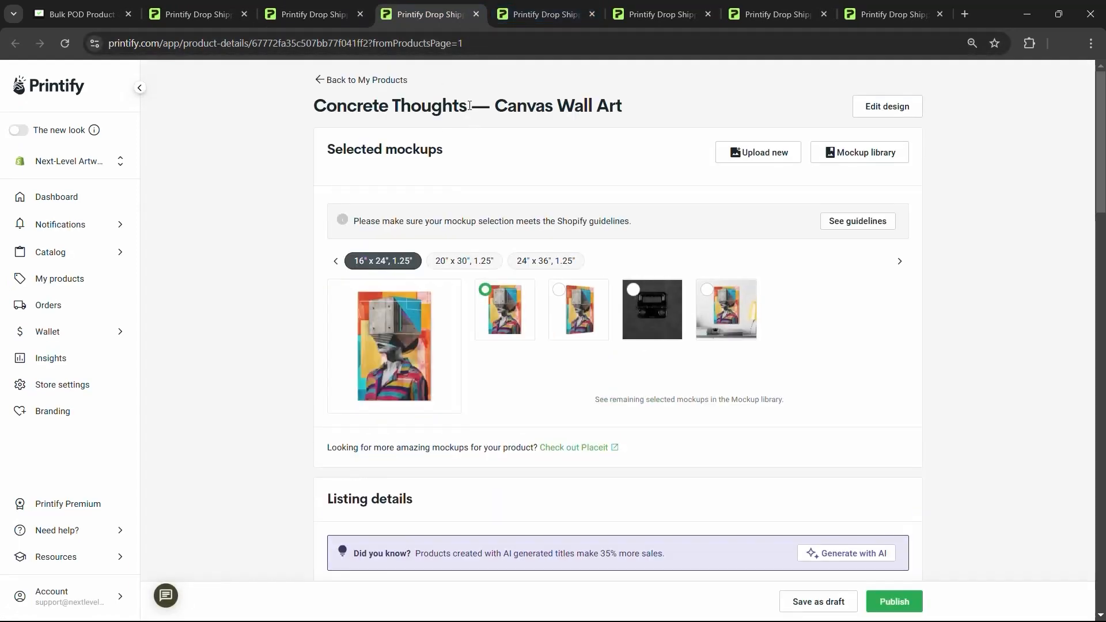
- Review the AI-generated title and description of Concrete Thoughts
{"action": "left_click_drag", "start_coordinate": [469, 106], "coordinate": [363, 102]}
{"action": "left_click", "coordinate": [363, 101]}
{"action": "scroll", "coordinate": [226, 257], "scroll_direction": "down", "scroll_amount": 7}
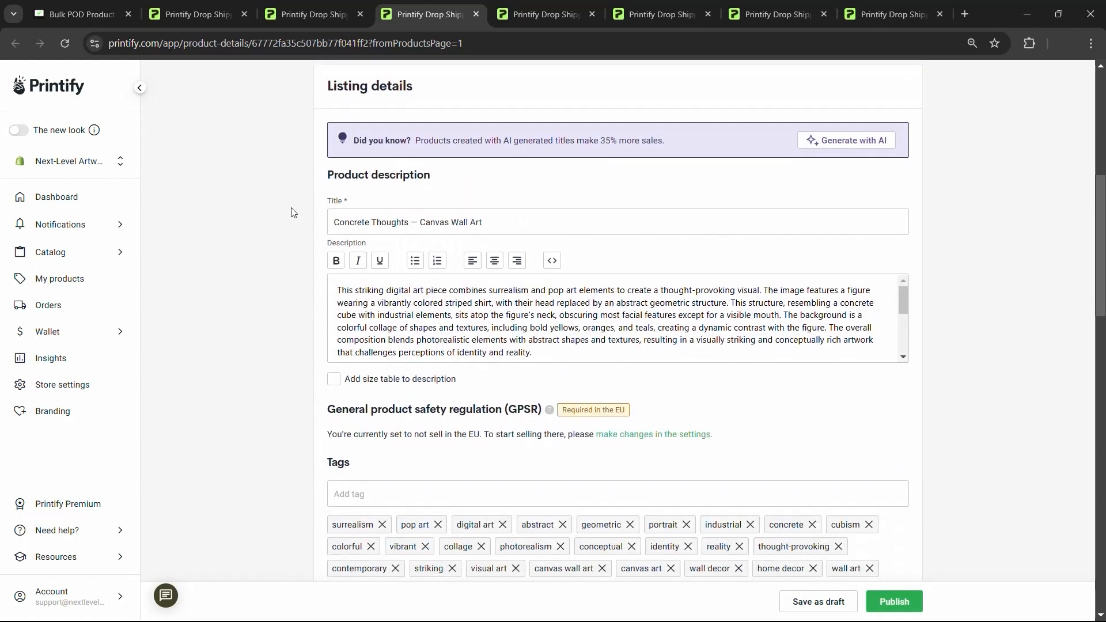
{"action": "left_click_drag", "start_coordinate": [563, 355], "coordinate": [329, 299]}
{"action": "left_click", "coordinate": [561, 350]}
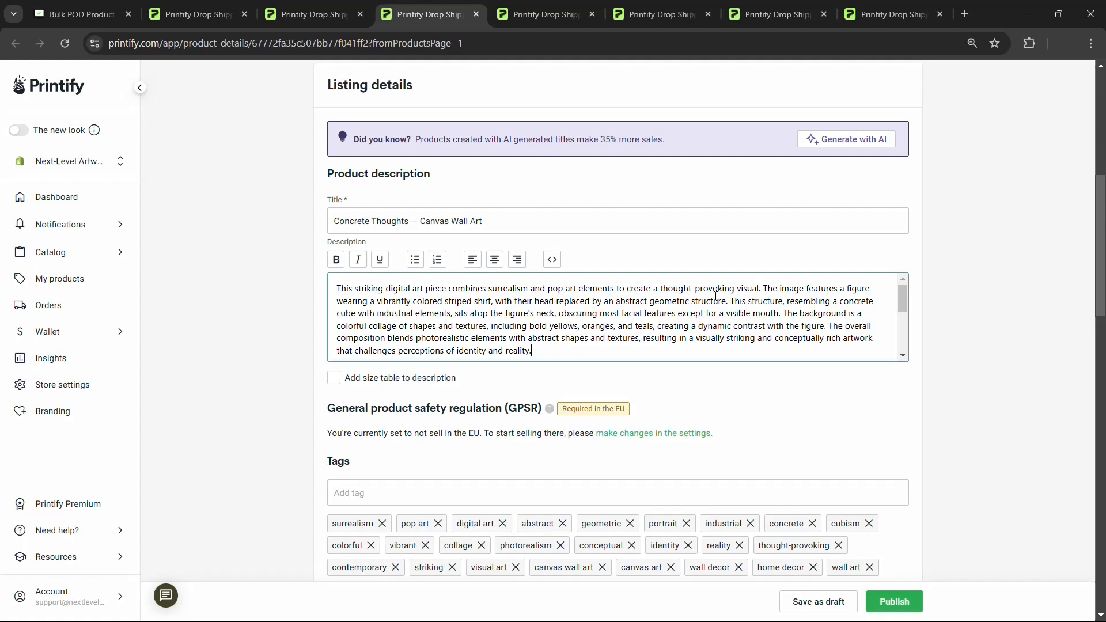
- Check the description and tags further down, then return to the bulk creator at 14/45
{"action": "scroll", "coordinate": [291, 282], "scroll_direction": "up", "scroll_amount": 7}
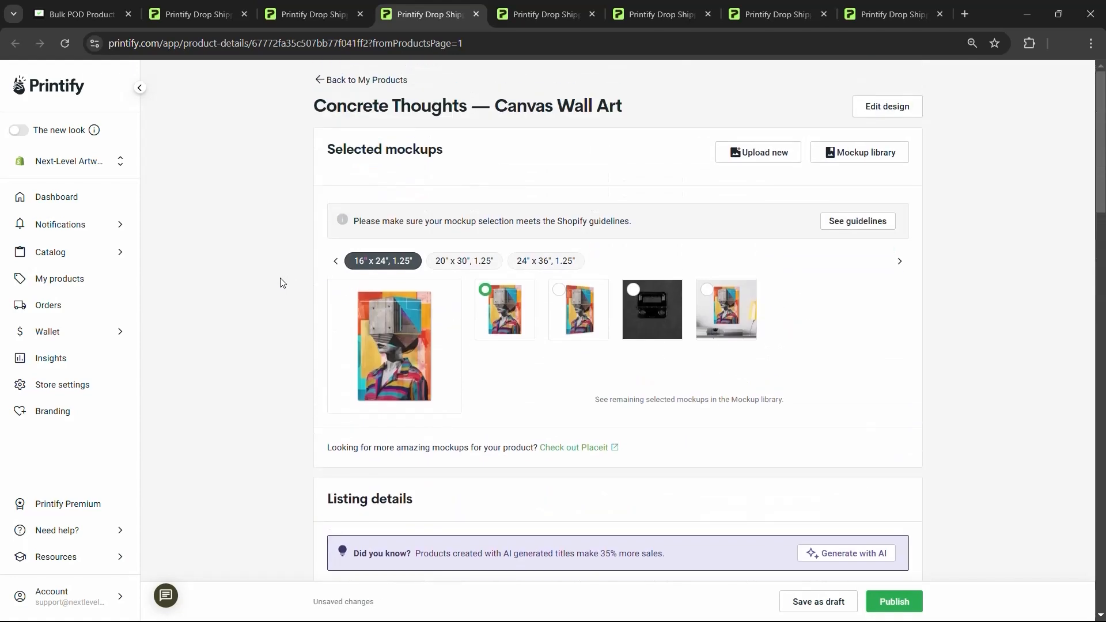
{"action": "scroll", "coordinate": [281, 282], "scroll_direction": "down", "scroll_amount": 2}
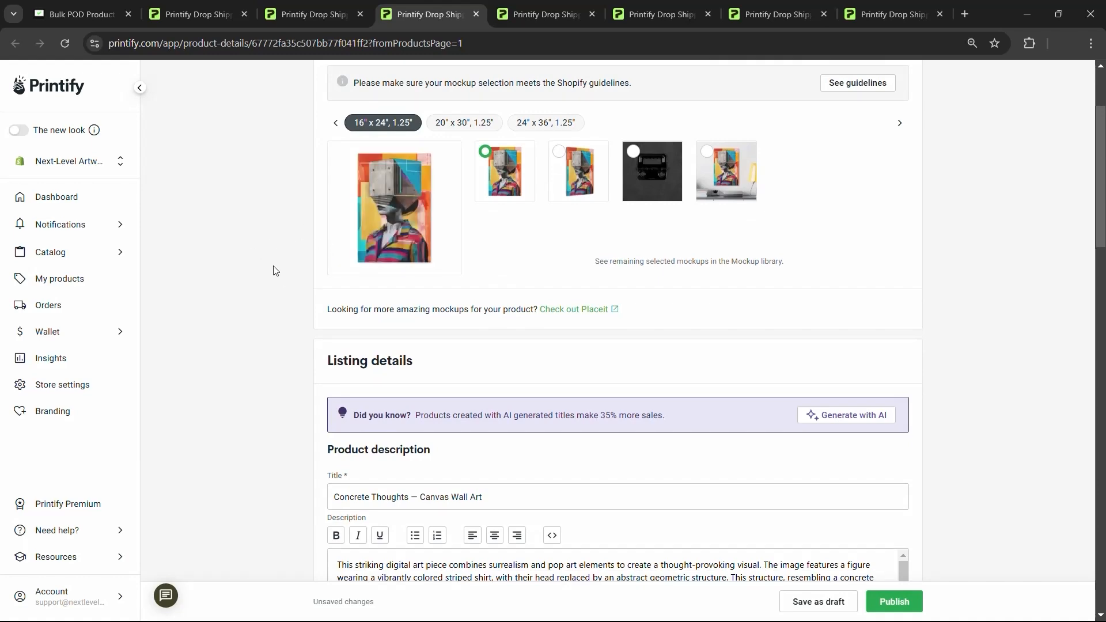
{"action": "scroll", "coordinate": [277, 256], "scroll_direction": "down", "scroll_amount": 3}
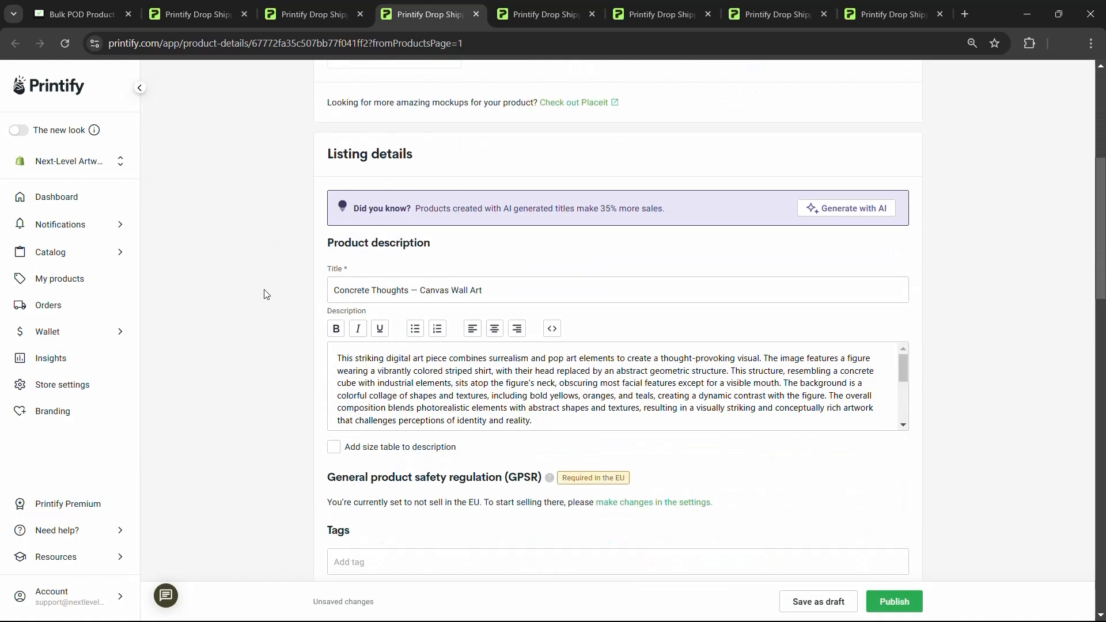
{"action": "left_click_drag", "start_coordinate": [533, 421], "coordinate": [344, 353]}
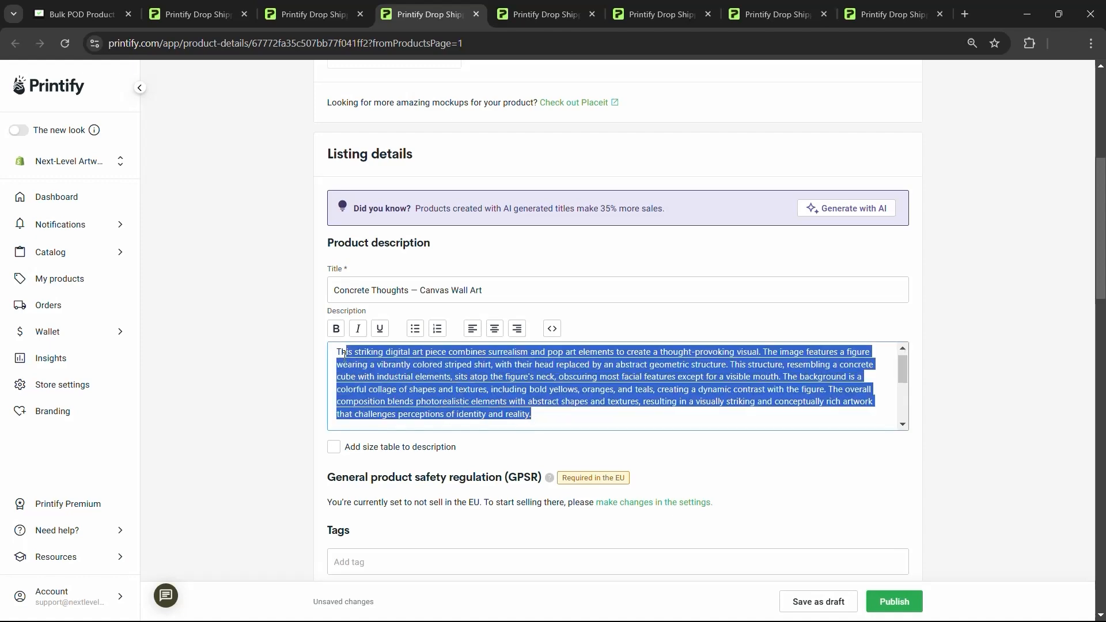
{"action": "left_click", "coordinate": [552, 412]}
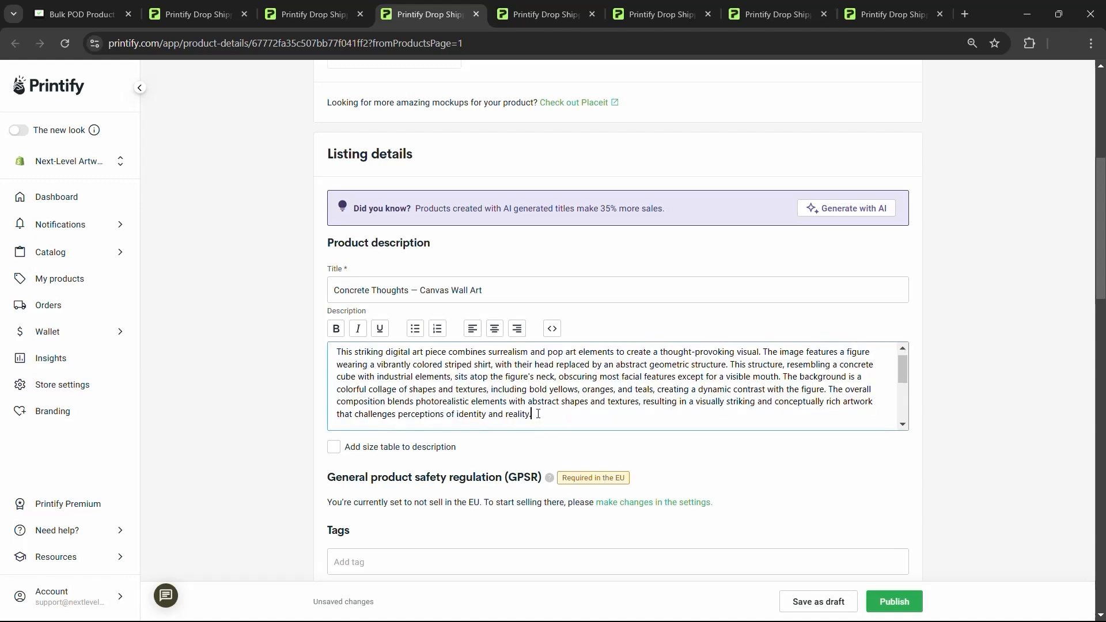
{"action": "scroll", "coordinate": [267, 332], "scroll_direction": "down", "scroll_amount": 4}
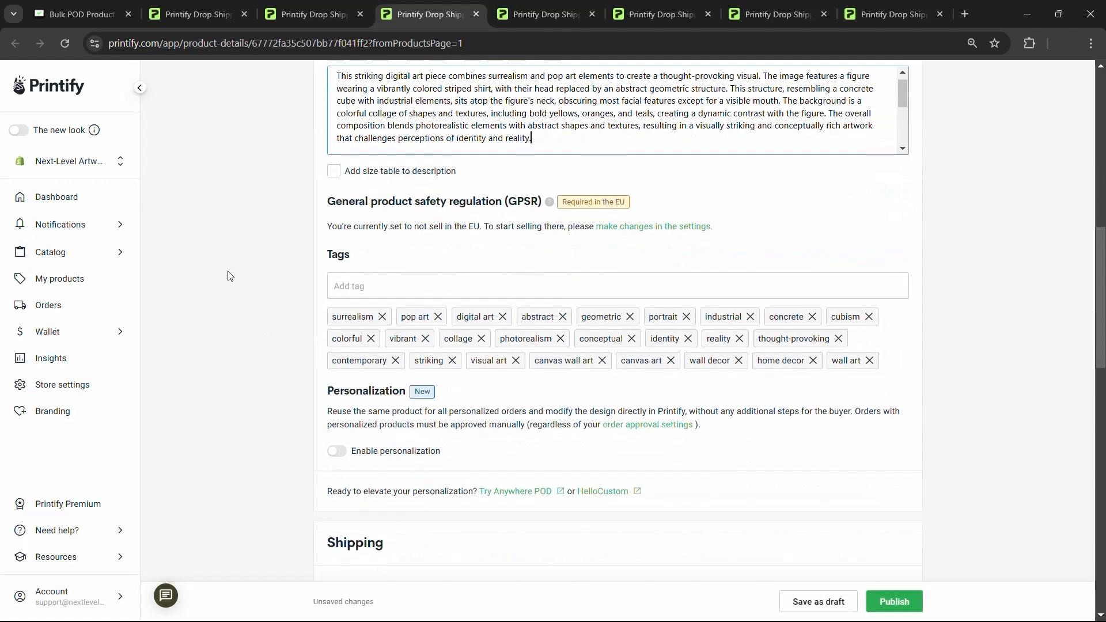
{"action": "key", "text": "ctrl+1"}
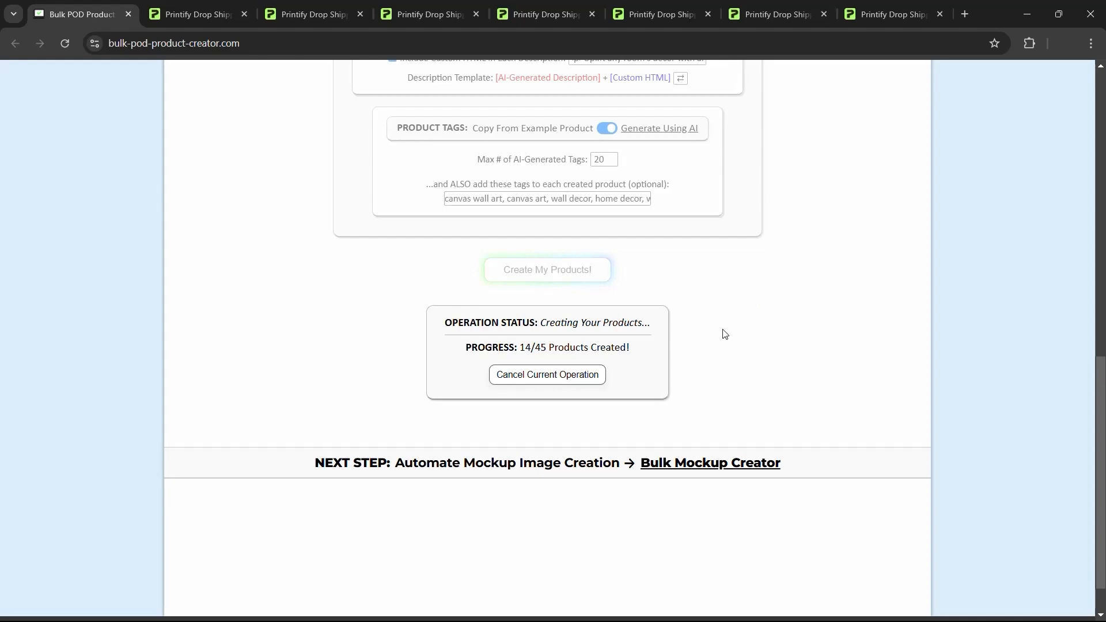
{"action": "scroll", "coordinate": [732, 337], "scroll_direction": "up", "scroll_amount": 4}
{"action": "key", "text": "ctrl+4"}
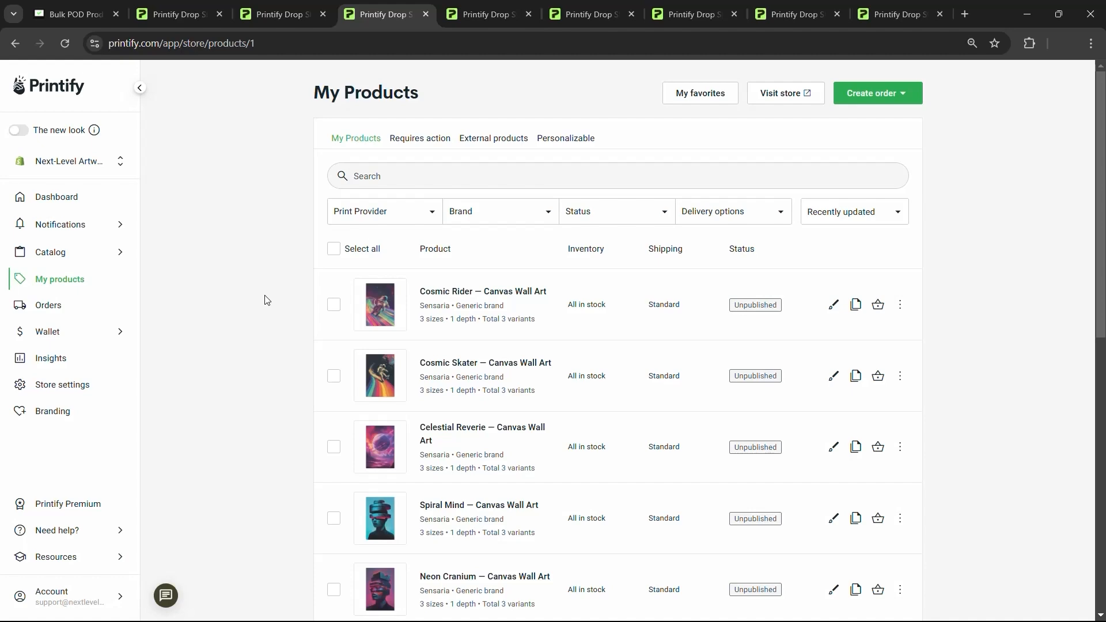
{"action": "left_click", "coordinate": [75, 5]}
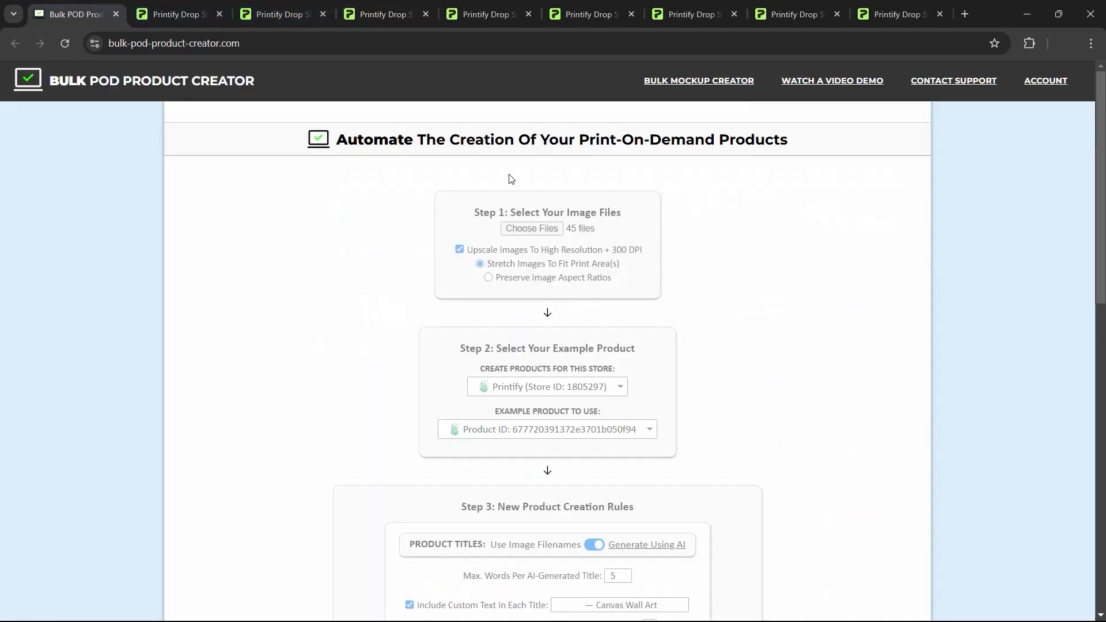
{"action": "scroll", "coordinate": [783, 238], "scroll_direction": "down", "scroll_amount": 10}
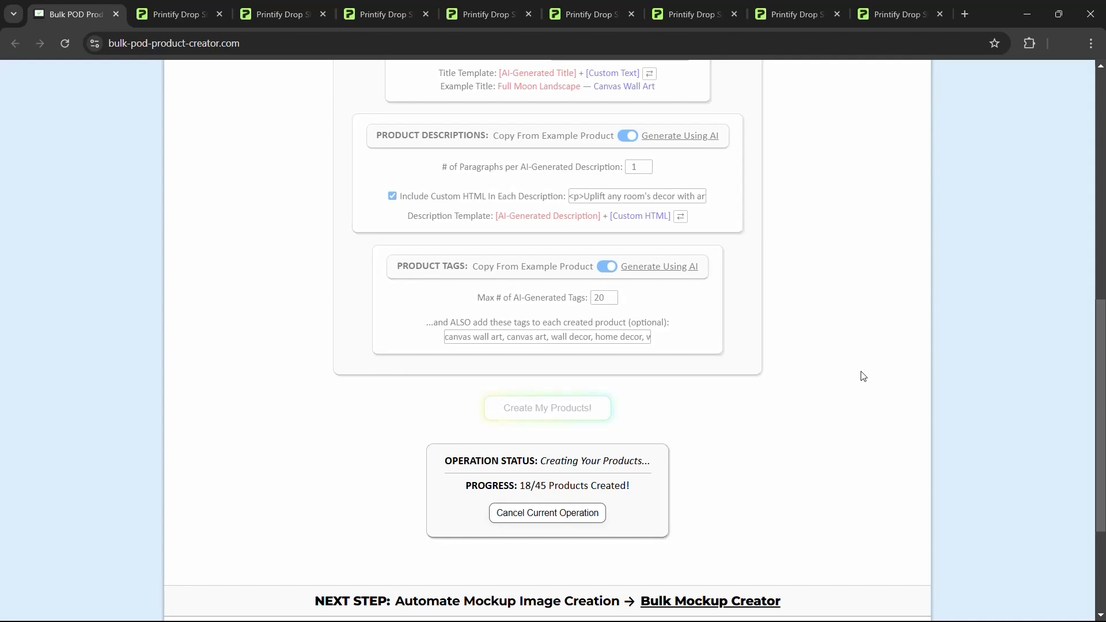
{"action": "scroll", "coordinate": [863, 376], "scroll_direction": "up", "scroll_amount": 10}
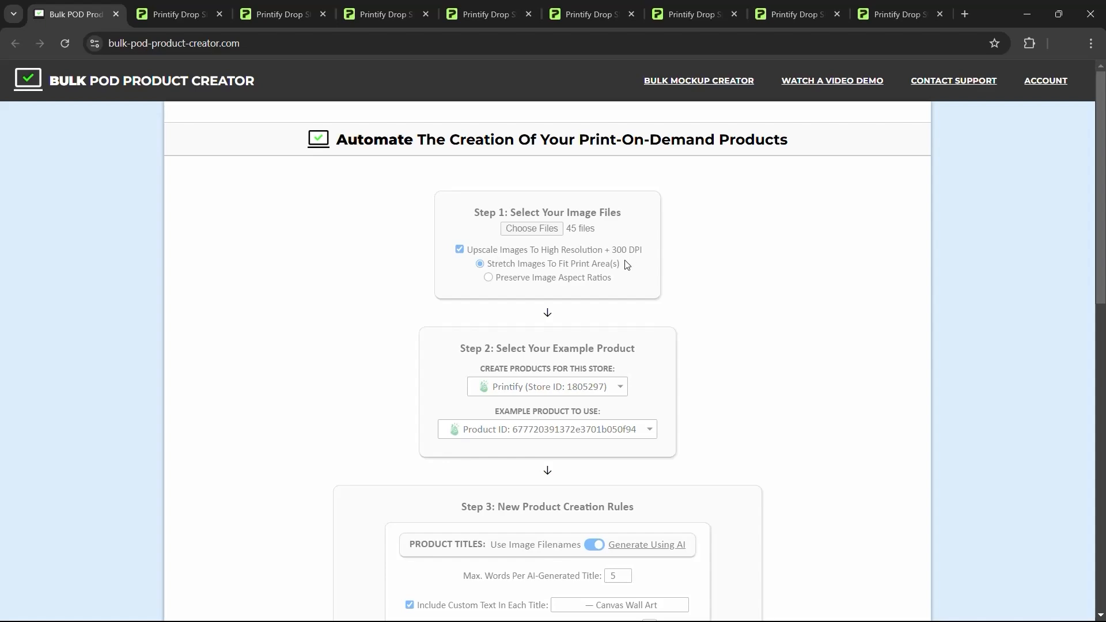
- Glance at My Products, then check the bulk creator's progress
{"action": "left_click", "coordinate": [419, 8]}
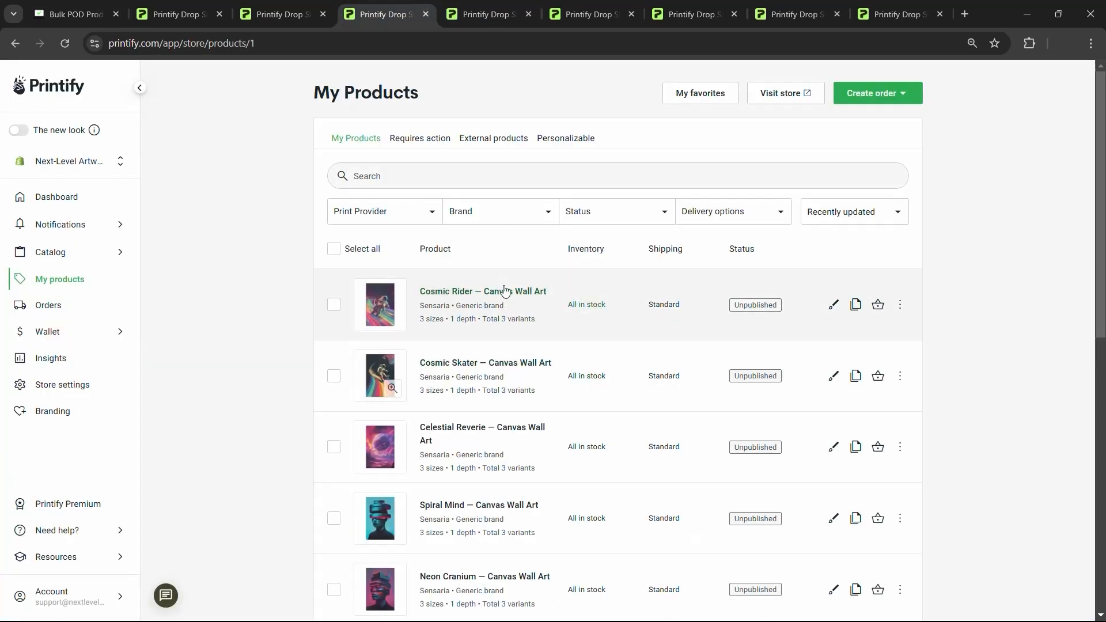
{"action": "left_click", "coordinate": [75, 14]}
{"action": "scroll", "coordinate": [518, 358], "scroll_direction": "down", "scroll_amount": 5}
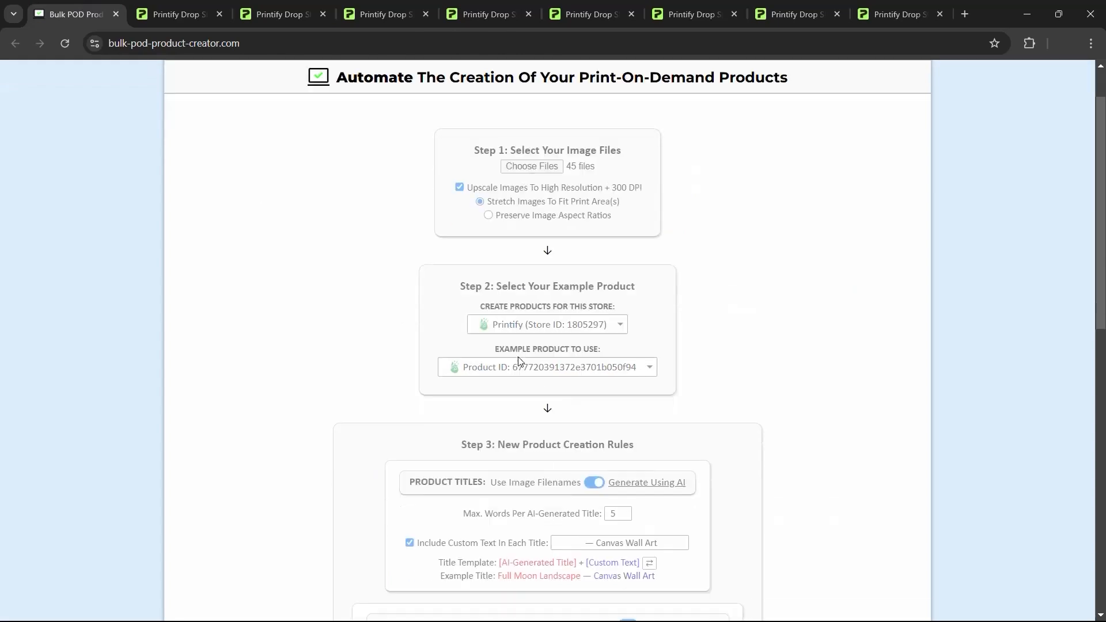
{"action": "scroll", "coordinate": [563, 262], "scroll_direction": "down", "scroll_amount": 1}
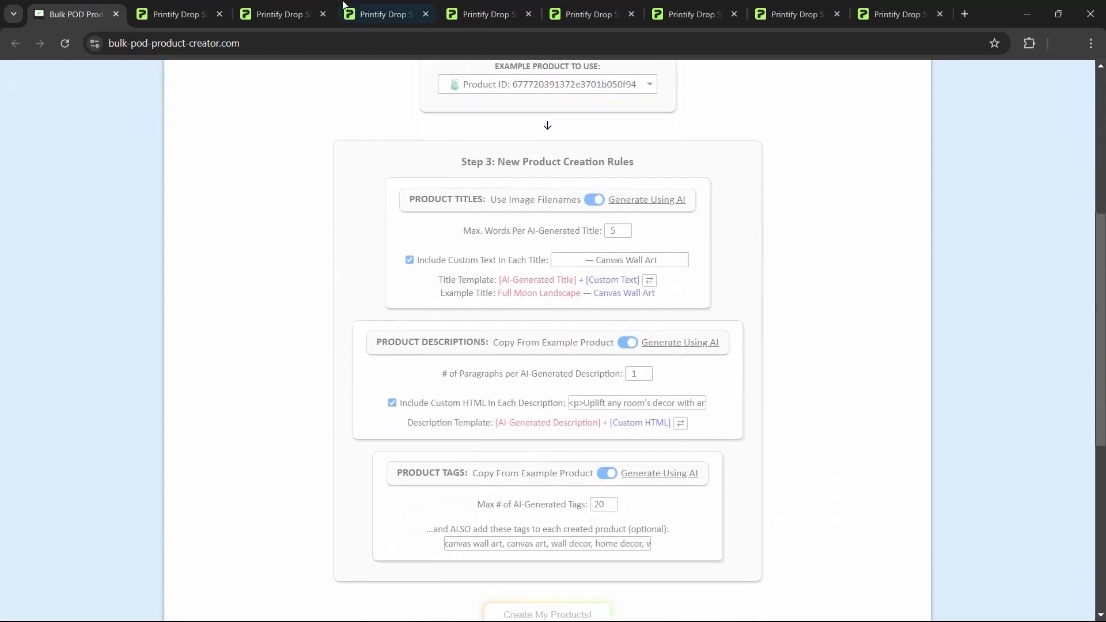
- Open the Ribboned Identity details page and scroll through its description and tags
{"action": "left_click", "coordinate": [348, 5]}
{"action": "left_click", "coordinate": [455, 4]}
{"action": "left_click", "coordinate": [589, 16]}
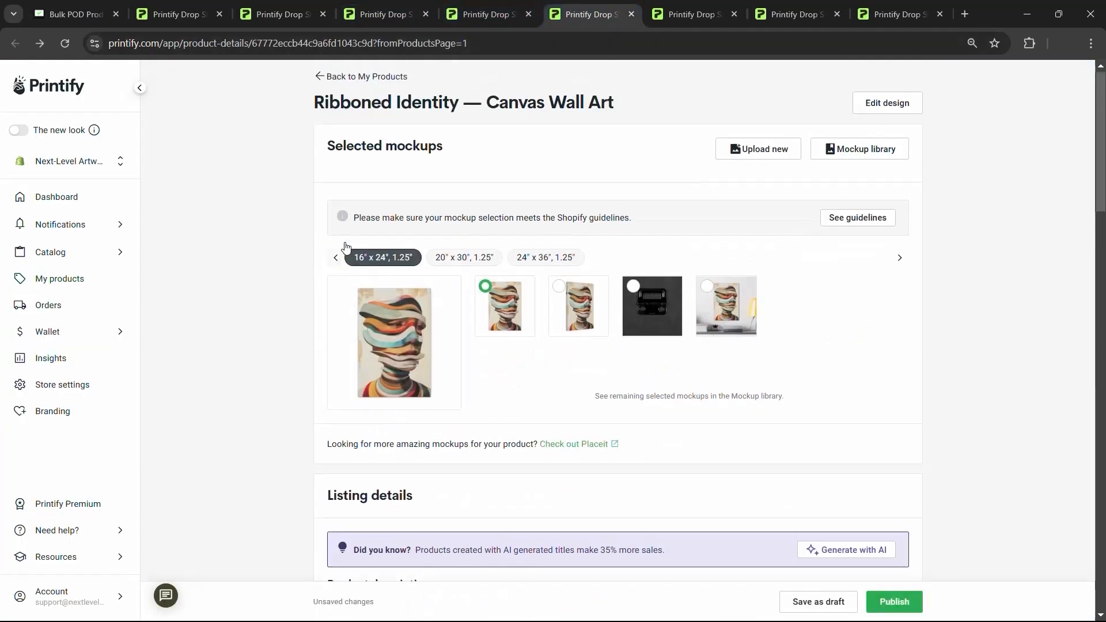
{"action": "scroll", "coordinate": [385, 290], "scroll_direction": "down", "scroll_amount": 6}
{"action": "scroll", "coordinate": [384, 290], "scroll_direction": "down", "scroll_amount": 2}
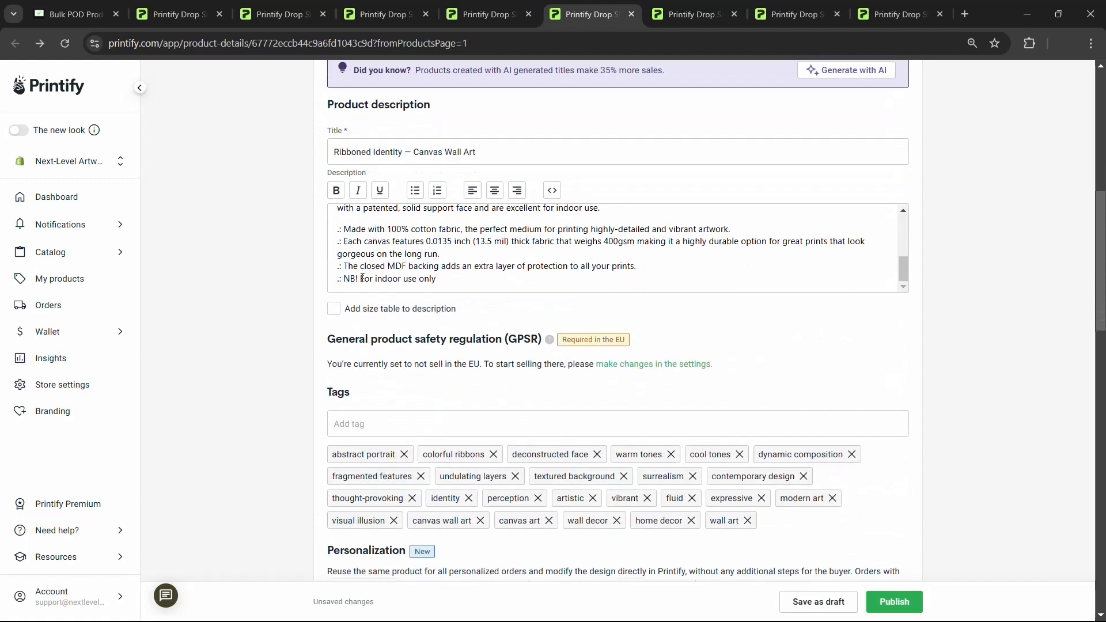
- View My Products with Cosmic Rider on top, then return to the bulk creator at 18/45
{"action": "left_click", "coordinate": [280, 14]}
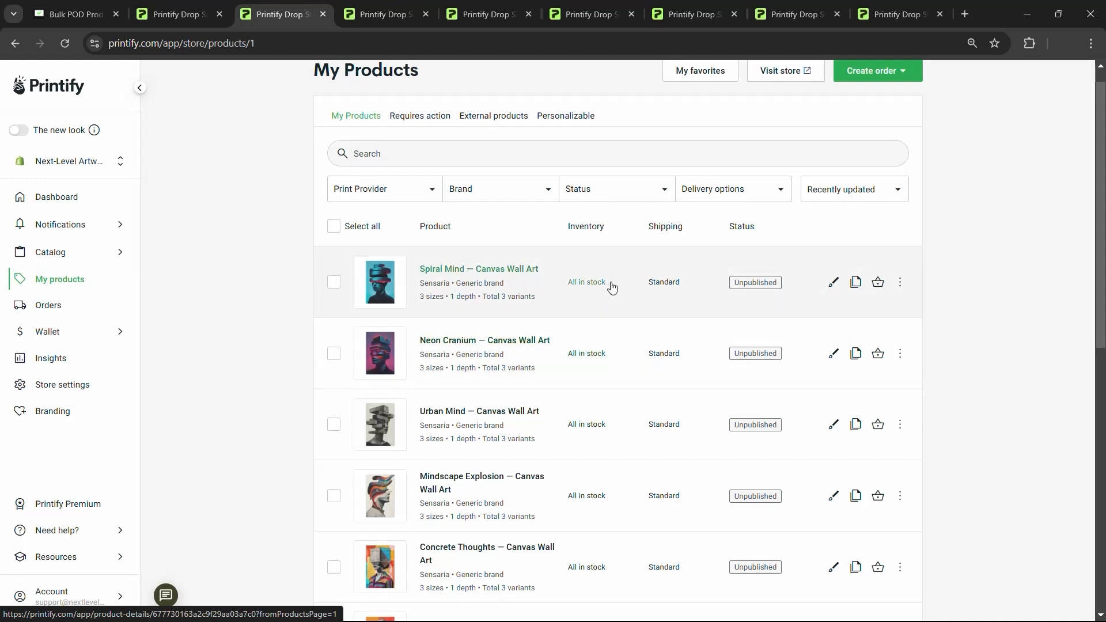
{"action": "scroll", "coordinate": [476, 304], "scroll_direction": "up", "scroll_amount": 1}
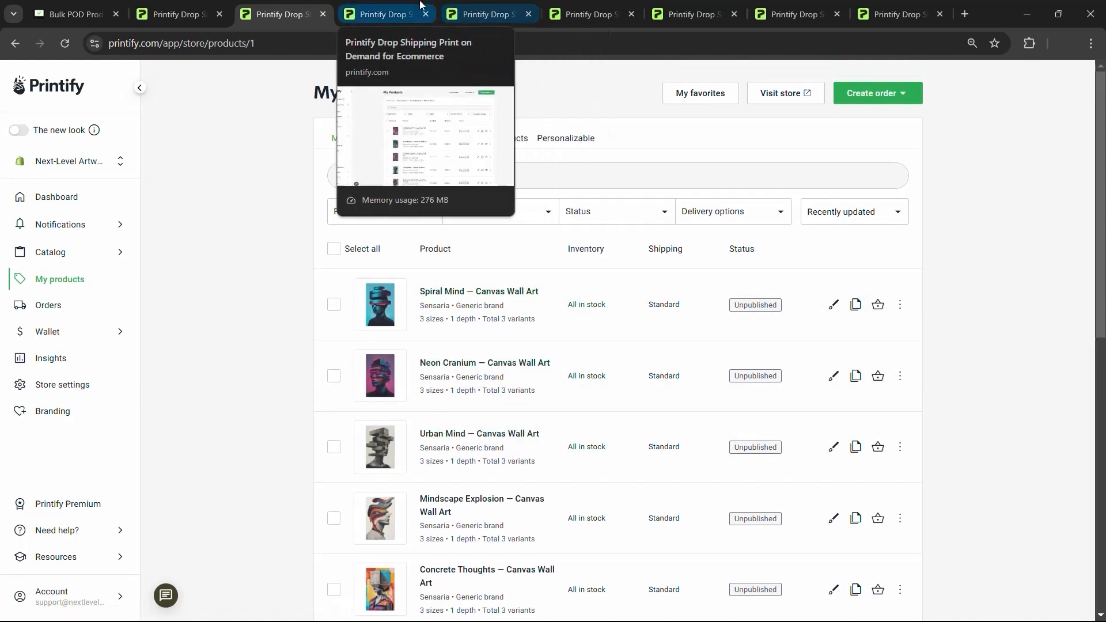
{"action": "left_click", "coordinate": [391, 5]}
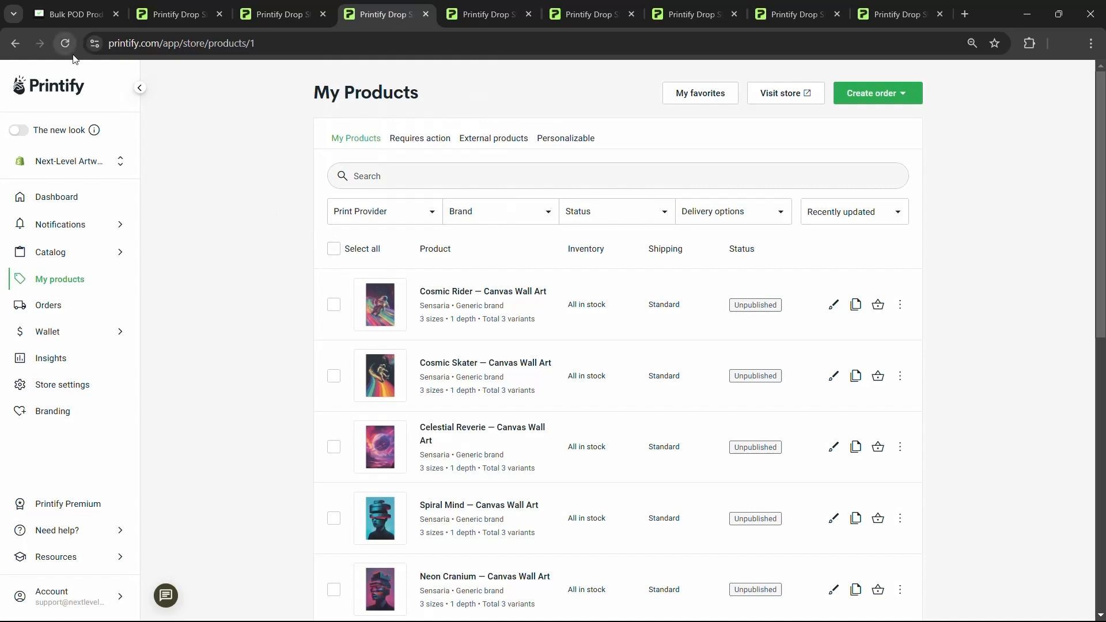
{"action": "left_click", "coordinate": [77, 6]}
{"action": "scroll", "coordinate": [252, 248], "scroll_direction": "down", "scroll_amount": 5}
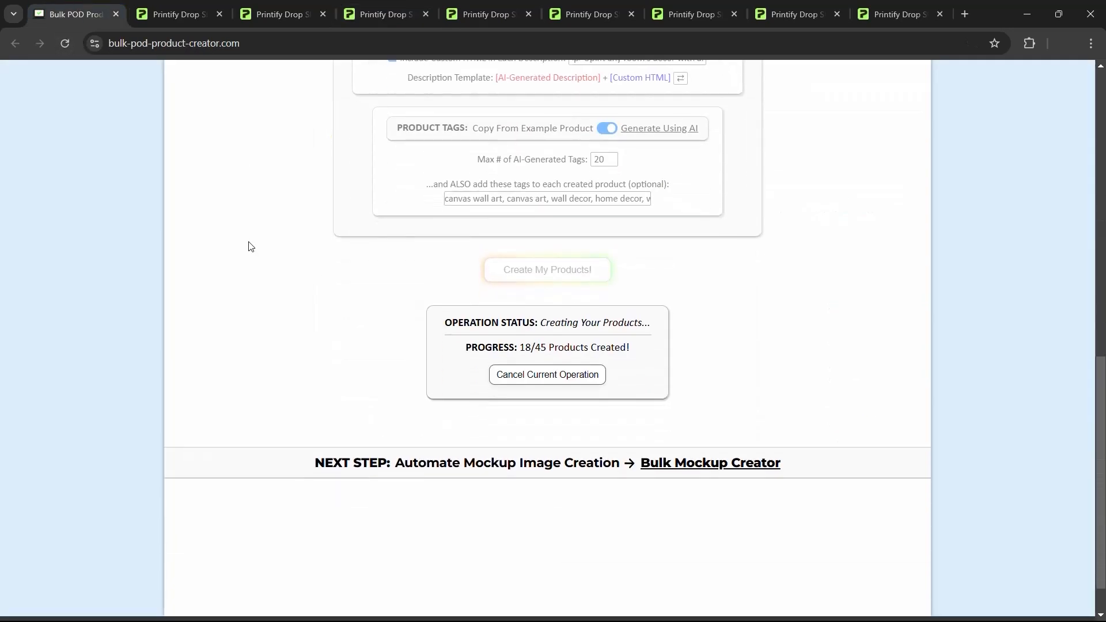
{"action": "scroll", "coordinate": [247, 249], "scroll_direction": "up", "scroll_amount": 2}
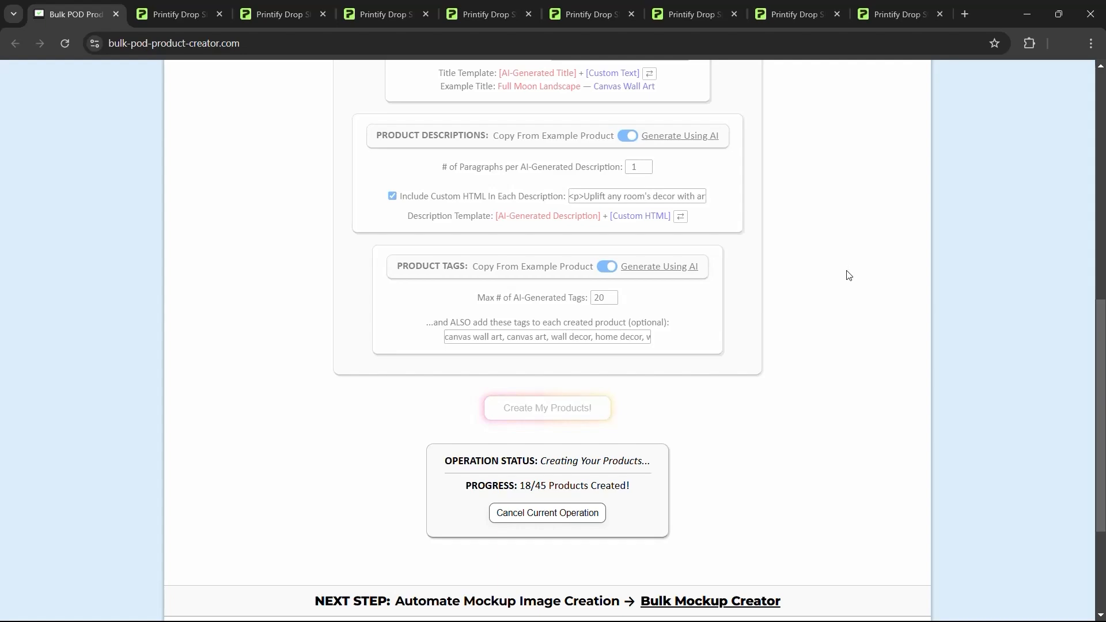
{"action": "scroll", "coordinate": [846, 276], "scroll_direction": "up", "scroll_amount": 10}
{"action": "key", "text": "ctrl+5"}
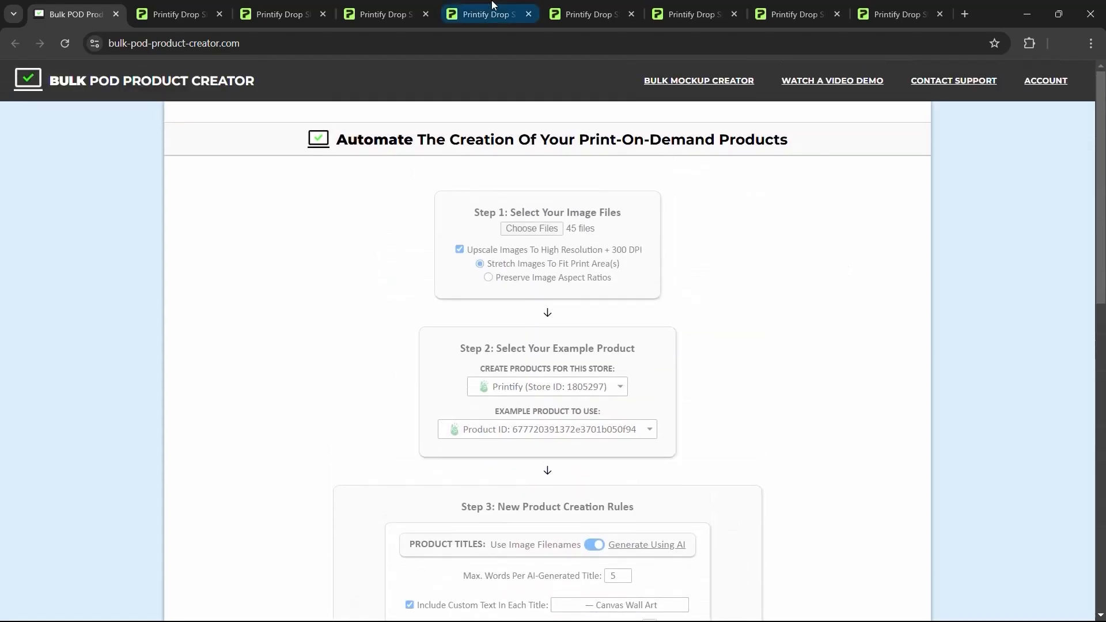
{"action": "key", "text": "ctrl+6"}
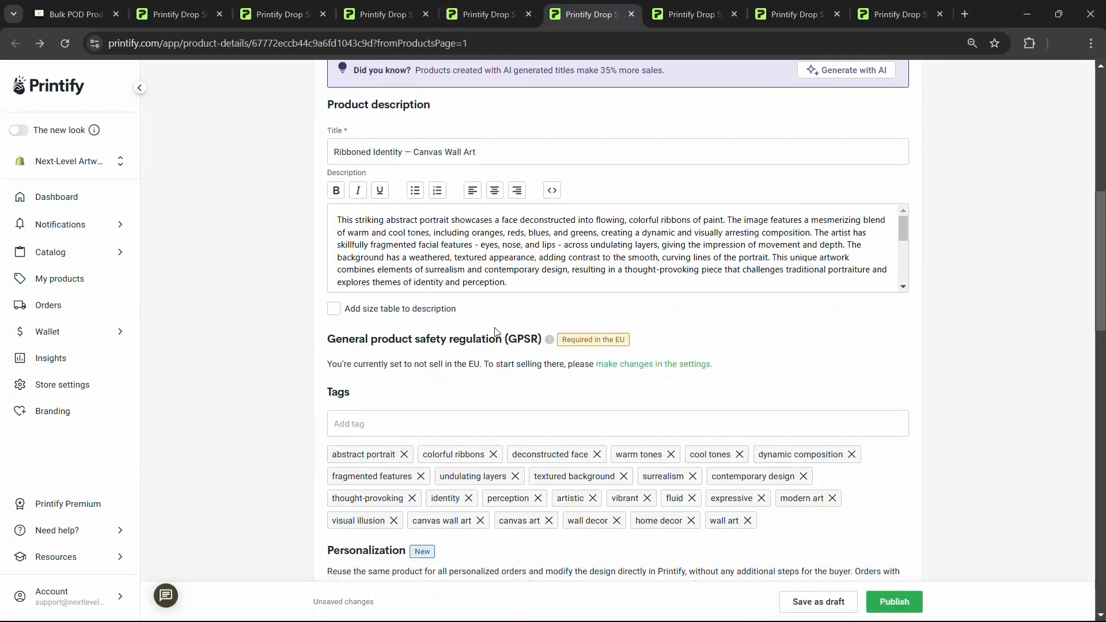
- Review the Ribboned Identity description text, then switch to the Fragmented Identity product page
{"action": "left_click_drag", "start_coordinate": [511, 284], "coordinate": [338, 220]}
{"action": "left_click", "coordinate": [447, 238]}
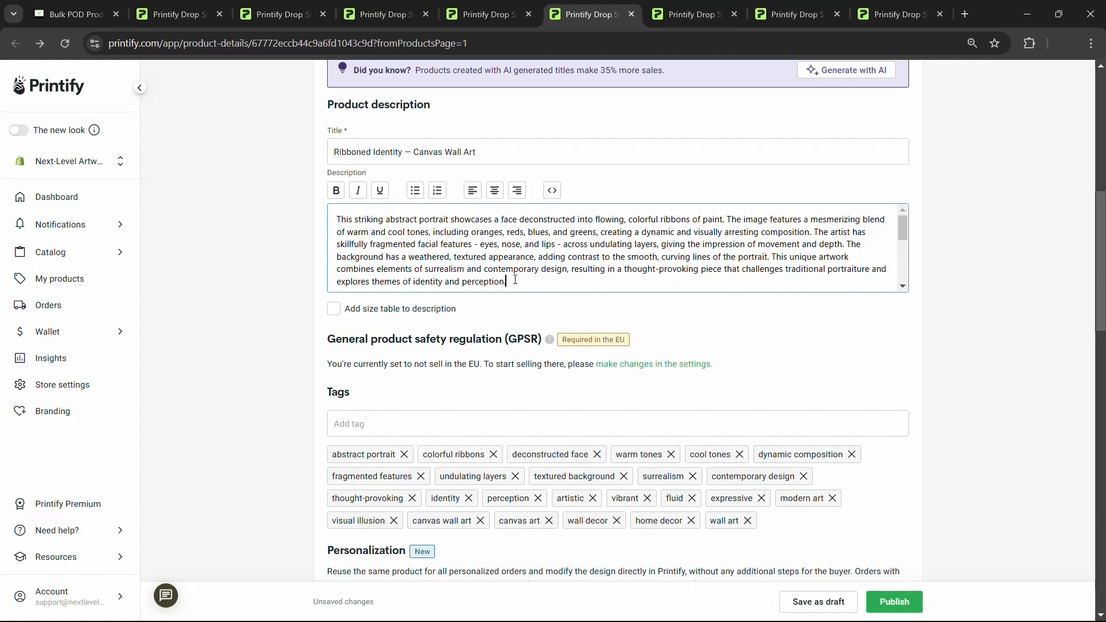
{"action": "key", "text": "ctrl+a"}
{"action": "left_click", "coordinate": [557, 281]}
{"action": "left_click", "coordinate": [658, 5]}
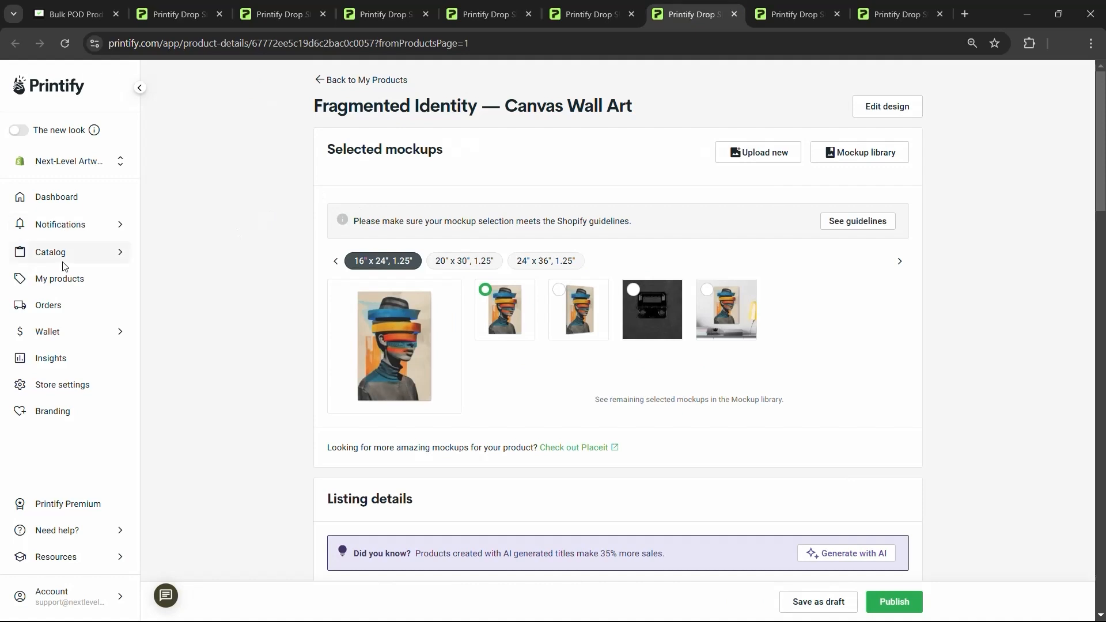
- Open a new tab and browse the Posters catalog listing
{"action": "middle_click", "coordinate": [73, 279]}
{"action": "mouse_move", "coordinate": [72, 260]}
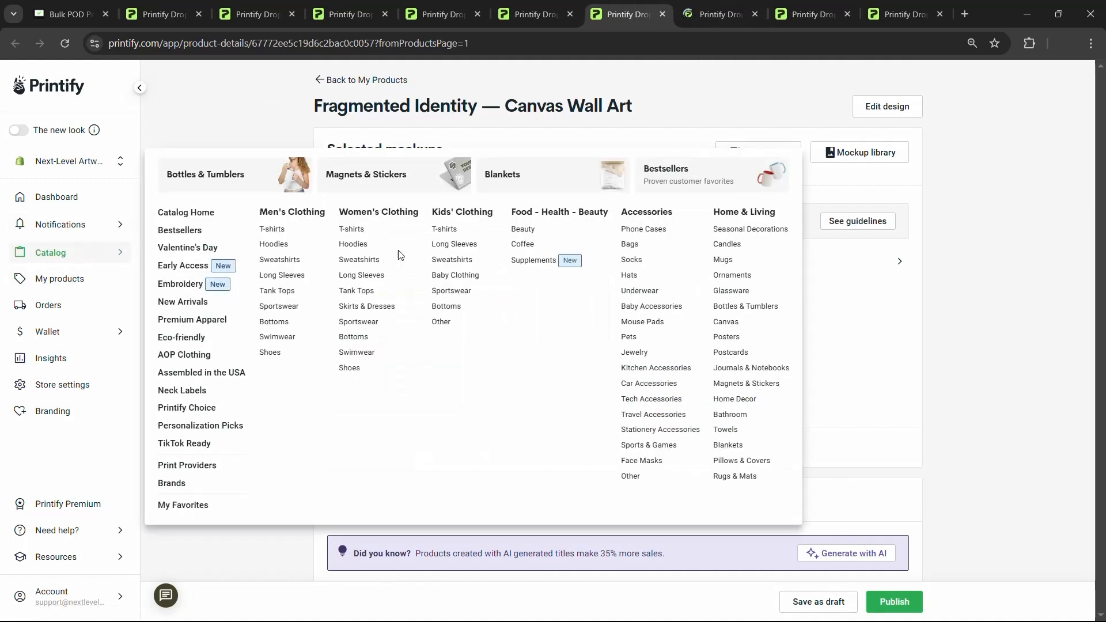
{"action": "left_click", "coordinate": [727, 339]}
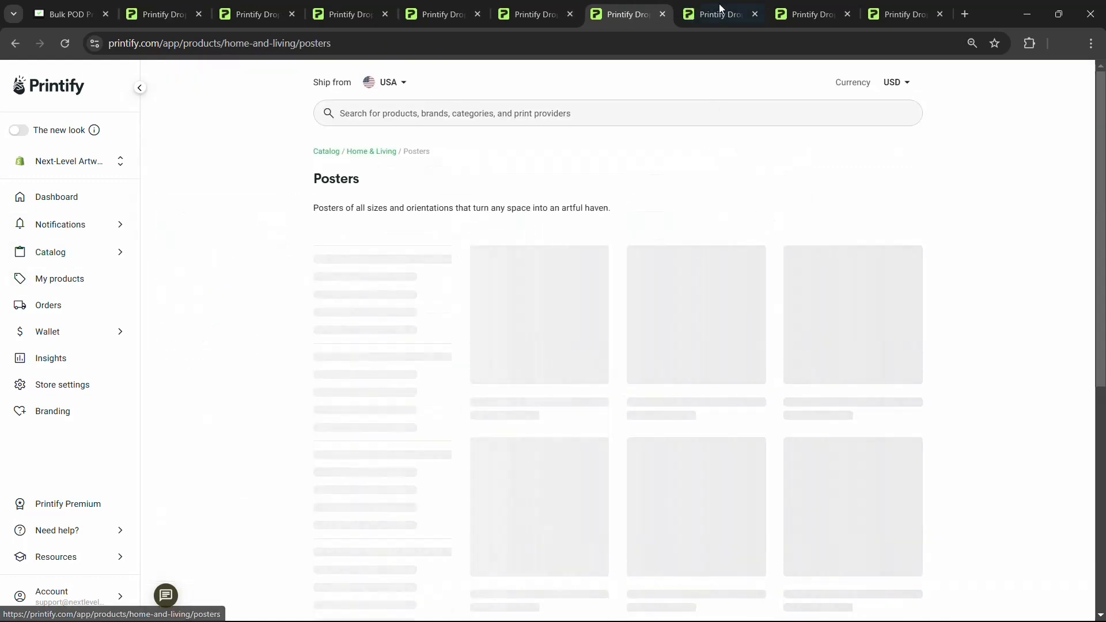
{"action": "scroll", "coordinate": [715, 242], "scroll_direction": "down", "scroll_amount": 5}
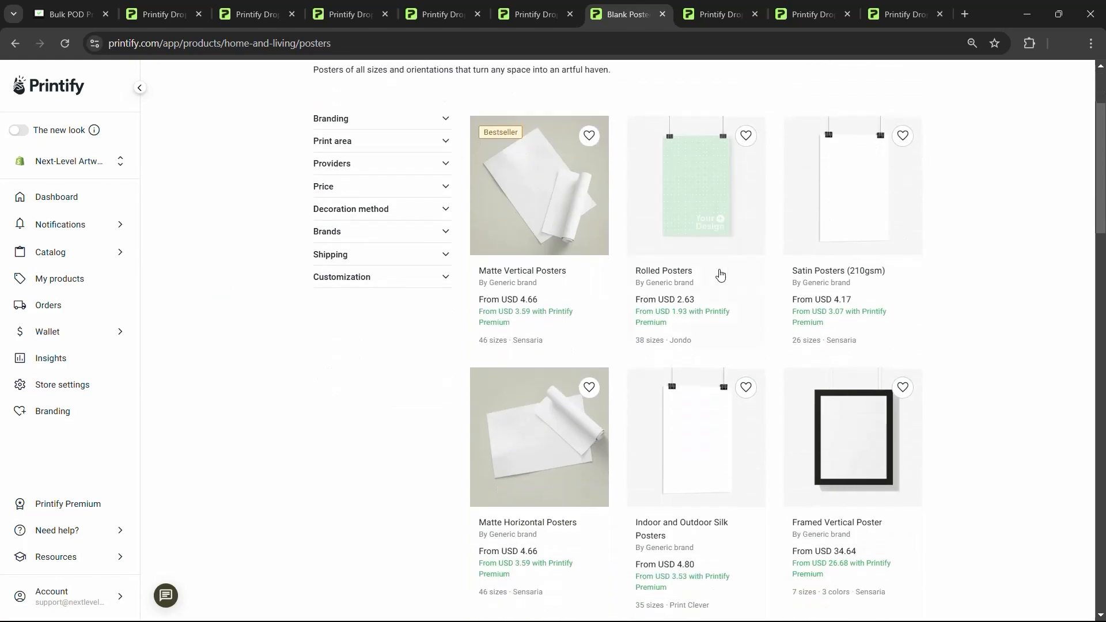
{"action": "scroll", "coordinate": [693, 289], "scroll_direction": "down", "scroll_amount": 3}
{"action": "scroll", "coordinate": [720, 282], "scroll_direction": "up", "scroll_amount": 9}
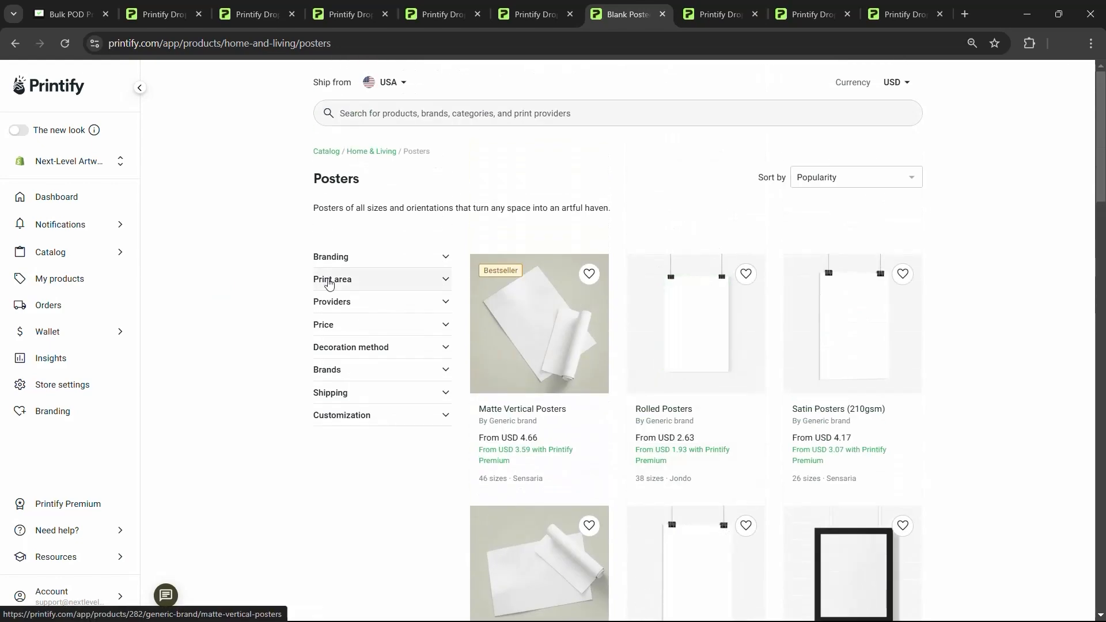
- Go to the Canvas catalog and open the Canvas Gallery Wraps product page
{"action": "mouse_move", "coordinate": [94, 255]}
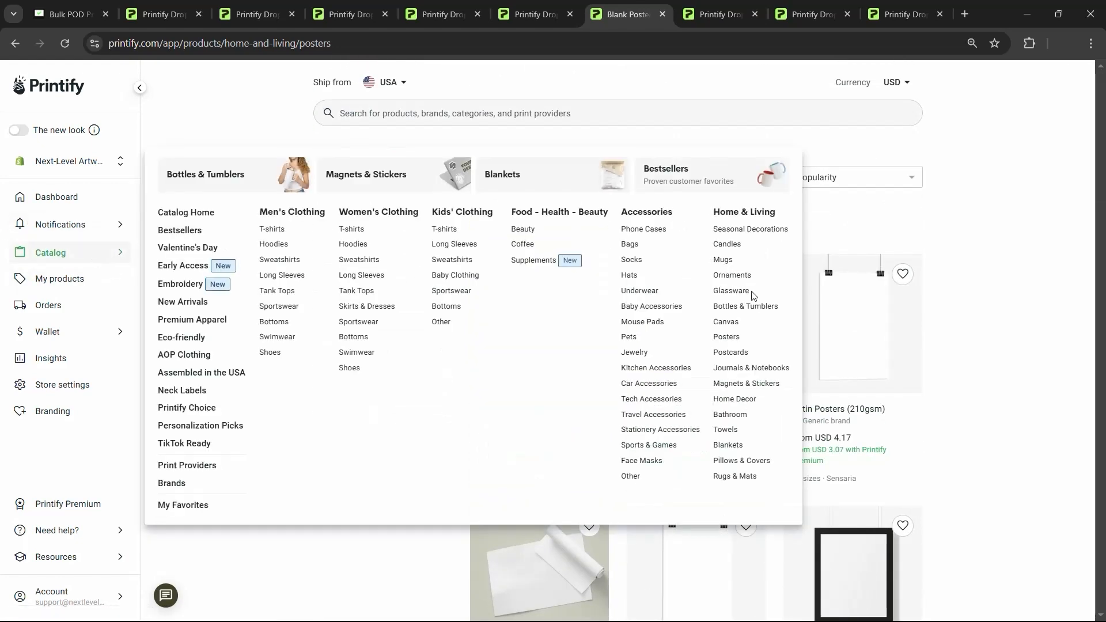
{"action": "left_click", "coordinate": [725, 322]}
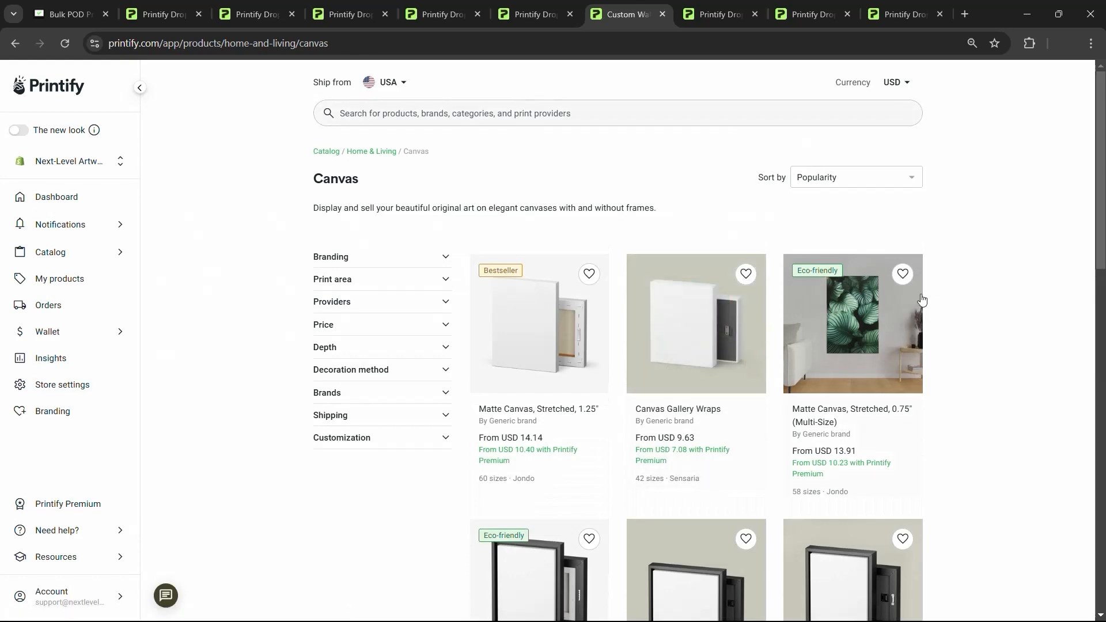
{"action": "scroll", "coordinate": [729, 322], "scroll_direction": "down", "scroll_amount": 1}
{"action": "left_click", "coordinate": [689, 254]}
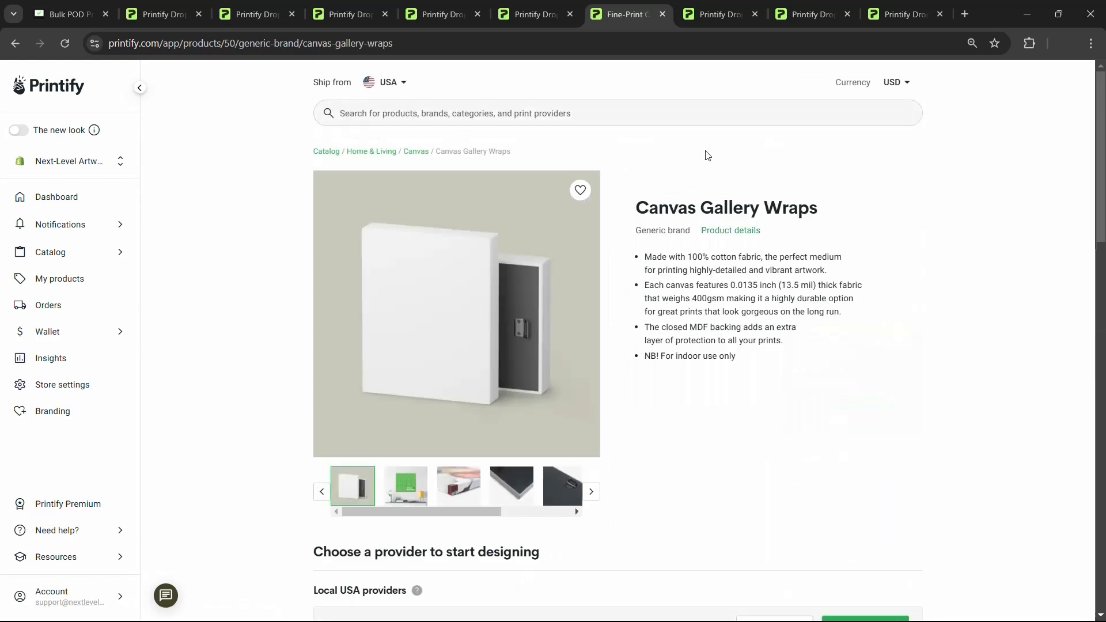
{"action": "scroll", "coordinate": [823, 333], "scroll_direction": "down", "scroll_amount": 3}
- Start a Sensaria design with sizes 16" x 24", 20" x 30" and 24" x 36", dropping 10" x 8"
{"action": "left_click", "coordinate": [858, 352]}
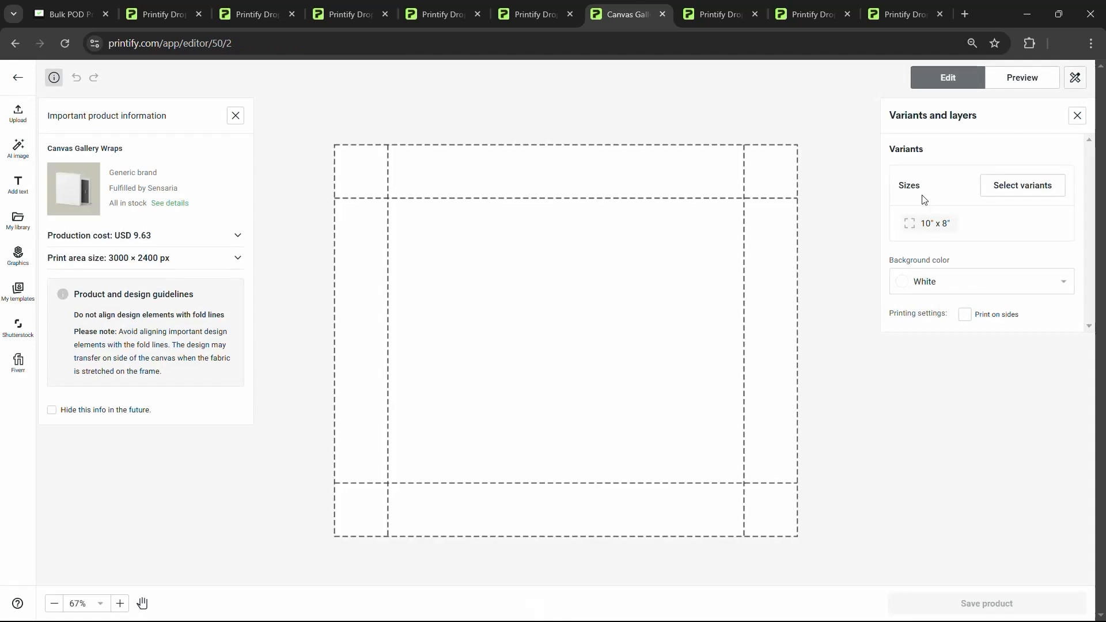
{"action": "left_click", "coordinate": [1023, 191]}
{"action": "scroll", "coordinate": [958, 321], "scroll_direction": "down", "scroll_amount": 10}
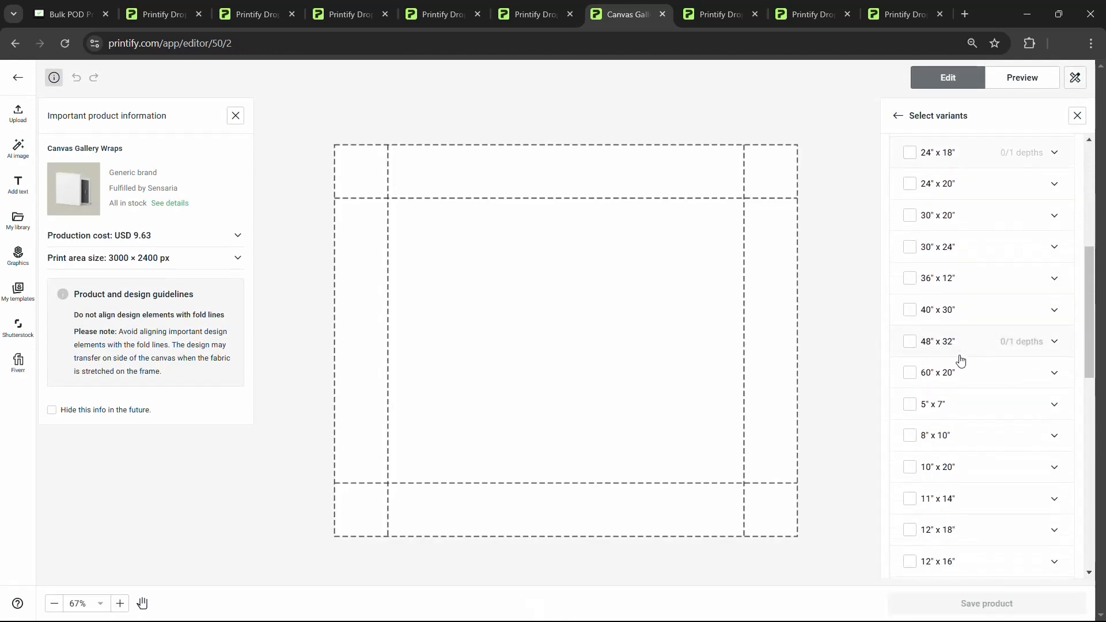
{"action": "scroll", "coordinate": [955, 363], "scroll_direction": "down", "scroll_amount": 3}
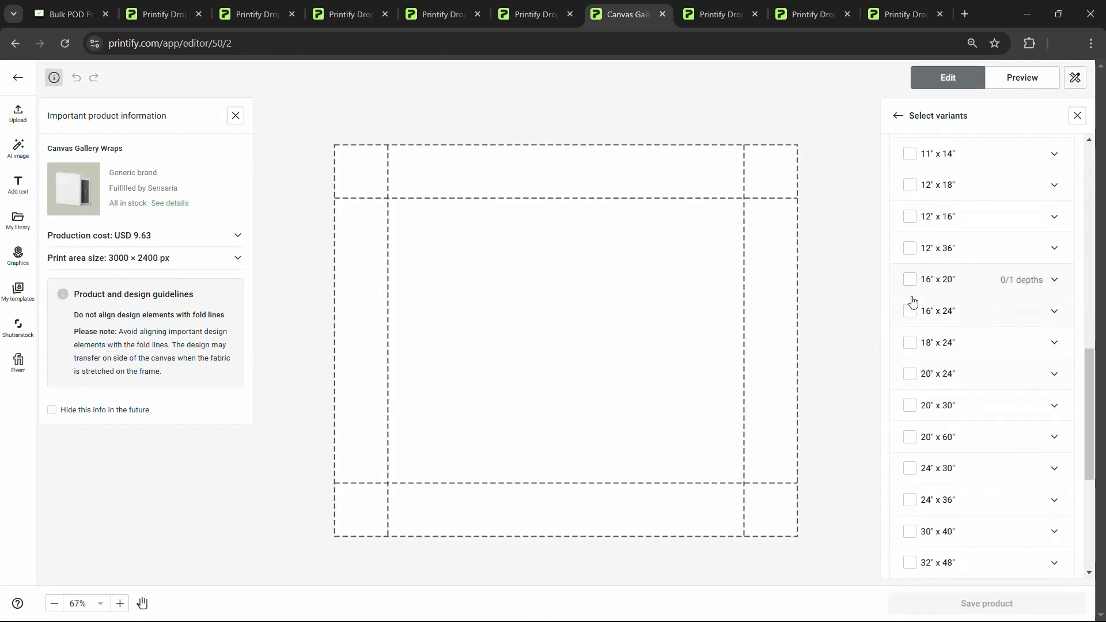
{"action": "left_click", "coordinate": [911, 312]}
{"action": "left_click", "coordinate": [909, 406]}
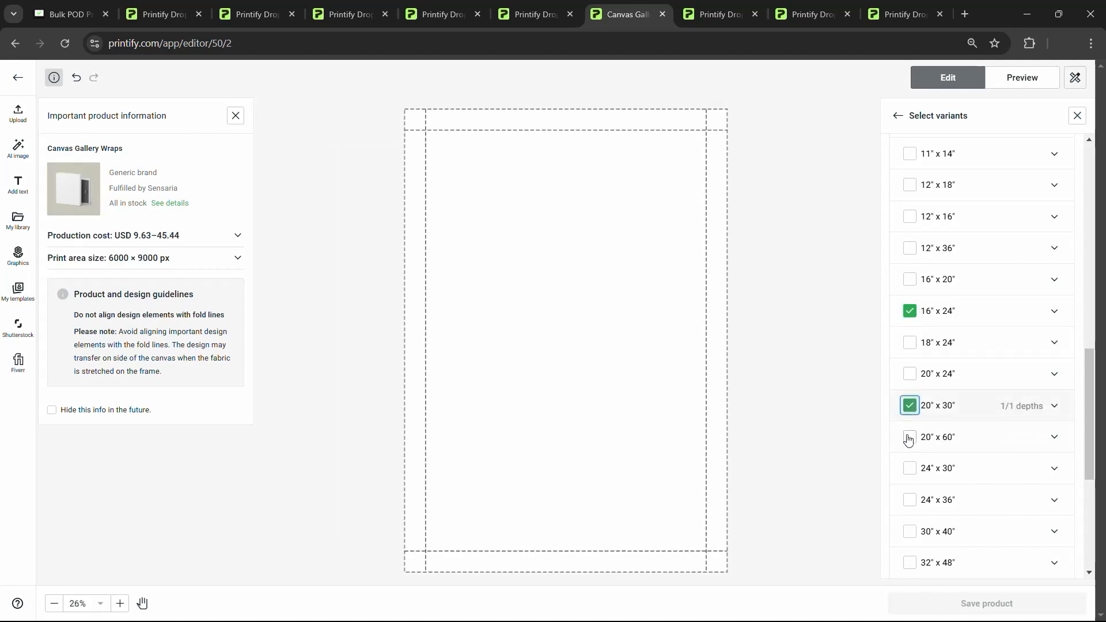
{"action": "left_click", "coordinate": [909, 506]}
{"action": "scroll", "coordinate": [924, 403], "scroll_direction": "up", "scroll_amount": 9}
{"action": "left_click", "coordinate": [908, 209]}
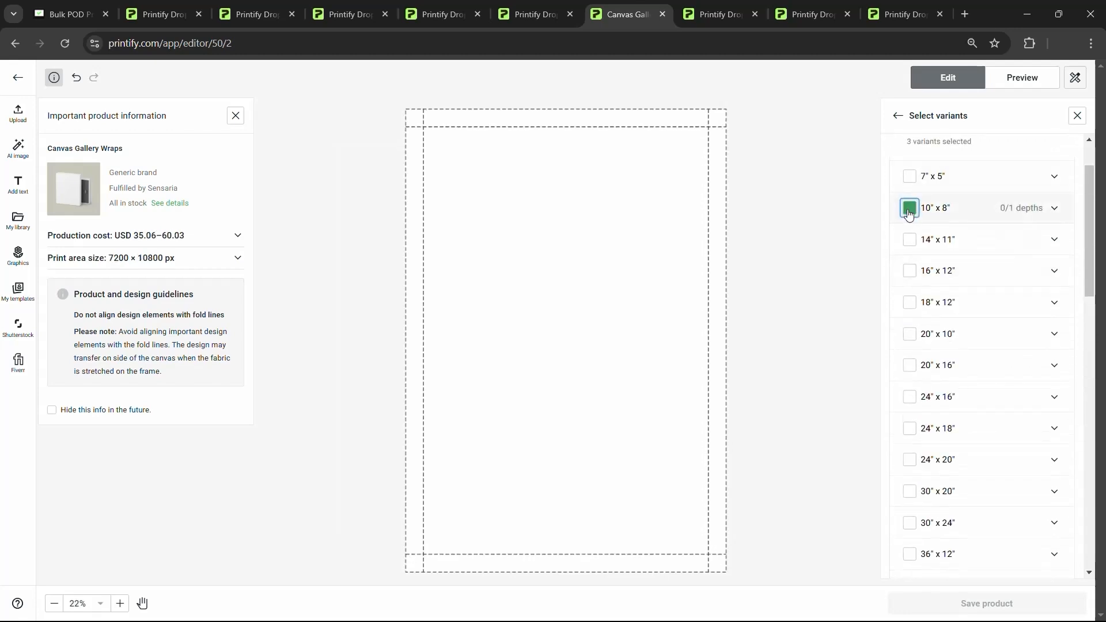
{"action": "left_click", "coordinate": [17, 114]}
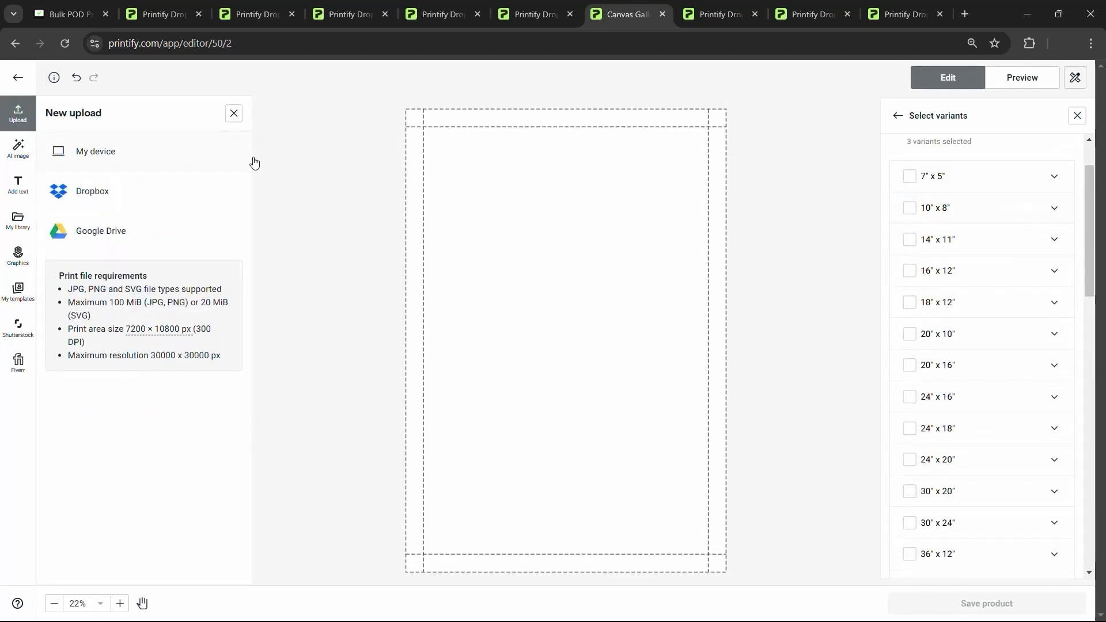
- Upload abstract-art-1.7 from the computer onto the canvas and save the product
{"action": "left_click", "coordinate": [153, 152]}
{"action": "double_click", "coordinate": [462, 114]}
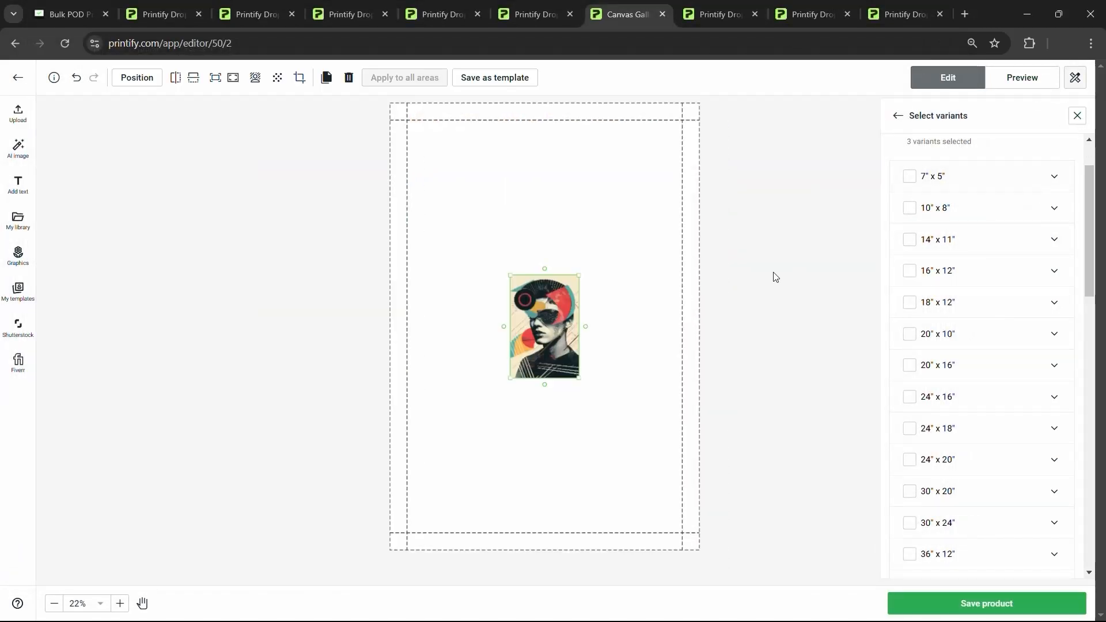
{"action": "scroll", "coordinate": [1047, 199], "scroll_direction": "up", "scroll_amount": 2}
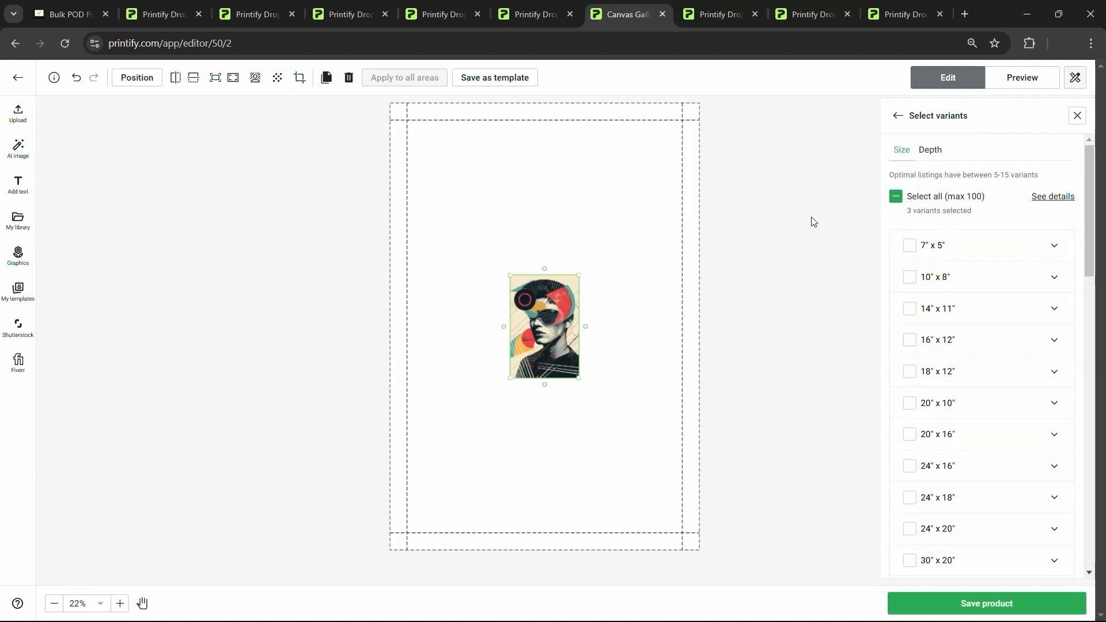
{"action": "scroll", "coordinate": [1022, 432], "scroll_direction": "down", "scroll_amount": 10}
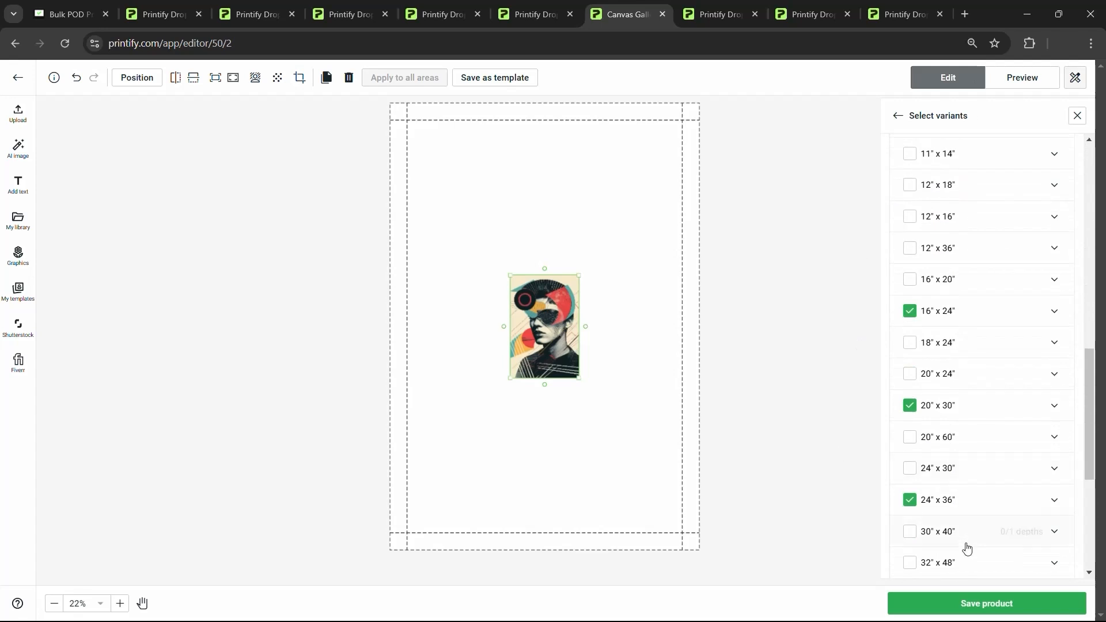
{"action": "left_click", "coordinate": [967, 602]}
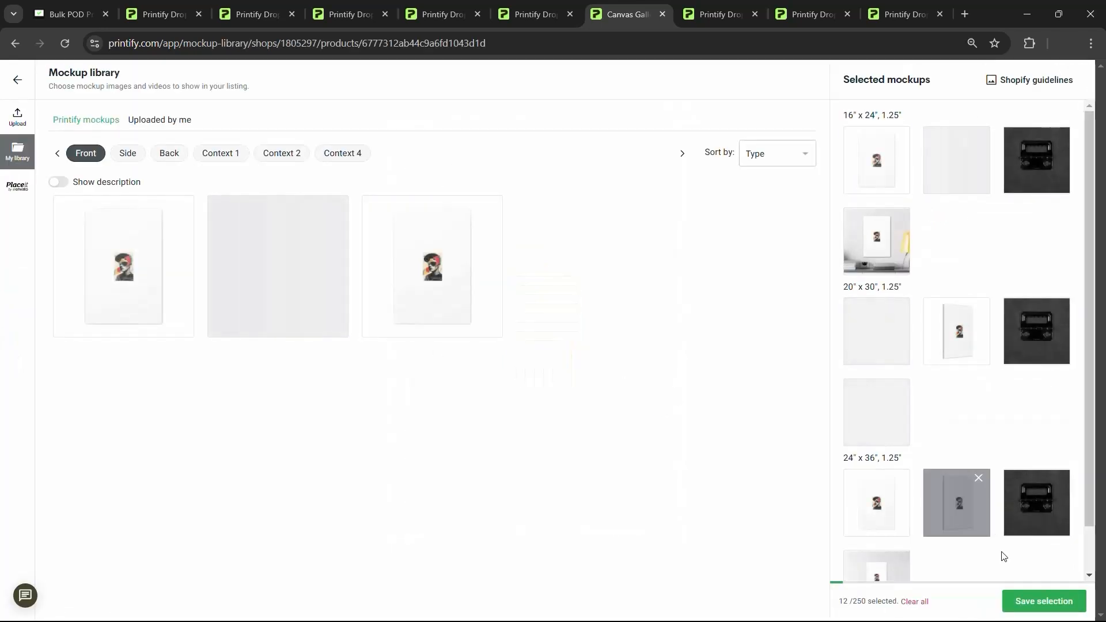
- Save the mockup selection and review the listing's title and description fields
{"action": "left_click", "coordinate": [1041, 602]}
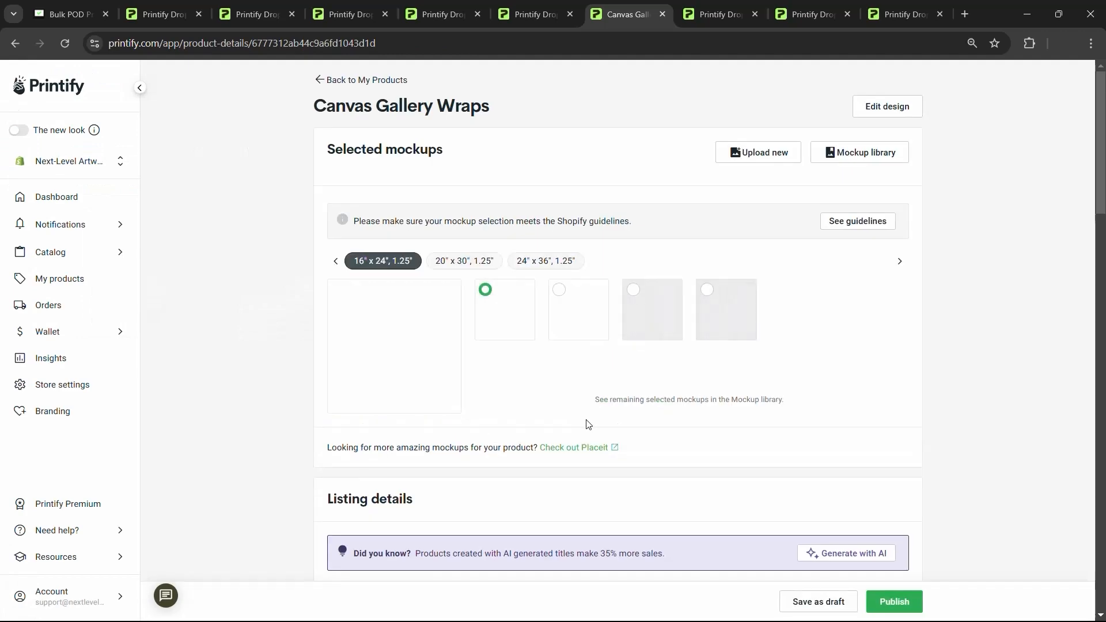
{"action": "scroll", "coordinate": [495, 430], "scroll_direction": "down", "scroll_amount": 10}
{"action": "scroll", "coordinate": [496, 429], "scroll_direction": "down", "scroll_amount": 10}
{"action": "scroll", "coordinate": [504, 427], "scroll_direction": "up", "scroll_amount": 15}
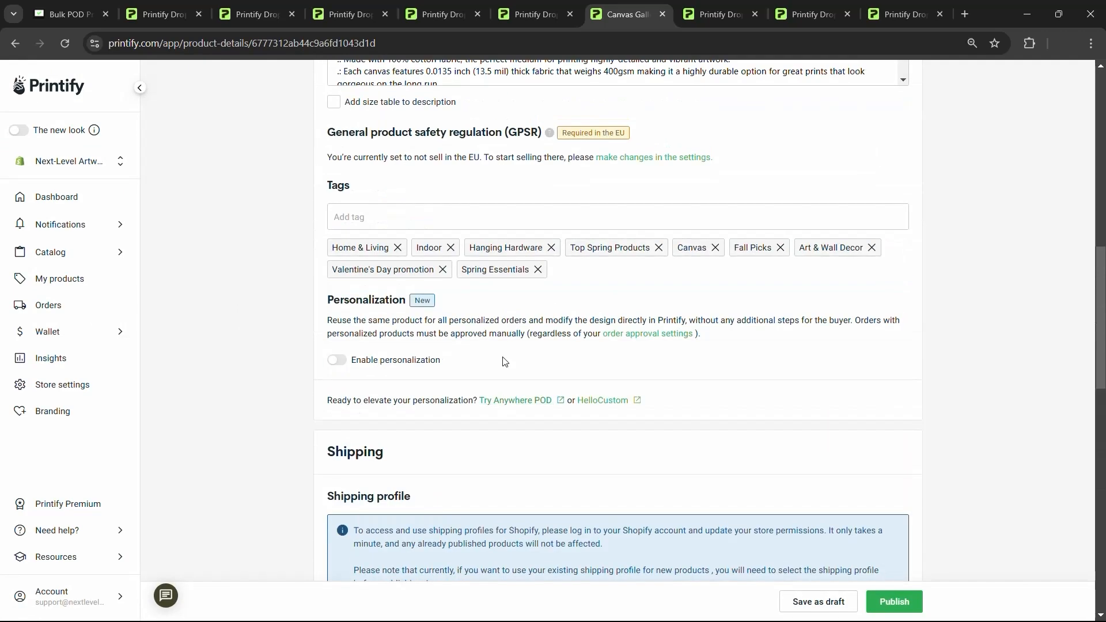
{"action": "scroll", "coordinate": [419, 380], "scroll_direction": "up", "scroll_amount": 1}
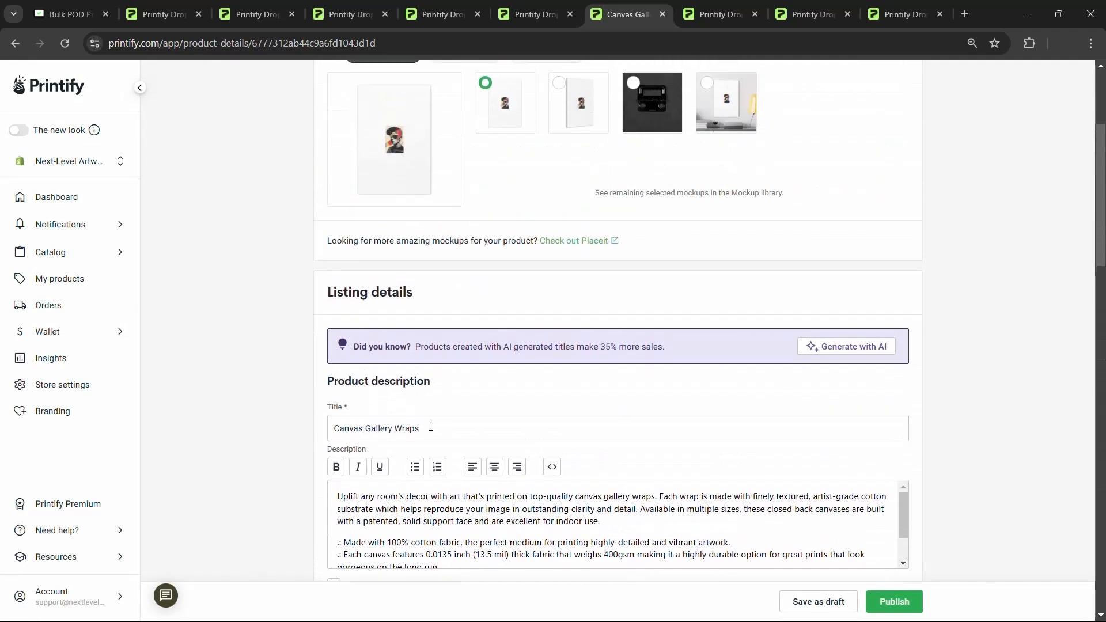
{"action": "left_click", "coordinate": [459, 428]}
{"action": "triple_click", "coordinate": [453, 430]}
{"action": "left_click", "coordinate": [452, 428]}
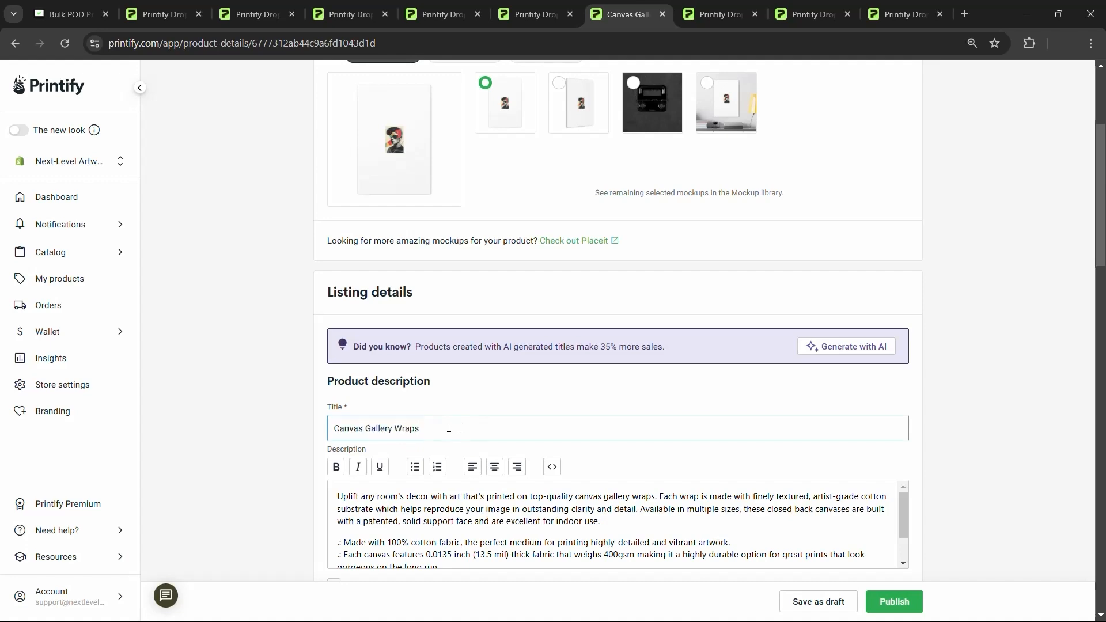
{"action": "scroll", "coordinate": [455, 437], "scroll_direction": "up", "scroll_amount": 3}
- Check the bulk run at 19/45 products, then view the Printify My Products list
{"action": "left_click", "coordinate": [38, 8]}
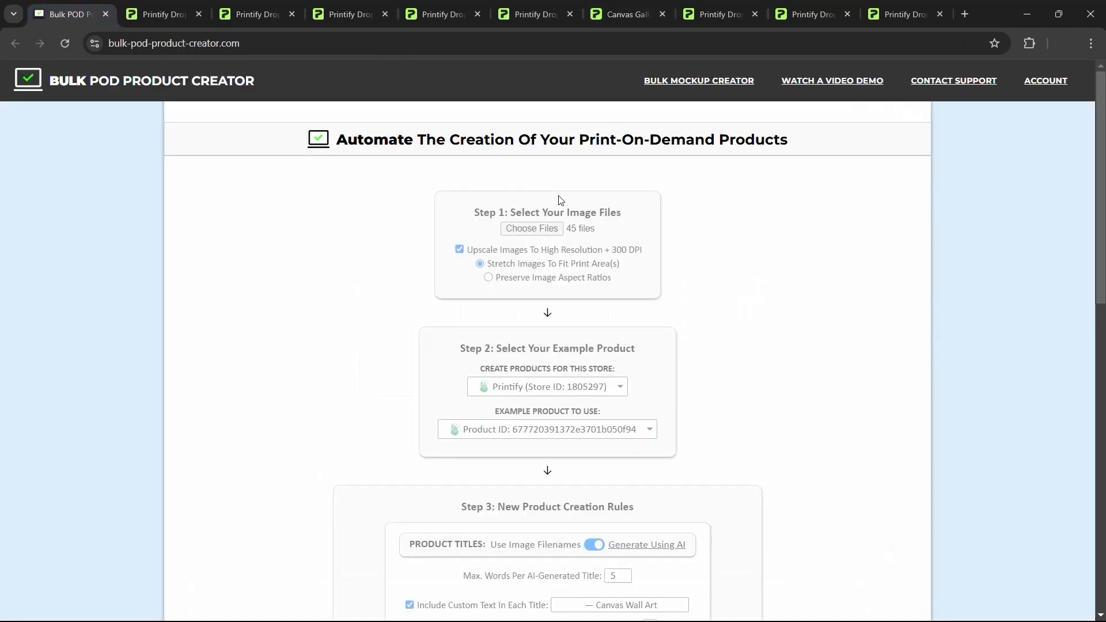
{"action": "scroll", "coordinate": [637, 254], "scroll_direction": "down", "scroll_amount": 12}
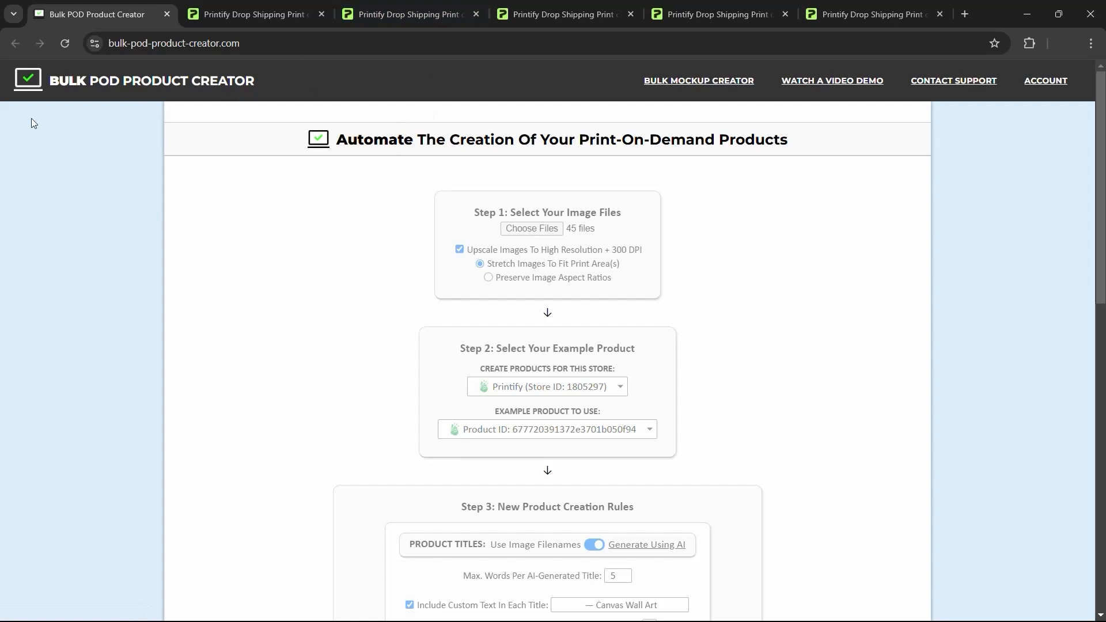
{"action": "left_click", "coordinate": [379, 8]}
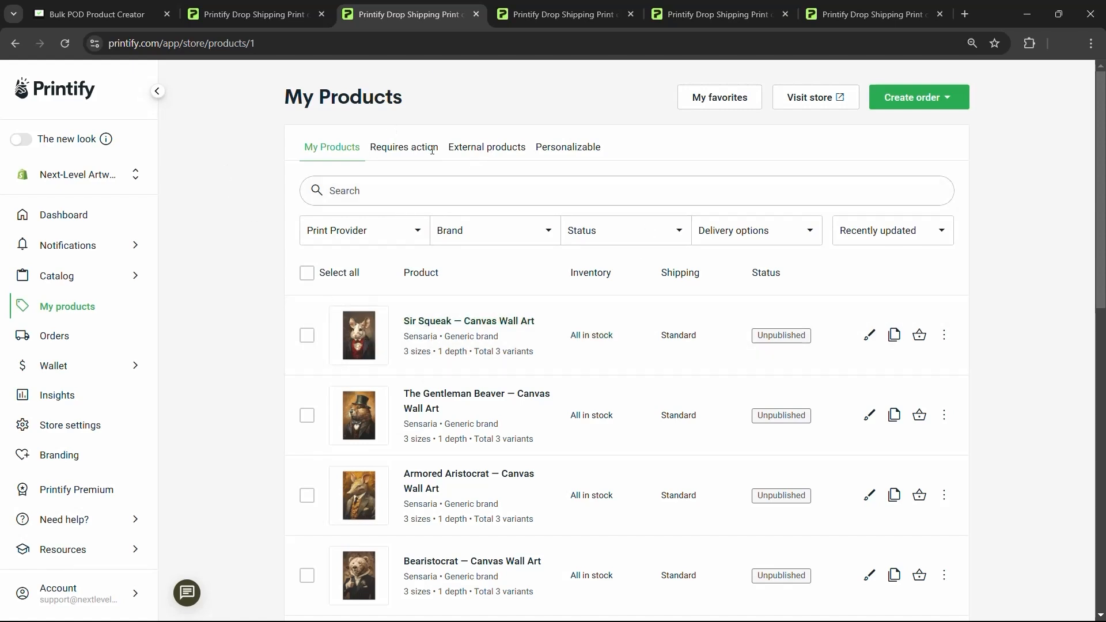
- Reload My Products to reveal Dapper Dinosaur and Bovine Aristocrat, then return to the bulk creator
{"action": "scroll", "coordinate": [526, 303], "scroll_direction": "down", "scroll_amount": 3}
{"action": "key", "text": "F5"}
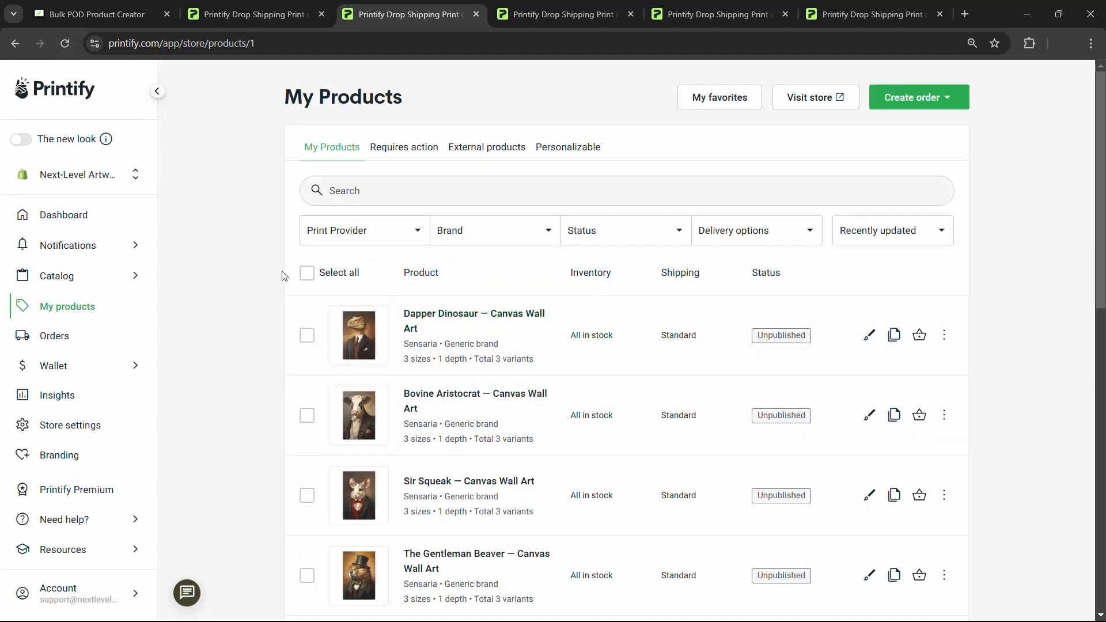
{"action": "scroll", "coordinate": [257, 188], "scroll_direction": "down", "scroll_amount": 3}
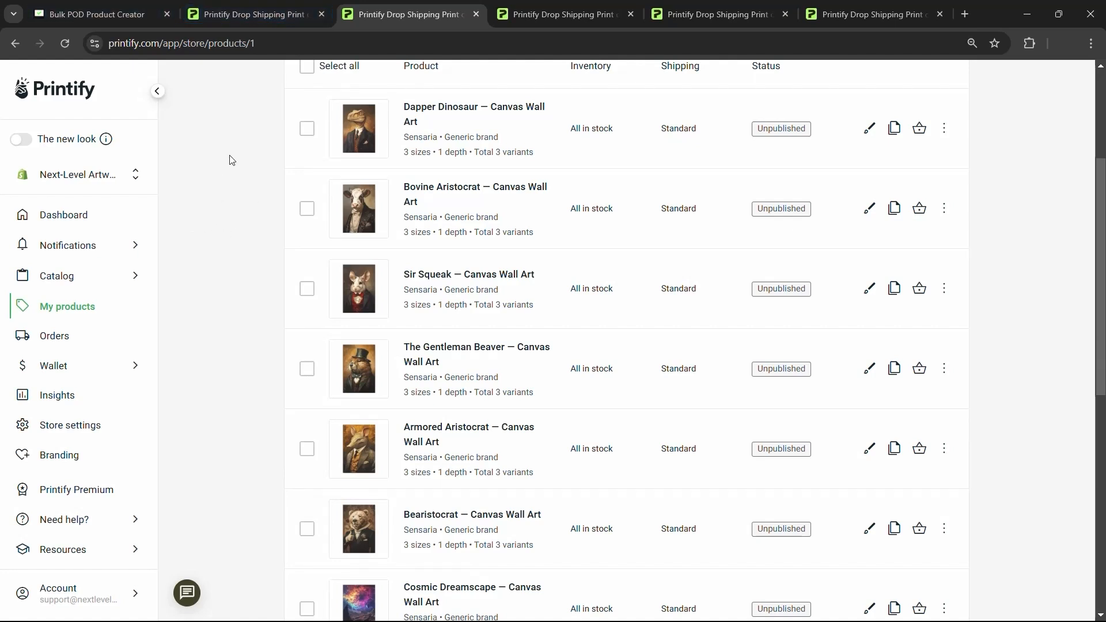
{"action": "left_click", "coordinate": [135, 4]}
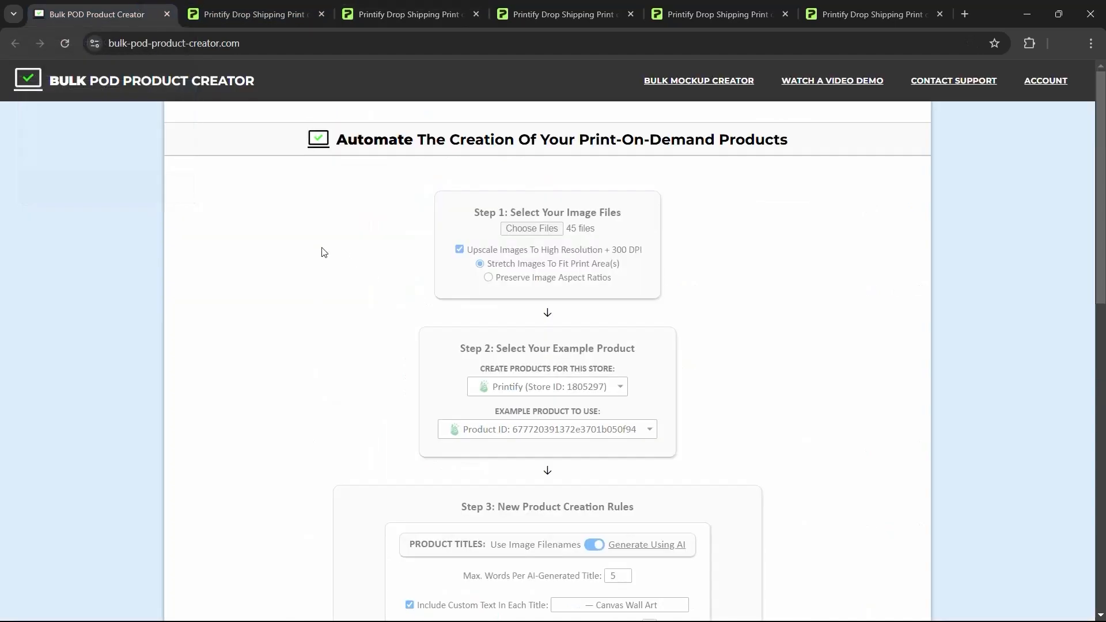